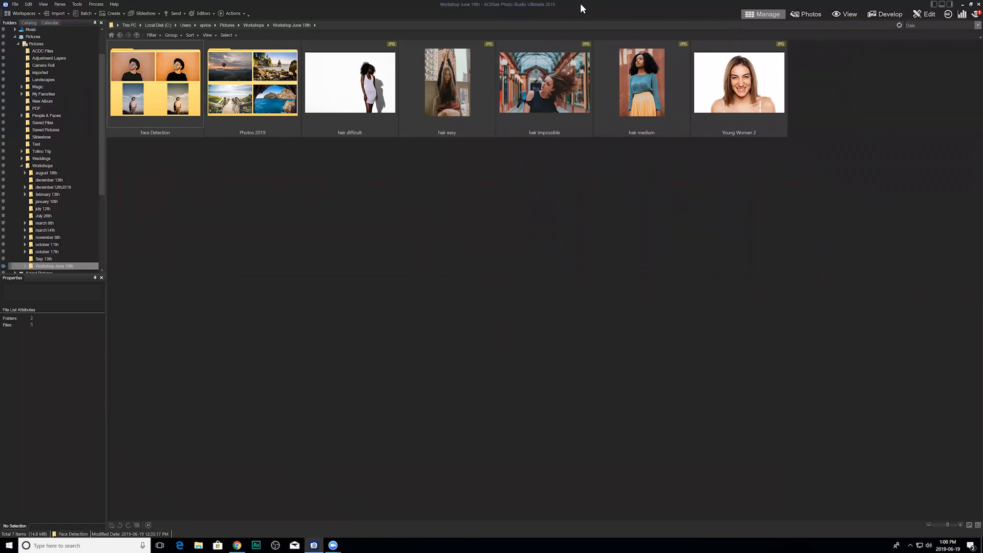
pyautogui.doubleClick(571, 16)
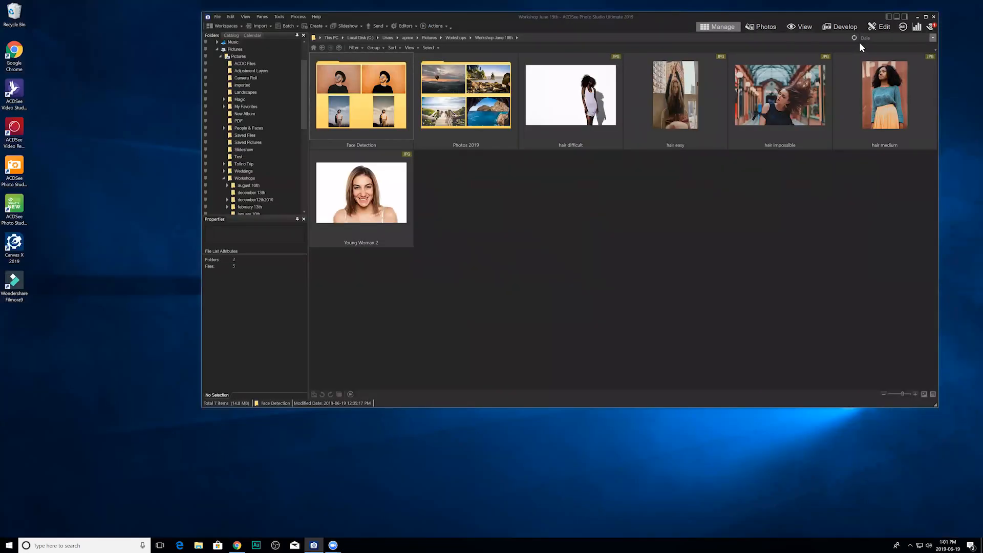
pyautogui.click(873, 36)
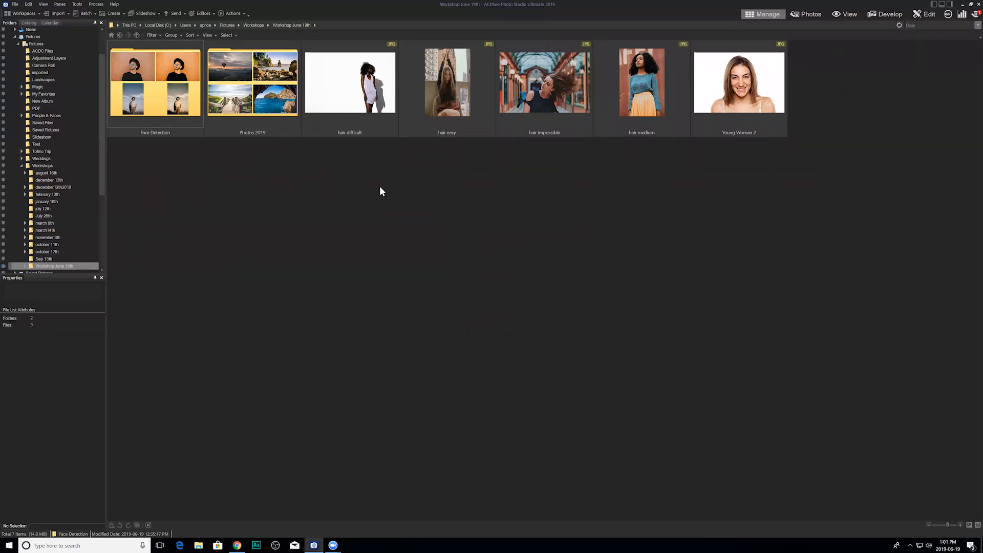
# Step: Open the beautiful-coast photo from the Photos 2019 folder in Develop mode and dismiss the update notice
pyautogui.doubleClick(215, 59)
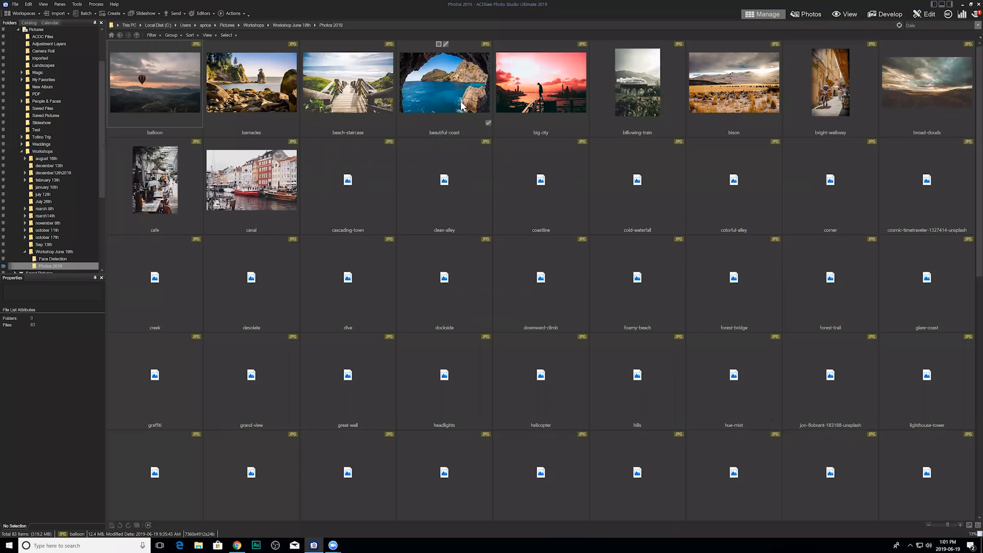
pyautogui.click(450, 105)
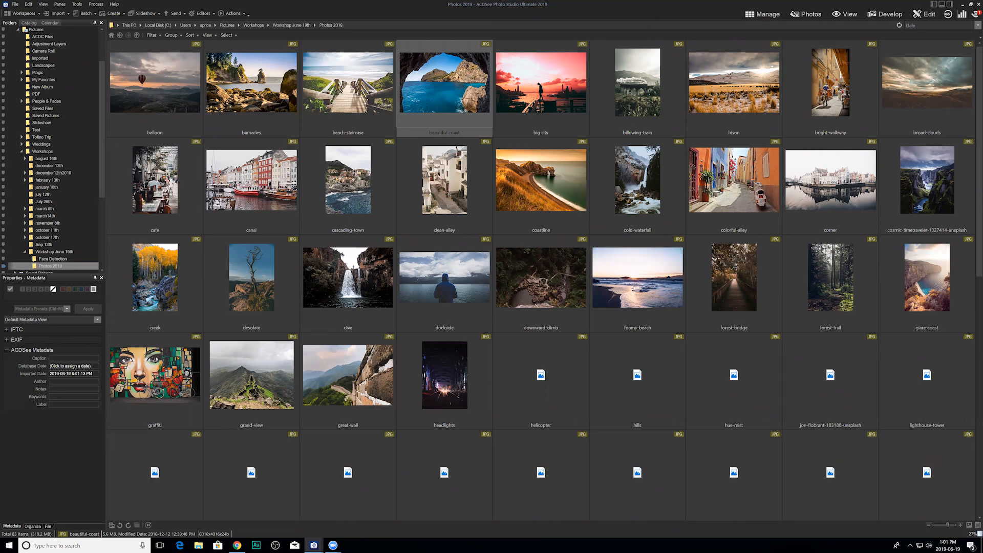
pyautogui.click(889, 12)
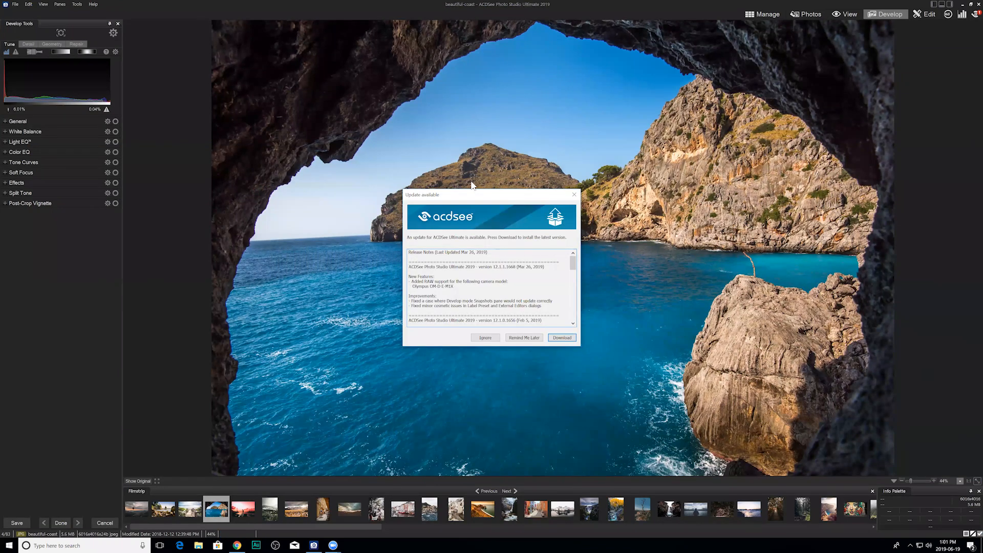
pyautogui.click(472, 182)
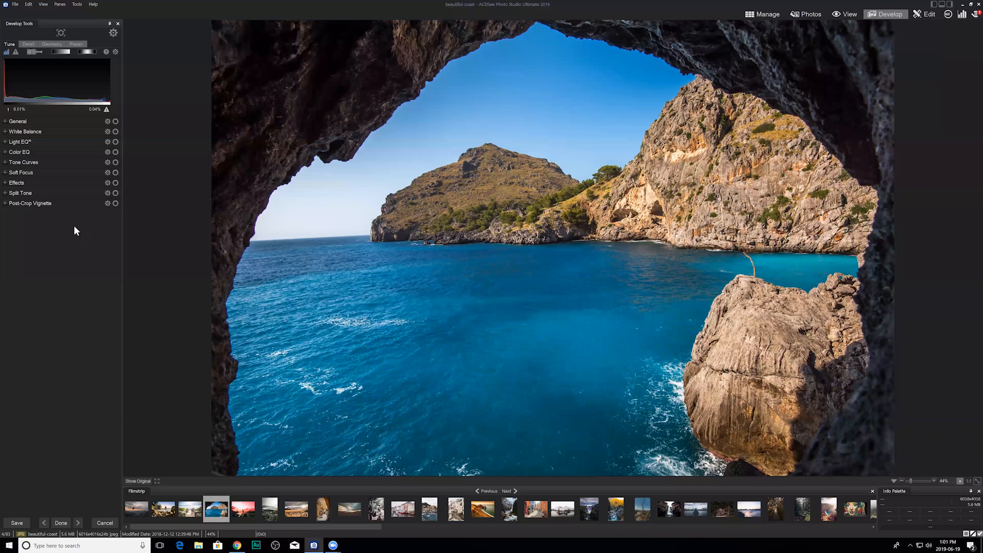
# Step: Expand the General, White Balance, Light EQ and Color EQ adjustment groups
pyautogui.click(5, 123)
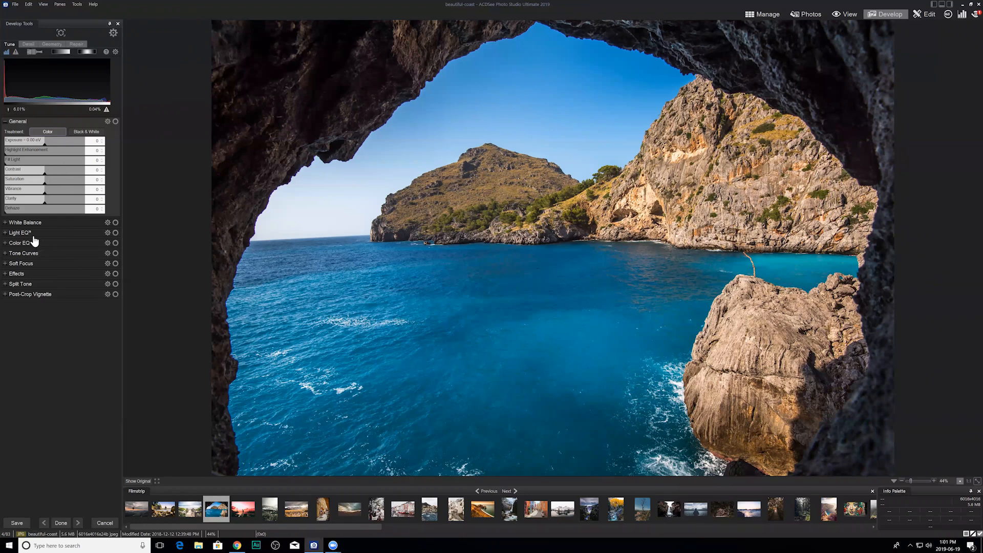
pyautogui.click(19, 224)
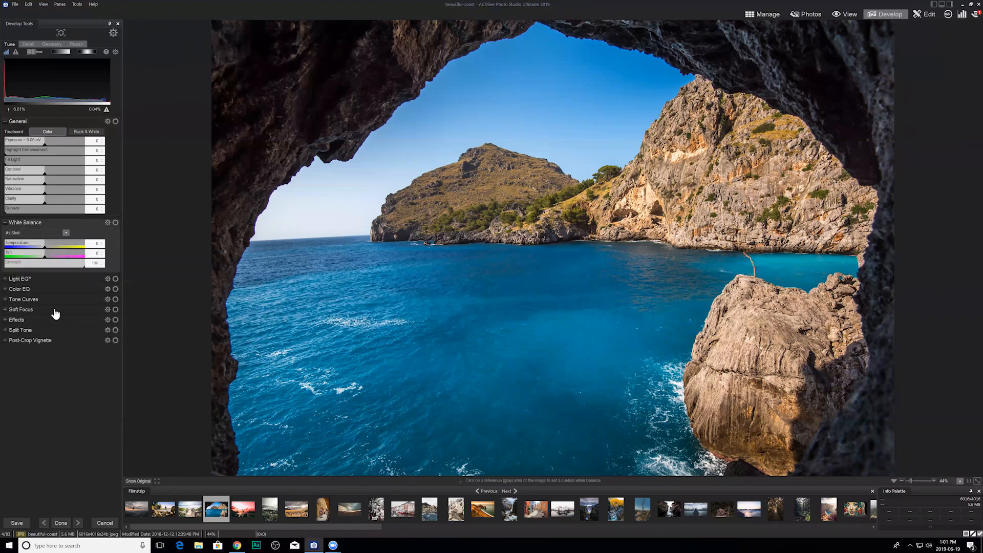
pyautogui.click(20, 279)
pyautogui.click(20, 341)
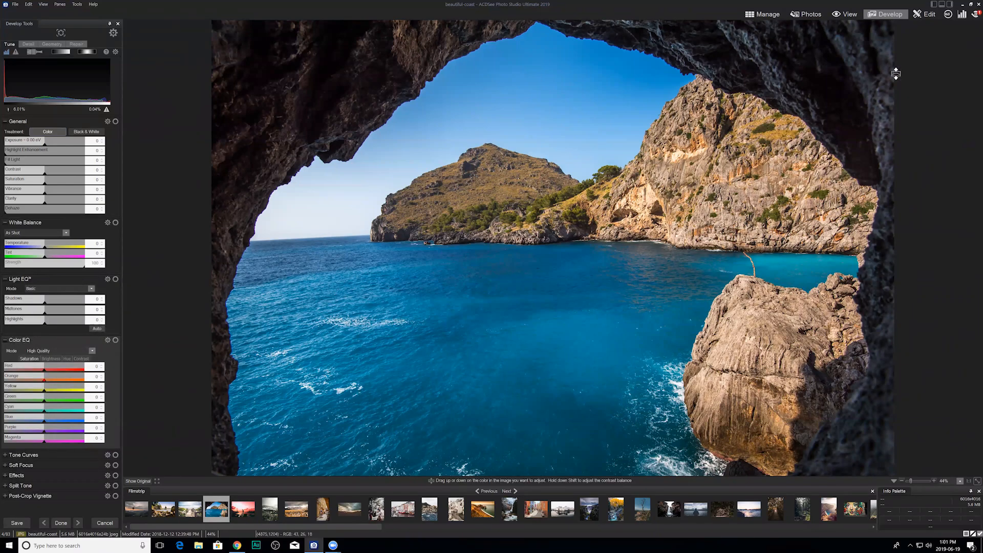
# Step: Look at the filters in Edit mode, including Color EQ, and return to Develop mode
pyautogui.click(925, 16)
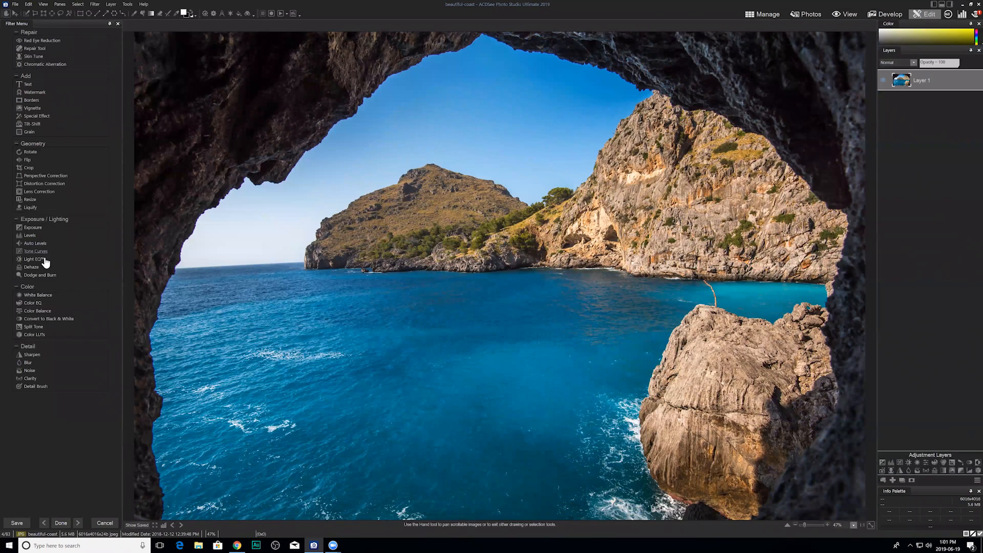
pyautogui.click(33, 303)
pyautogui.click(881, 14)
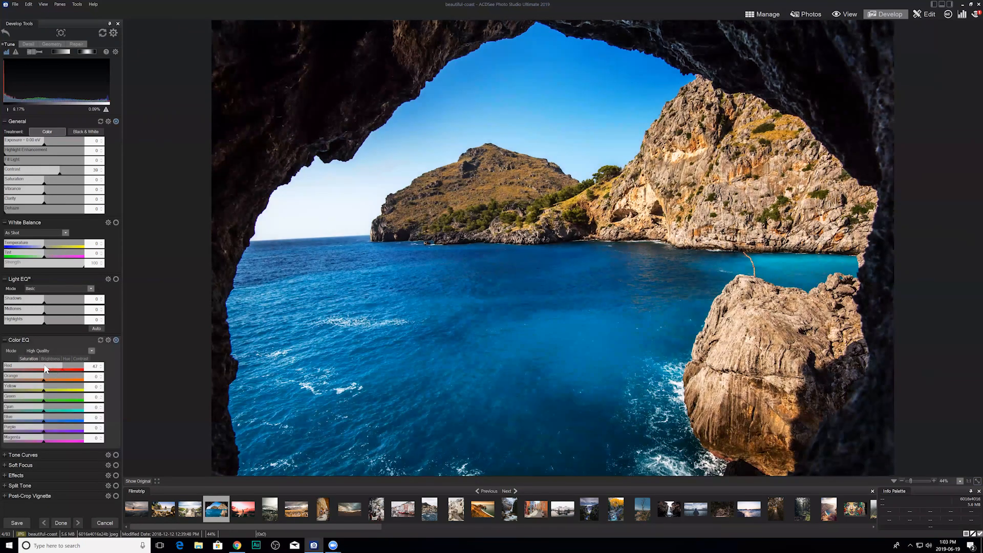
# Step: Set the Color EQ saturation to 45 for cyan and 21 for blue, and save the developed photo
pyautogui.moveTo(43, 369); pyautogui.dragTo(35, 369)
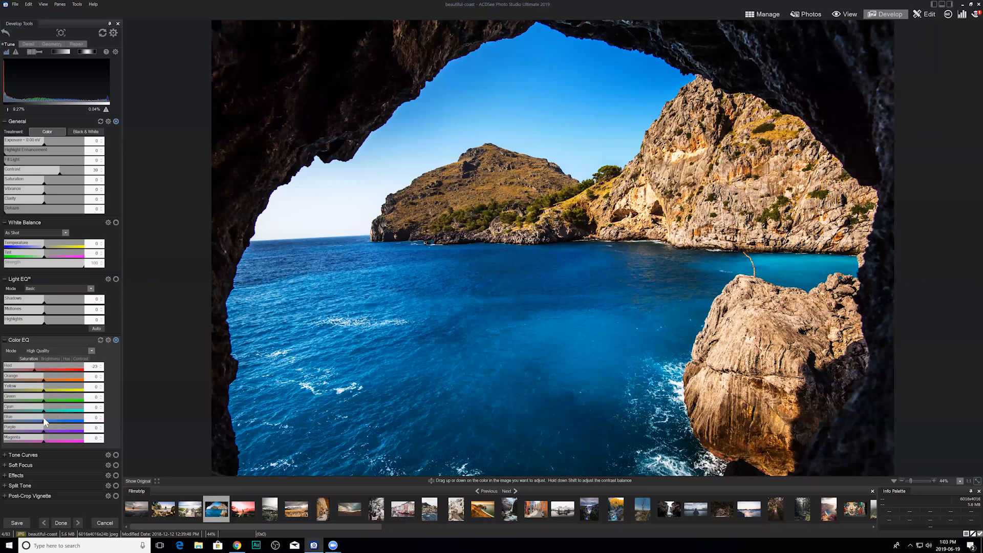
pyautogui.moveTo(43, 421); pyautogui.dragTo(62, 411)
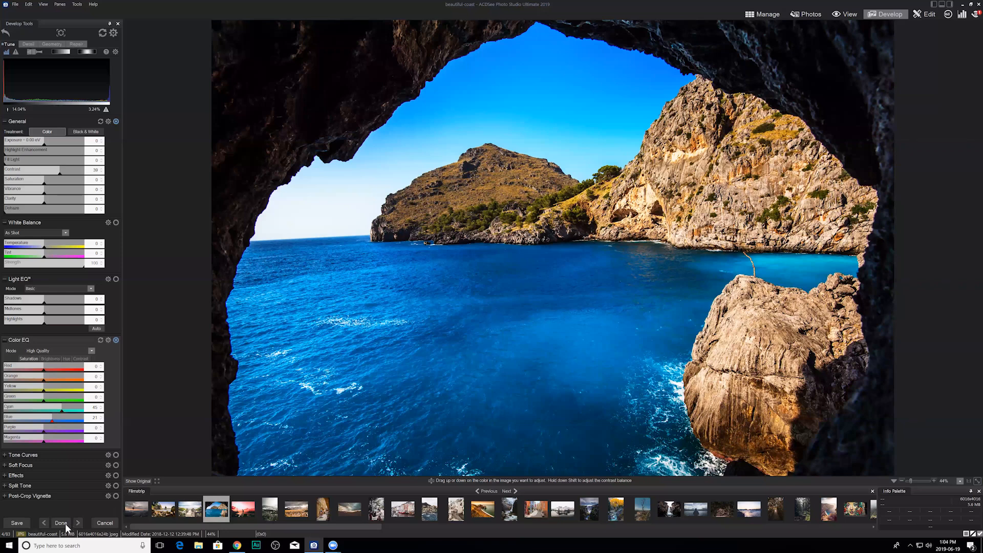
pyautogui.click(439, 280)
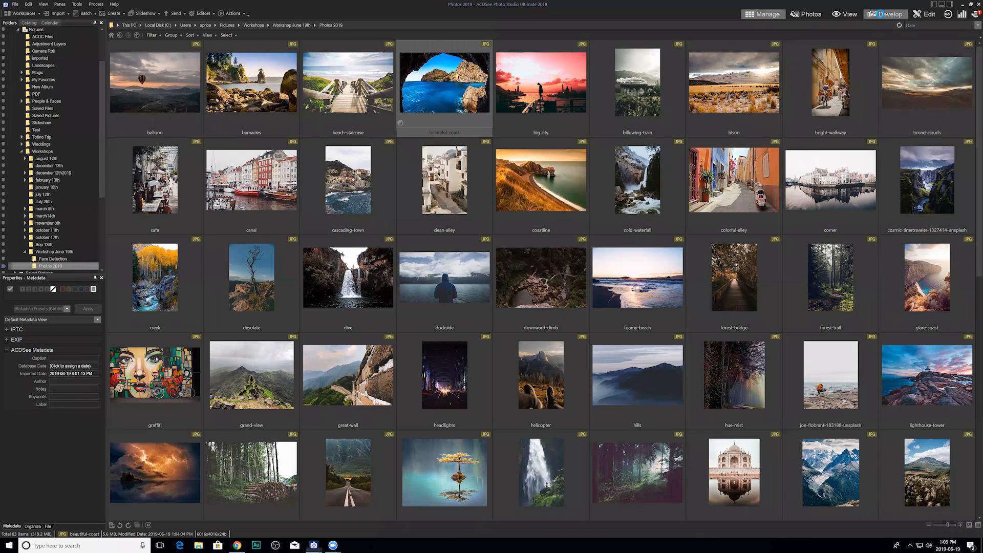
# Step: Reopen beautiful-coast in Develop mode and reset all of its develop adjustments
pyautogui.click(882, 15)
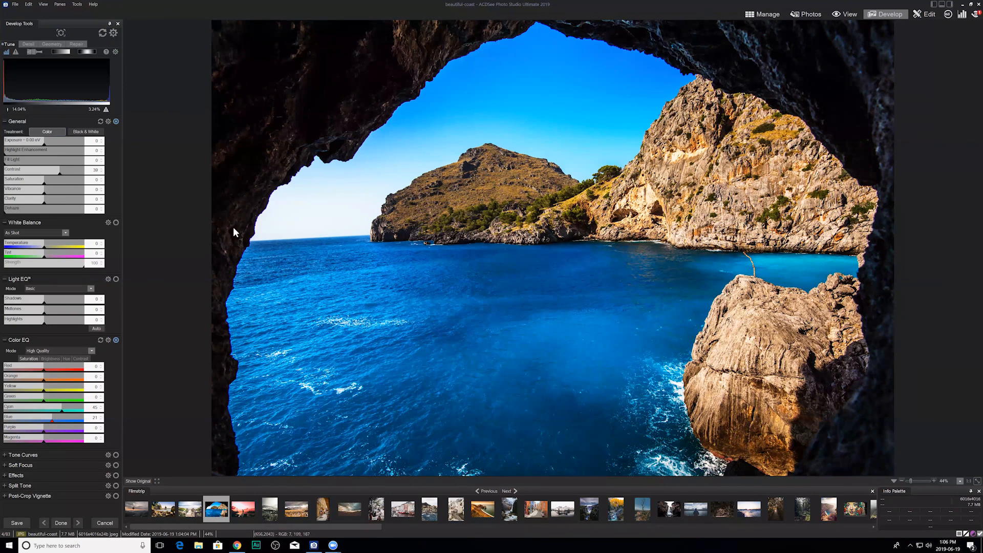
pyautogui.click(101, 32)
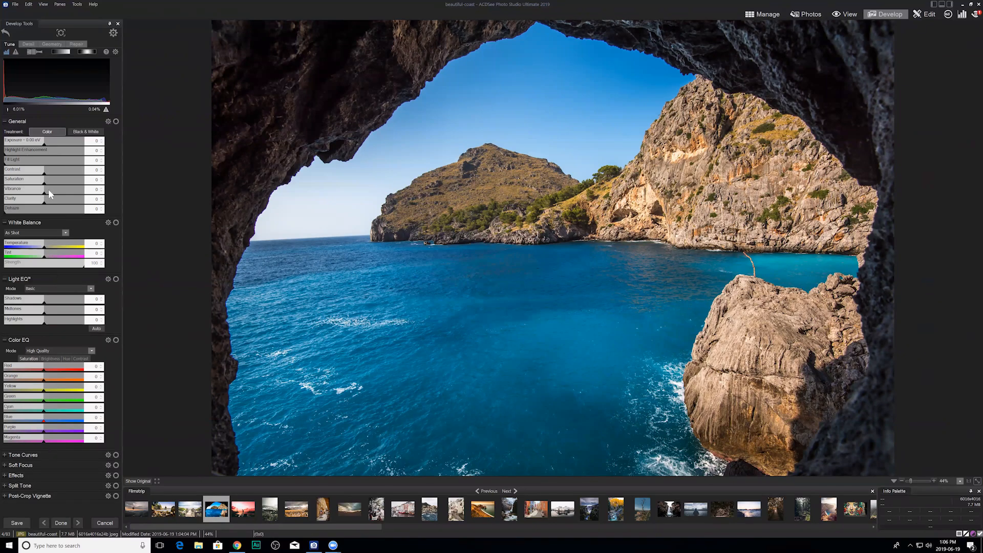
# Step: Set contrast to 37 and the Color EQ saturation to 61 for green and 66 for cyan, and save the photo
pyautogui.click(59, 170)
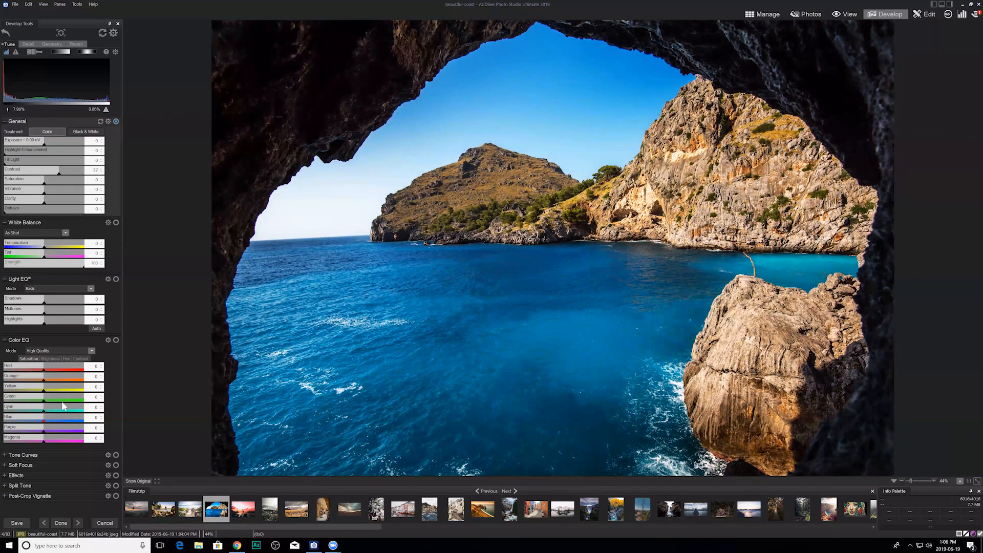
pyautogui.click(59, 522)
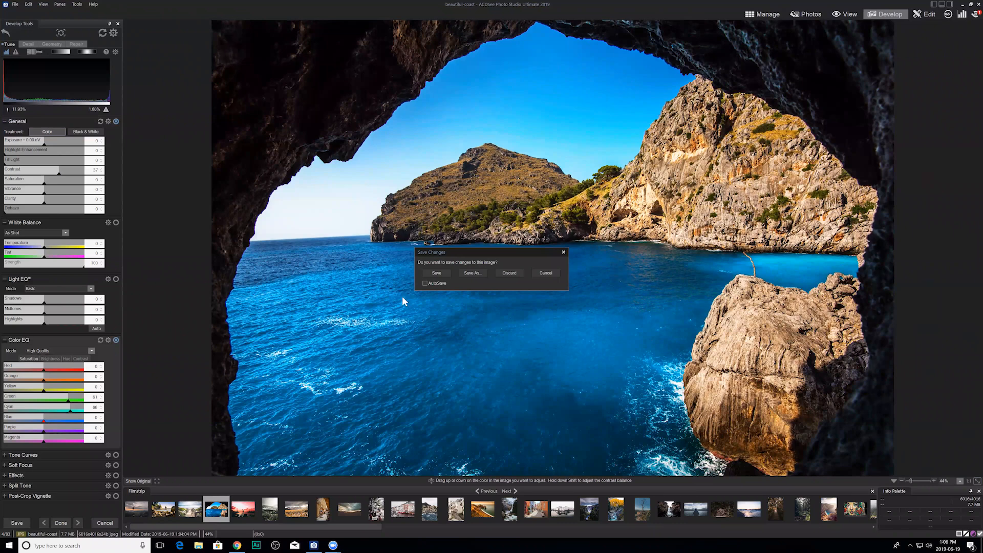
pyautogui.click(436, 273)
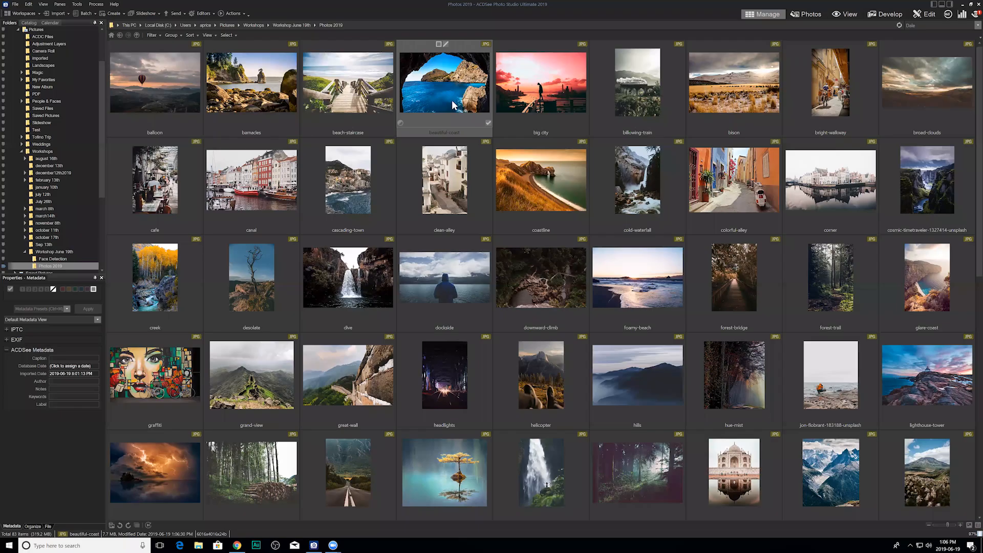
# Step: Restore the beautiful-coast photo to its original state
pyautogui.rightClick(481, 109)
pyautogui.moveTo(482, 109)
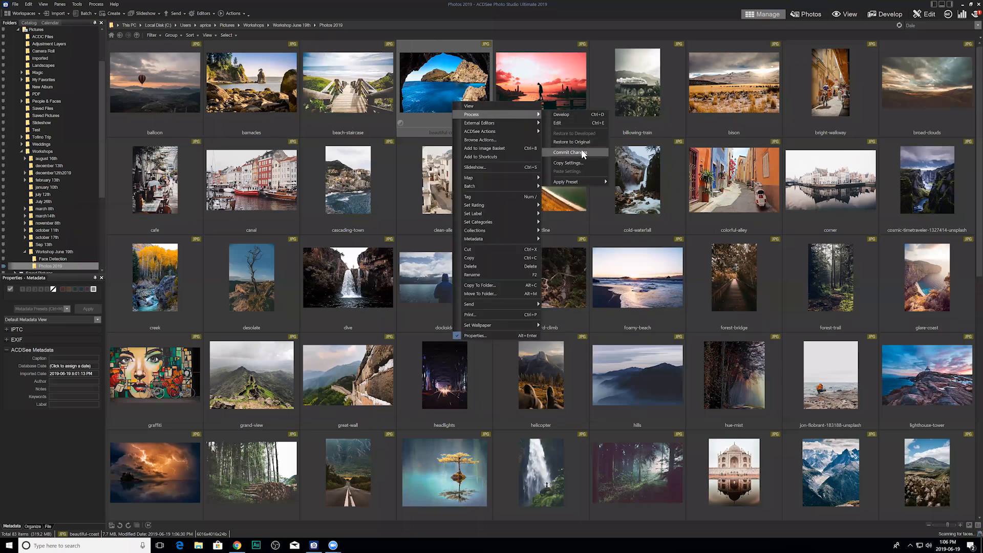
pyautogui.click(582, 143)
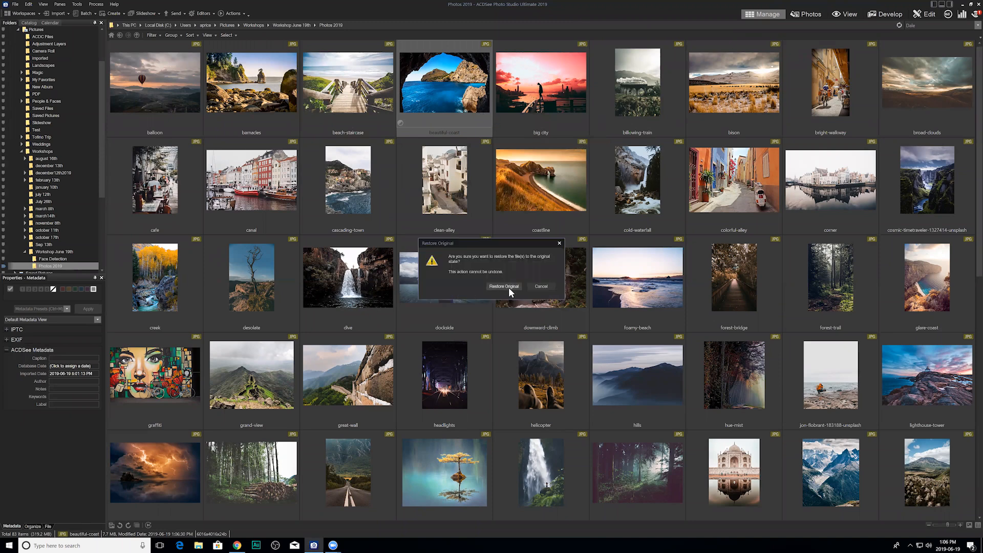
pyautogui.click(504, 287)
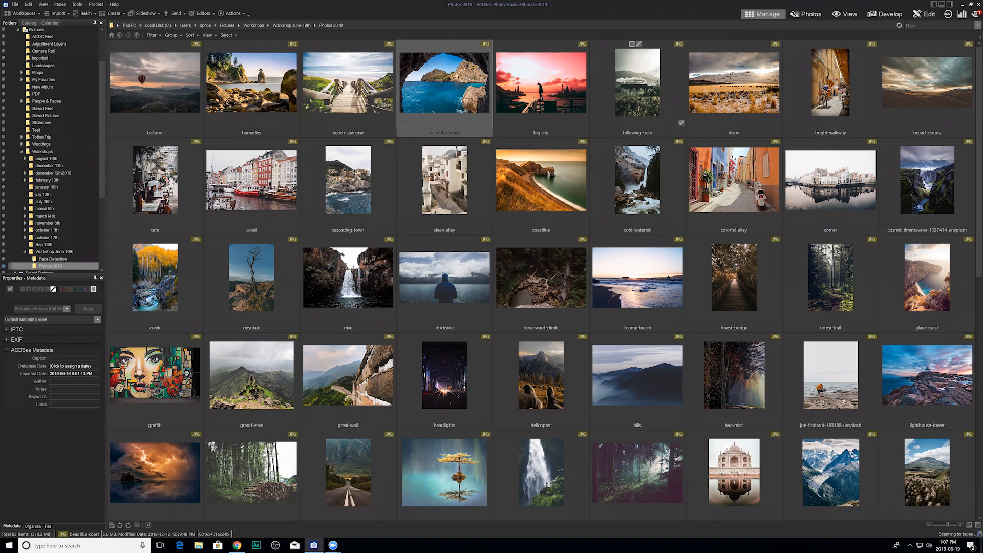
# Step: Open beautiful-coast in Edit mode and apply a Levels adjustment with midtones 0.73 and highlights 237
pyautogui.click(925, 14)
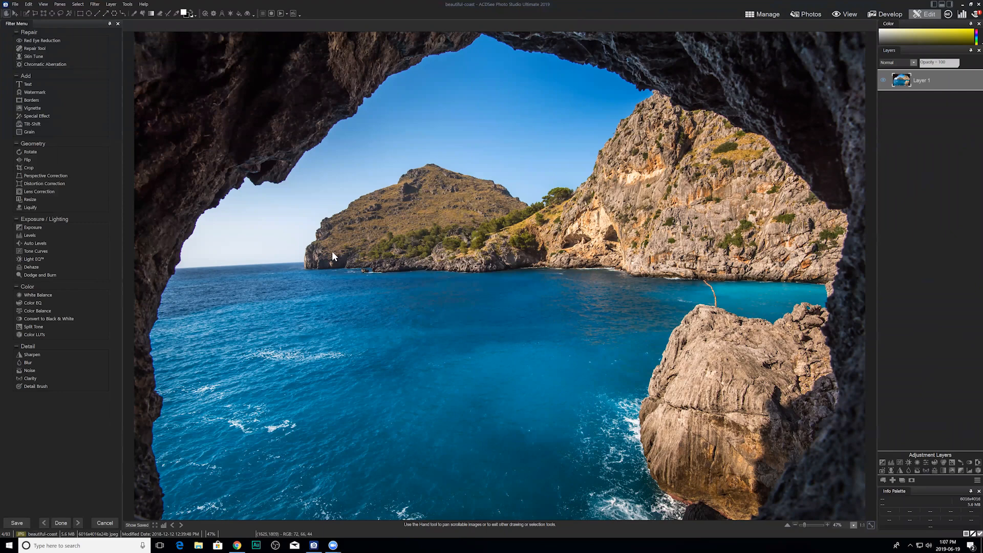
pyautogui.click(32, 236)
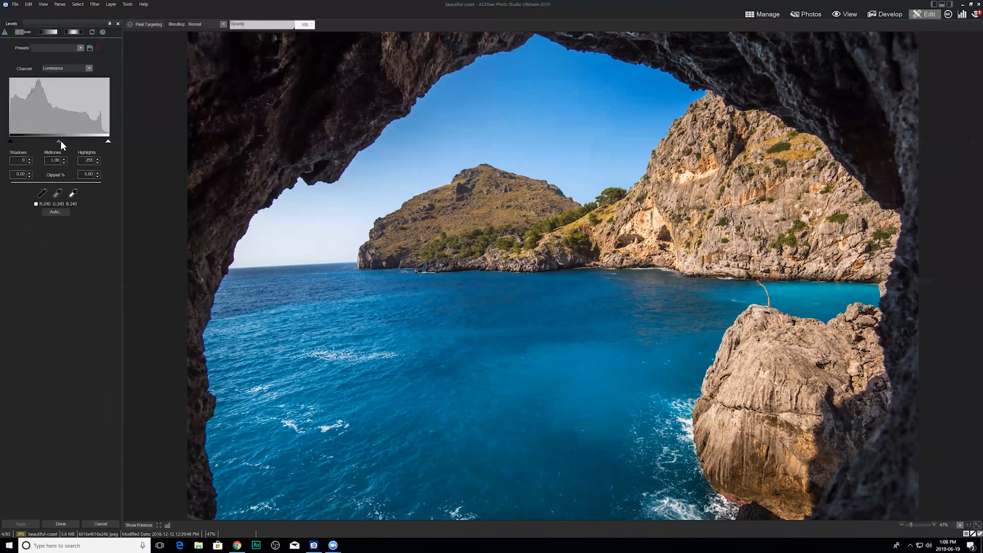
pyautogui.moveTo(60, 141); pyautogui.dragTo(102, 140)
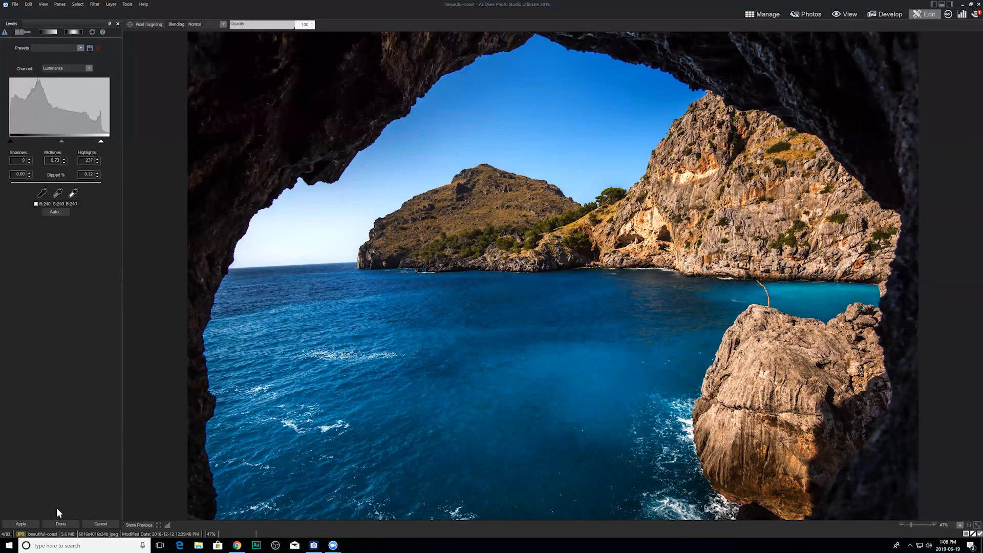
pyautogui.click(68, 523)
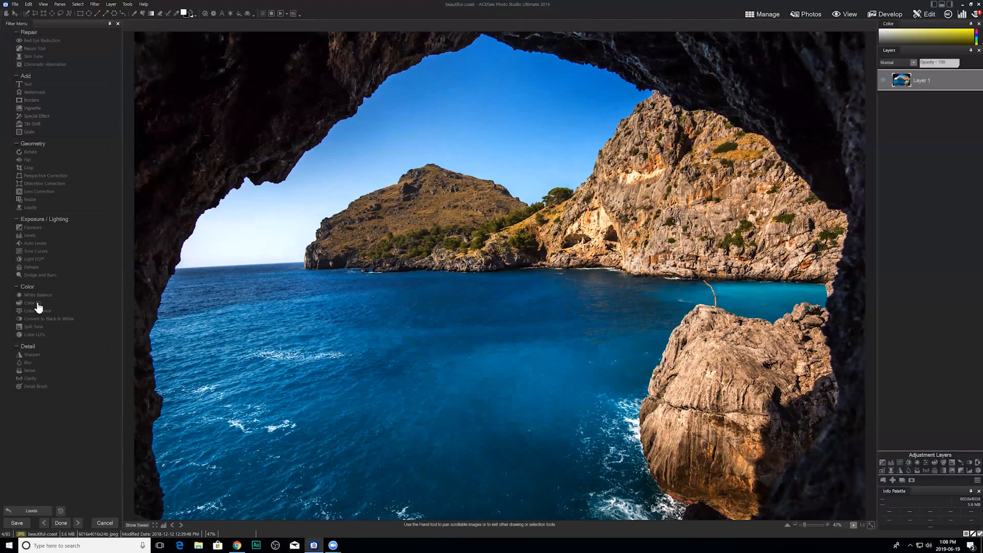
# Step: Apply a Color EQ adjustment with saturation set to 21 for cyan and 28 for blue
pyautogui.click(37, 303)
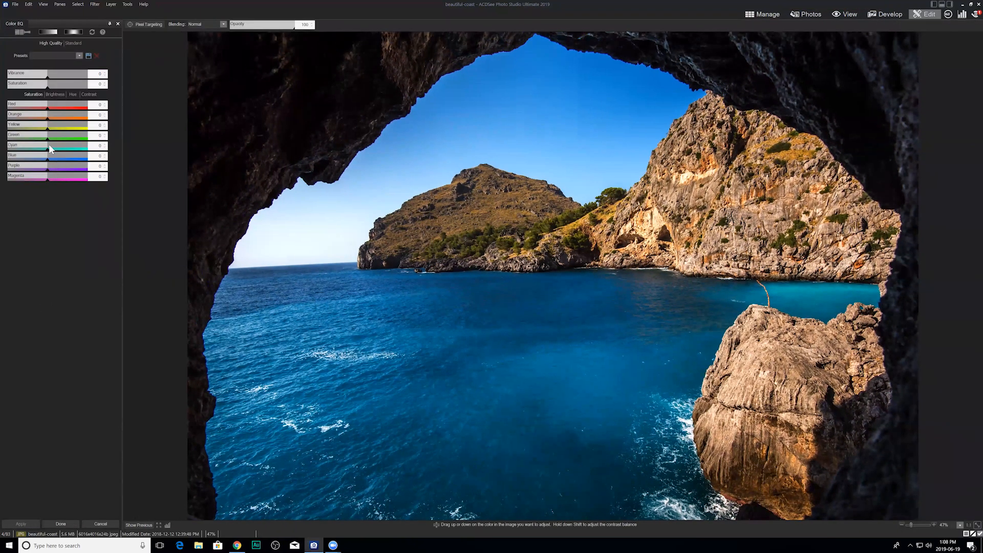
pyautogui.moveTo(49, 145); pyautogui.dragTo(69, 156)
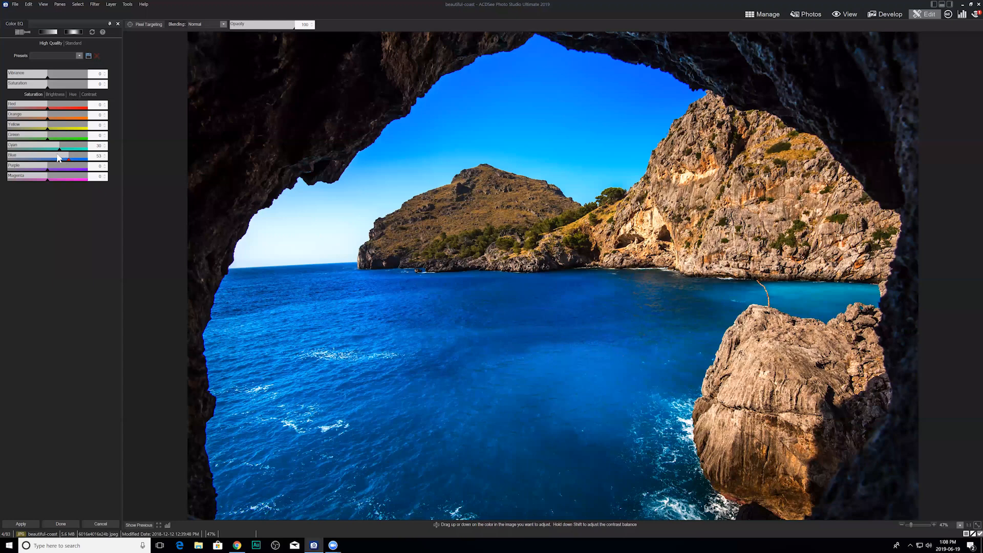
pyautogui.click(59, 156)
pyautogui.click(57, 147)
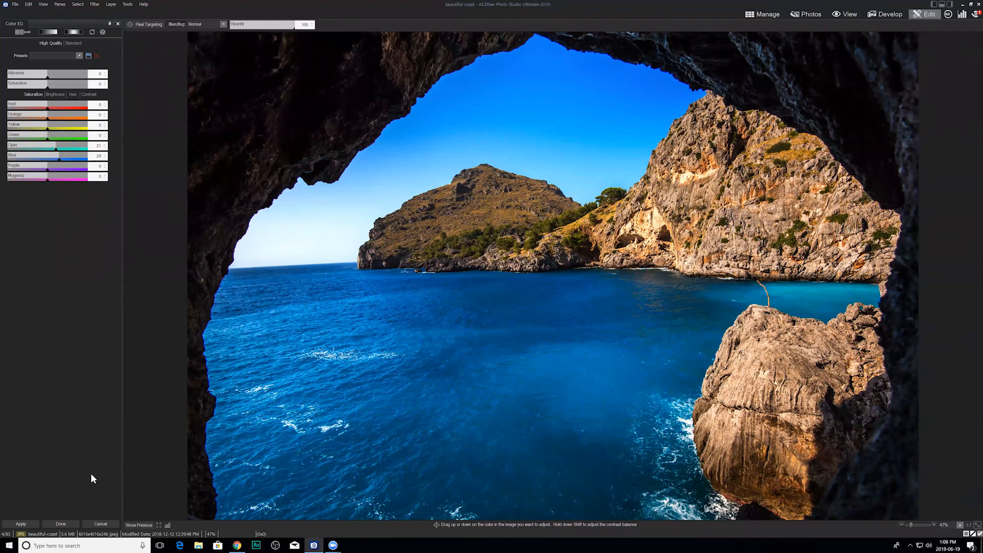
pyautogui.click(67, 521)
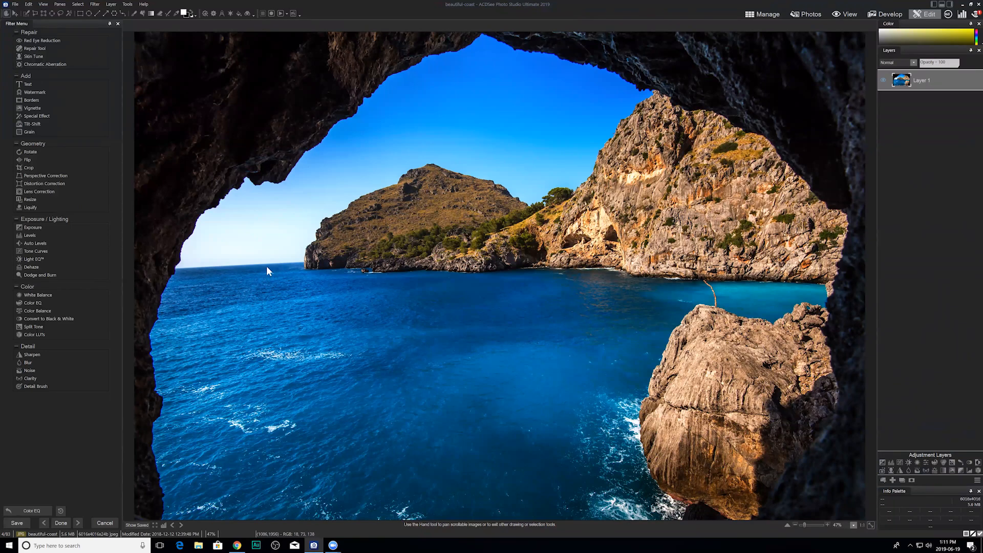
# Step: Leave Edit mode and discard the changes made to beautiful-coast
pyautogui.click(106, 522)
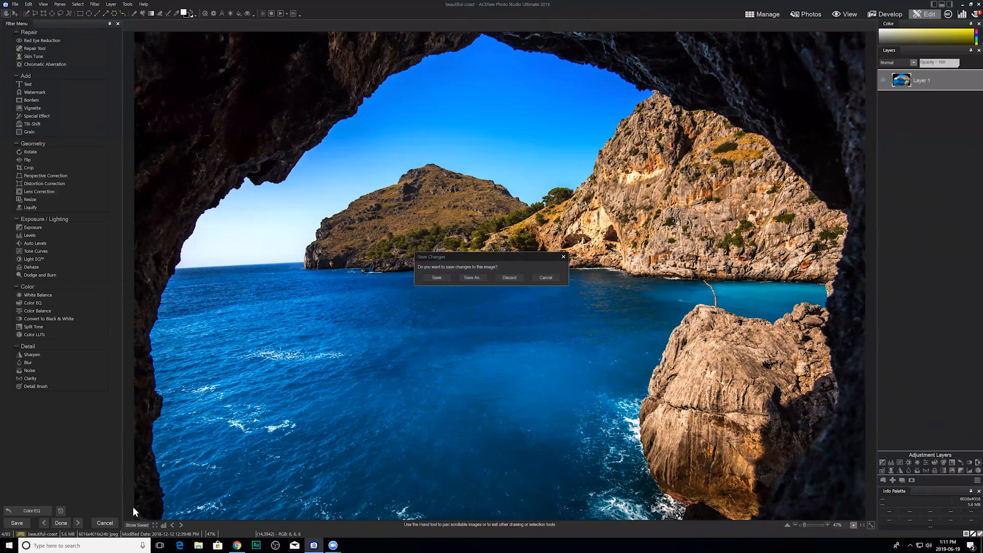
pyautogui.click(512, 278)
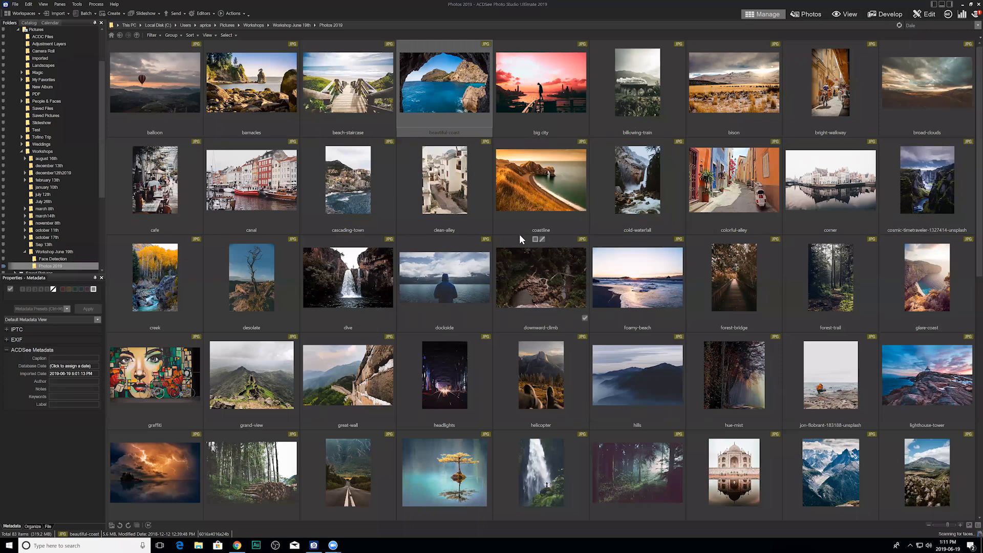
# Step: Find the sweet-ice-cream-photography-189491-unsplash photo of the pier in Photos 2019 and open it in Edit mode
pyautogui.scroll(-10, 518, 235)
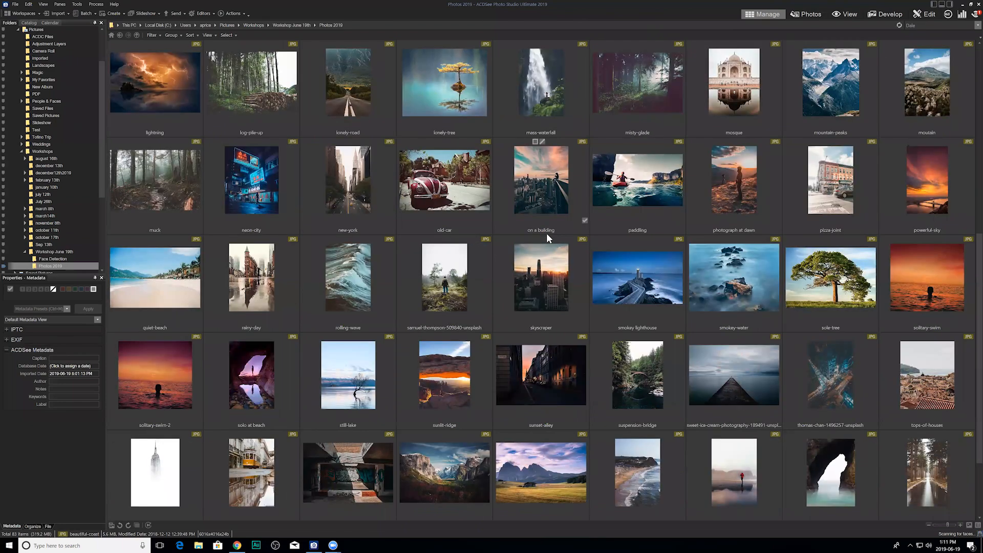
pyautogui.scroll(1, 787, 293)
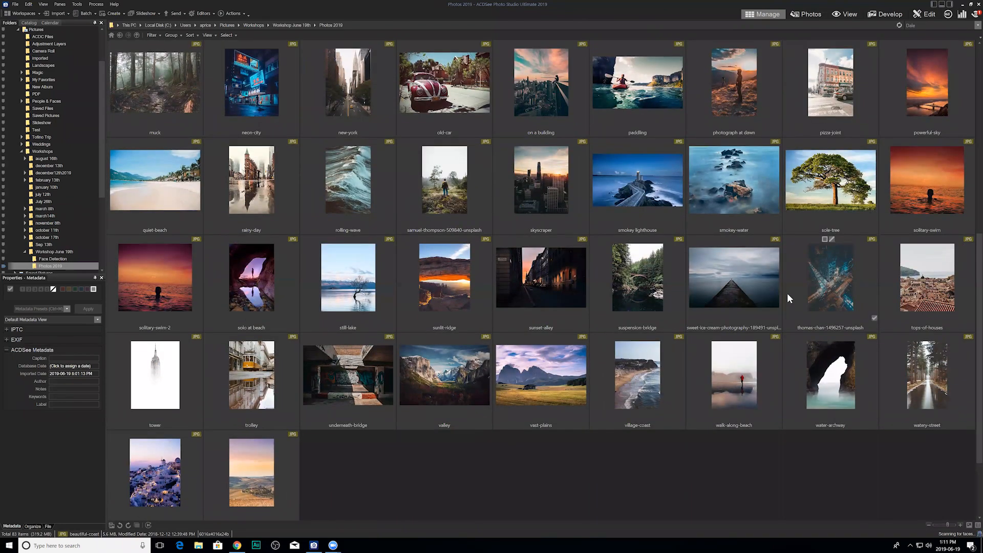
pyautogui.scroll(2, 787, 294)
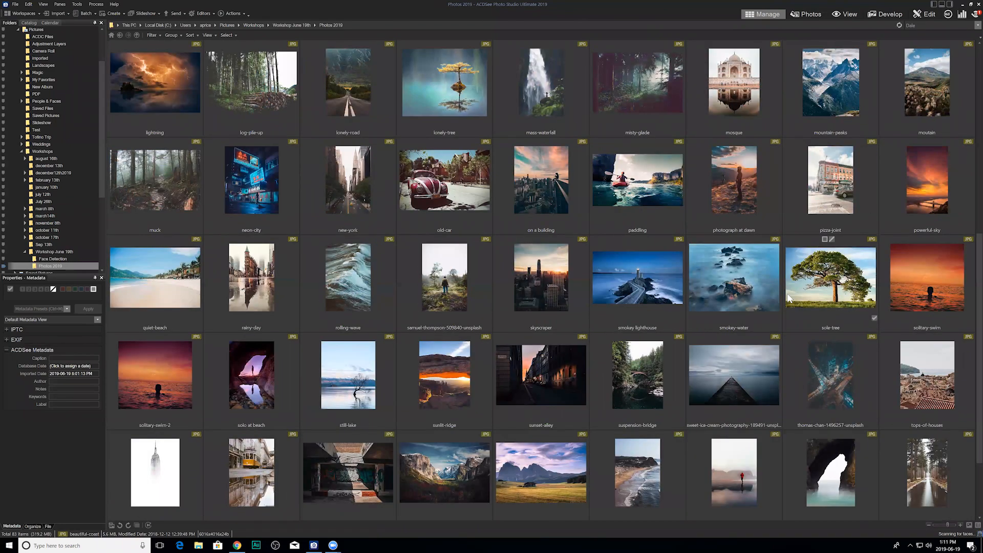
pyautogui.scroll(4, 788, 298)
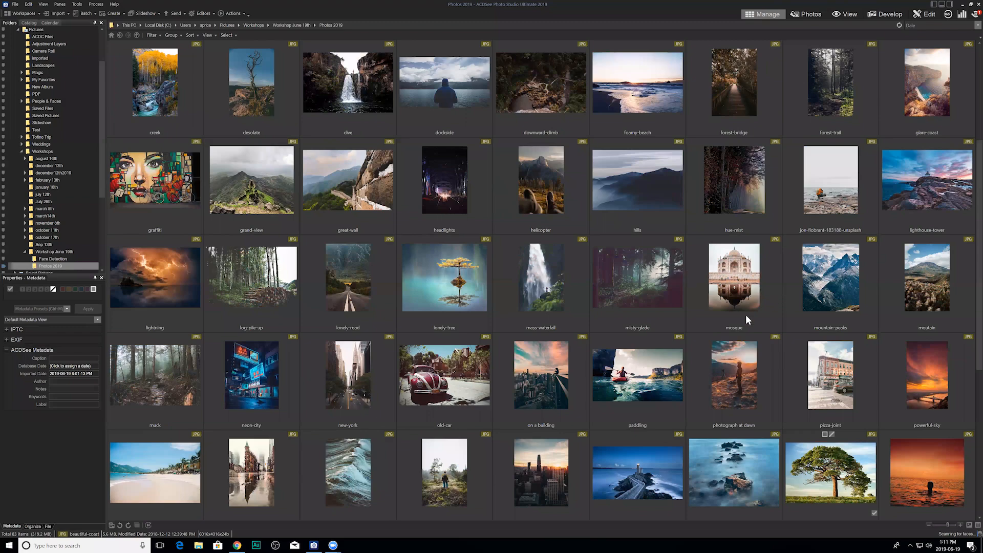
pyautogui.scroll(-4, 749, 384)
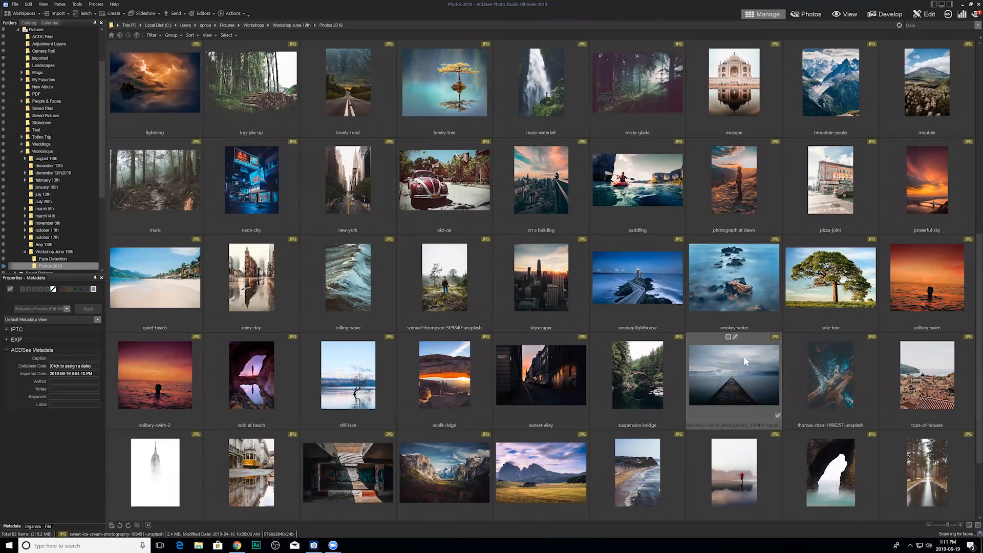
pyautogui.scroll(8, 739, 354)
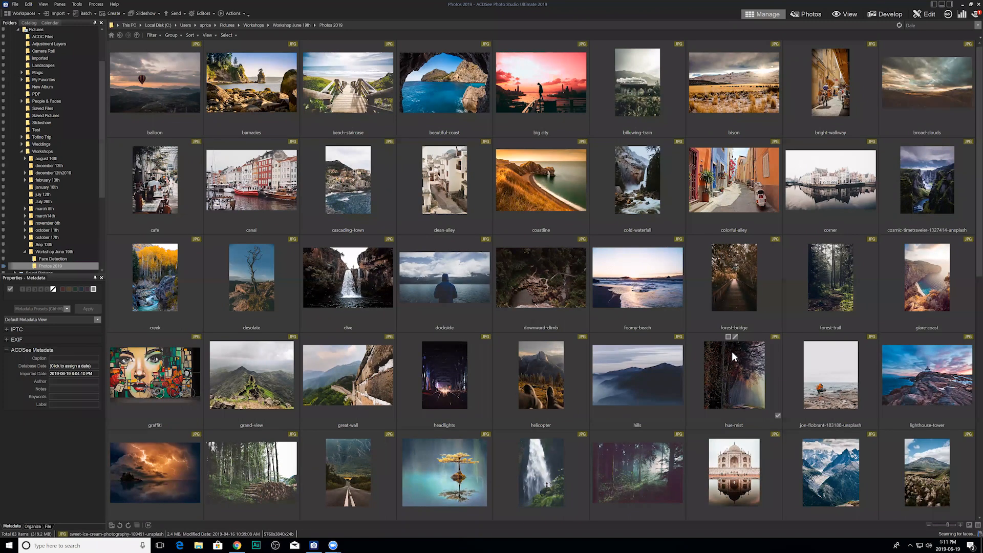
pyautogui.scroll(-4, 732, 351)
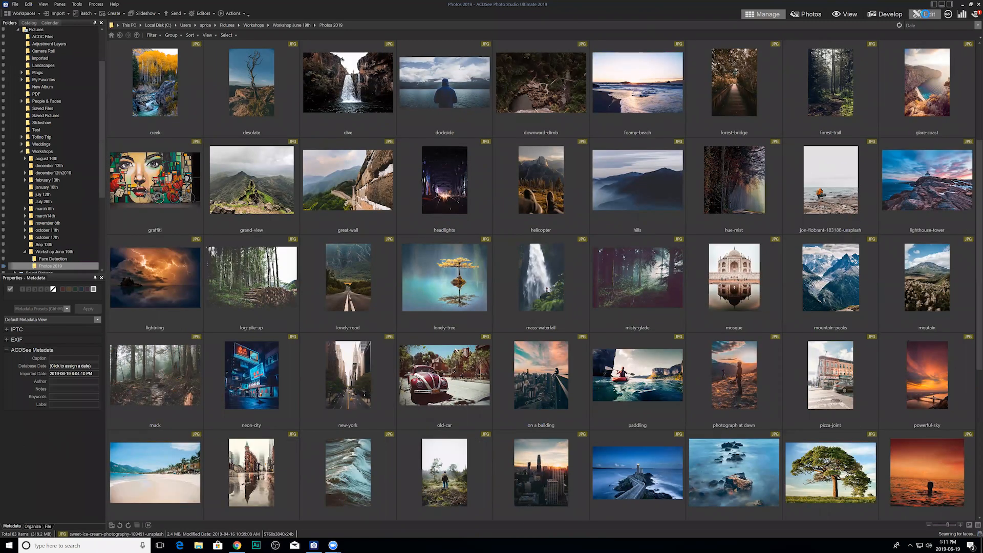
pyautogui.click(924, 14)
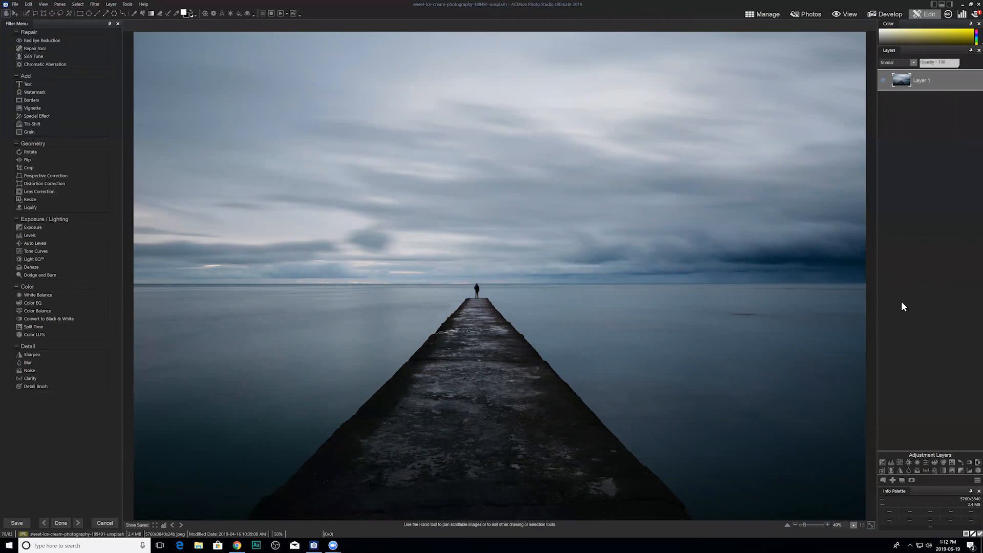
# Step: Add a Levels adjustment layer that brightens the highlights and deepens the dark tones, and toggle its visibility to compare
pyautogui.click(890, 462)
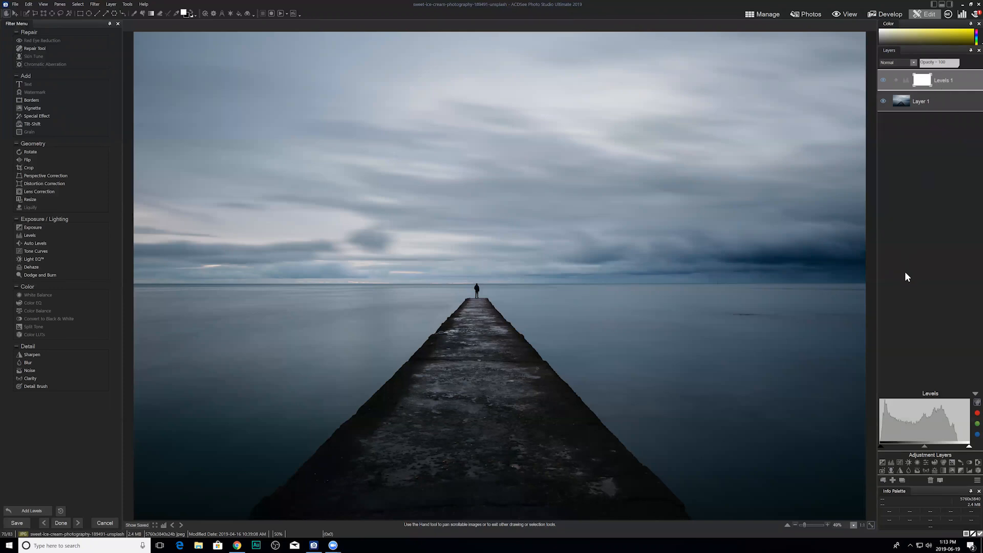
pyautogui.moveTo(925, 449)
pyautogui.mouseDown()
pyautogui.moveTo(960, 446)
pyautogui.moveTo(925, 447)
pyautogui.mouseUp()
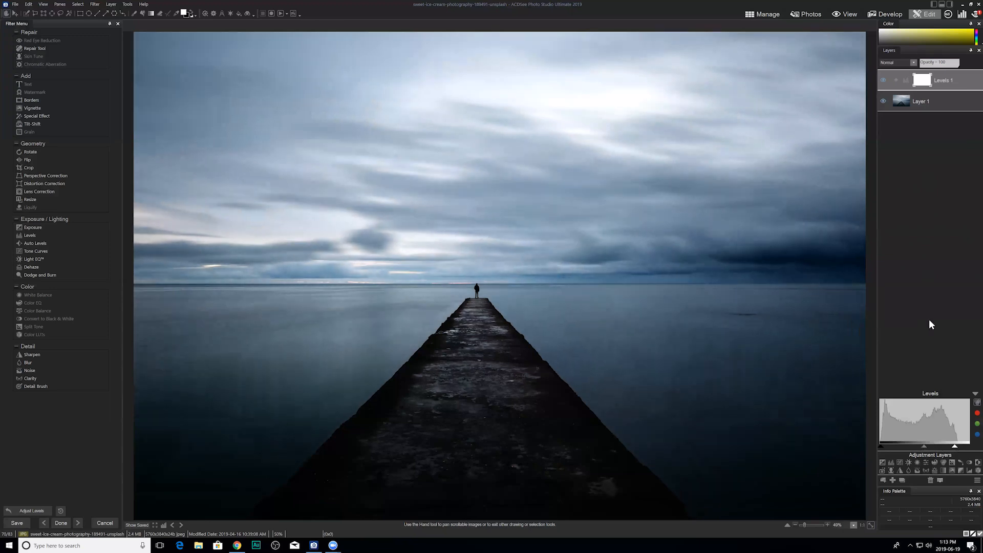
pyautogui.click(973, 393)
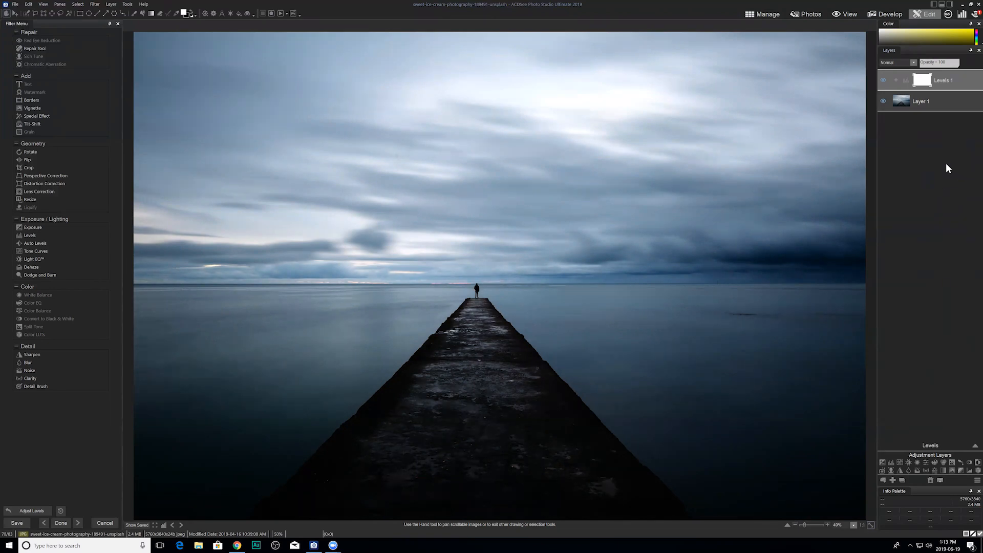
pyautogui.click(883, 80)
pyautogui.click(882, 80)
# Step: Save the layered image as "change" in ACDC format in the Workshop June 19th folder and return to Manage mode
pyautogui.click(15, 5)
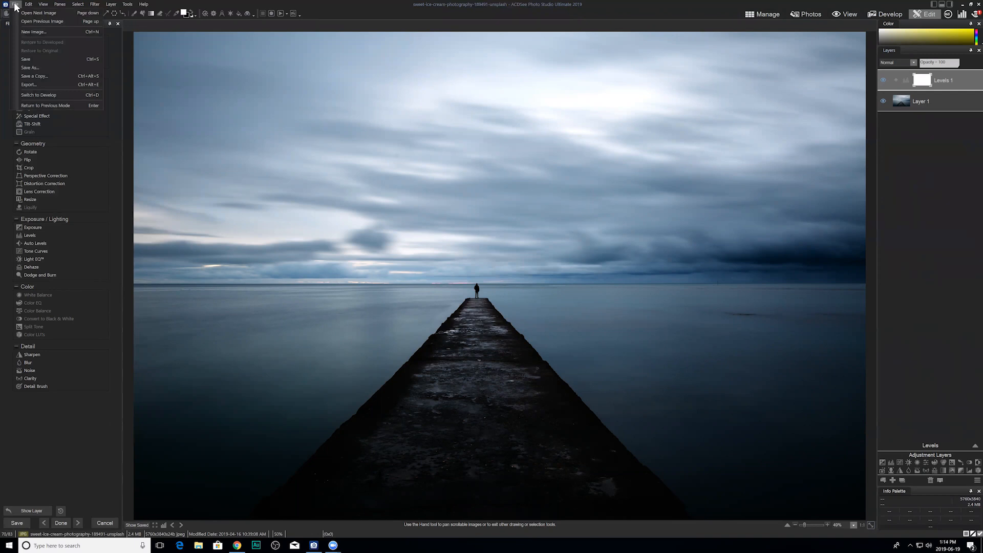
pyautogui.click(17, 5)
pyautogui.click(14, 5)
pyautogui.click(41, 66)
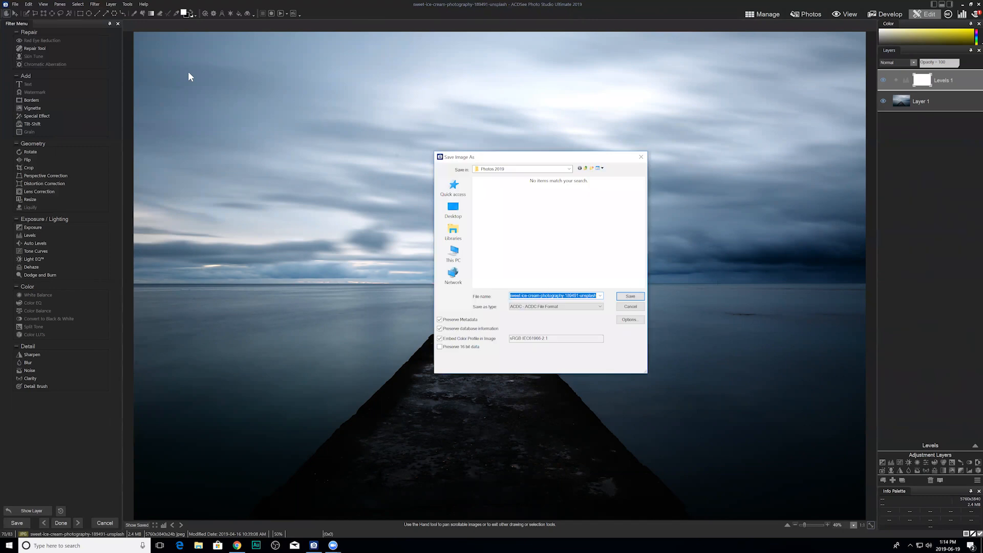
pyautogui.click(587, 169)
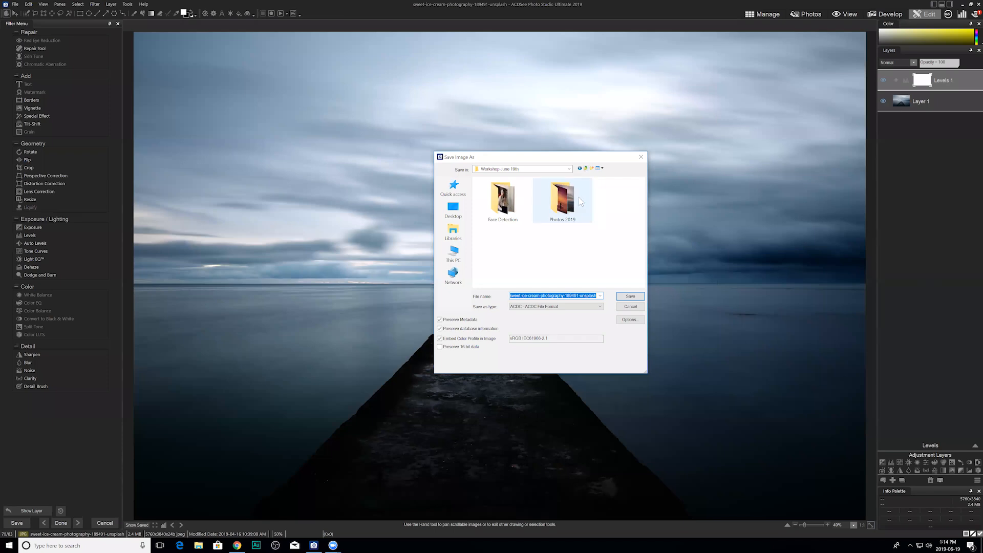
pyautogui.click(611, 227)
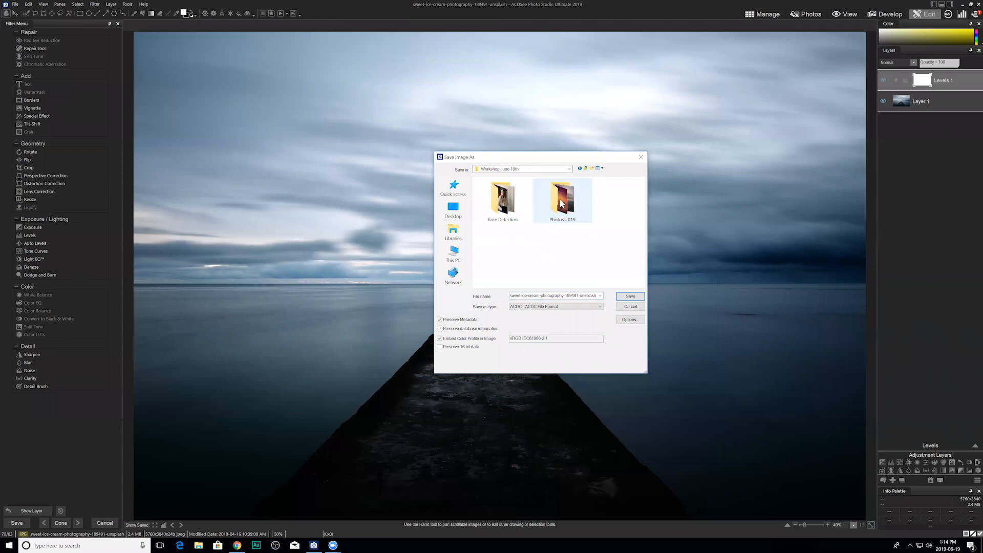
pyautogui.doubleClick(581, 296)
pyautogui.write('change')
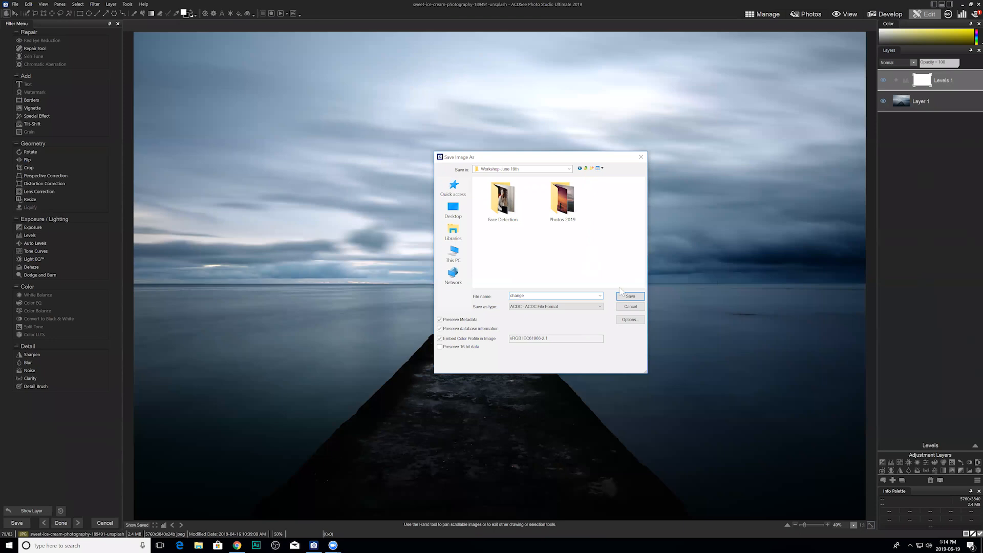
pyautogui.click(637, 297)
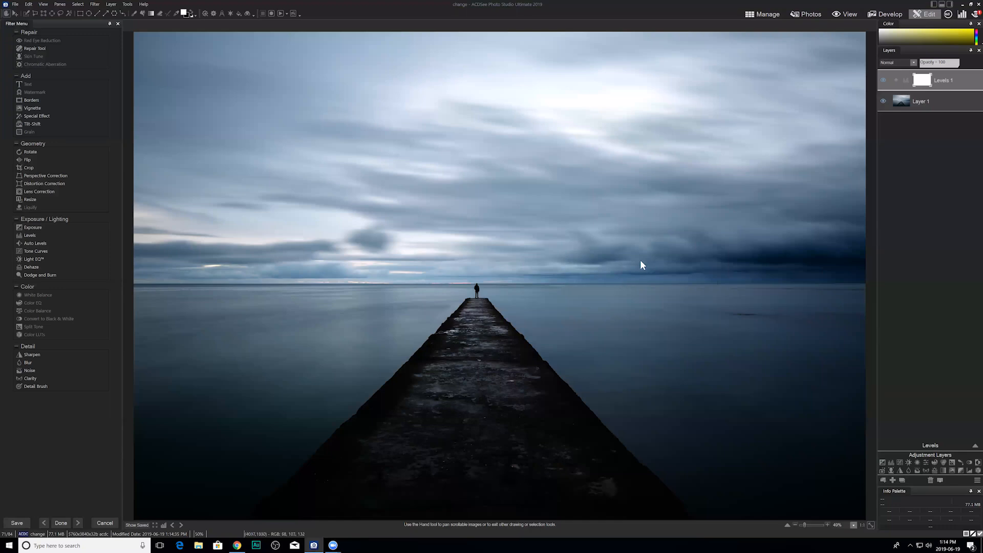
pyautogui.click(760, 14)
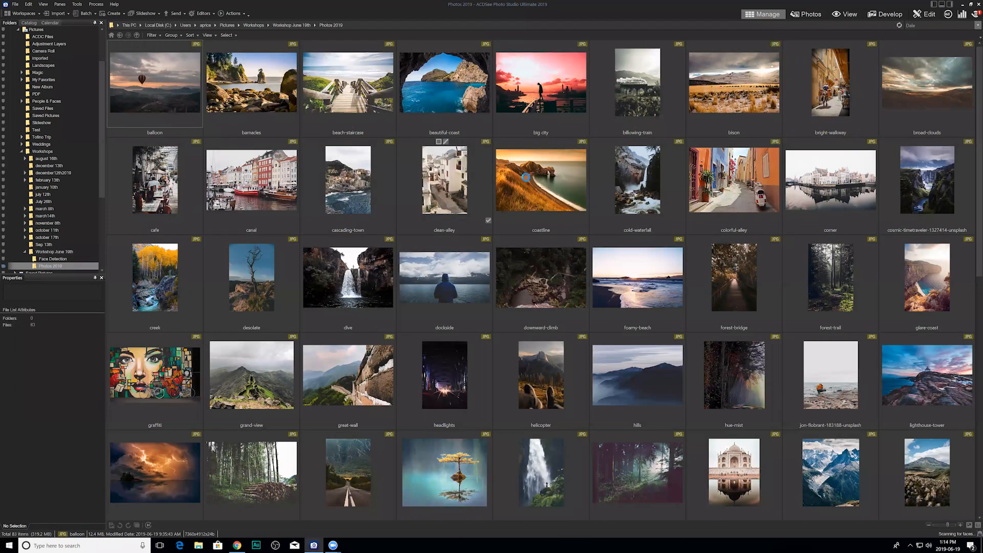
pyautogui.click(526, 177)
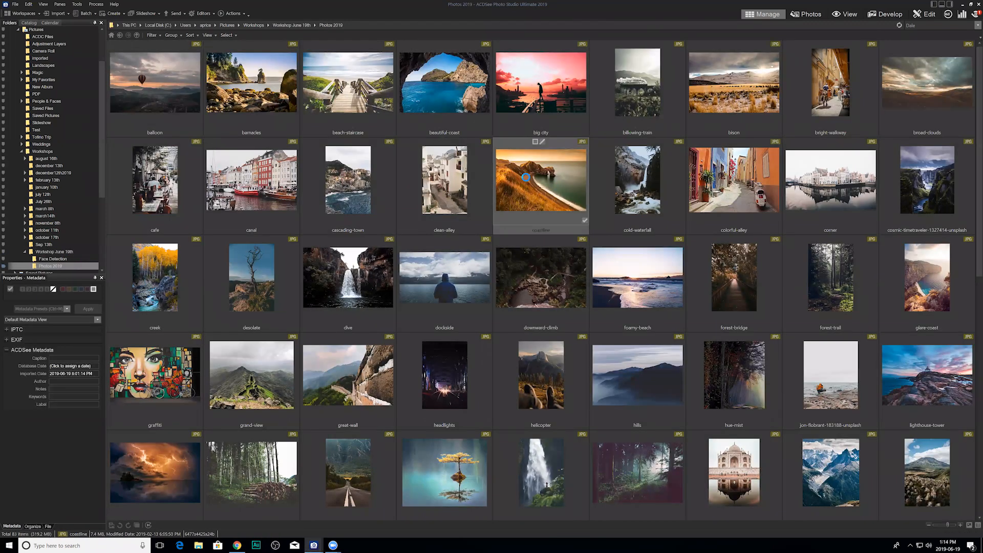
pyautogui.doubleClick(526, 177)
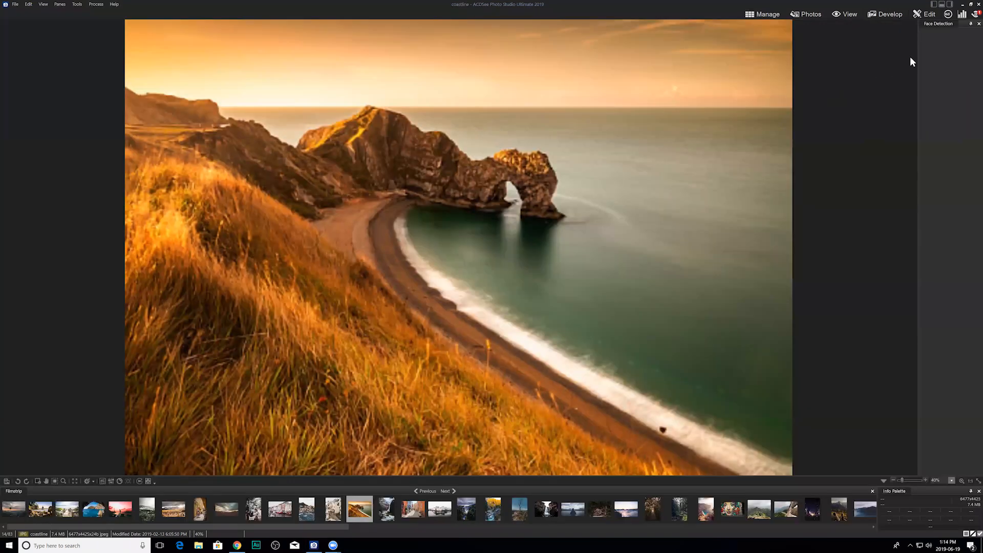
pyautogui.click(928, 16)
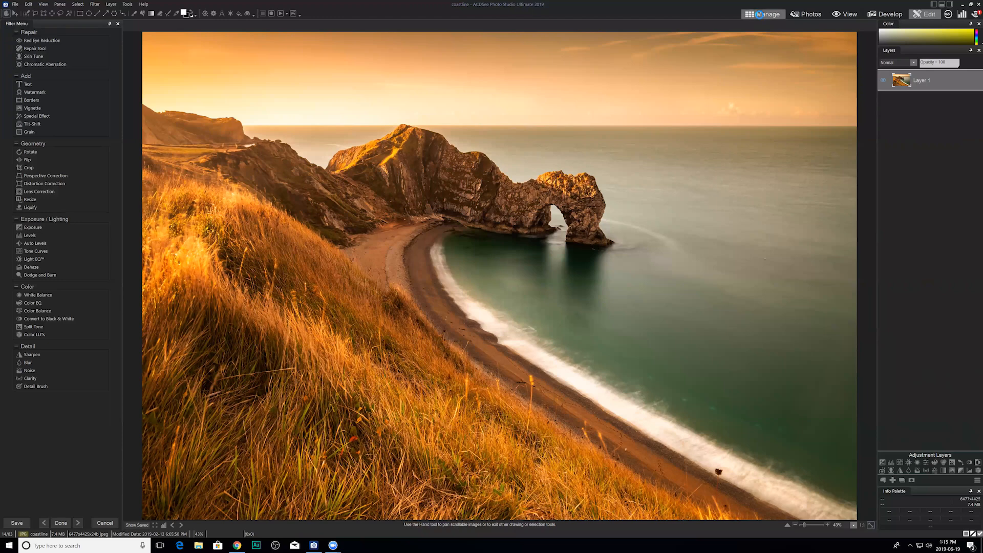
pyautogui.click(760, 14)
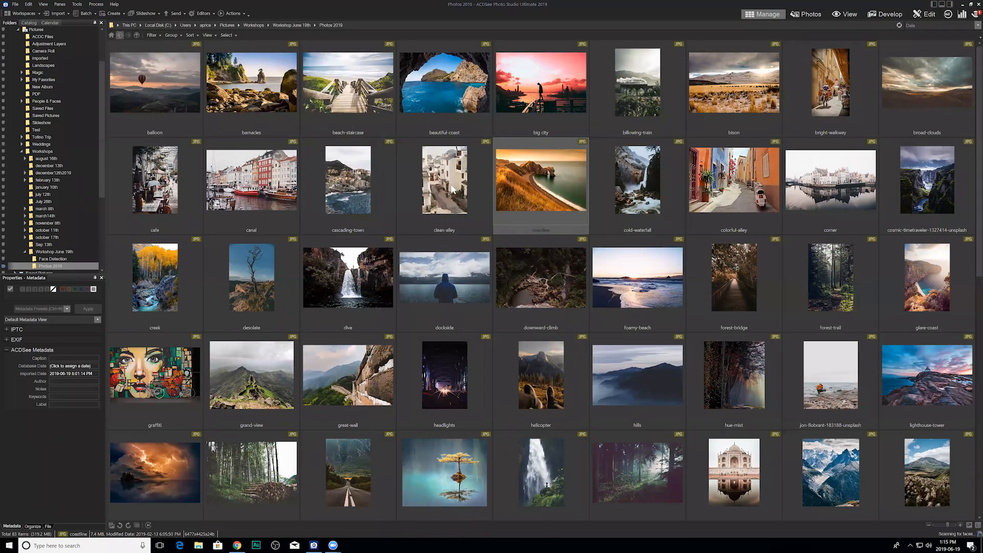
# Step: Open the saved "change" file from the Workshop June 19th folder in Edit mode
pyautogui.press('BackSpace')
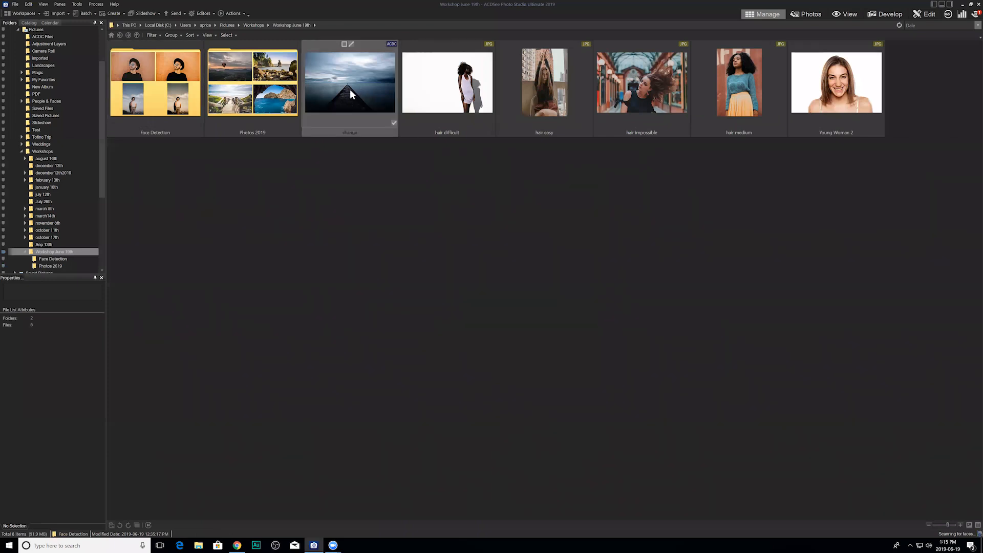
pyautogui.click(351, 93)
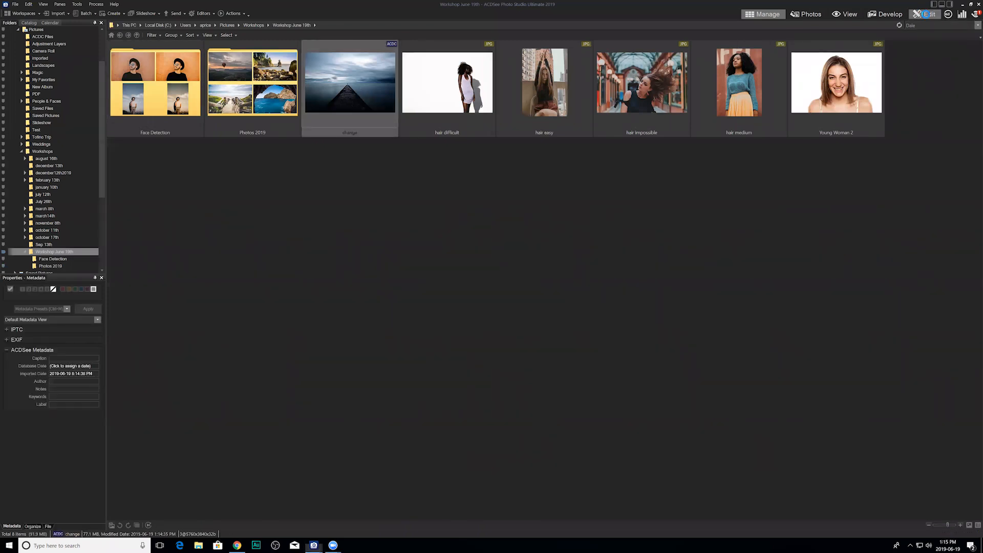
pyautogui.click(926, 14)
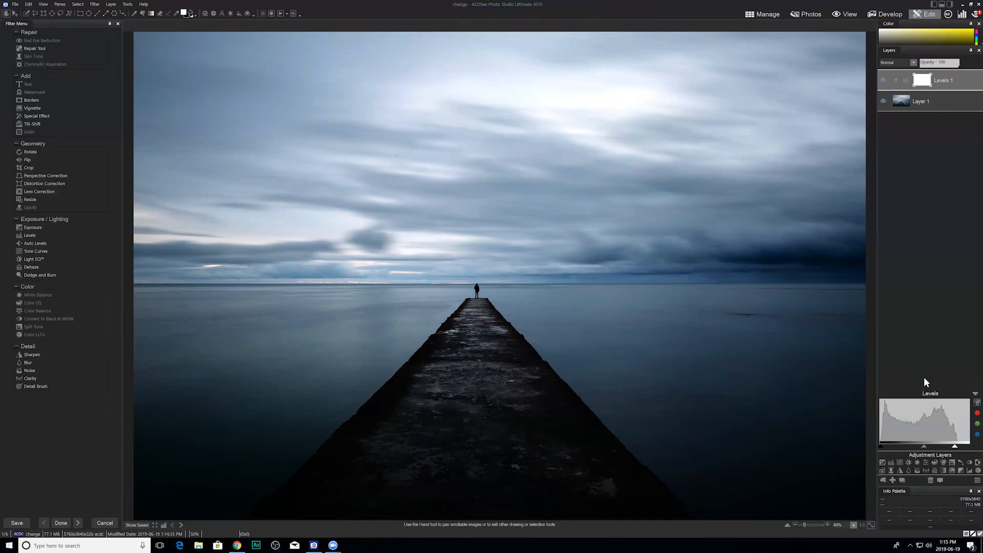
# Step: Add a Vibrance adjustment layer above the Levels layer and raise its saturation
pyautogui.click(926, 462)
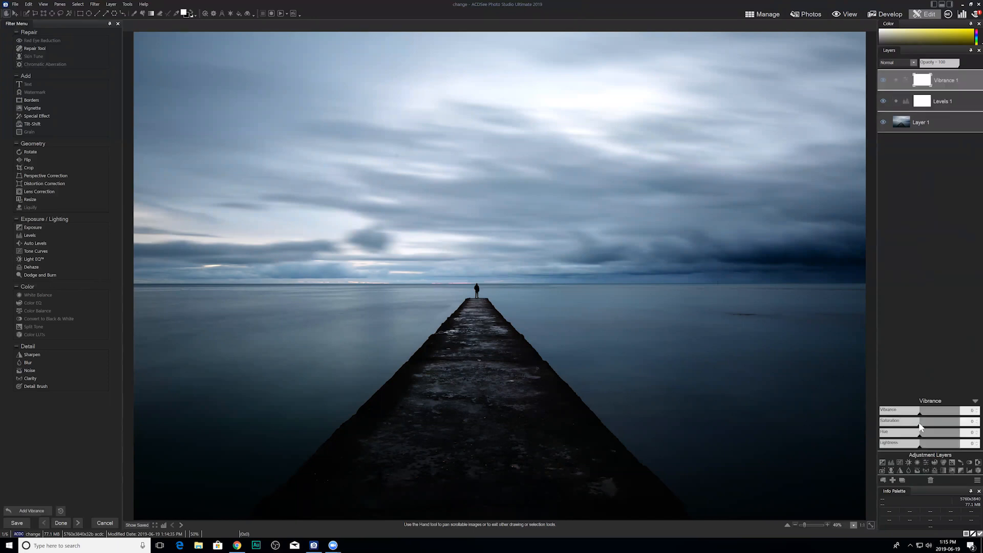
pyautogui.moveTo(921, 426); pyautogui.dragTo(932, 425)
pyautogui.click(935, 425)
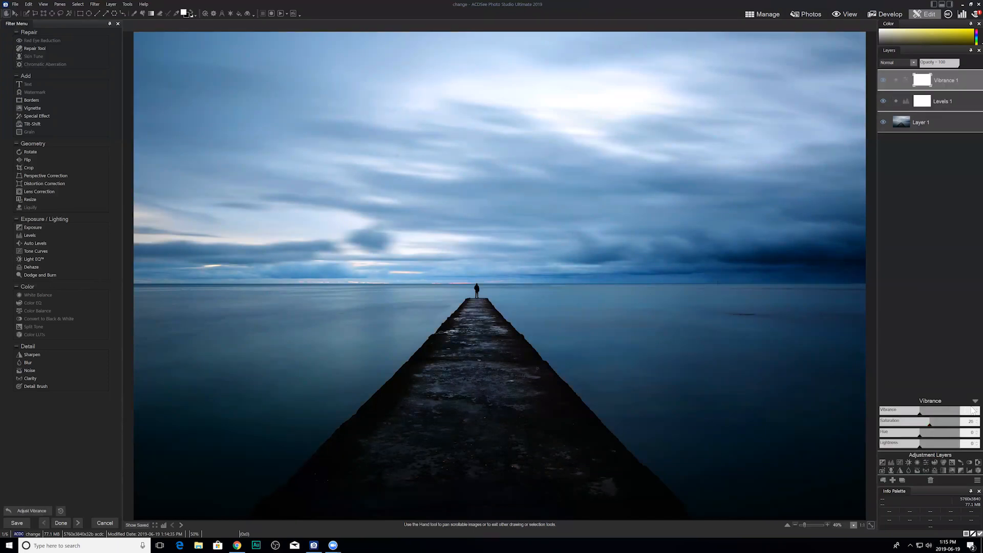
# Step: Add a Color EQ adjustment layer and increase the saturation of the cyan and blue tones
pyautogui.click(935, 462)
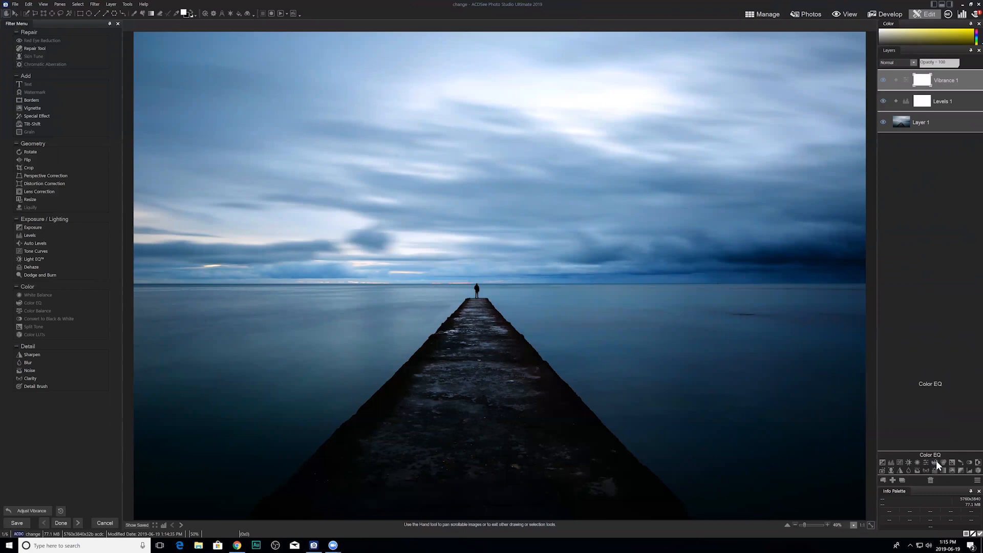
pyautogui.click(937, 425)
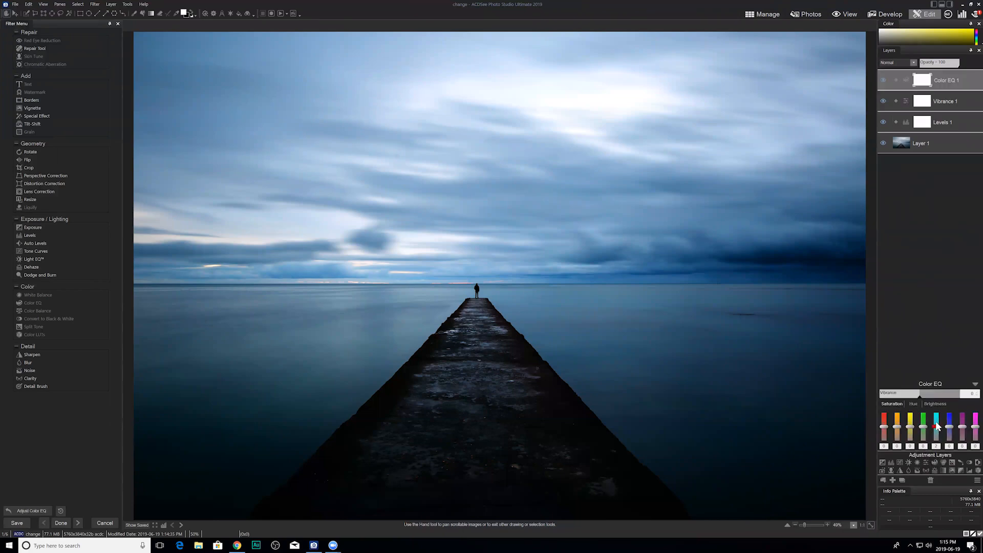
pyautogui.click(949, 424)
pyautogui.click(949, 423)
pyautogui.click(975, 384)
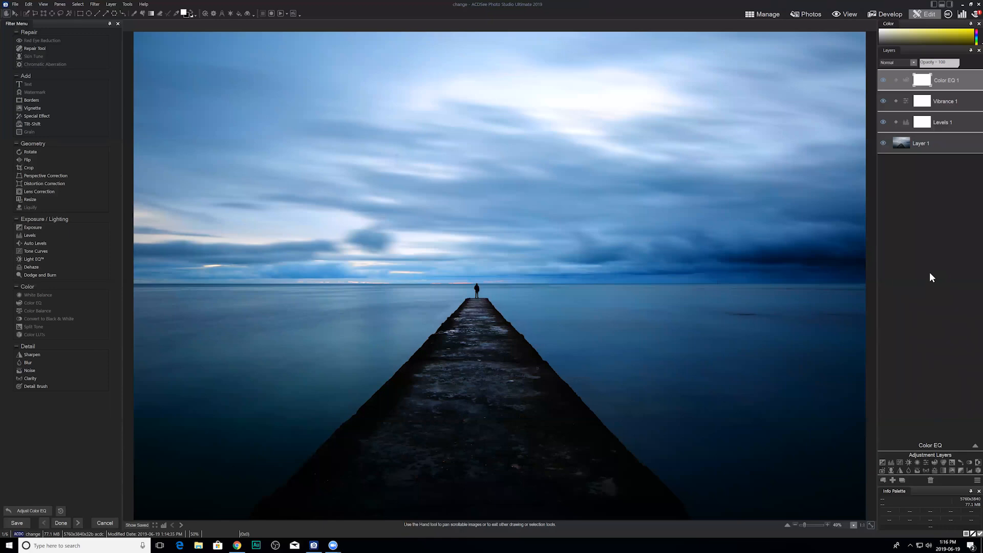
# Step: Import the balloon photo from the Photos 2019 folder as a new layer above the adjustment layers
pyautogui.click(883, 479)
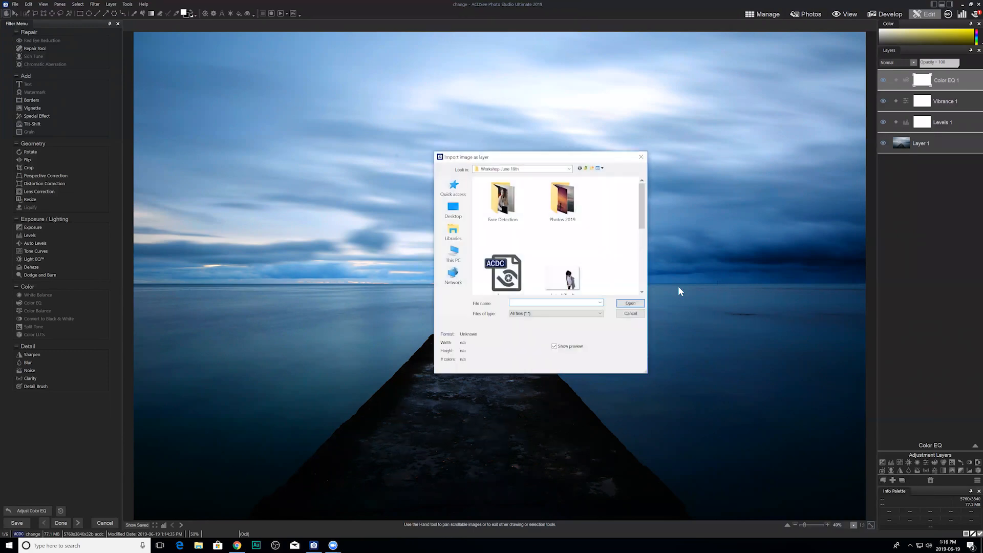
pyautogui.scroll(2, 593, 211)
pyautogui.doubleClick(564, 205)
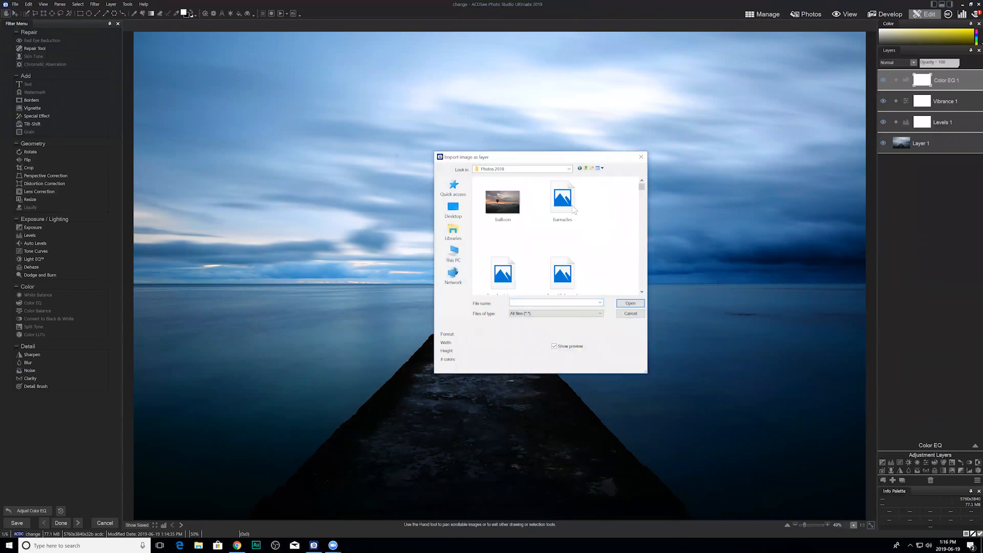
pyautogui.click(502, 202)
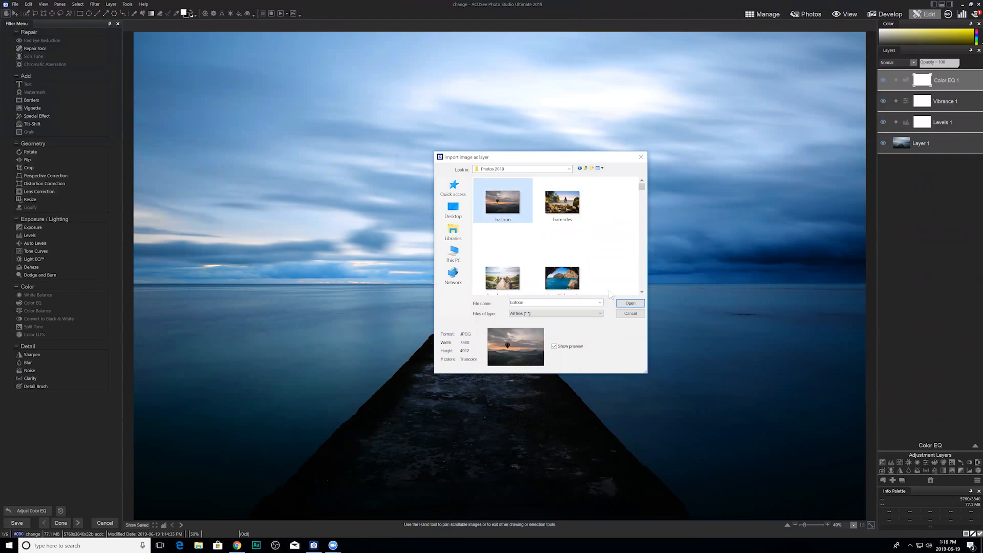
pyautogui.click(628, 303)
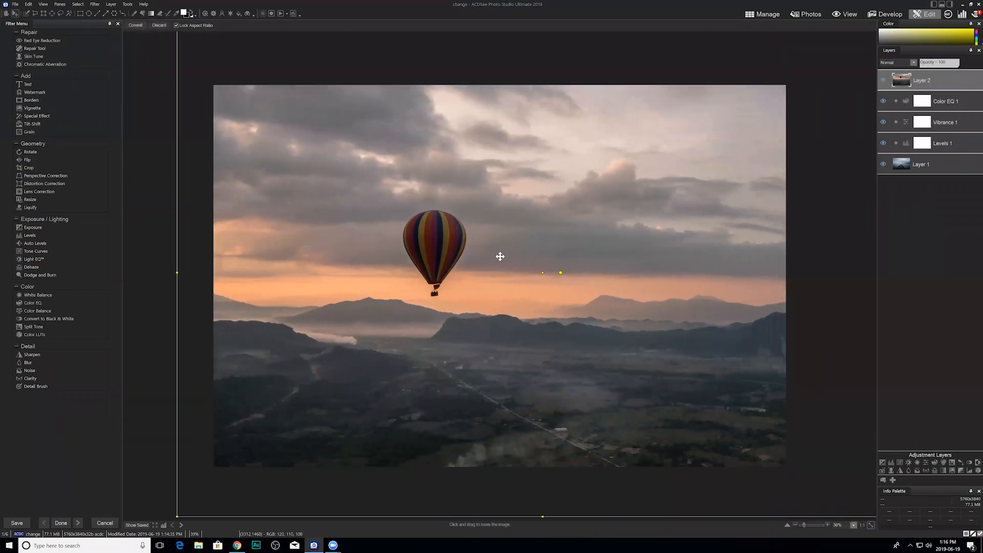
# Step: Move and scale down the balloon photo layer until it just covers the canvas, and commit the placement
pyautogui.moveTo(501, 257); pyautogui.dragTo(488, 252)
pyautogui.moveTo(636, 224); pyautogui.dragTo(587, 228)
pyautogui.moveTo(715, 170); pyautogui.dragTo(709, 188)
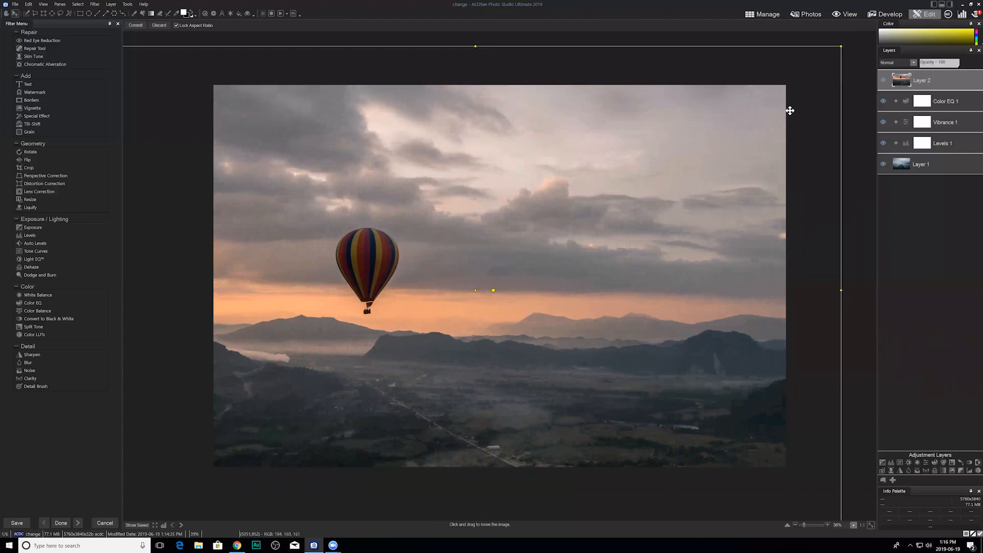
pyautogui.moveTo(840, 47); pyautogui.dragTo(787, 81)
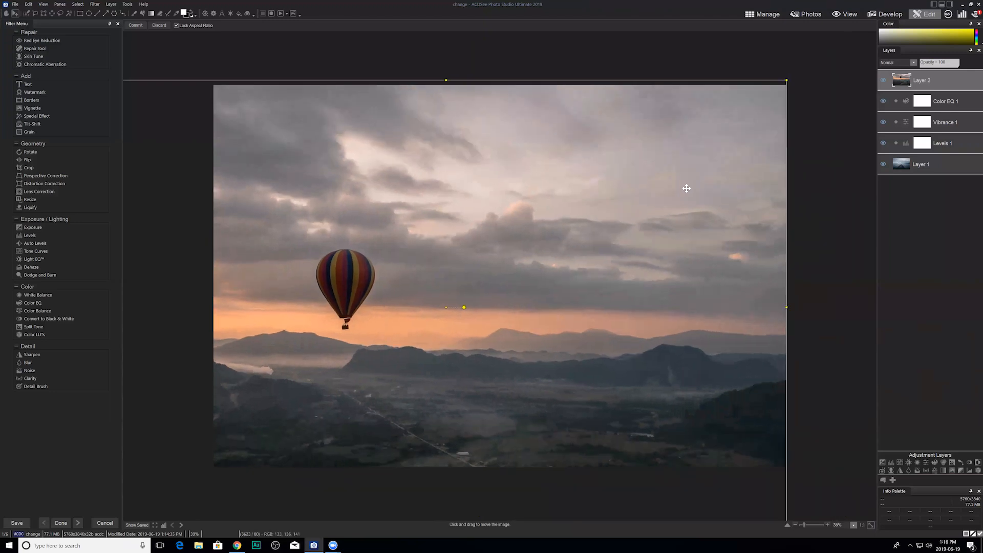
pyautogui.moveTo(687, 189); pyautogui.dragTo(744, 146)
pyautogui.moveTo(776, 114)
pyautogui.mouseDown()
pyautogui.moveTo(786, 105)
pyautogui.moveTo(777, 114)
pyautogui.mouseUp()
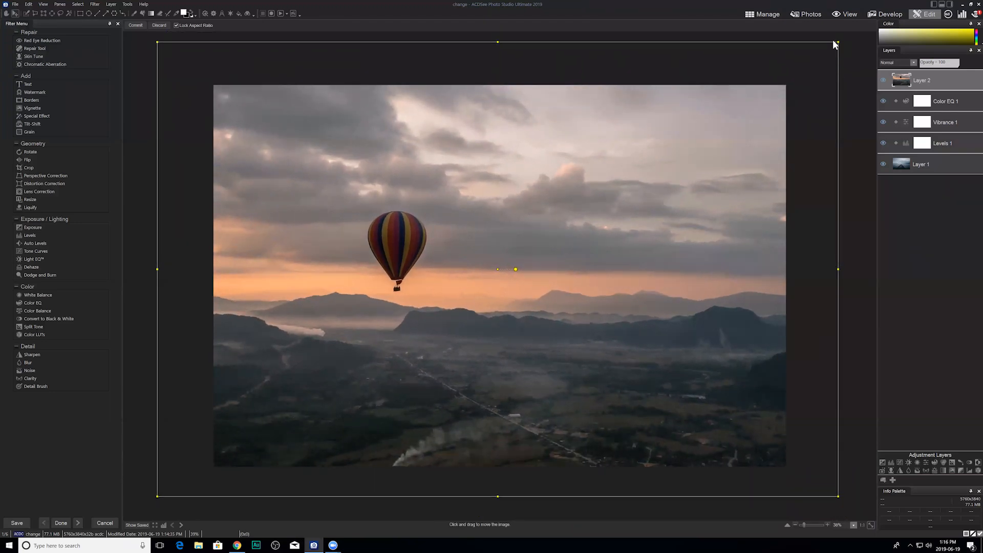
pyautogui.moveTo(837, 42); pyautogui.dragTo(786, 77)
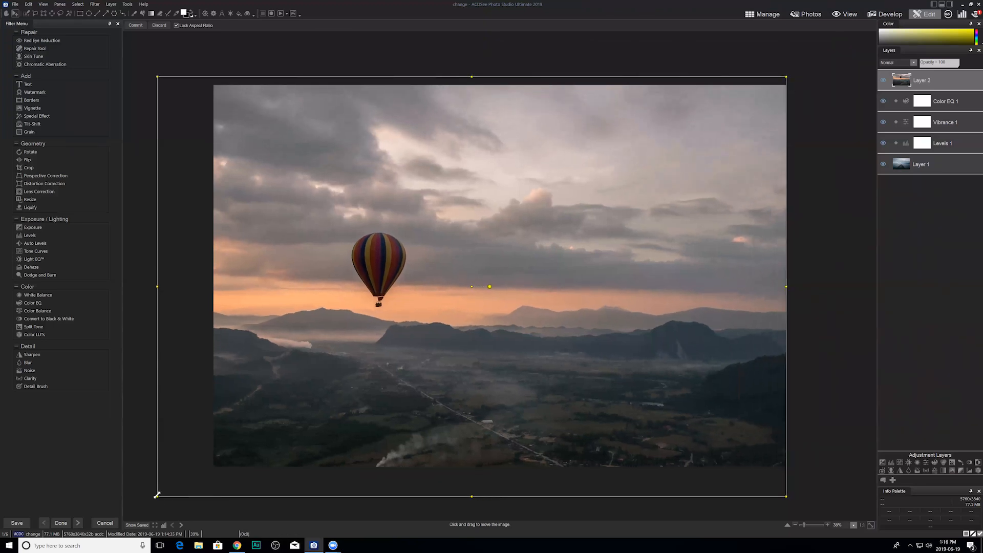
pyautogui.moveTo(157, 495); pyautogui.dragTo(200, 467)
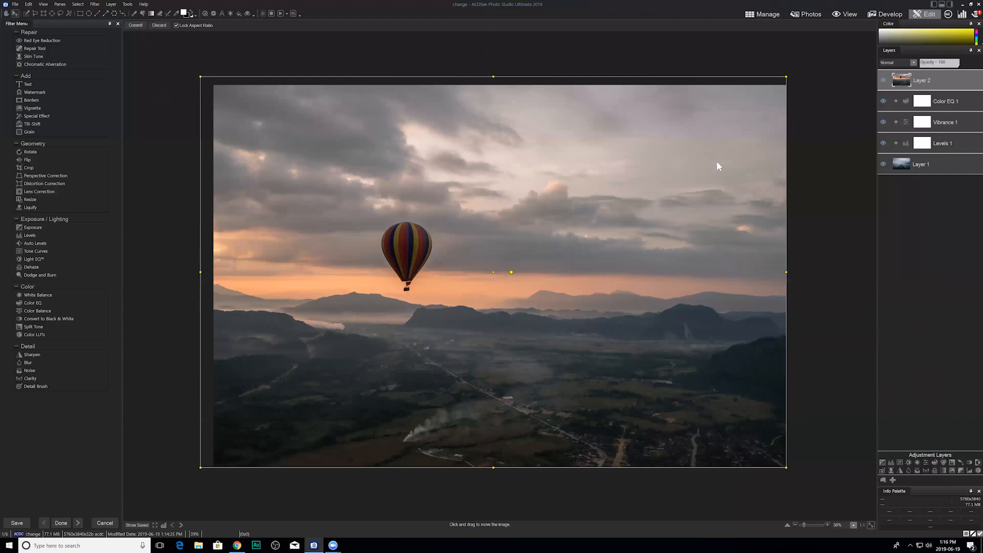
pyautogui.press('Return')
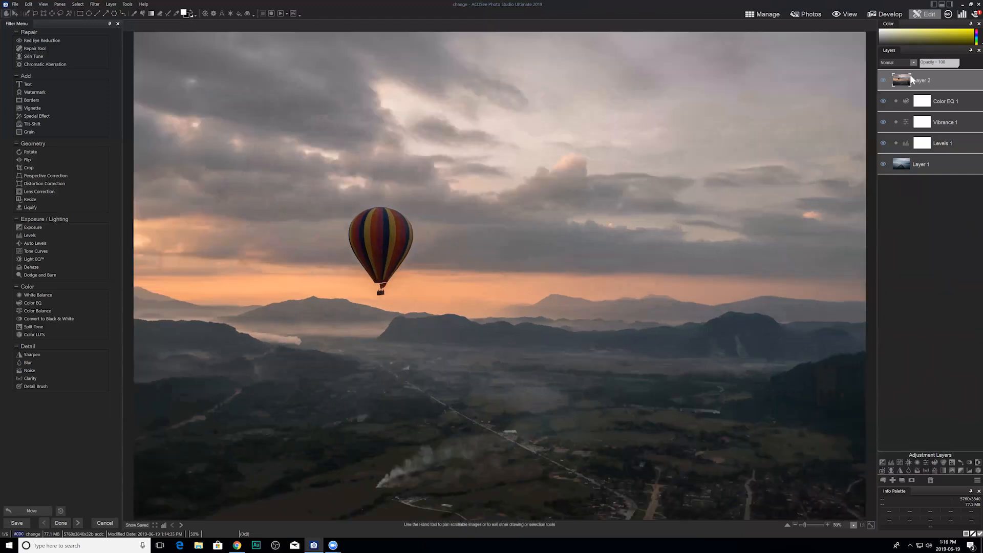
# Step: Mask the balloon layer and brush away its lower landscape in black with a feathered 444 nib width to reveal the pier and sea
pyautogui.click(913, 480)
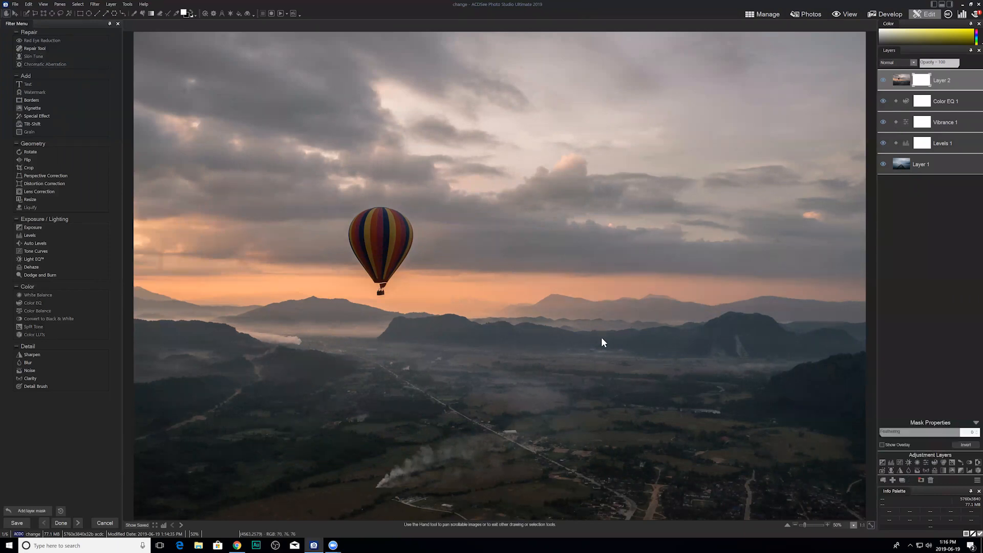
pyautogui.click(193, 11)
pyautogui.click(135, 13)
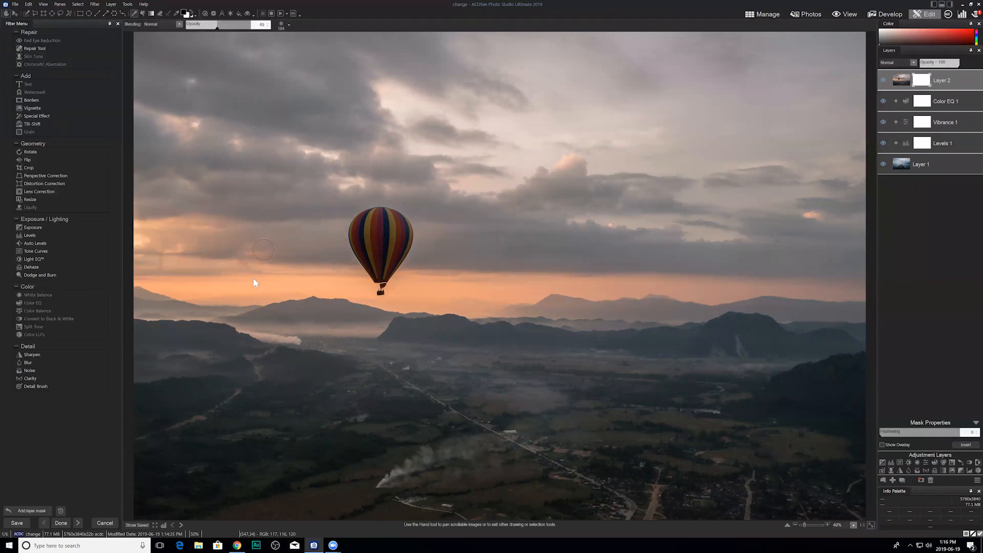
pyautogui.click(289, 25)
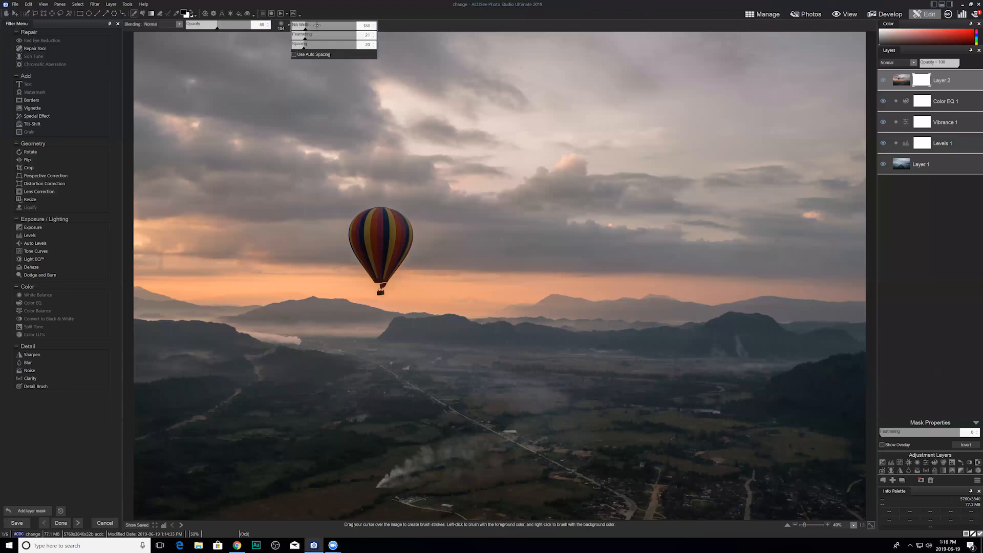
pyautogui.moveTo(306, 26); pyautogui.dragTo(325, 26)
pyautogui.click(327, 36)
pyautogui.moveTo(327, 276)
pyautogui.mouseDown()
pyautogui.moveTo(343, 324)
pyautogui.moveTo(647, 339)
pyautogui.moveTo(580, 335)
pyautogui.moveTo(616, 354)
pyautogui.moveTo(462, 339)
pyautogui.moveTo(626, 352)
pyautogui.mouseUp()
pyautogui.moveTo(842, 360)
pyautogui.mouseDown()
pyautogui.moveTo(818, 387)
pyautogui.moveTo(617, 478)
pyautogui.moveTo(552, 480)
pyautogui.moveTo(210, 457)
pyautogui.moveTo(214, 375)
pyautogui.moveTo(371, 393)
pyautogui.moveTo(390, 378)
pyautogui.moveTo(220, 431)
pyautogui.moveTo(221, 361)
pyautogui.moveTo(145, 368)
pyautogui.moveTo(164, 473)
pyautogui.moveTo(698, 474)
pyautogui.moveTo(799, 505)
pyautogui.moveTo(825, 404)
pyautogui.moveTo(570, 433)
pyautogui.moveTo(826, 472)
pyautogui.moveTo(743, 364)
pyautogui.moveTo(665, 329)
pyautogui.moveTo(823, 326)
pyautogui.moveTo(777, 335)
pyautogui.mouseUp()
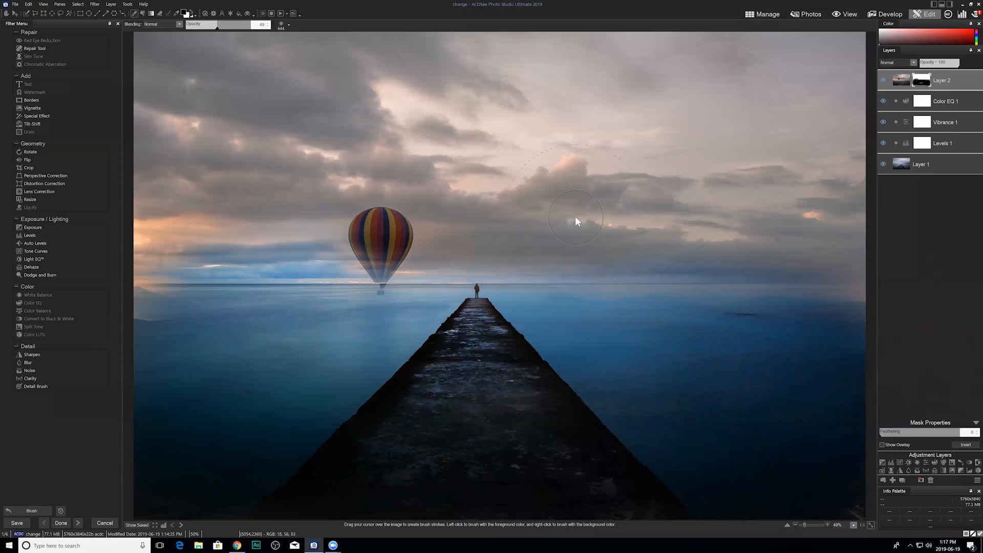
# Step: Save the masked balloon and pier composite to the "change" file
pyautogui.click(14, 6)
pyautogui.click(34, 60)
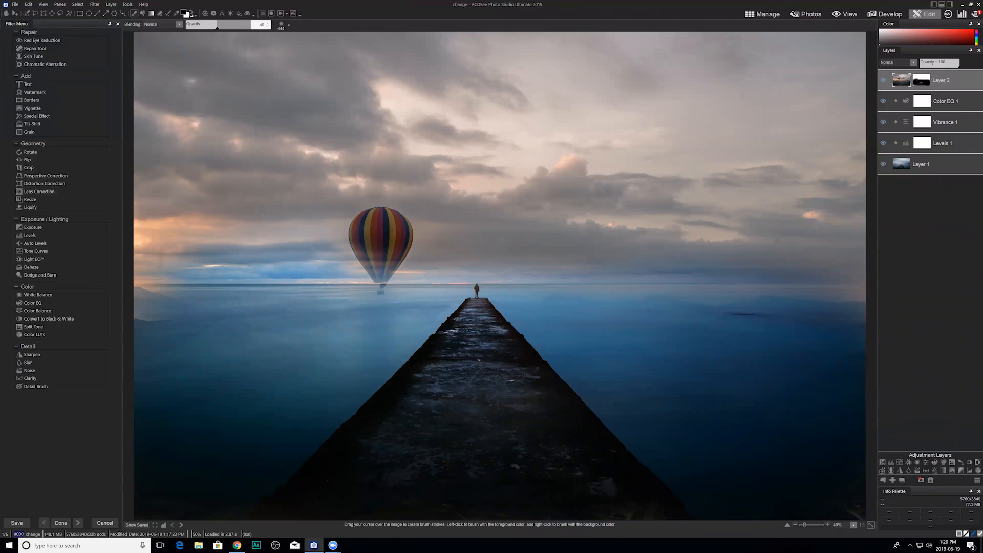
pyautogui.click(76, 4)
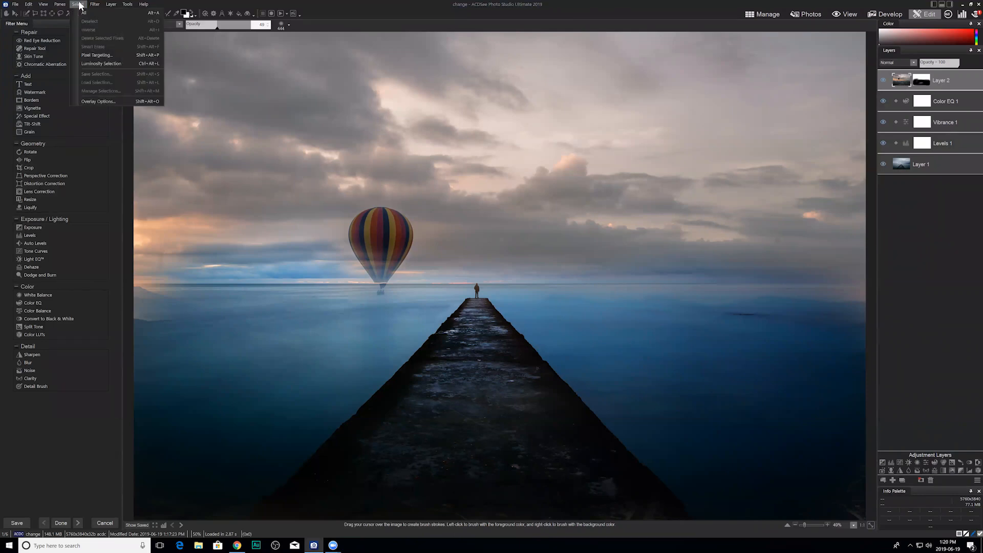
pyautogui.moveTo(111, 5)
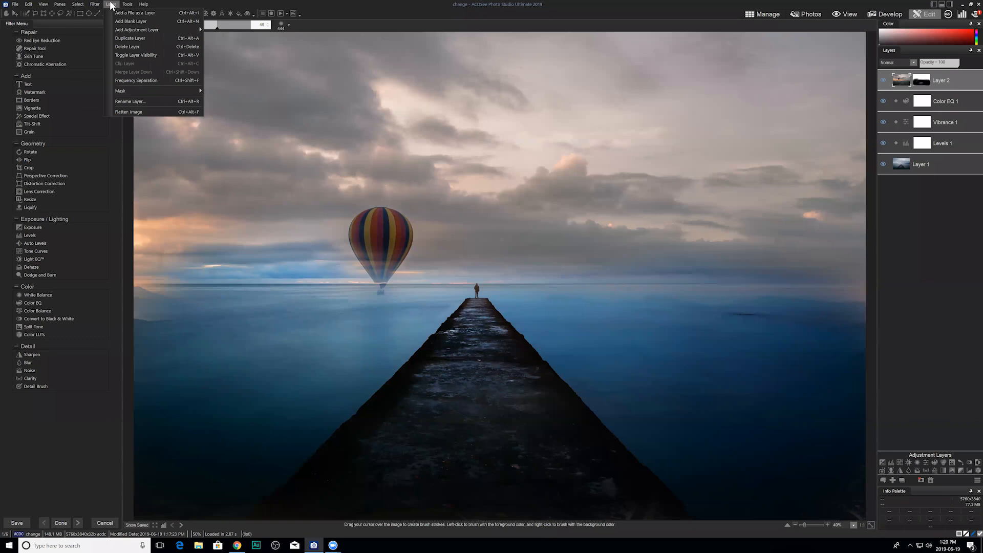
pyautogui.click(111, 4)
pyautogui.click(111, 4)
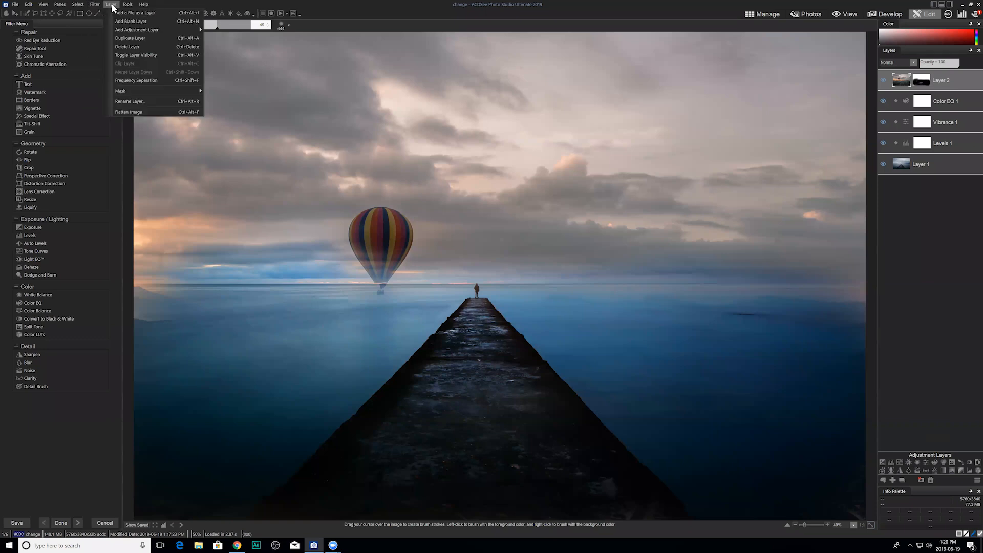
pyautogui.click(925, 250)
pyautogui.click(924, 164)
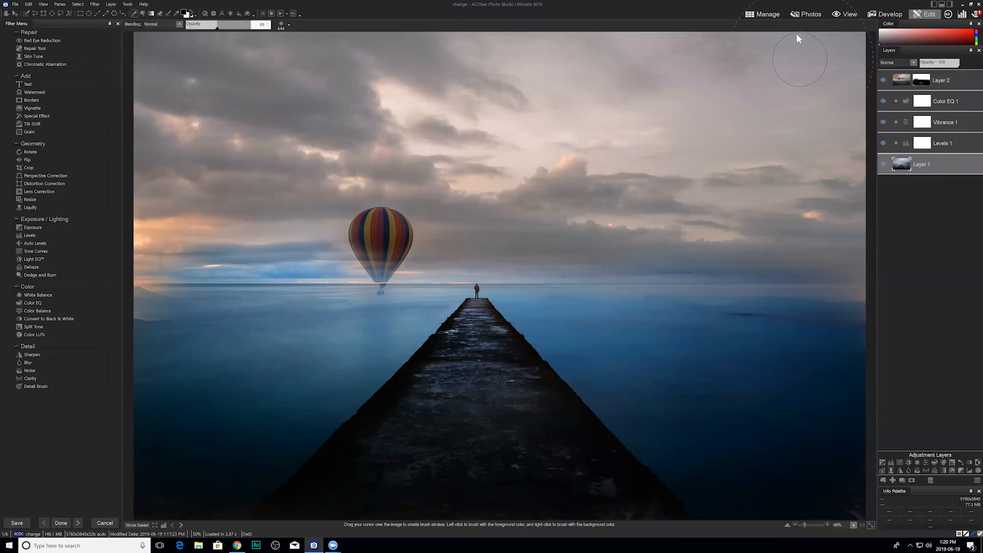
# Step: Return to the Workshop June 19th folder and open the "hair difficult" photo in Edit mode
pyautogui.click(760, 15)
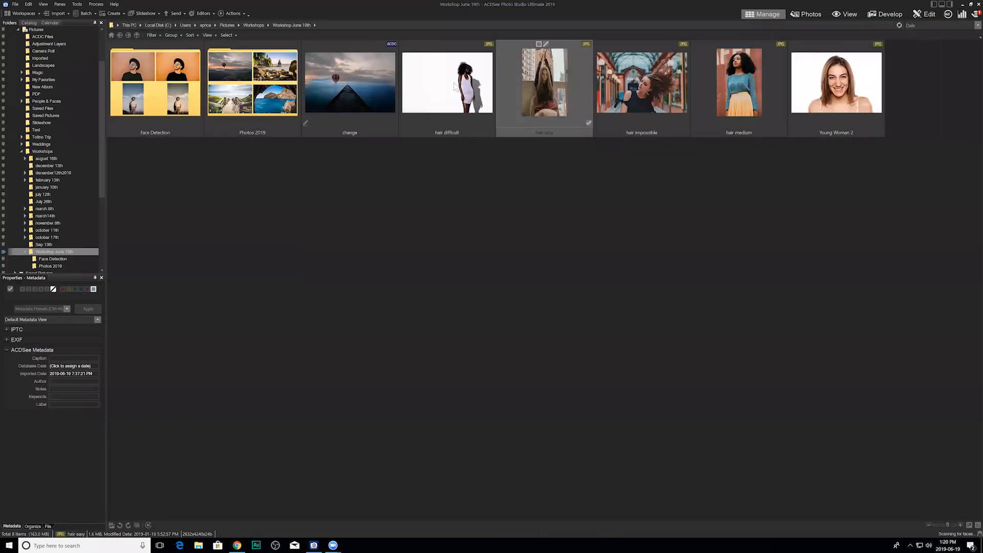
pyautogui.click(455, 86)
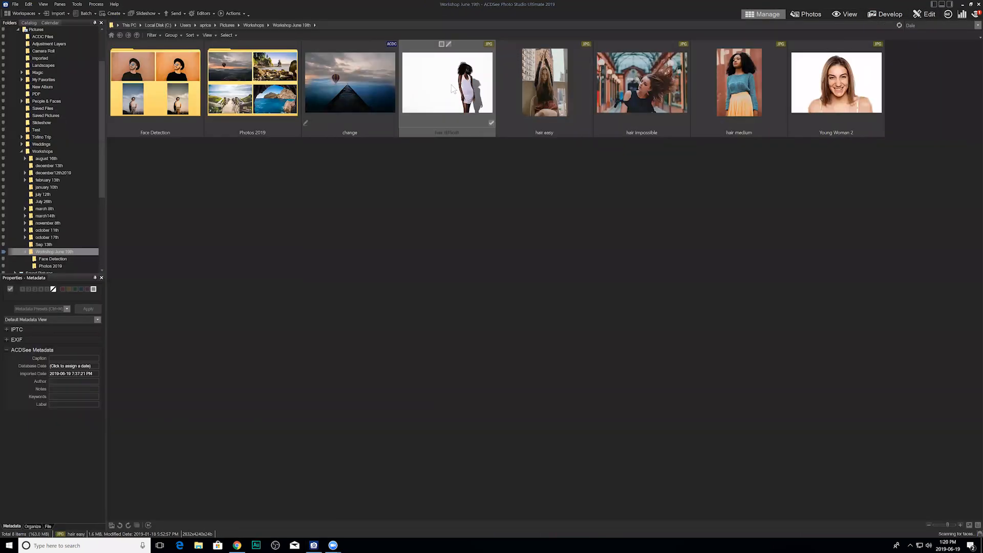
pyautogui.click(924, 14)
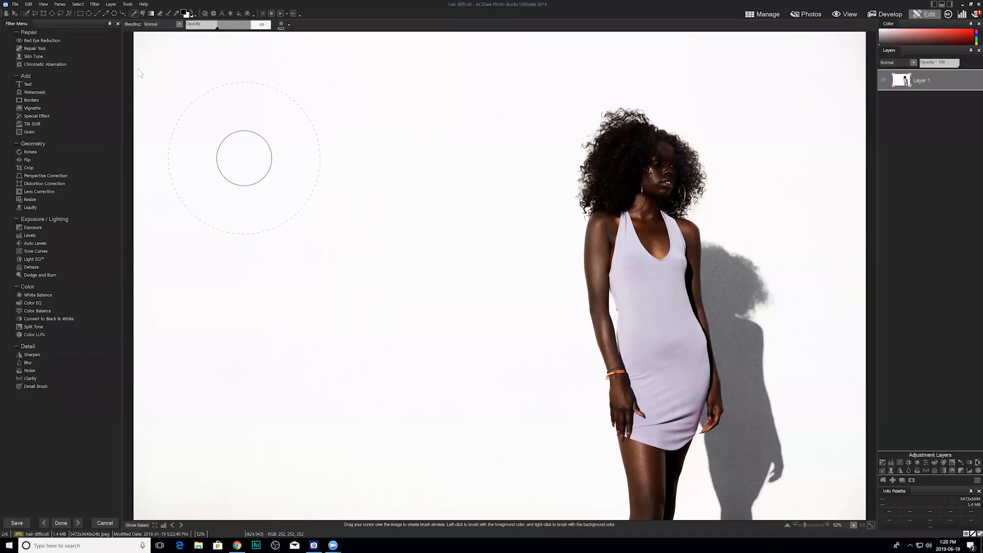
pyautogui.click(78, 4)
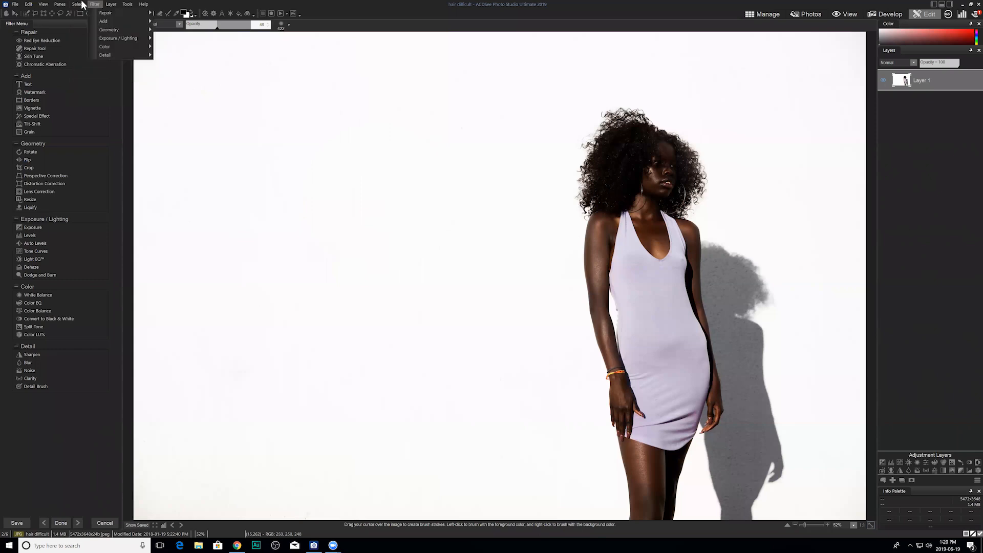
pyautogui.click(67, 437)
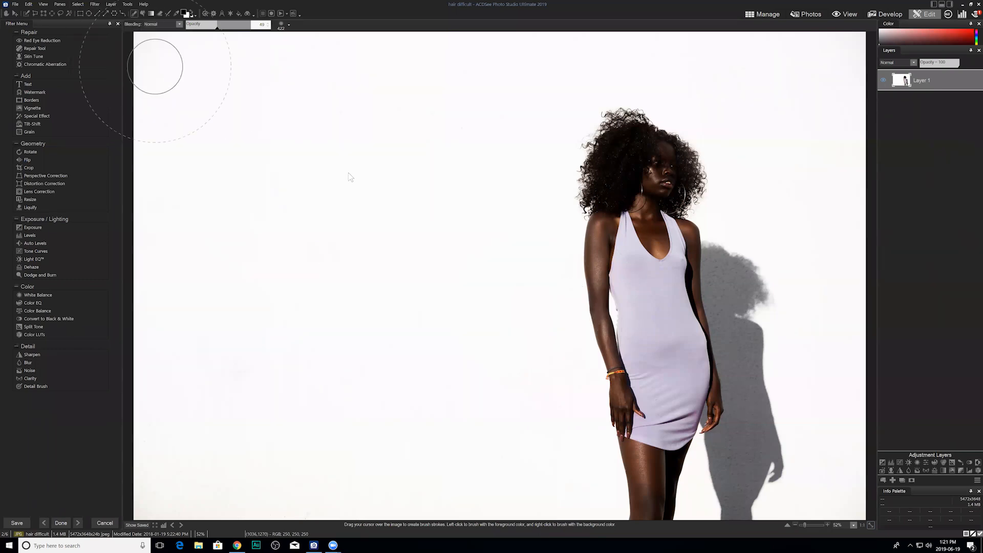
pyautogui.click(78, 4)
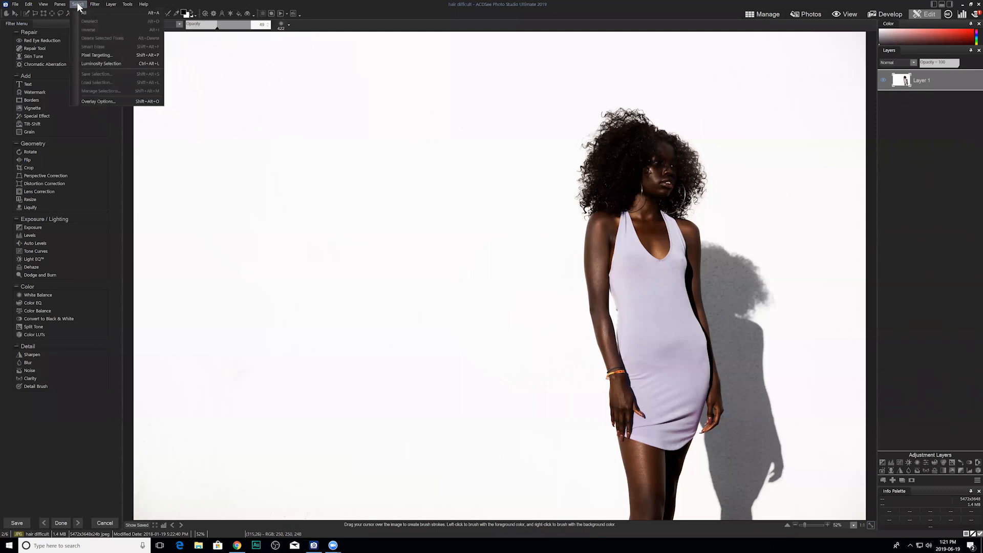
pyautogui.click(74, 448)
# Step: Draw a rectangular selection around the woman from her hair to her thighs and save it as a named selection
pyautogui.click(44, 14)
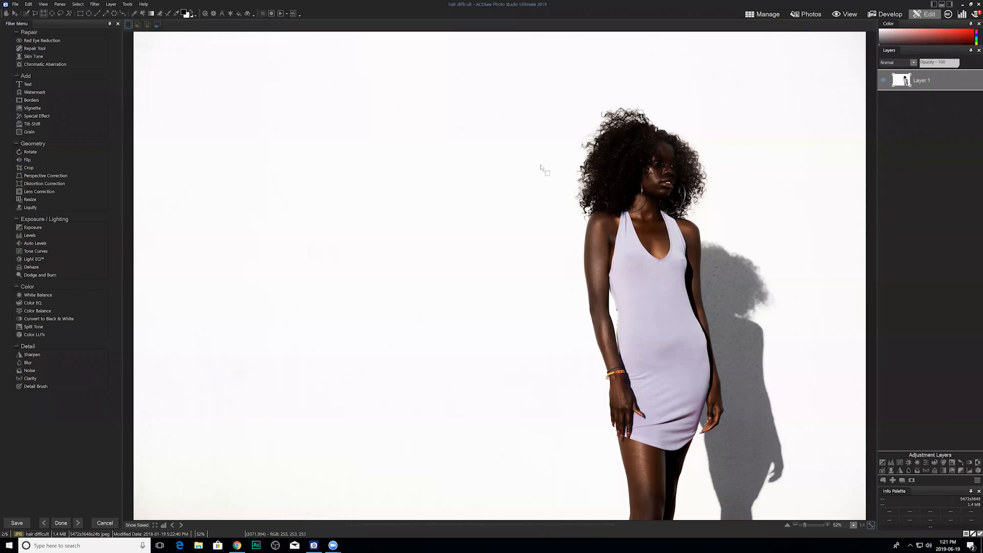
pyautogui.moveTo(551, 361); pyautogui.dragTo(687, 355)
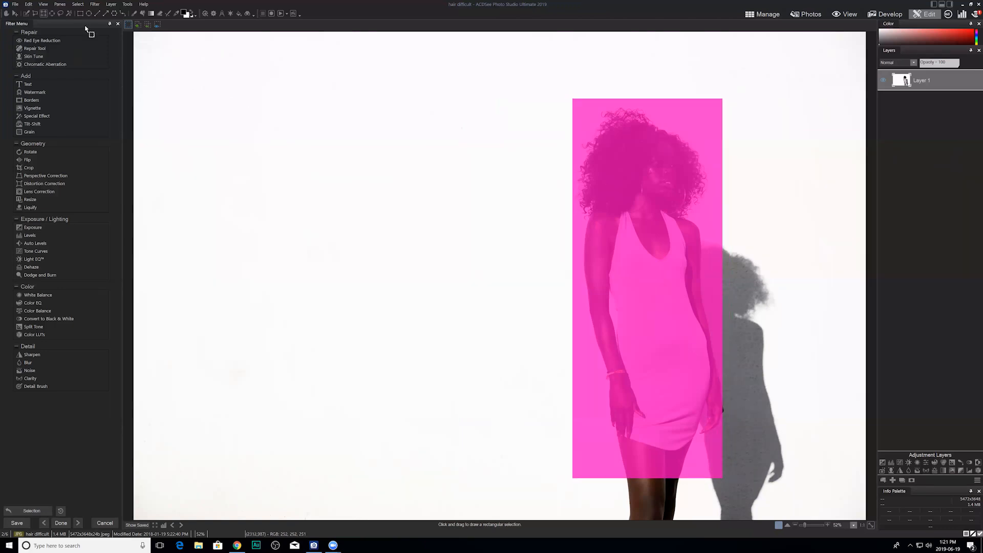
pyautogui.click(78, 5)
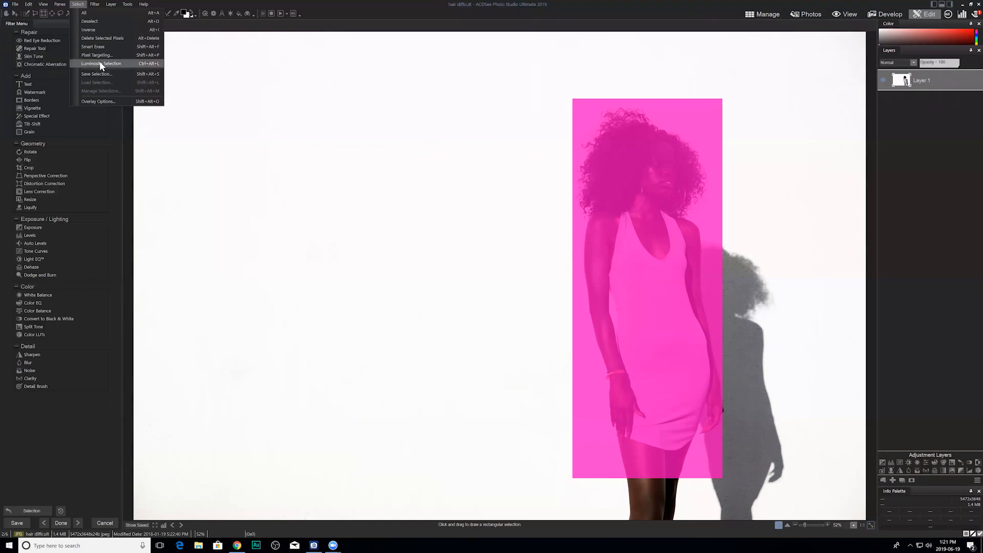
pyautogui.click(95, 72)
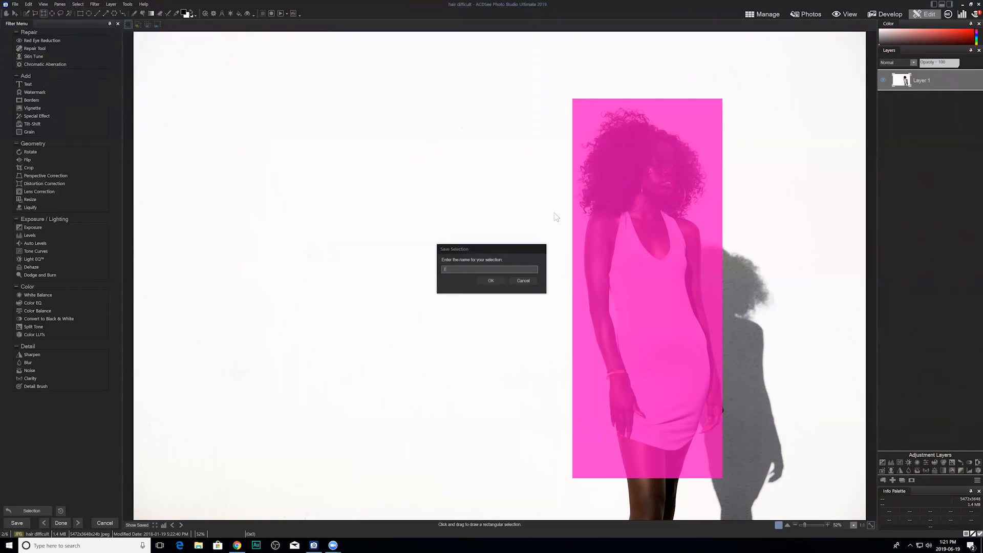
pyautogui.click(494, 280)
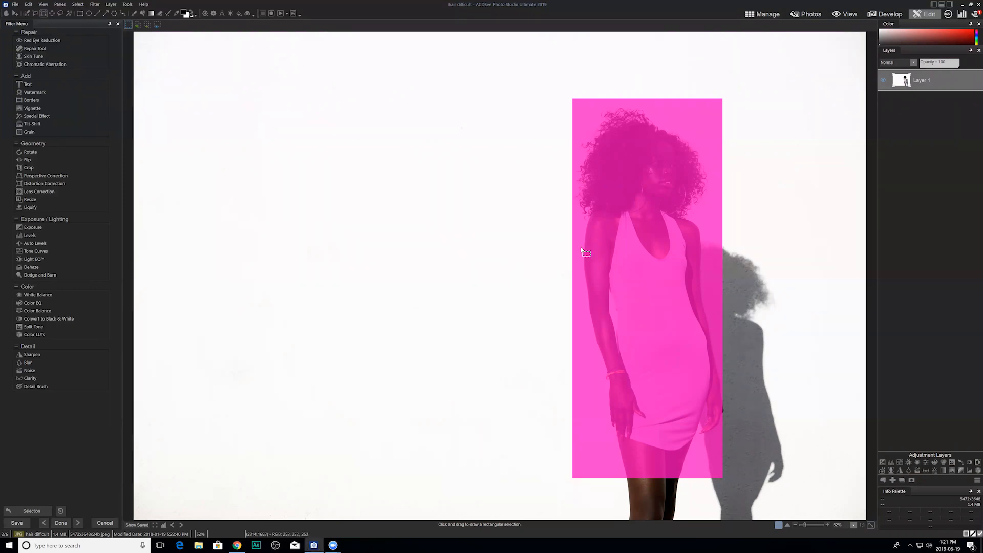
# Step: Clear the selection and return to Manage mode, discarding the changes to the photo
pyautogui.click(78, 5)
pyautogui.click(96, 21)
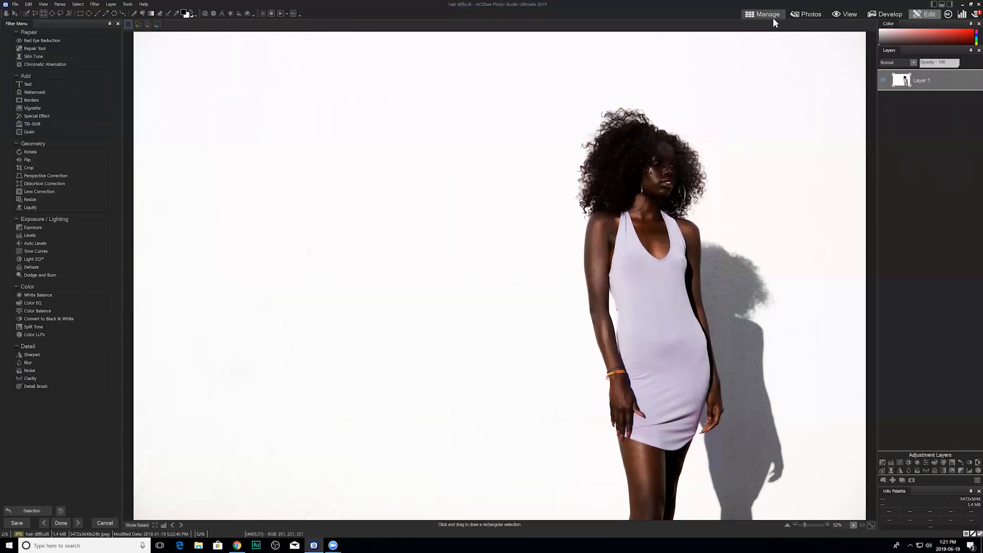
pyautogui.click(766, 15)
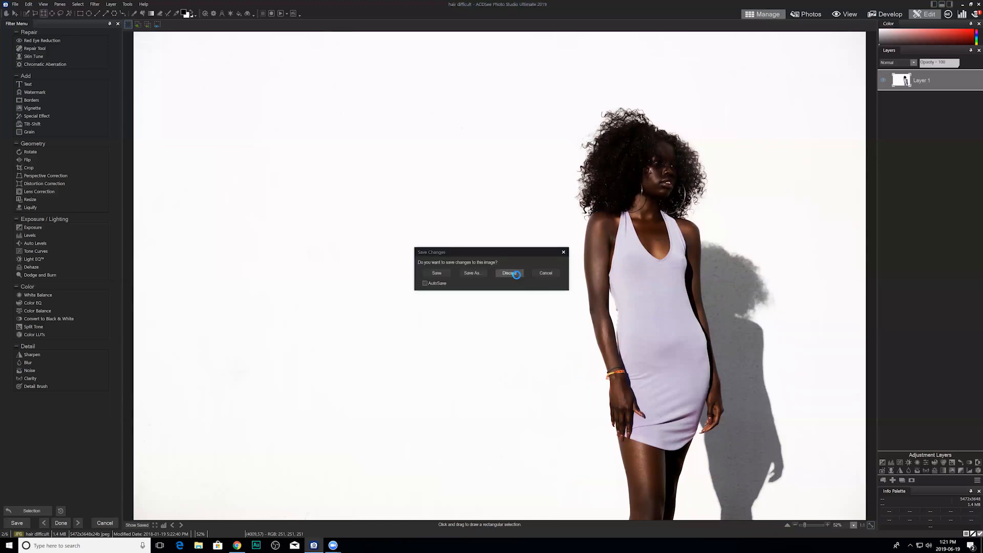
pyautogui.click(513, 272)
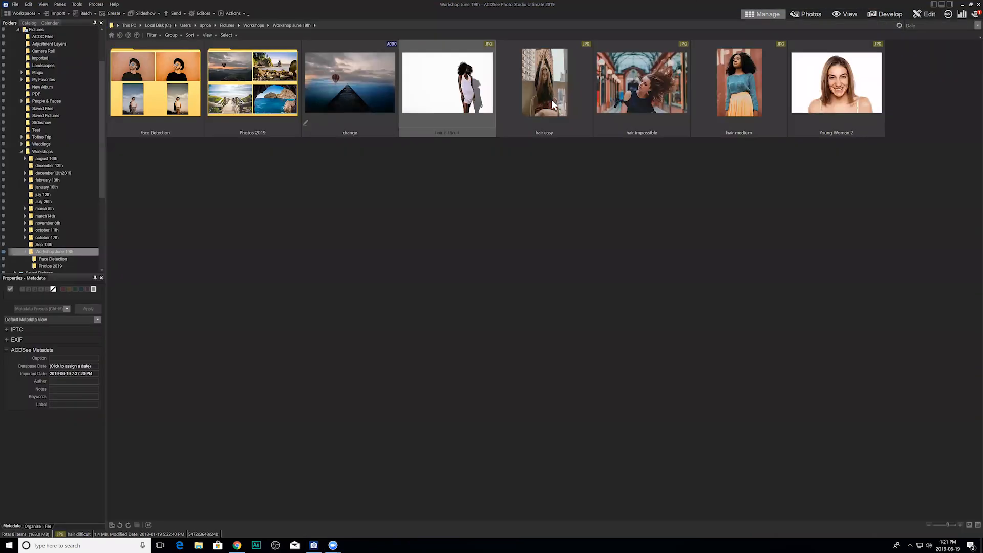
pyautogui.click(925, 14)
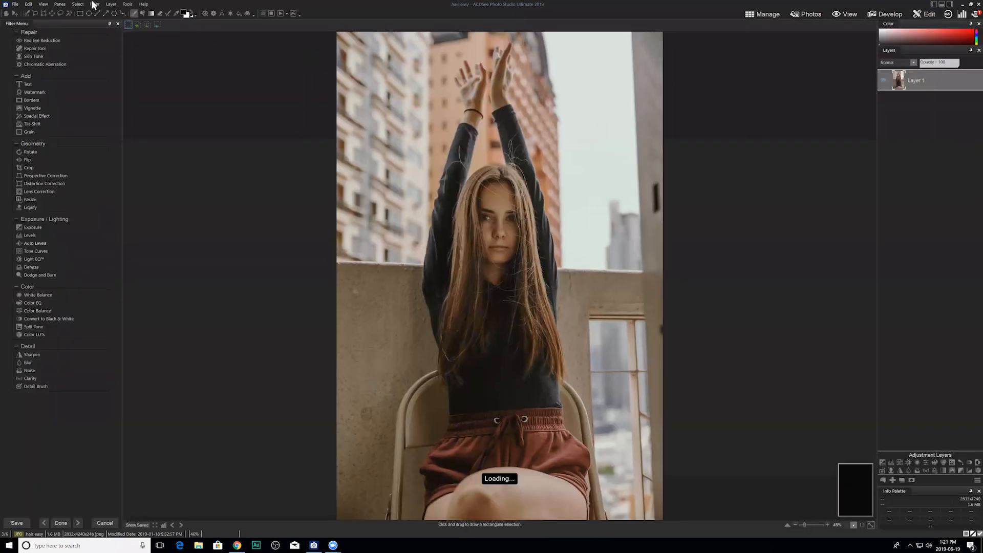
pyautogui.click(95, 4)
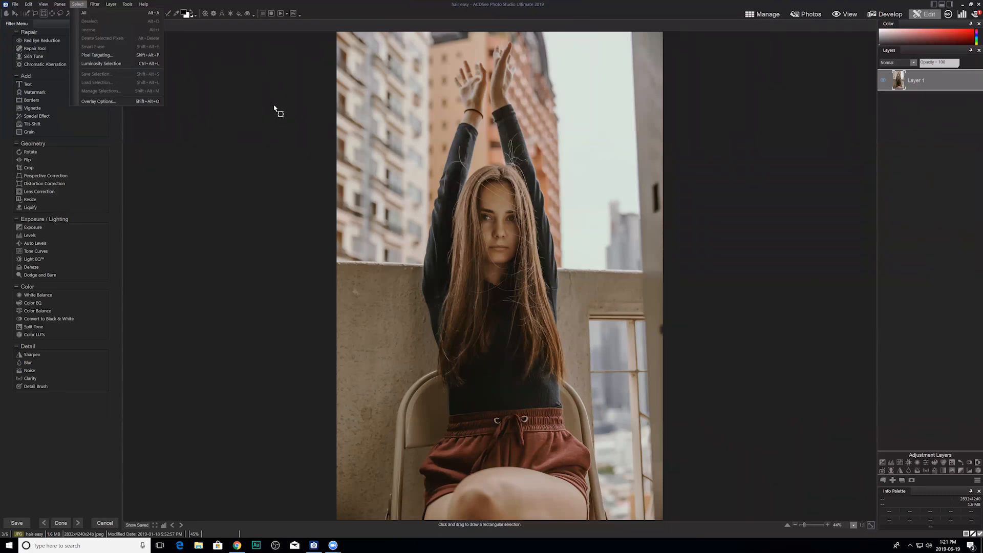
pyautogui.click(795, 196)
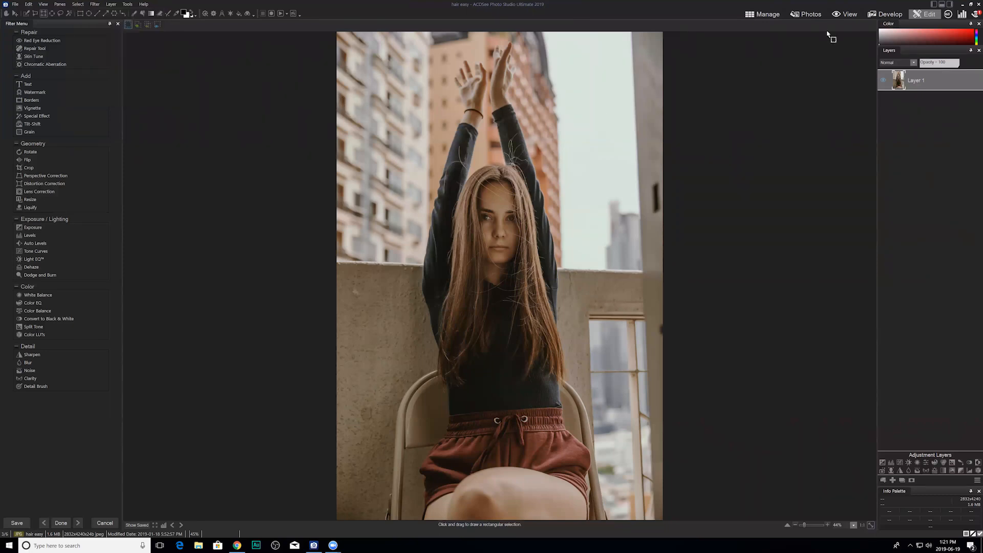
pyautogui.click(761, 14)
pyautogui.click(511, 274)
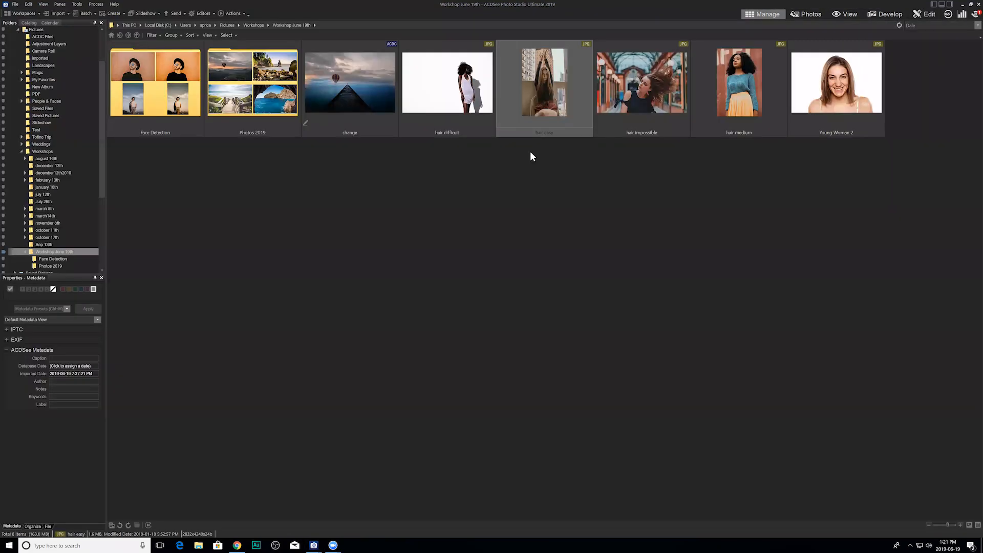
# Step: Reopen the "hair difficult" photo in Edit mode
pyautogui.click(462, 88)
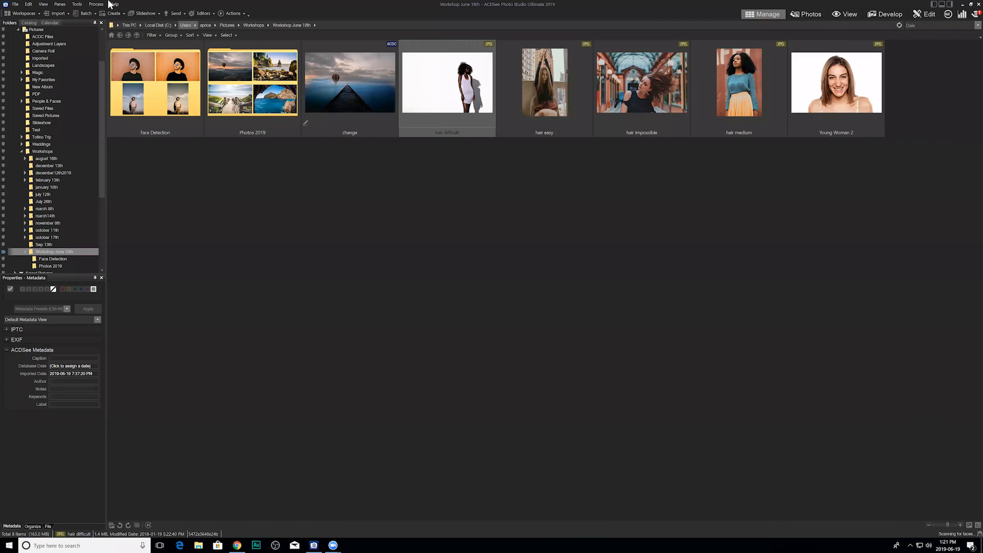
pyautogui.click(925, 14)
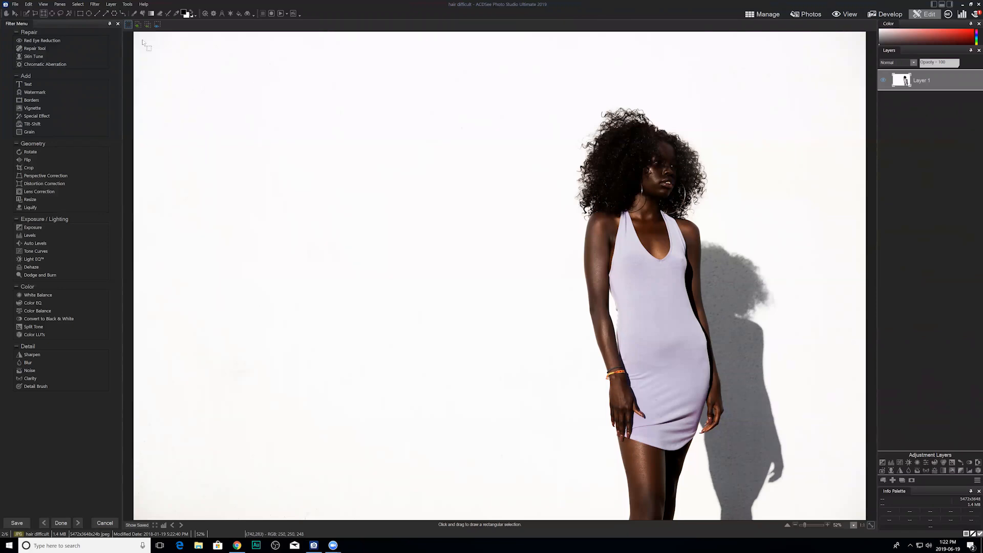
pyautogui.click(77, 5)
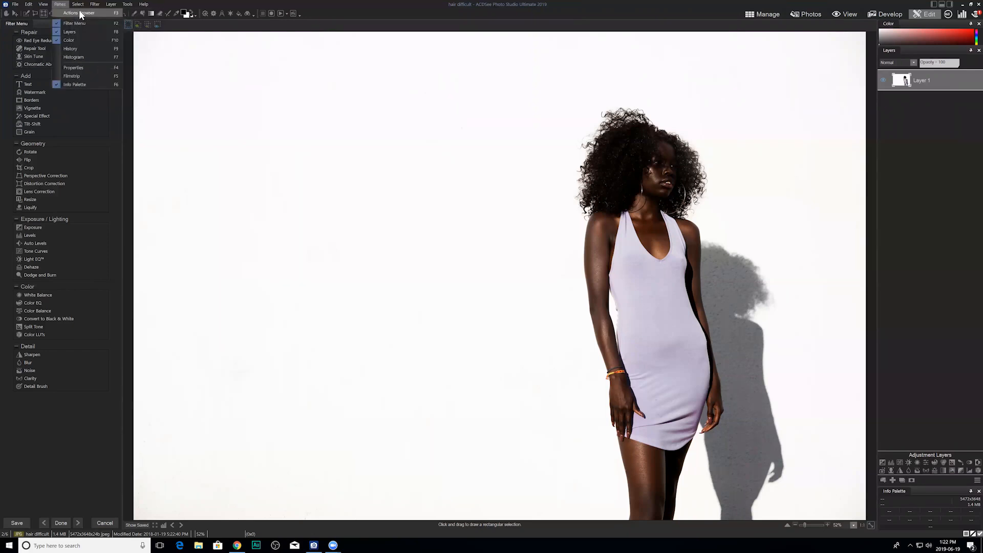
pyautogui.moveTo(78, 4)
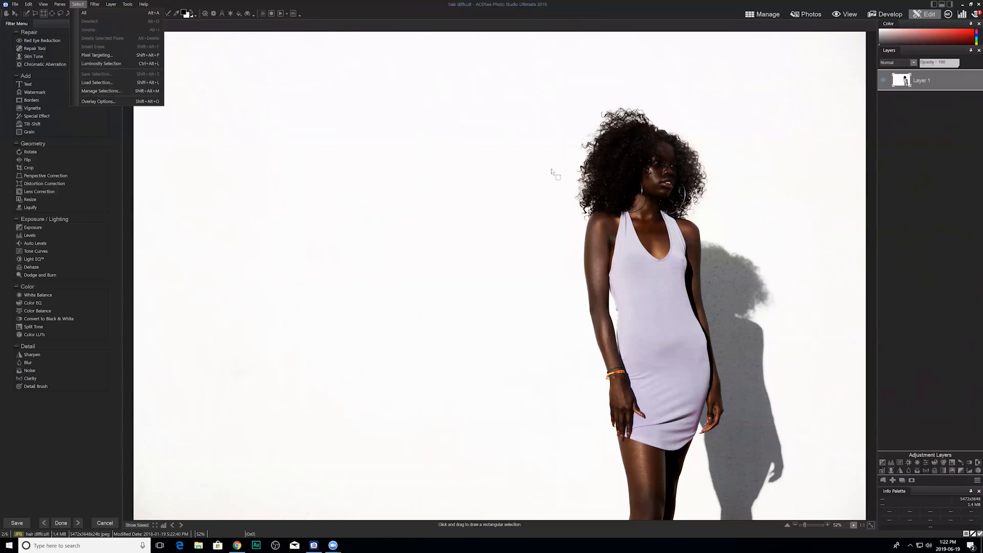
pyautogui.click(908, 162)
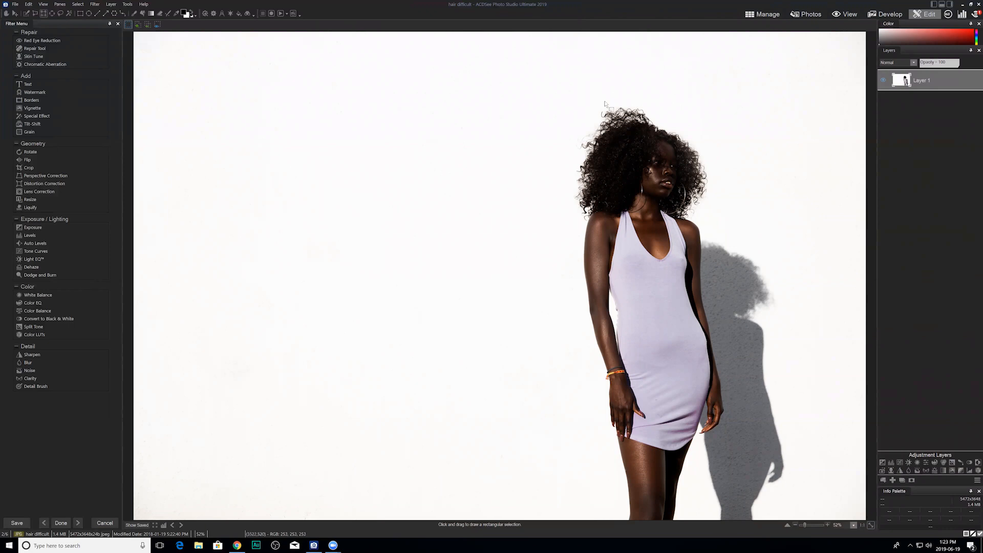
pyautogui.click(78, 4)
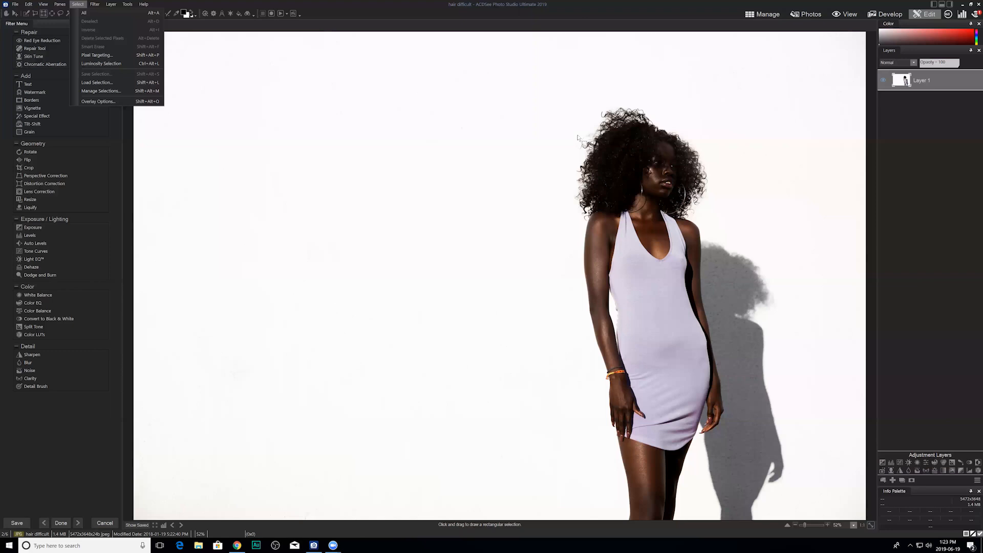
pyautogui.click(917, 159)
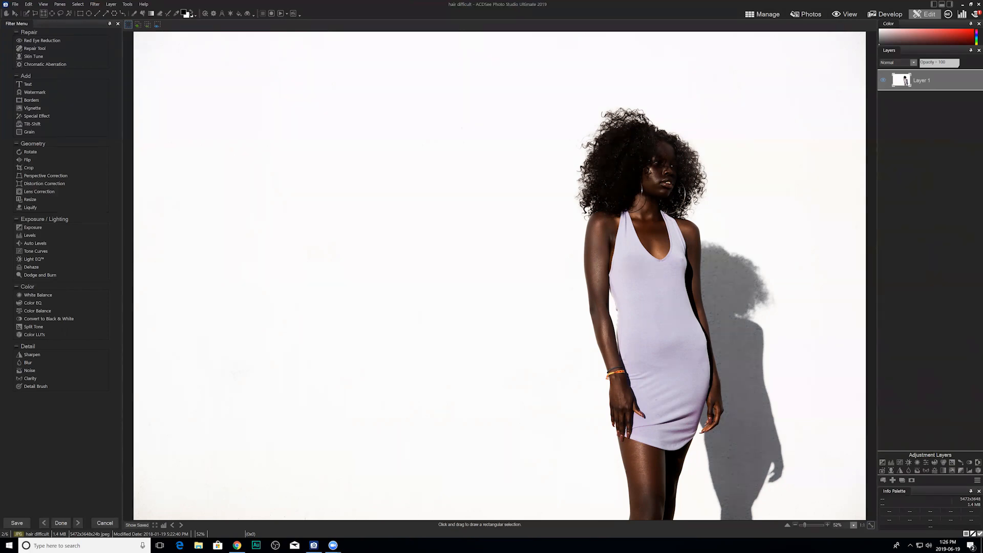
# Step: Return to Manage mode, open the Photos 2019 folder and select the "beautiful-coast" photo
pyautogui.click(748, 14)
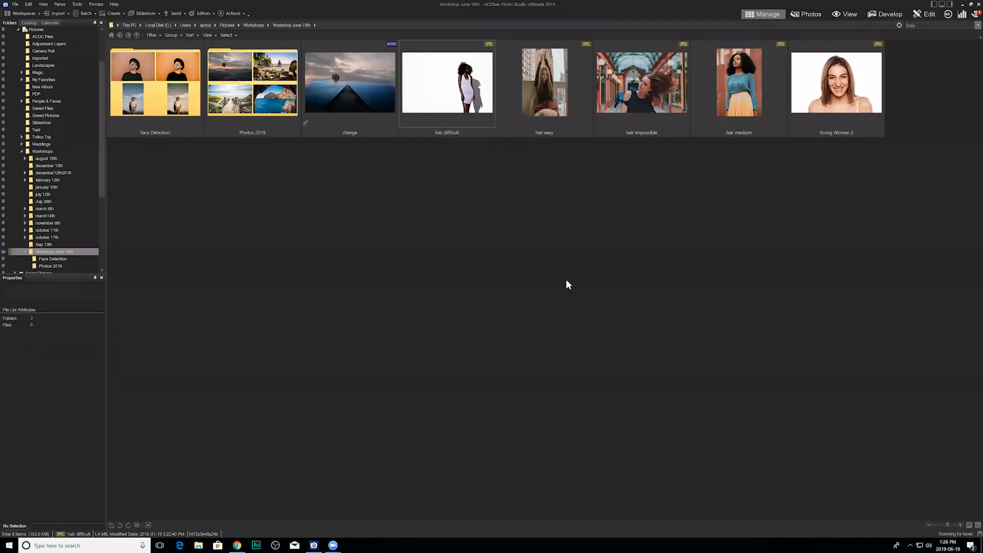
pyautogui.click(362, 92)
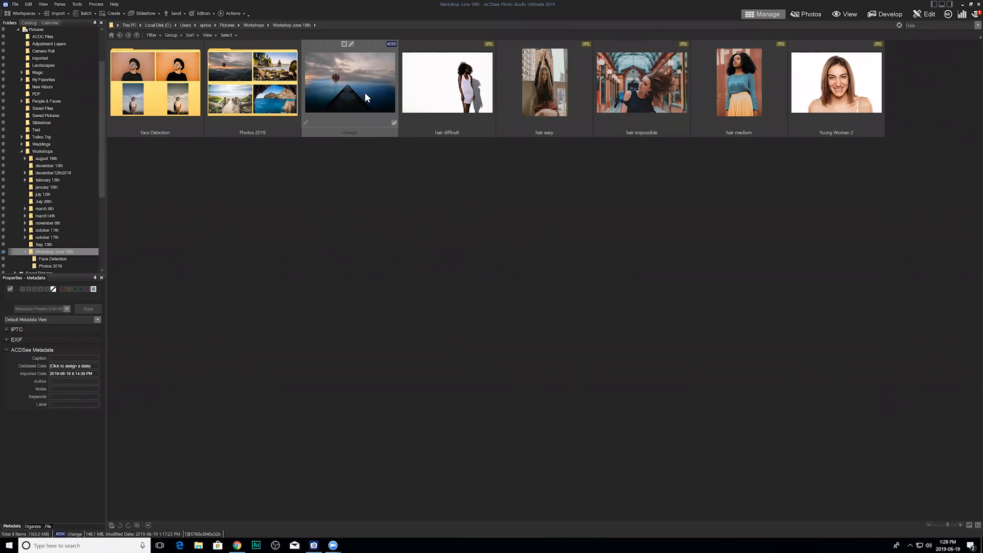
pyautogui.doubleClick(254, 86)
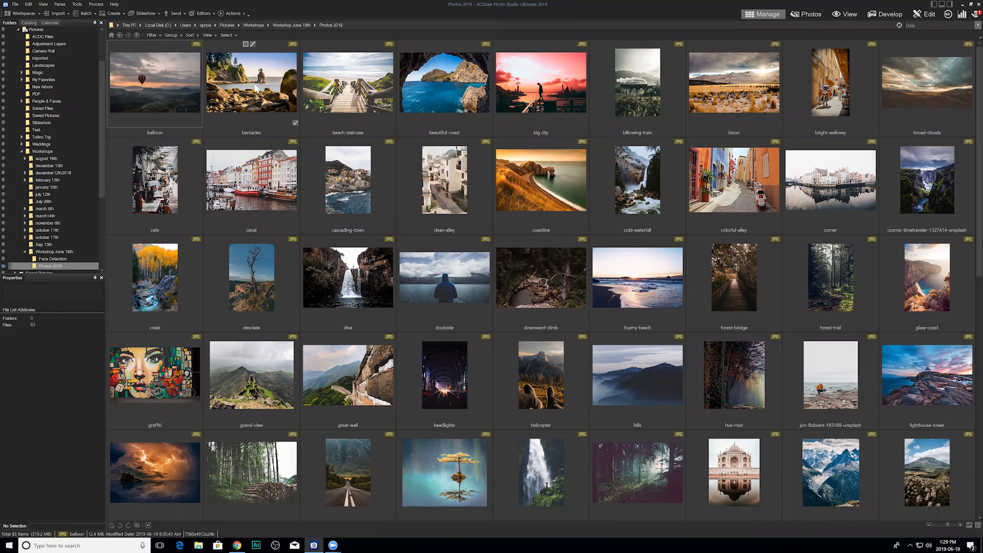
pyautogui.click(403, 96)
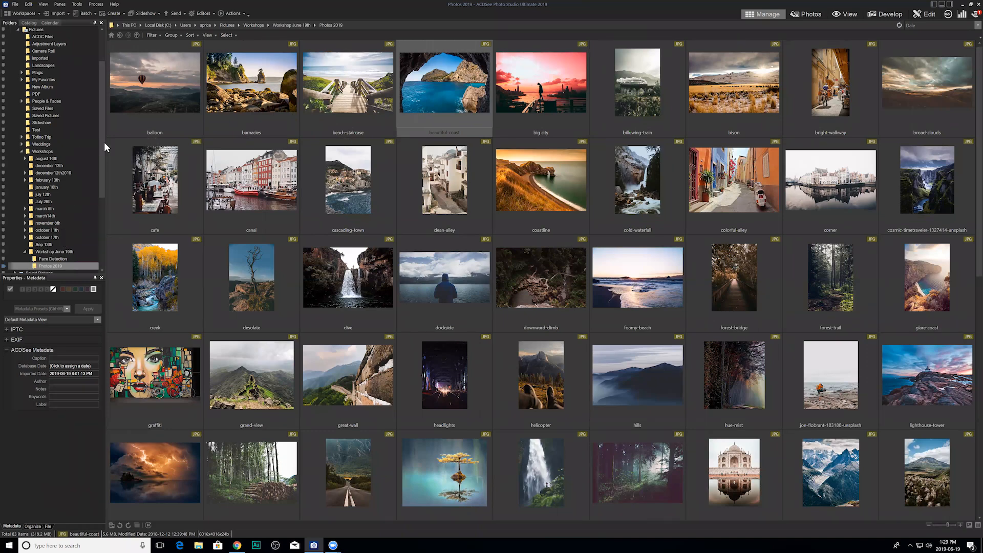
# Step: Switch to File Explorer, browse Pictures > Workshops > Workshop June 19th to examine its files on disk, and close the window
pyautogui.scroll(2, 100, 107)
pyautogui.scroll(1, 100, 106)
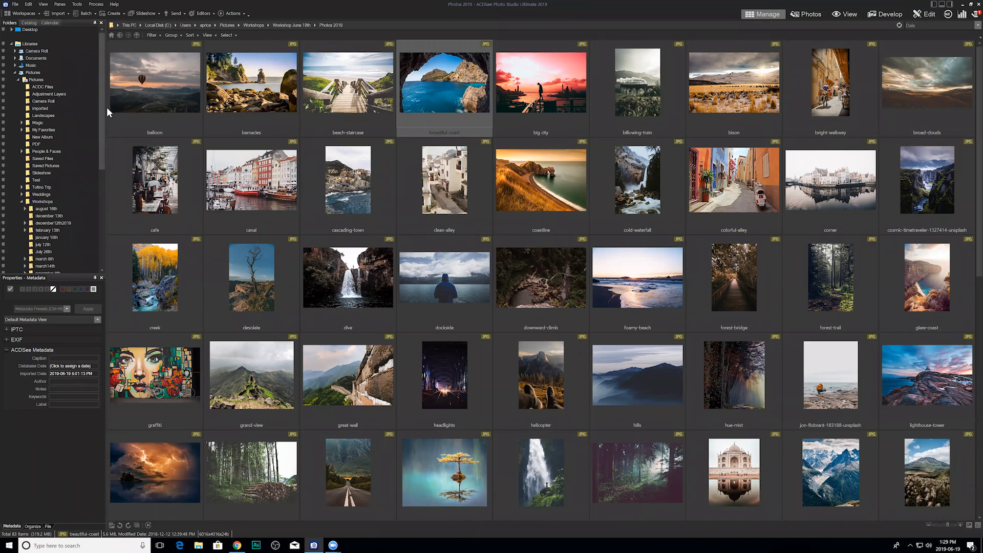
pyautogui.scroll(-2, 106, 113)
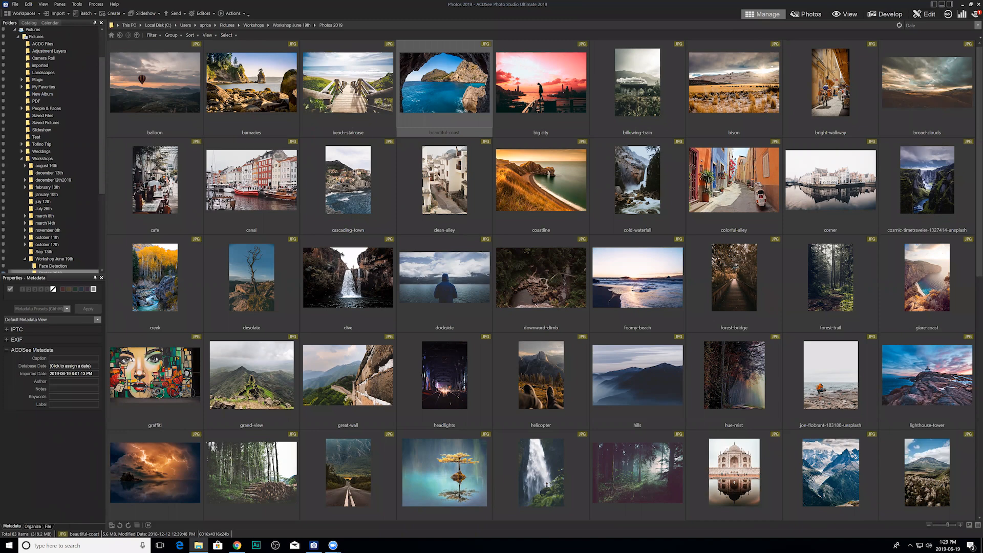
pyautogui.press('super+e')
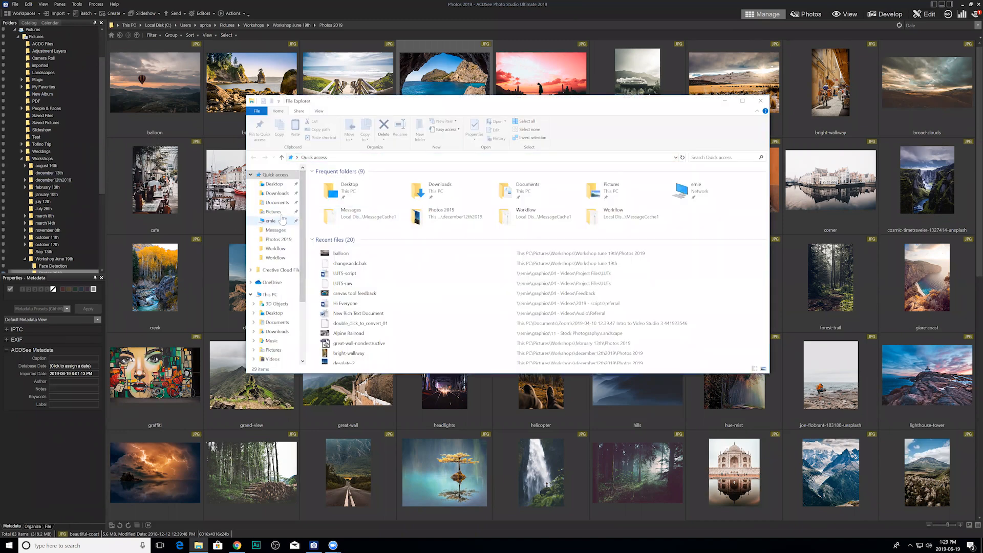
pyautogui.click(276, 213)
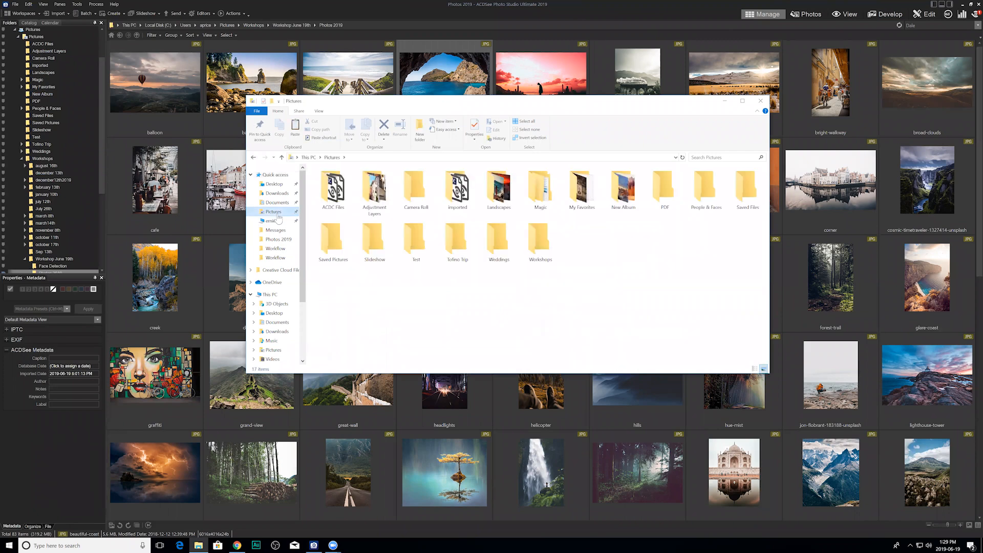
pyautogui.doubleClick(554, 253)
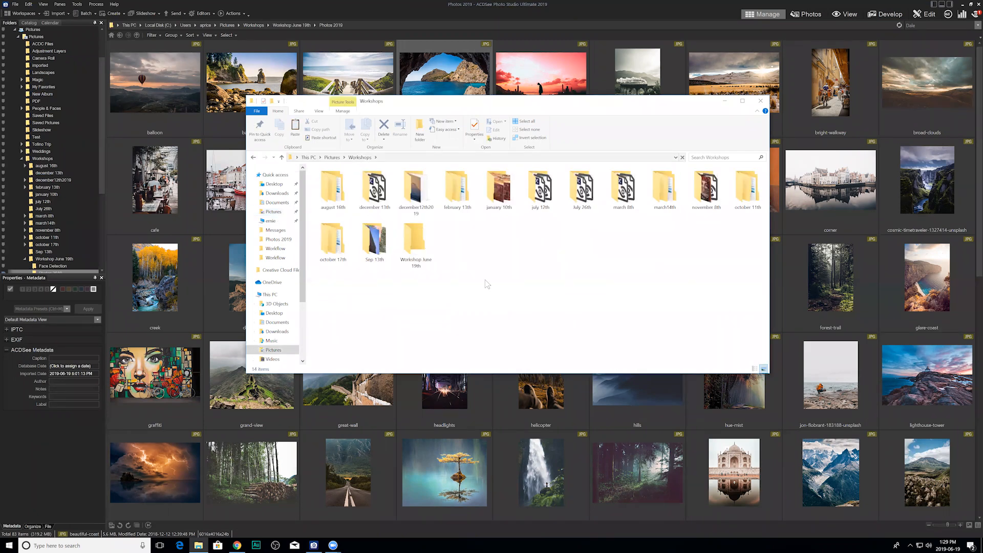
pyautogui.doubleClick(429, 246)
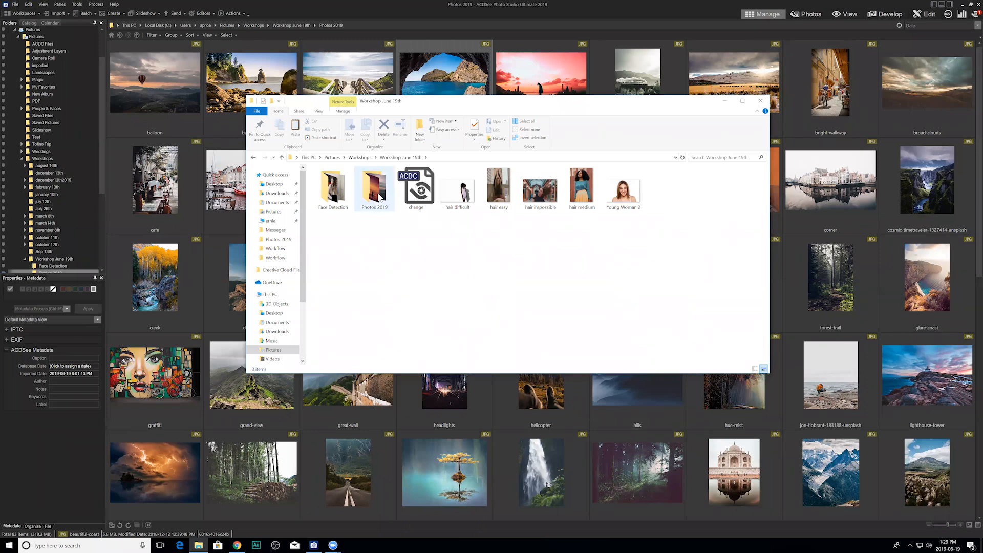
pyautogui.moveTo(378, 195)
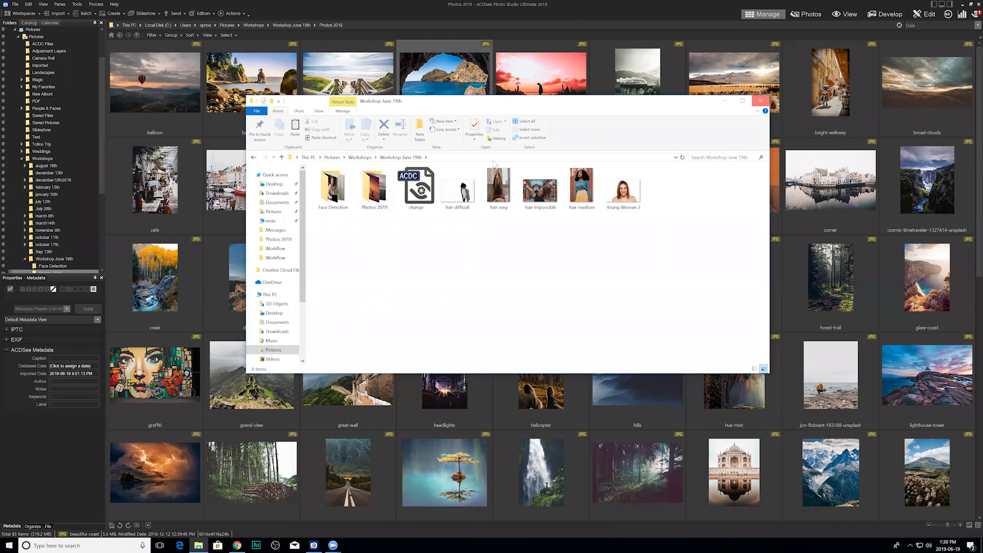
pyautogui.click(762, 101)
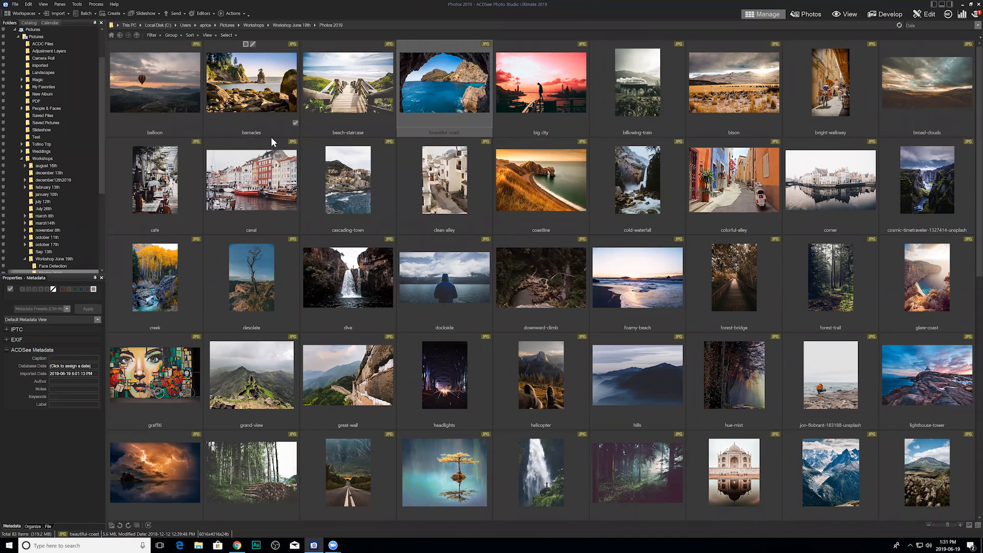
# Step: Look over the commands for opening an existing, new or recent database without choosing one
pyautogui.click(17, 5)
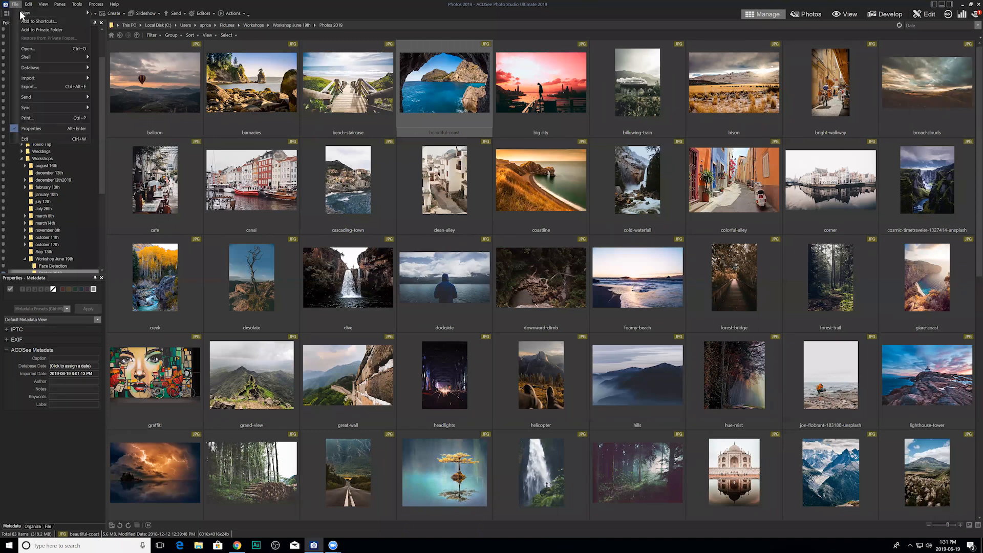
pyautogui.moveTo(45, 68)
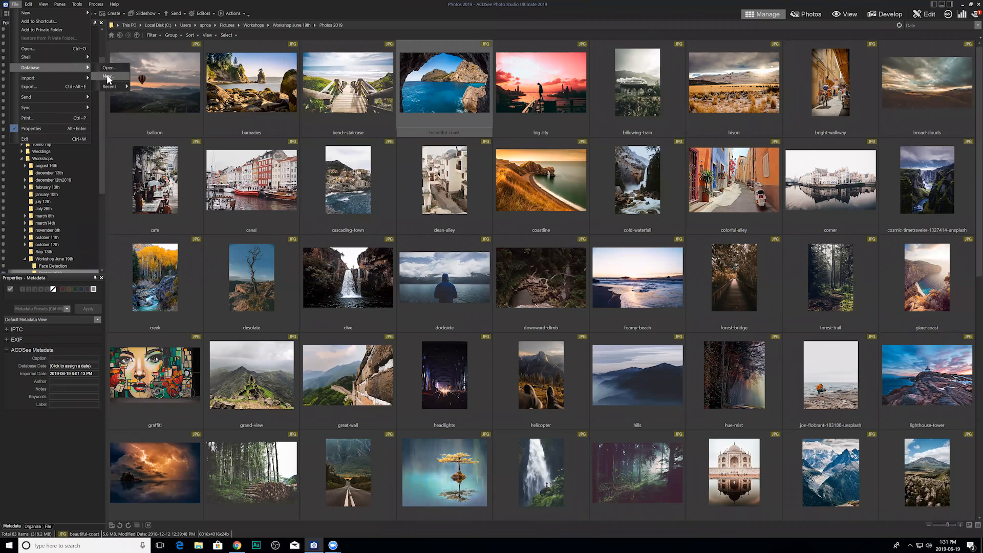
pyautogui.moveTo(114, 85)
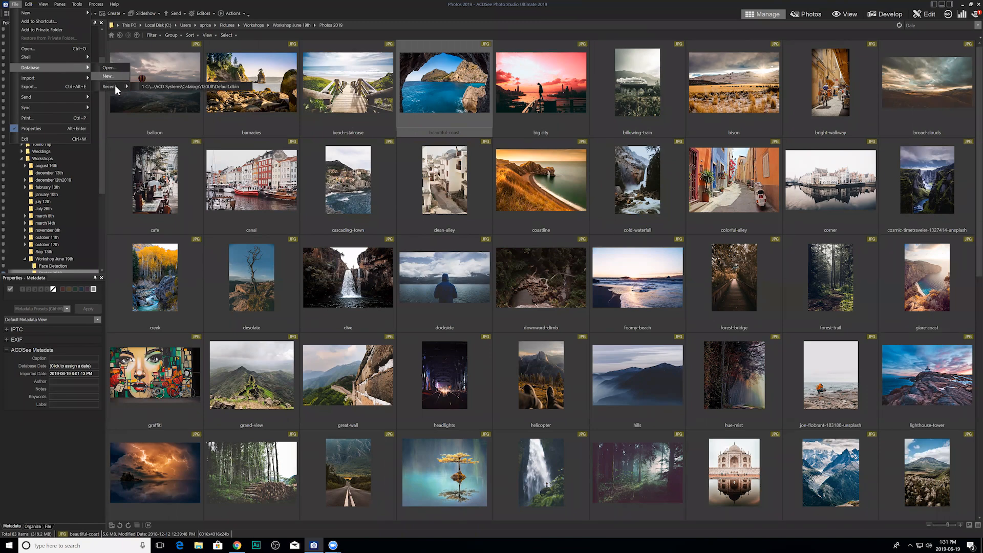
pyautogui.click(381, 16)
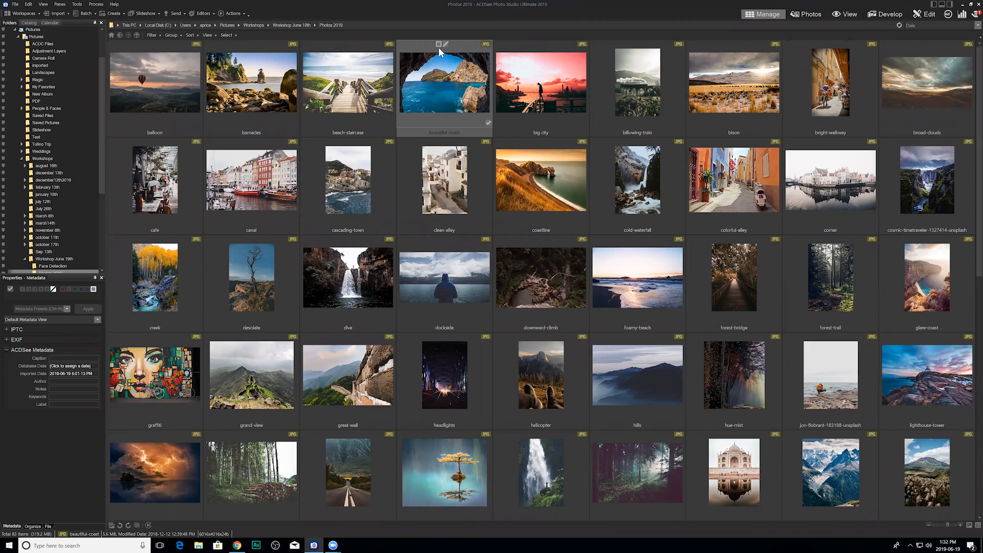
# Step: Assign the Blue color label and a rating of 4 to the "beautiful-coast" photo
pyautogui.moveTo(438, 42)
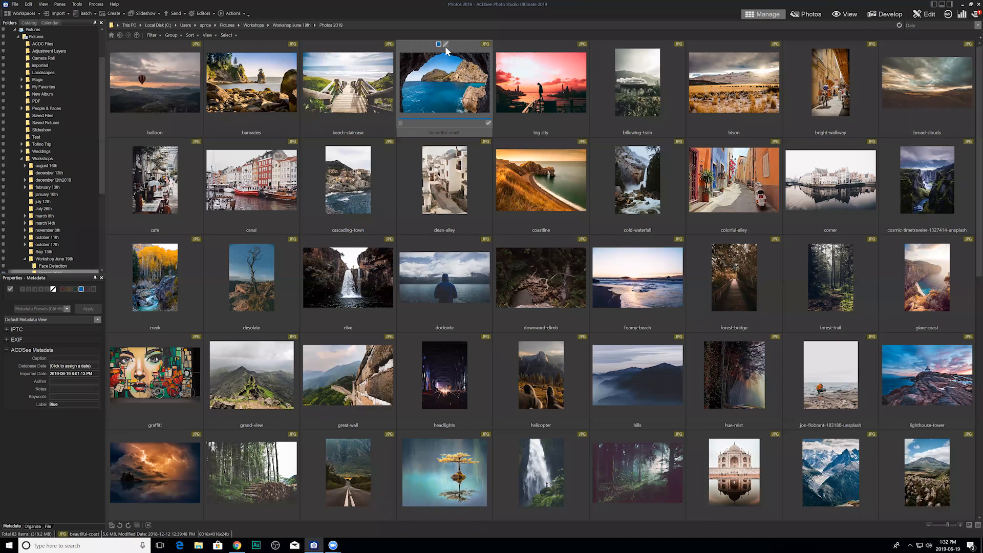
pyautogui.click(461, 46)
pyautogui.click(468, 45)
# Step: Examine the Database page of the program options, including the database file location, and close it without changes
pyautogui.click(77, 4)
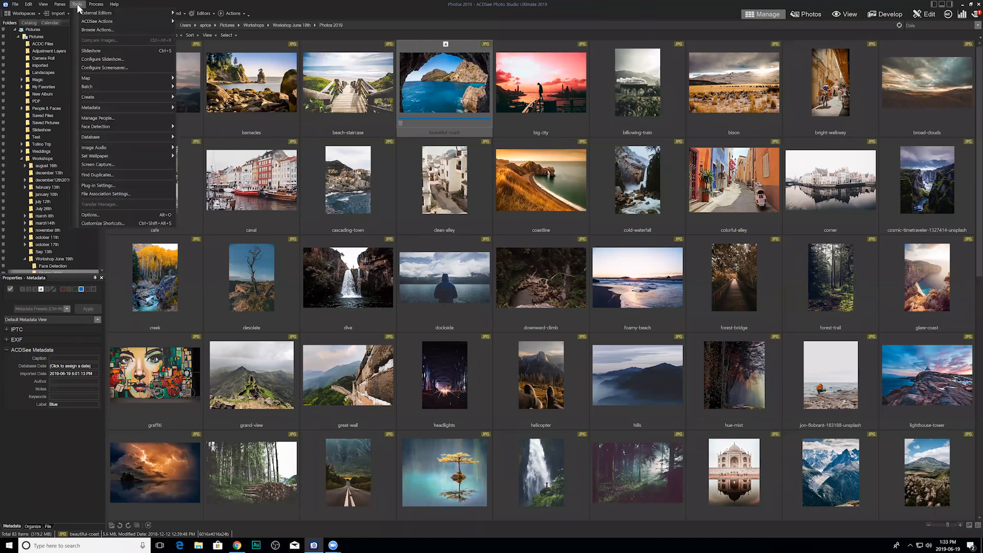
pyautogui.click(105, 215)
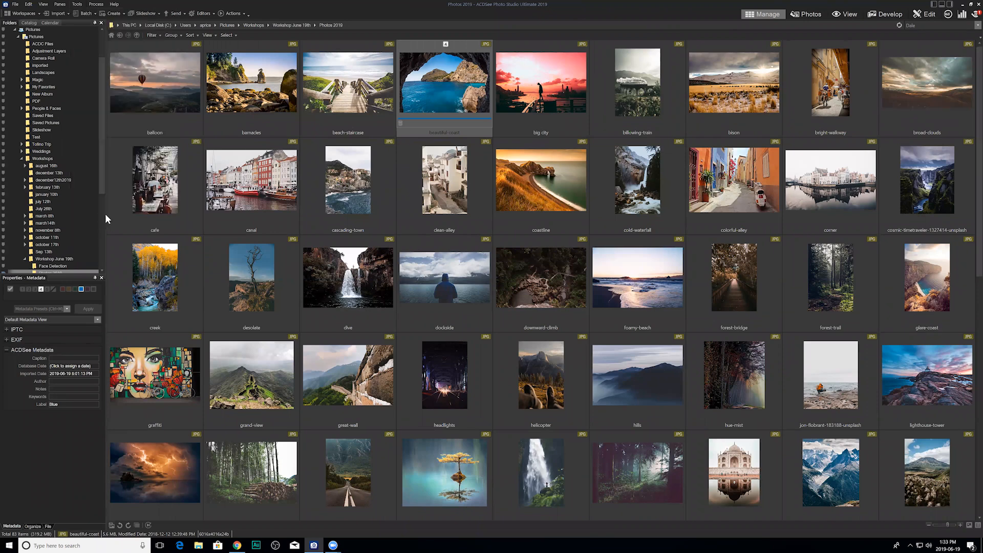
pyautogui.moveTo(426, 212); pyautogui.dragTo(424, 241)
pyautogui.click(378, 277)
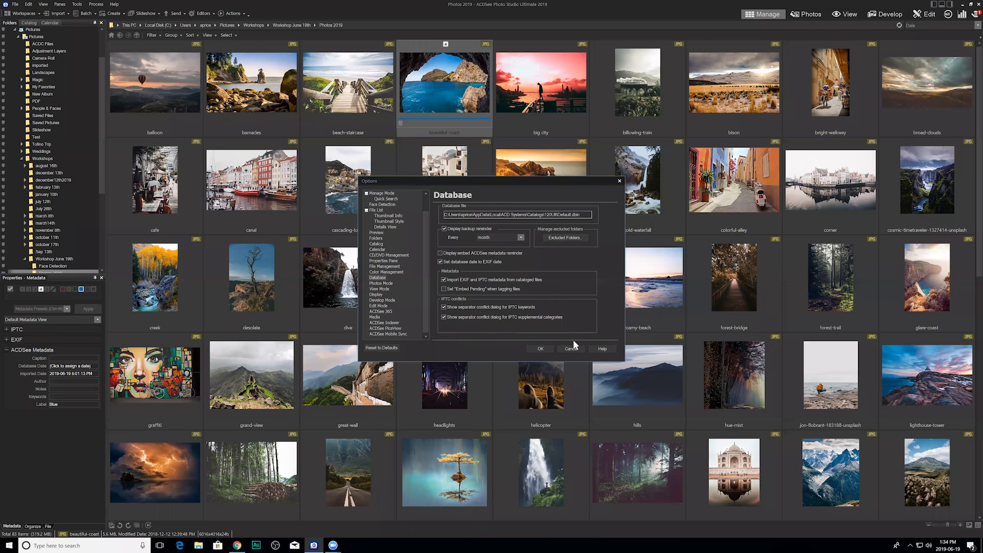
pyautogui.press('Escape')
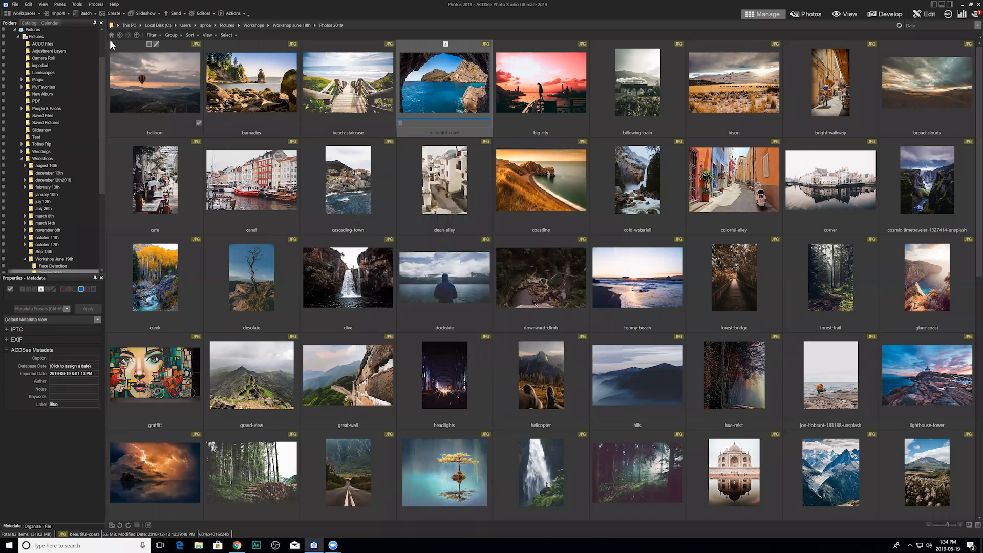
# Step: Choose ACDSee 15 as the version to convert in the Database Conversion Wizard, and leave the wizard without converting
pyautogui.click(77, 4)
pyautogui.moveTo(120, 137)
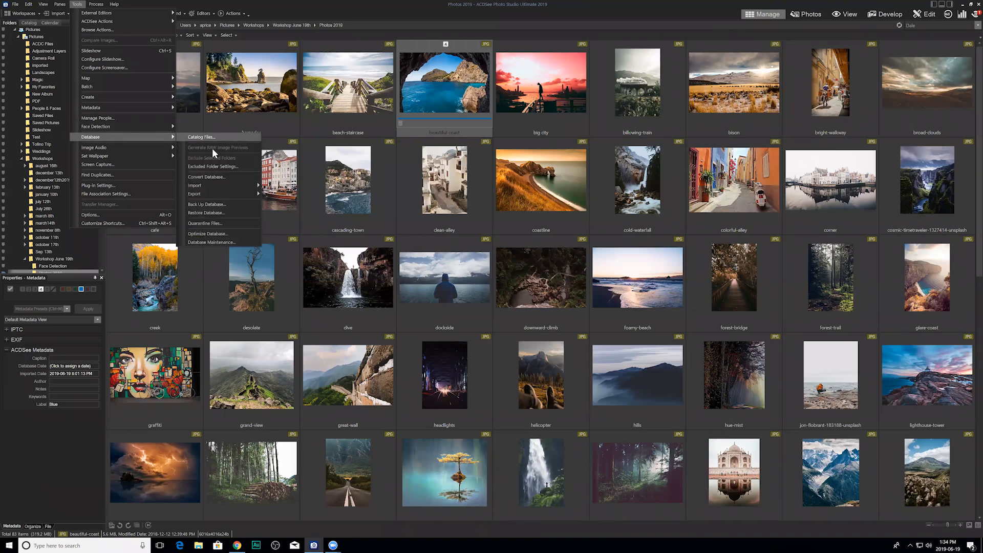
pyautogui.click(215, 177)
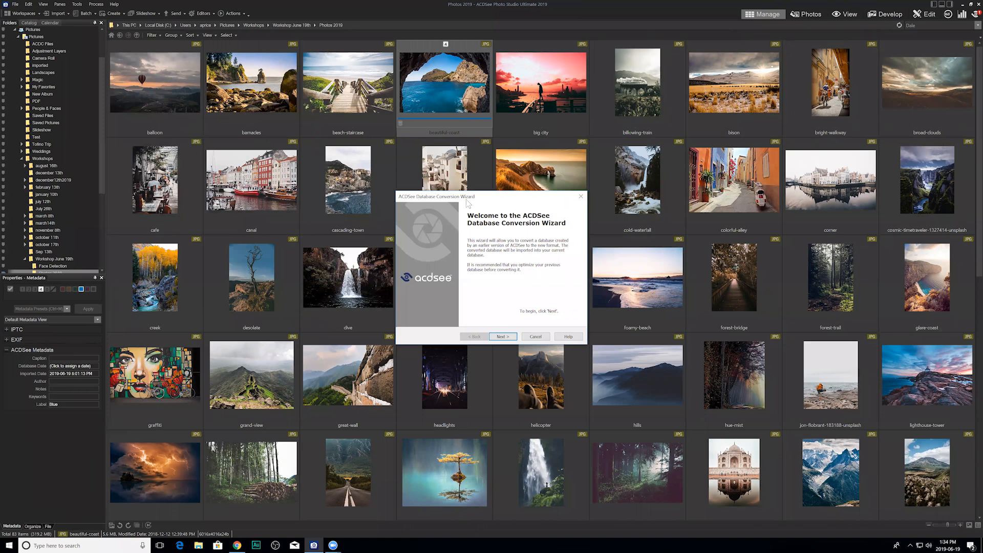
pyautogui.click(504, 339)
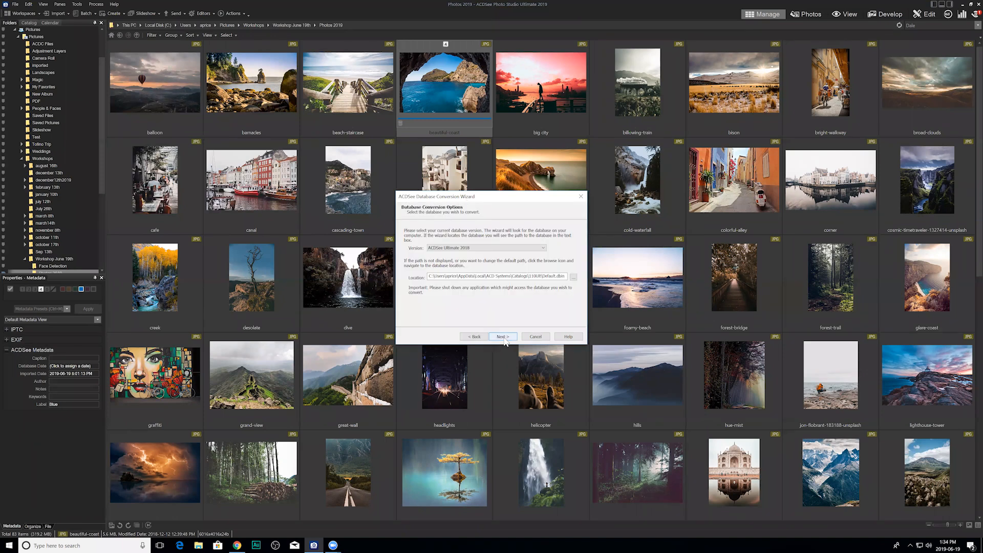
pyautogui.click(543, 248)
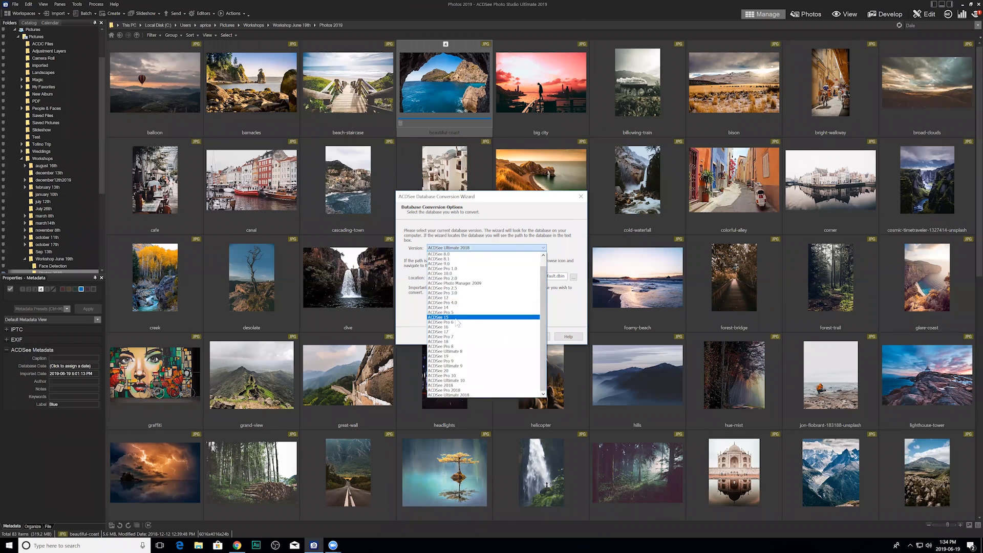
pyautogui.moveTo(543, 312); pyautogui.dragTo(542, 285)
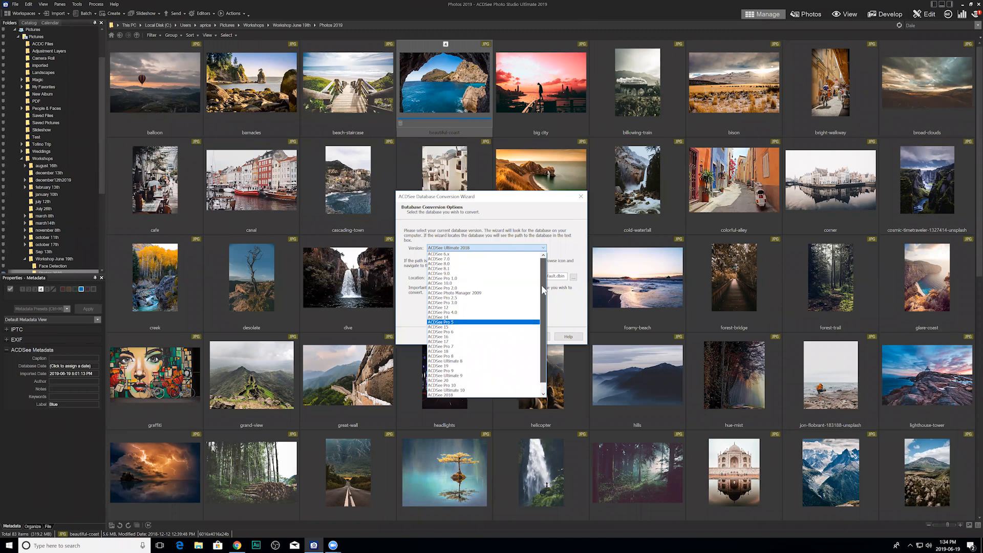
pyautogui.scroll(-1, 485, 321)
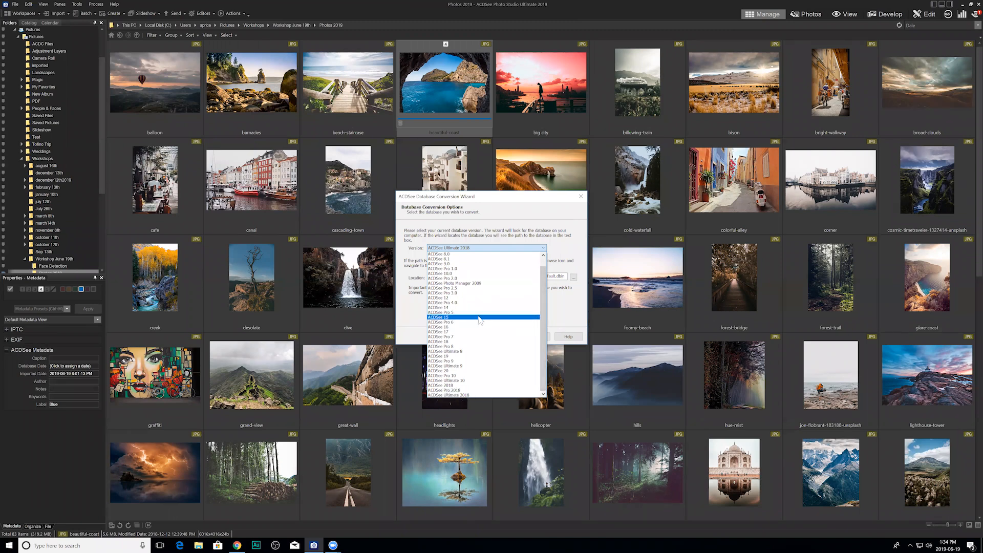
pyautogui.click(451, 318)
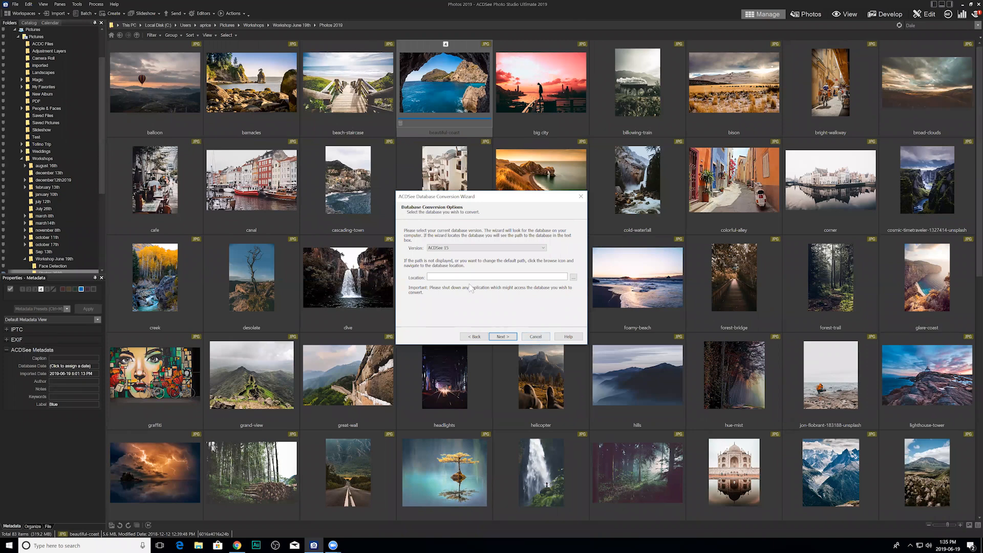
# Step: Examine the version and location options in the Database Conversion Wizard with ACDSee 15 chosen, and cancel without converting
pyautogui.click(76, 4)
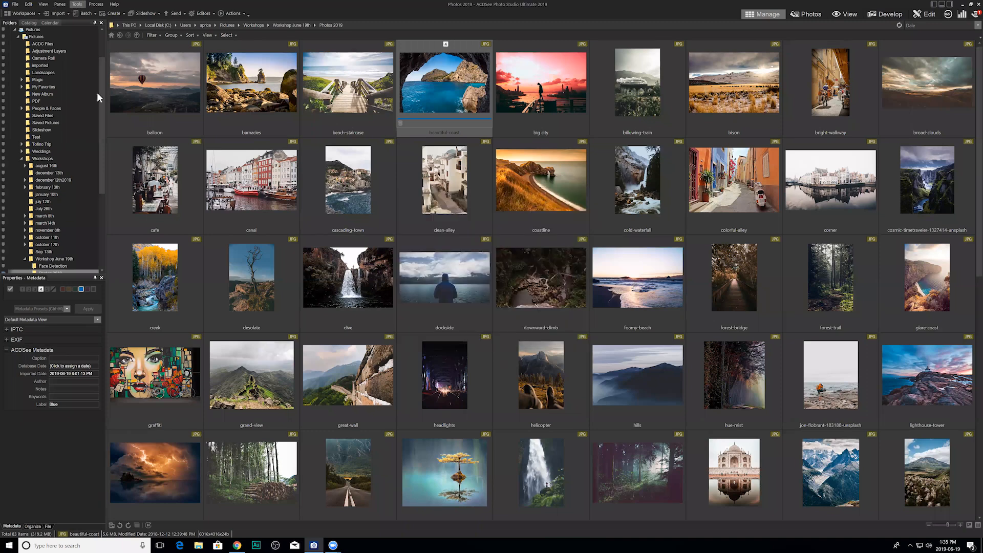
pyautogui.moveTo(121, 136)
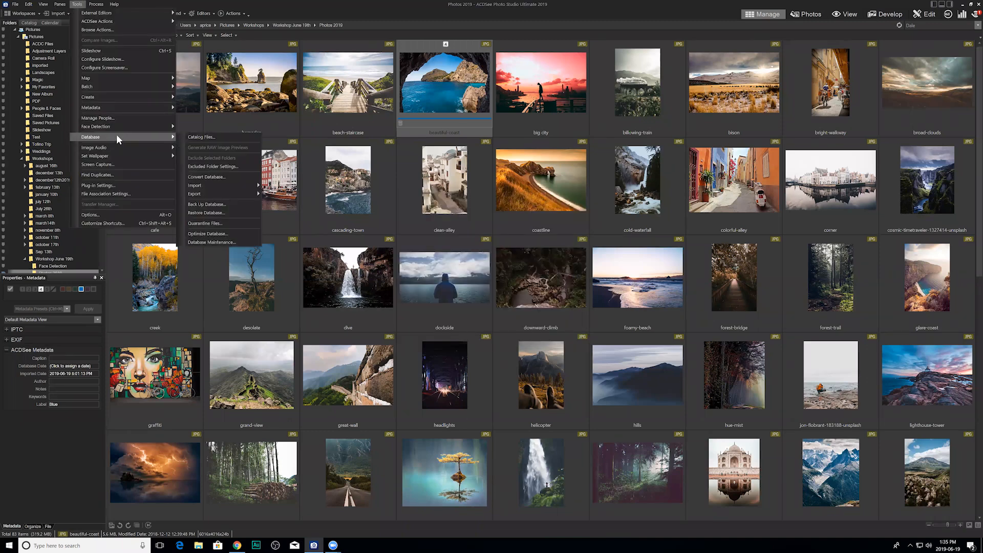
pyautogui.click(345, 6)
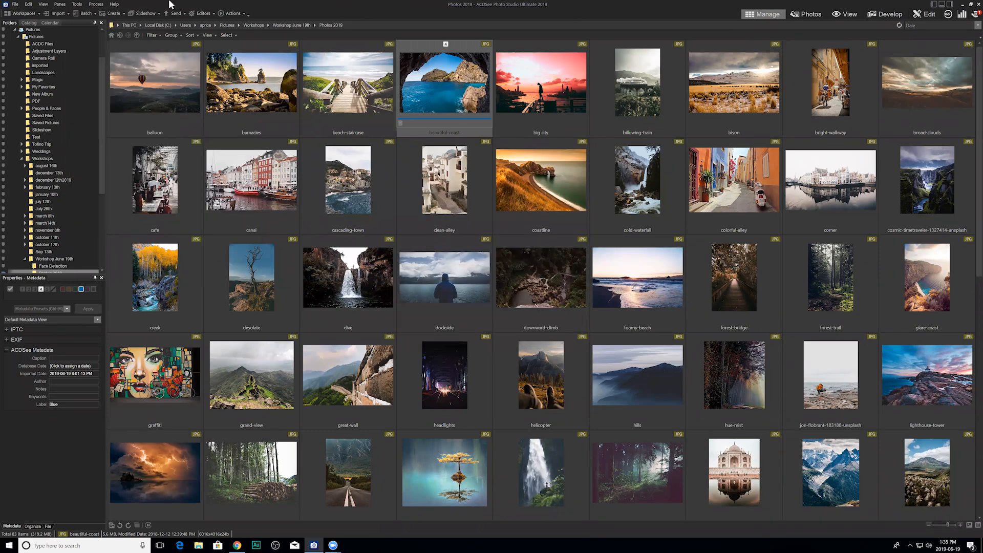
pyautogui.click(76, 4)
pyautogui.moveTo(97, 137)
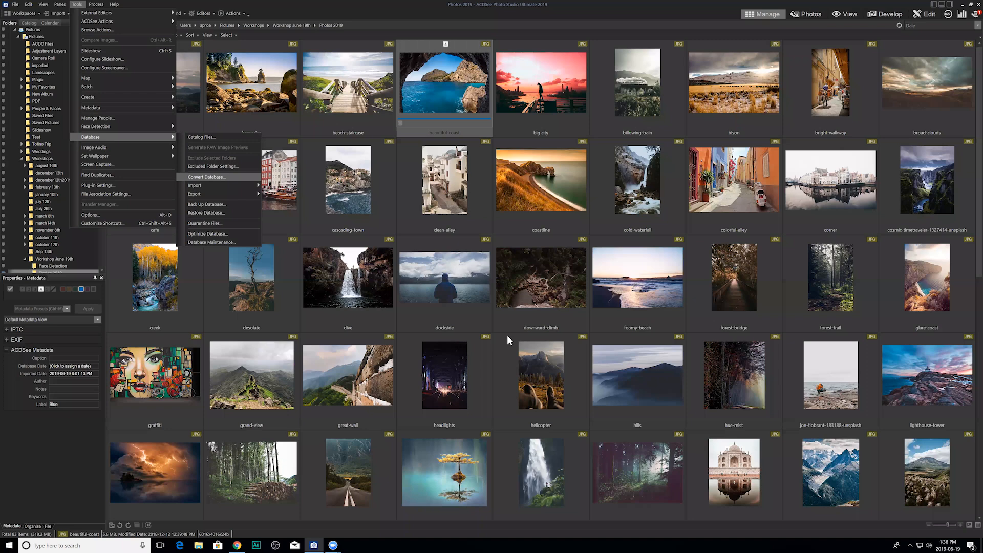
pyautogui.press('Return')
pyautogui.click(472, 248)
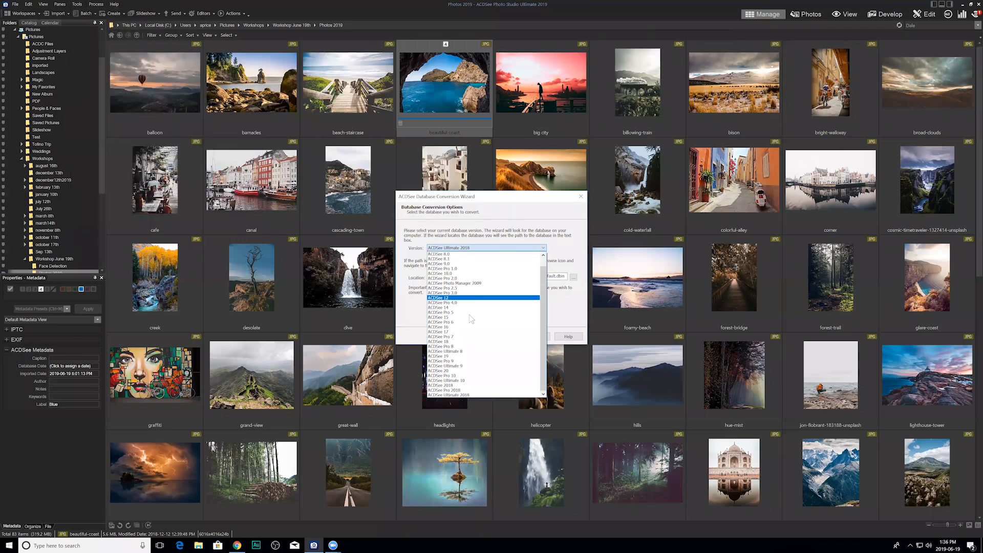
pyautogui.click(472, 312)
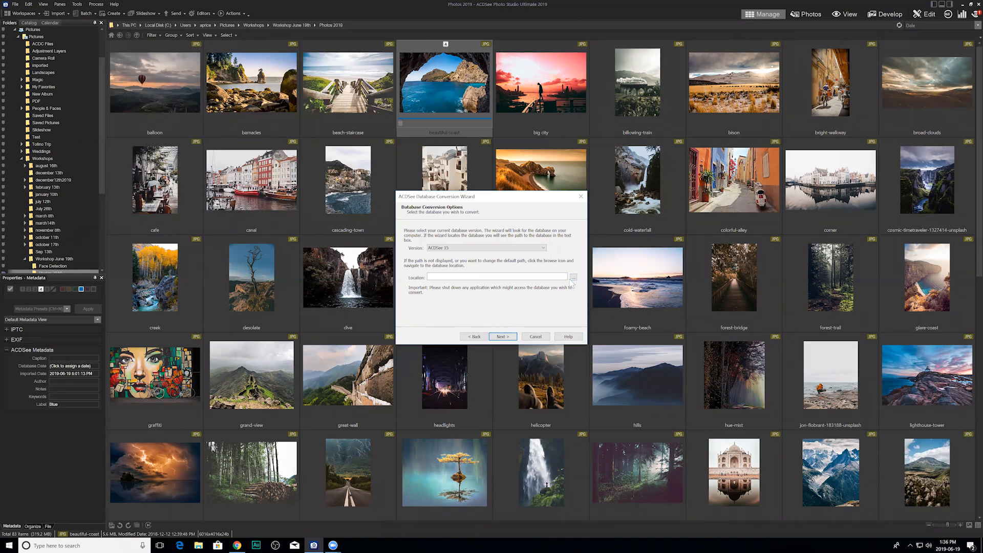
pyautogui.click(545, 339)
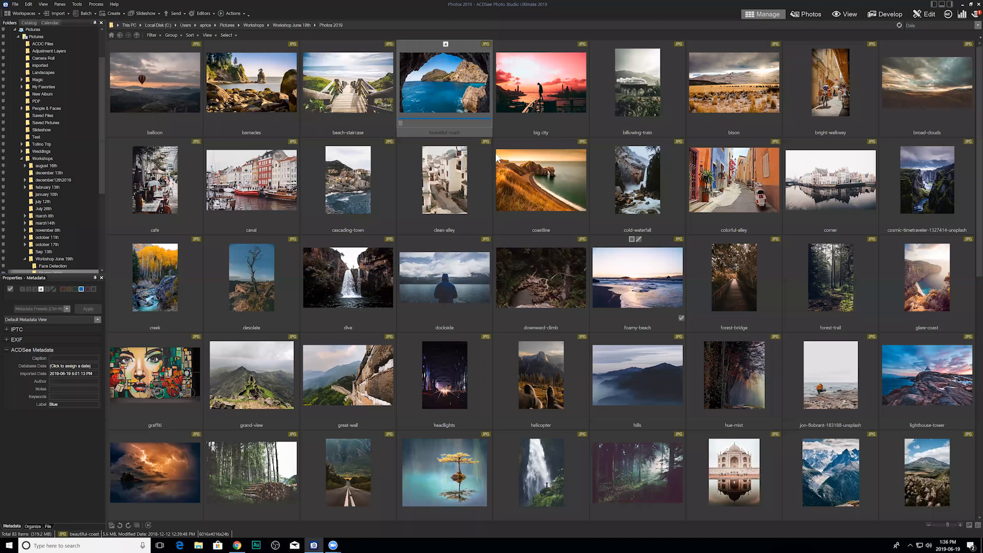
# Step: View the name and location settings for creating a new database, and cancel without creating one
pyautogui.click(16, 6)
pyautogui.moveTo(45, 68)
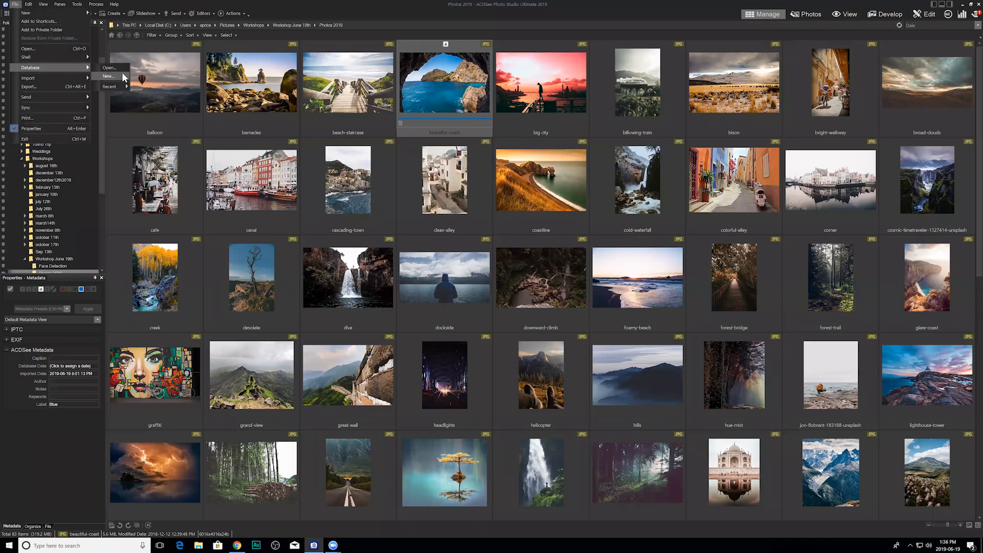
pyautogui.click(115, 76)
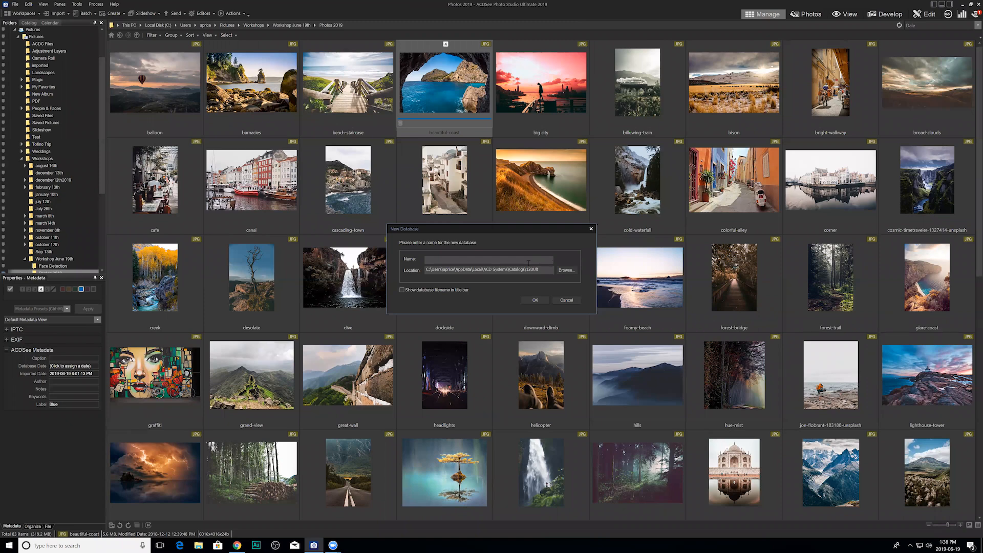
pyautogui.click(565, 301)
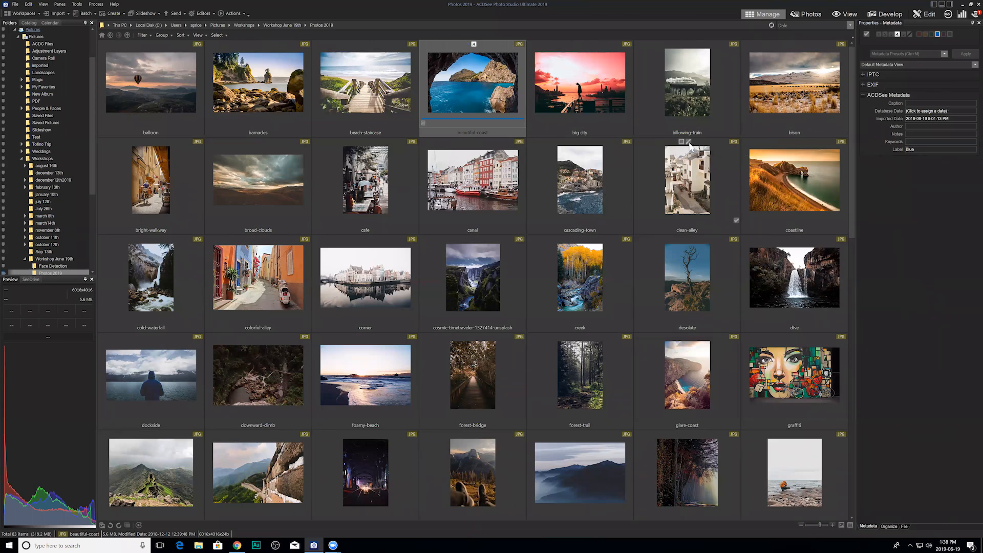
# Step: Look over the available panes and the Organize properties, and return to the photo's Metadata properties
pyautogui.click(77, 6)
pyautogui.moveTo(60, 4)
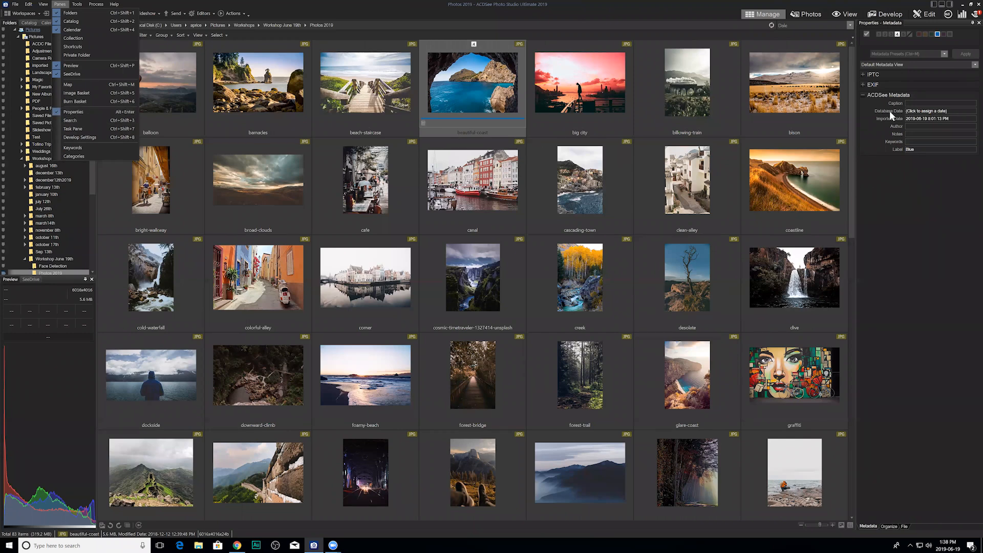
pyautogui.press('Escape')
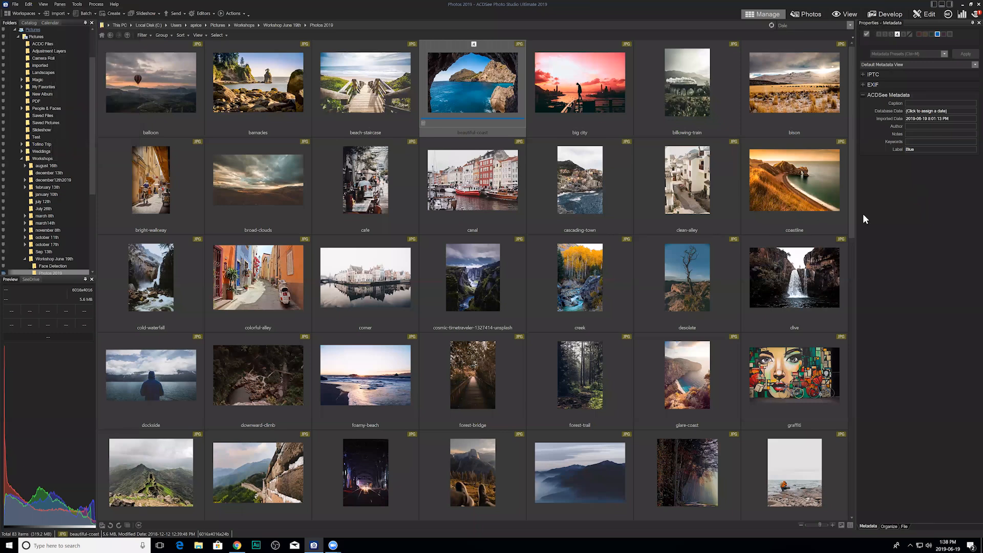
pyautogui.click(905, 527)
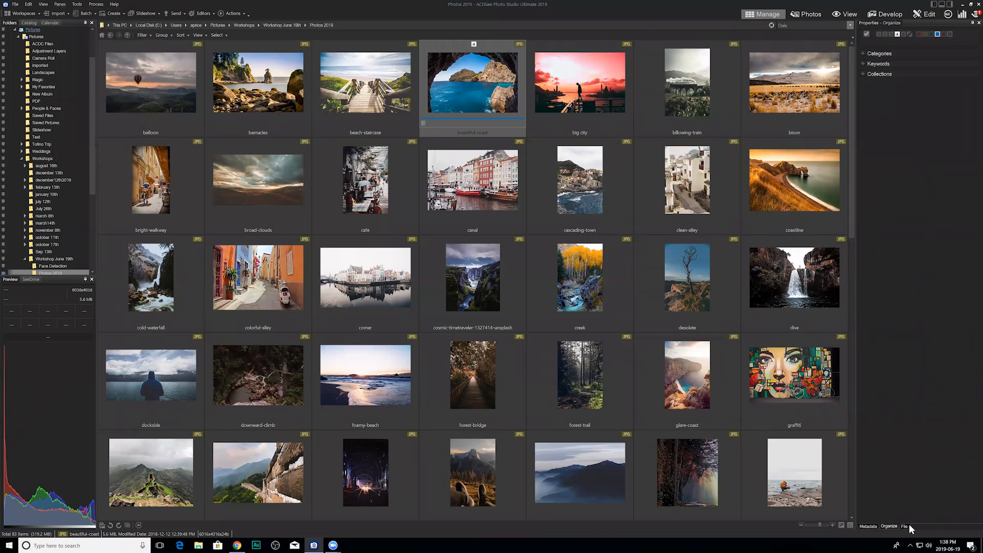
pyautogui.click(869, 526)
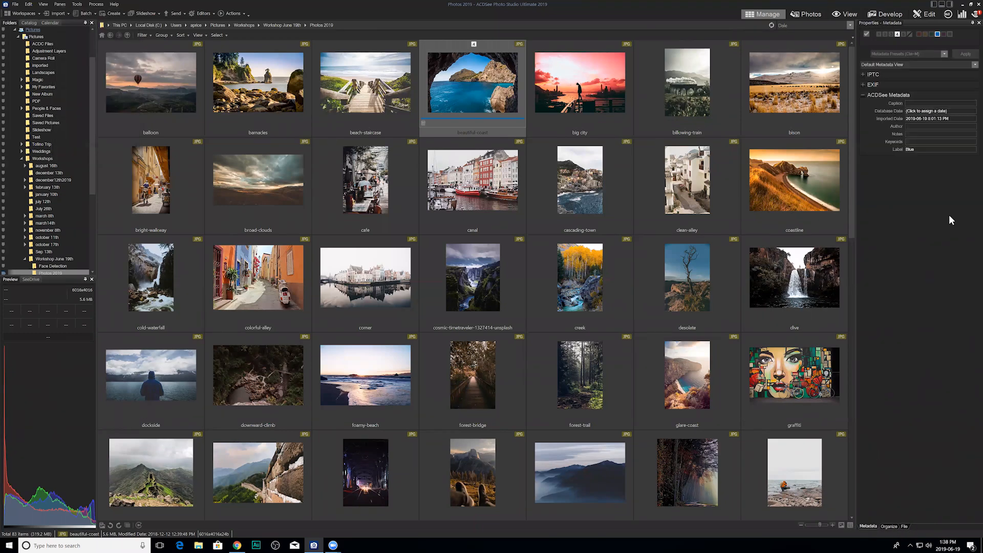
# Step: Examine the EXIF, IPTC and ACDSee Metadata fields of the "beautiful-coast" photo without changing any values
pyautogui.click(864, 85)
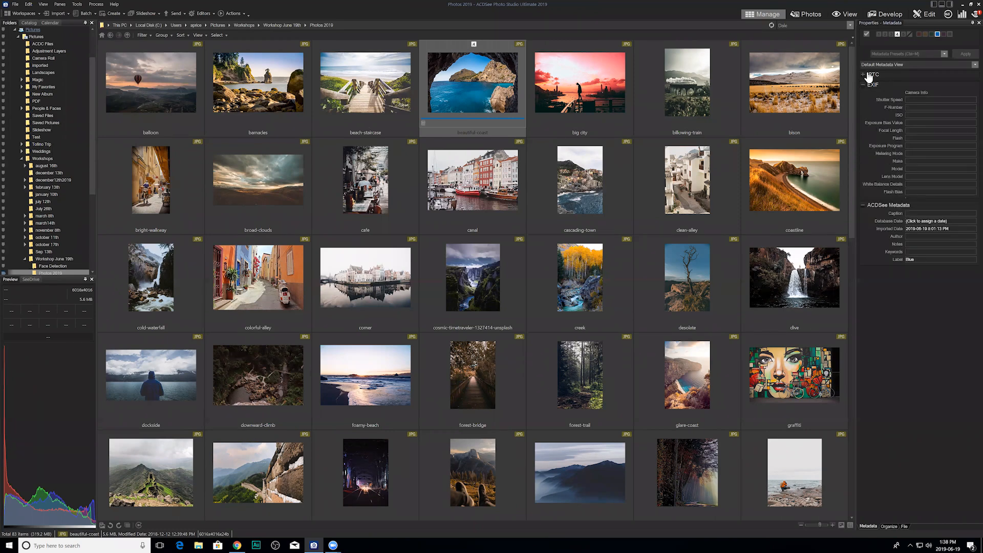
pyautogui.click(882, 77)
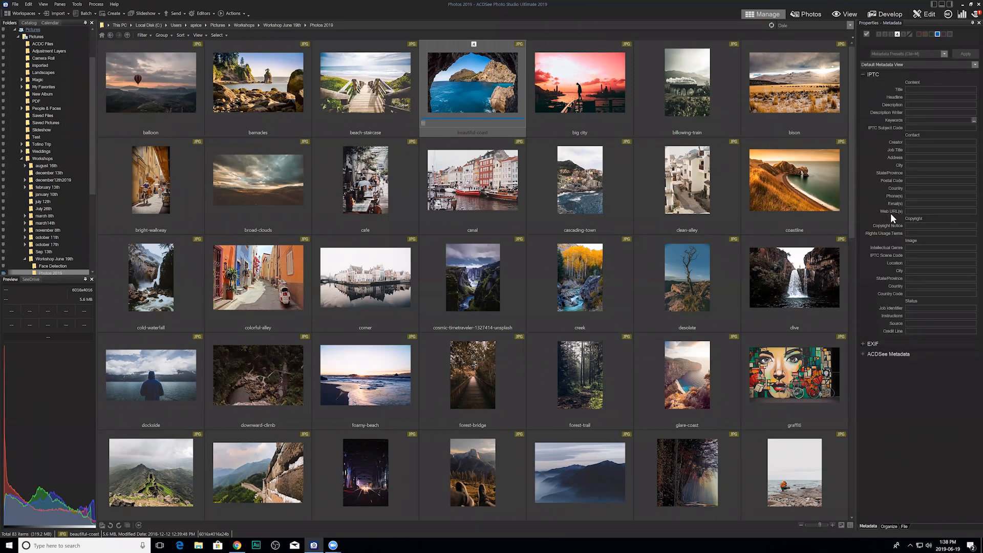
pyautogui.click(869, 341)
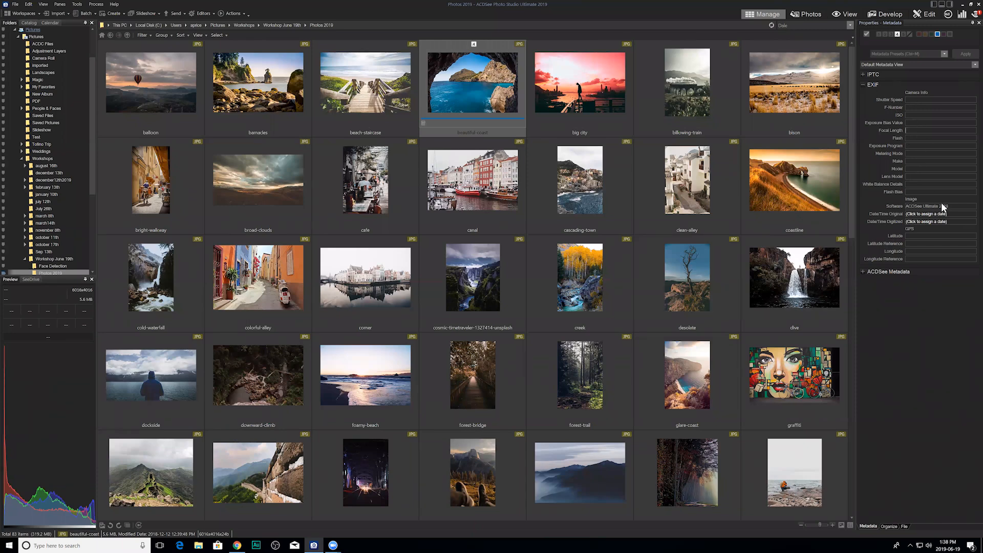
pyautogui.click(937, 221)
pyautogui.click(864, 271)
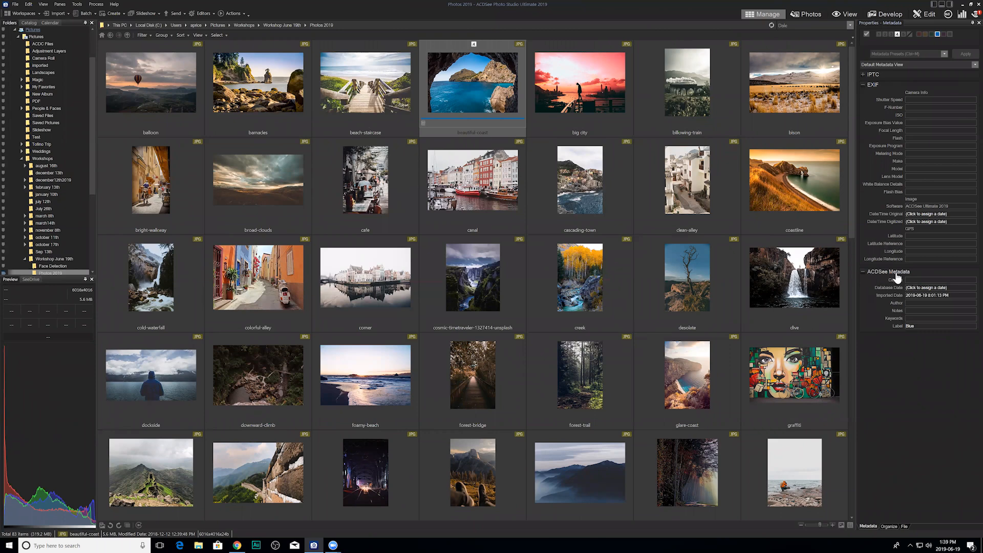
pyautogui.click(944, 288)
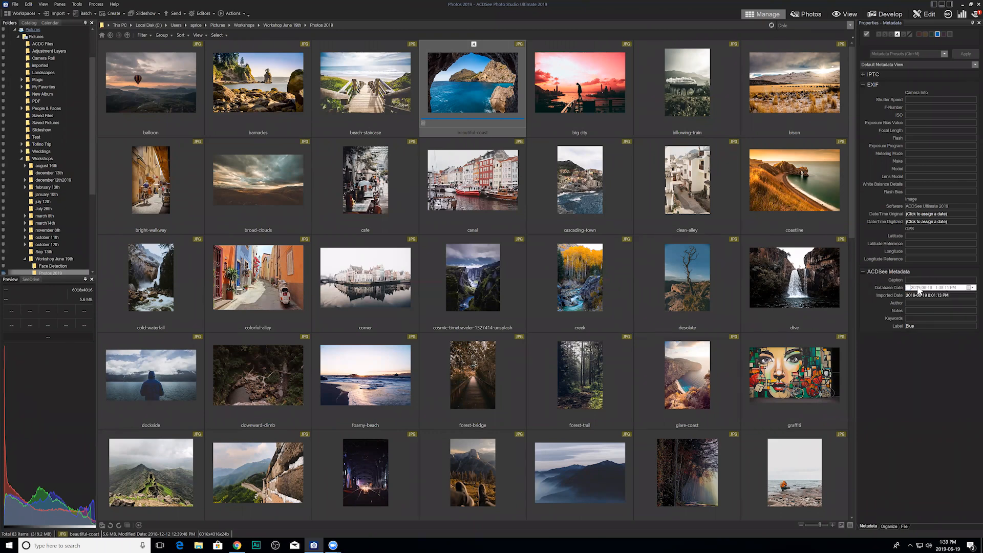
pyautogui.click(922, 295)
pyautogui.click(922, 303)
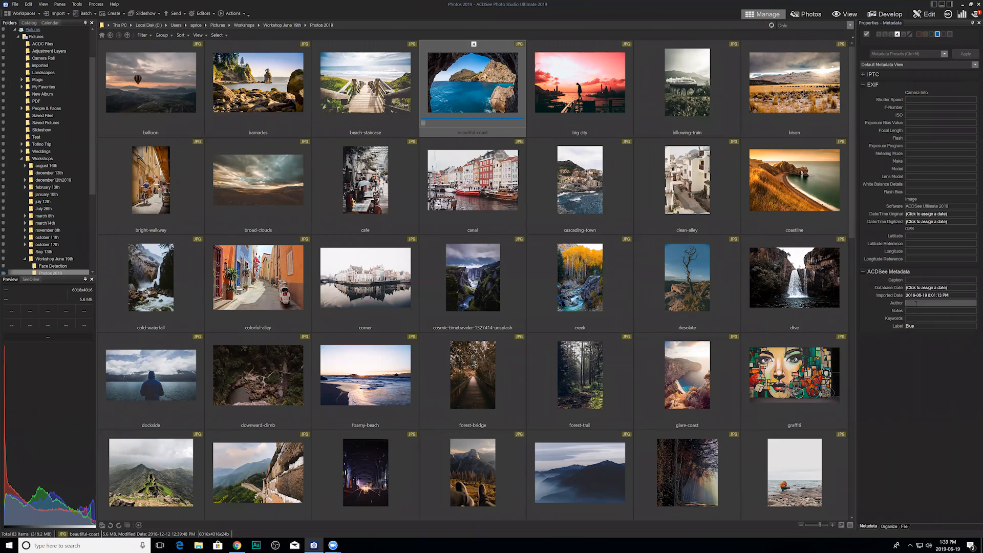
pyautogui.click(922, 311)
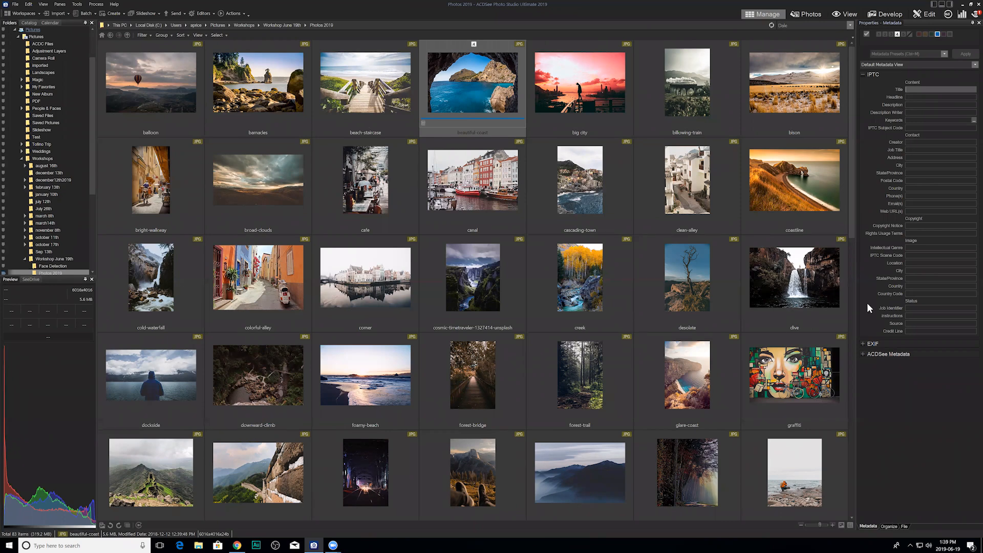
pyautogui.click(864, 353)
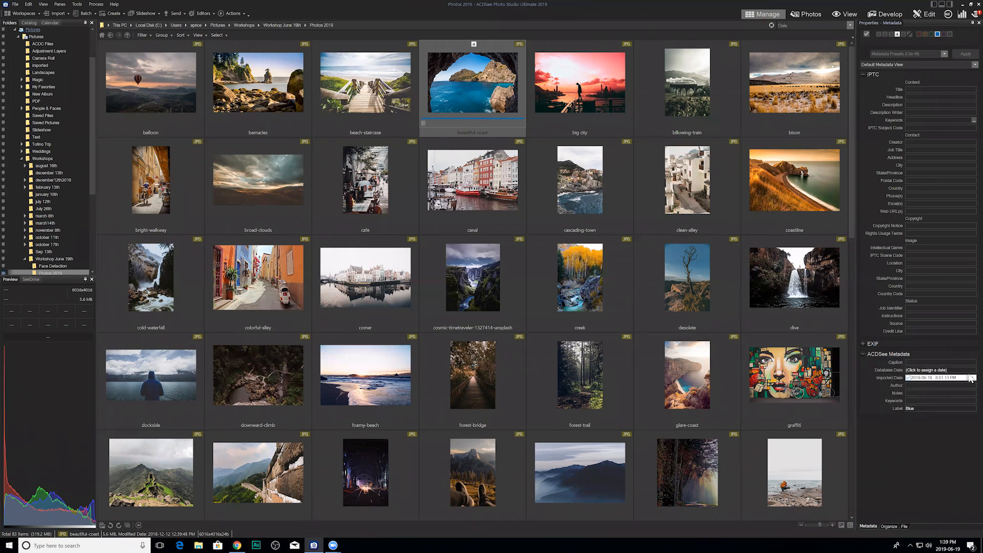
pyautogui.click(864, 75)
pyautogui.click(863, 85)
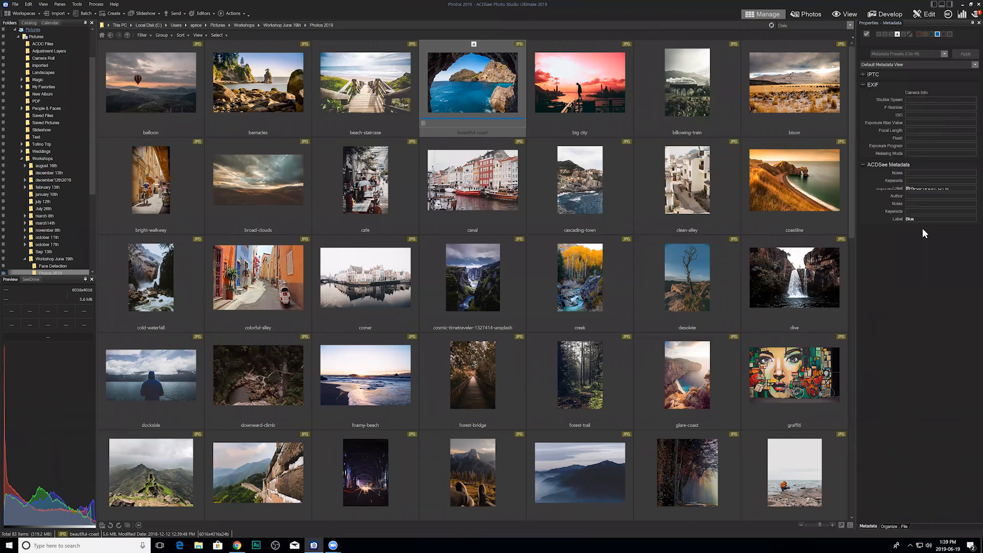
# Step: Assign 2019-06-19 1:38:11 PM as the EXIF Date/Time Original of the "beautiful-coast" photo
pyautogui.click(909, 214)
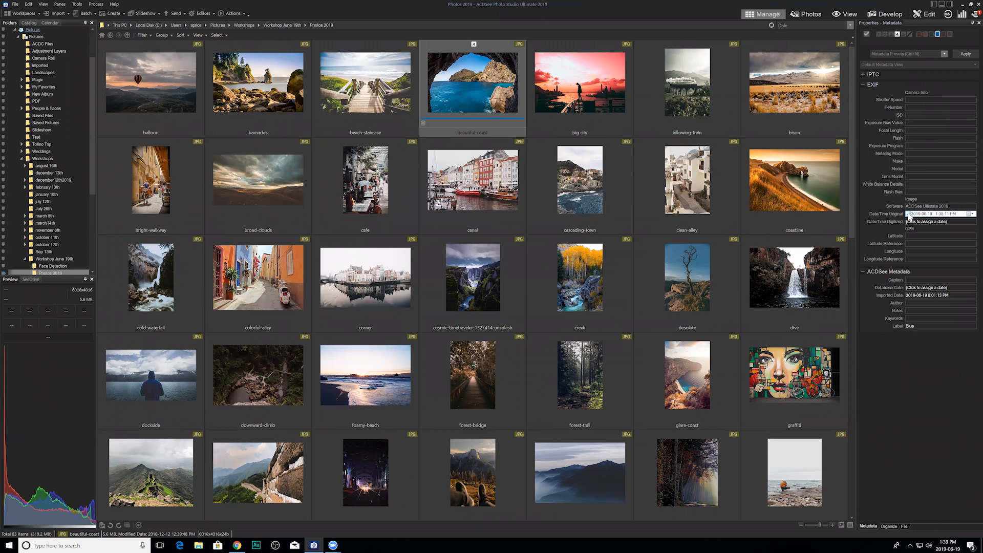
pyautogui.click(934, 214)
pyautogui.click(947, 214)
pyautogui.click(918, 247)
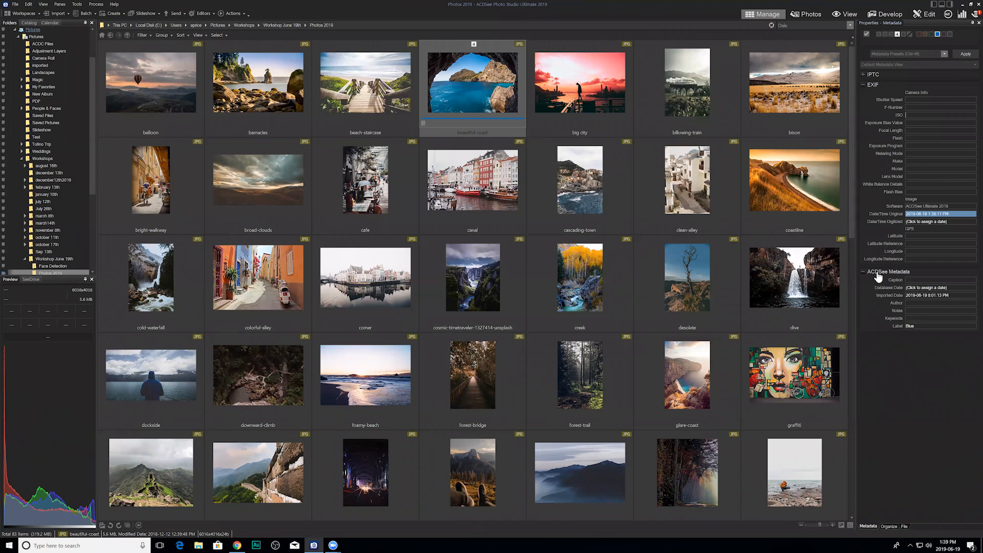
# Step: Enter the author's first name in the Author field of the photo's ACDSee Metadata
pyautogui.click(863, 74)
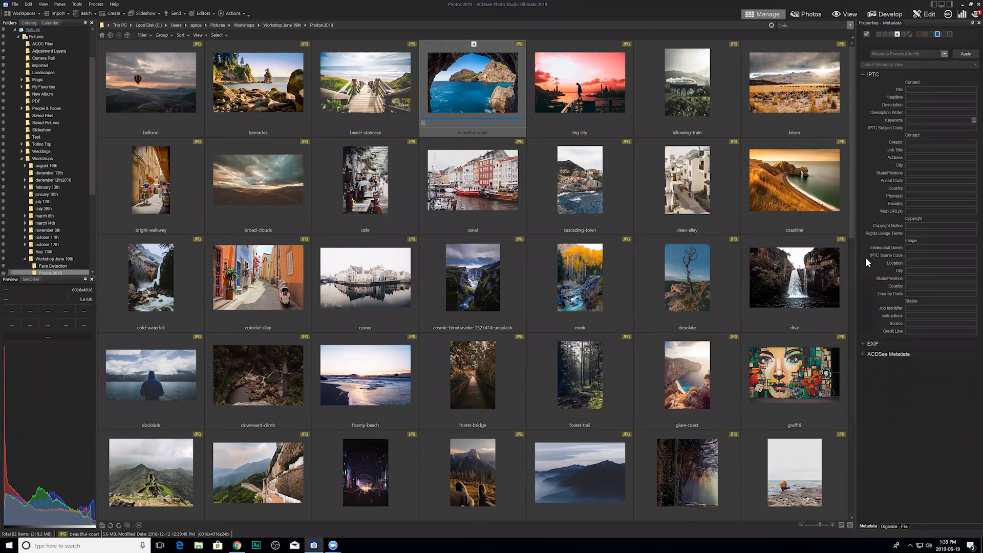
pyautogui.click(869, 345)
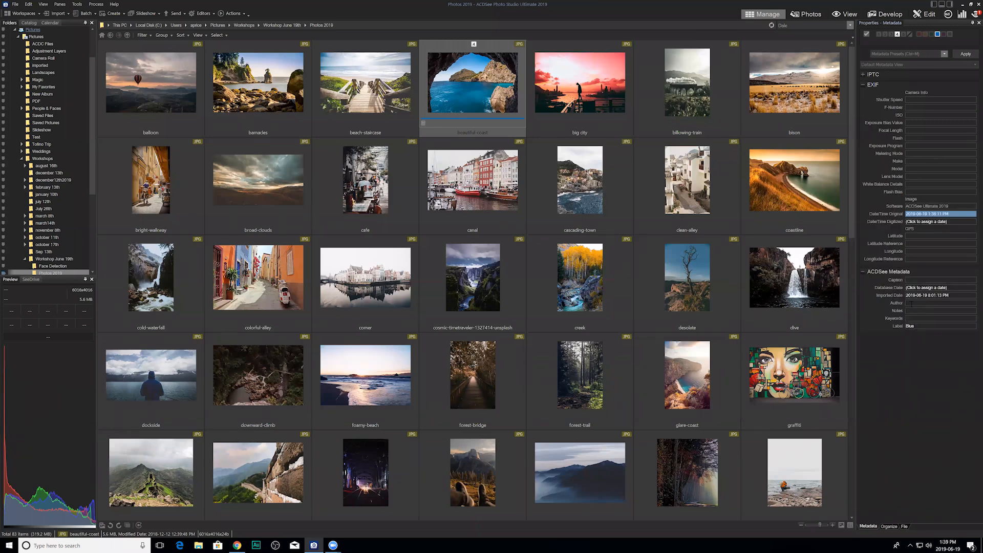
pyautogui.click(912, 304)
pyautogui.write('Adam')
pyautogui.press('Return')
pyautogui.click(908, 170)
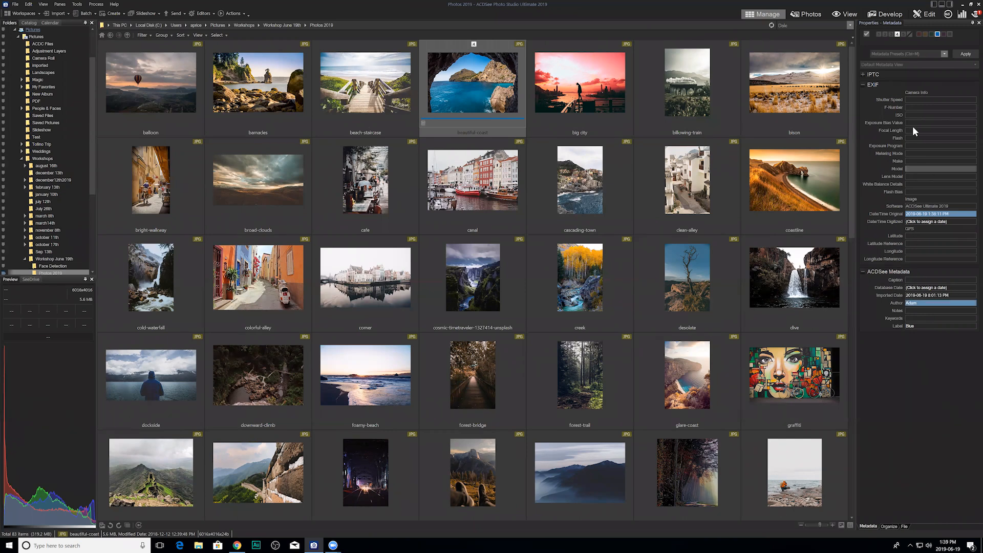
pyautogui.click(915, 115)
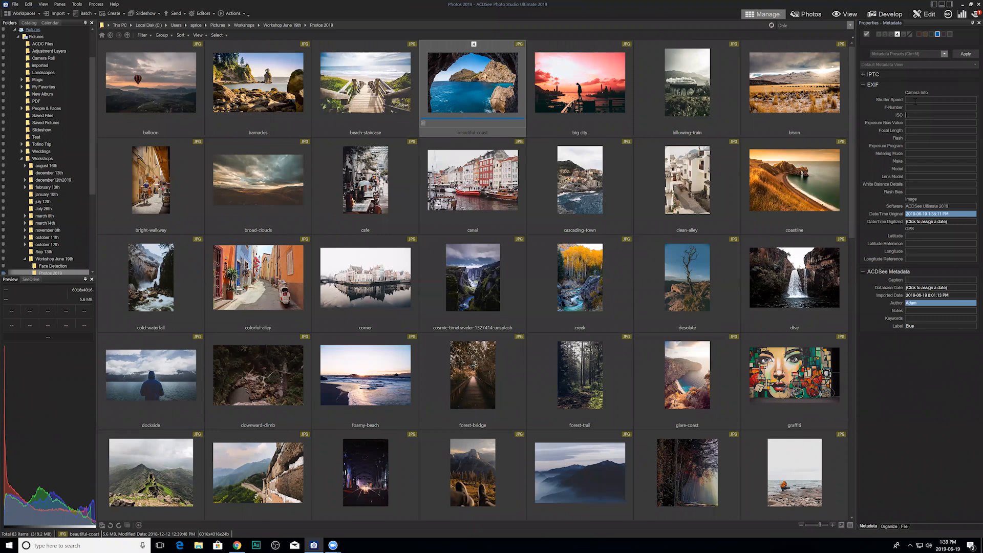
# Step: Set the photo's IPTC title to "Beautiful Coast", apply the metadata edits, and collapse the metadata groups
pyautogui.click(865, 84)
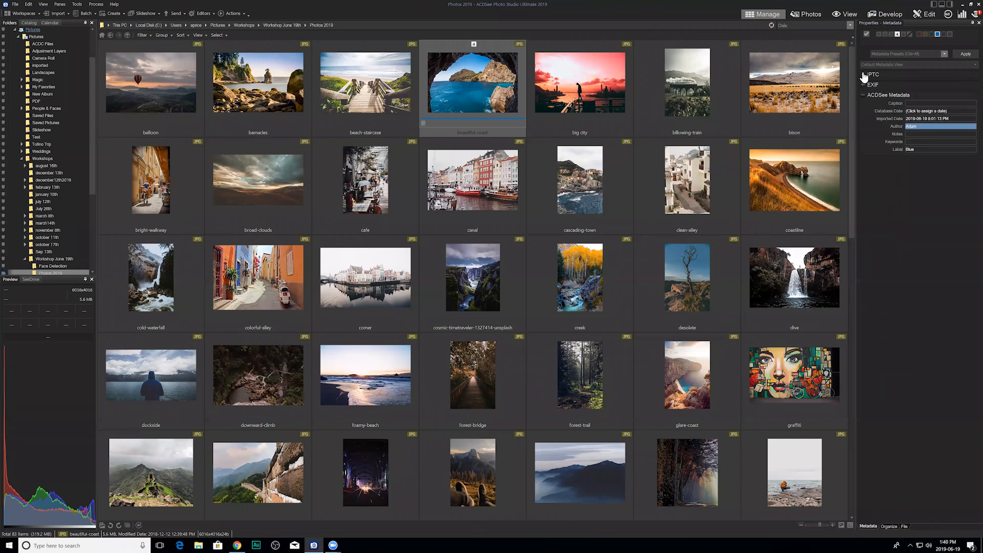
pyautogui.click(871, 74)
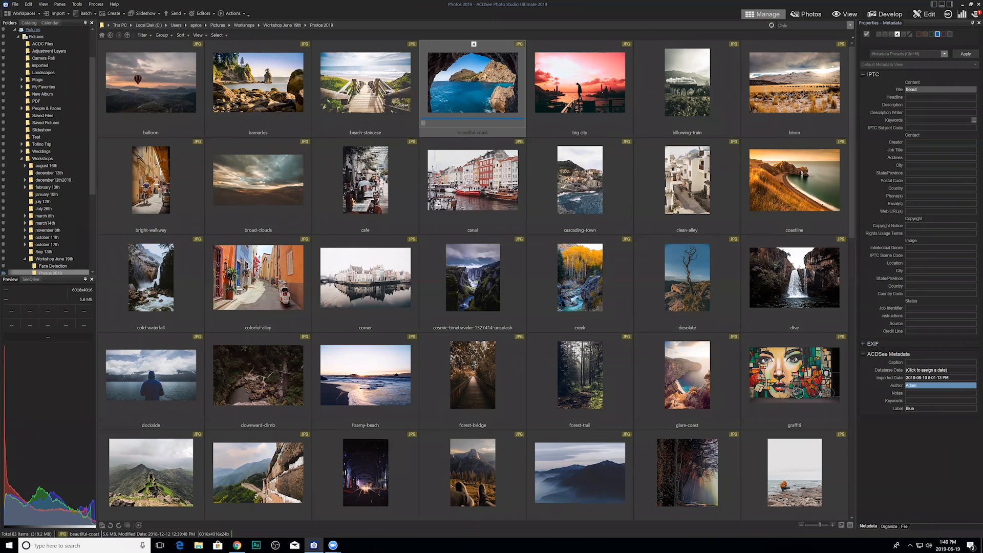
pyautogui.press('Return')
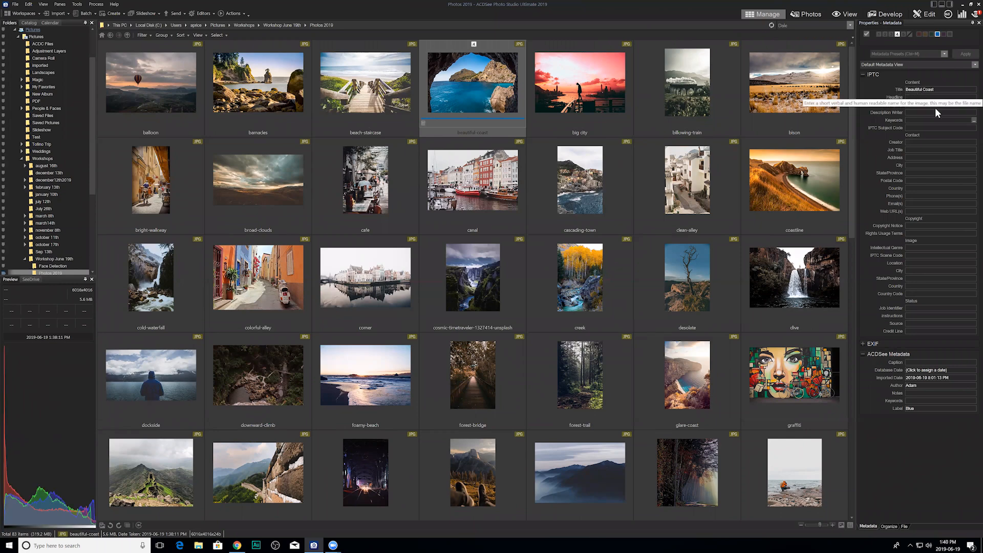
pyautogui.click(863, 75)
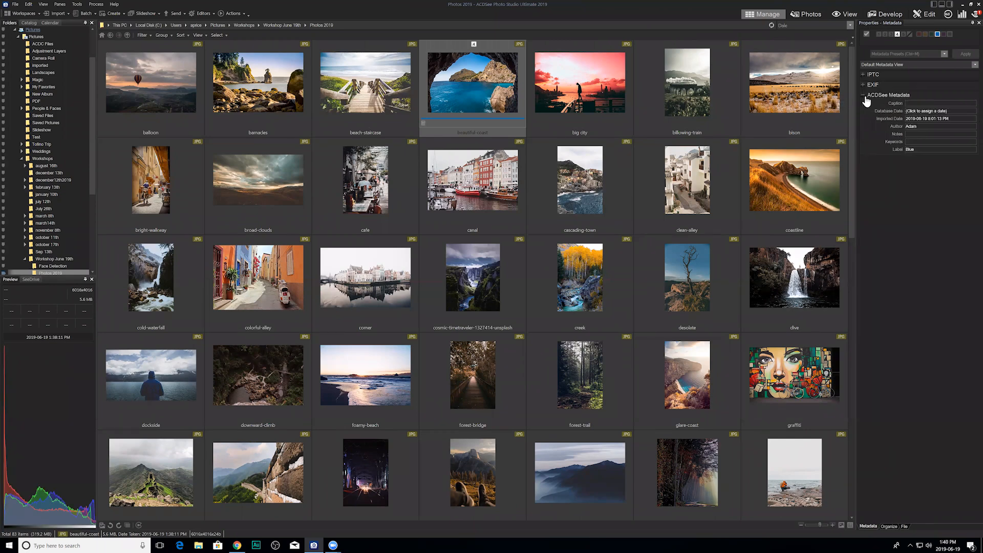
pyautogui.click(863, 95)
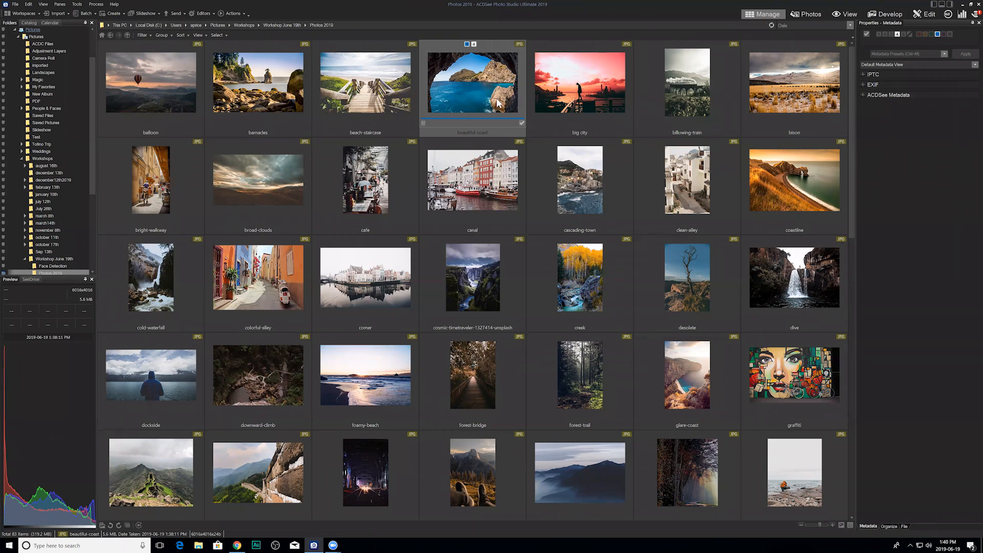
# Step: Embed the ACDSee metadata in the "beautiful-coast" photo file and dismiss the embed summary report
pyautogui.rightClick(480, 101)
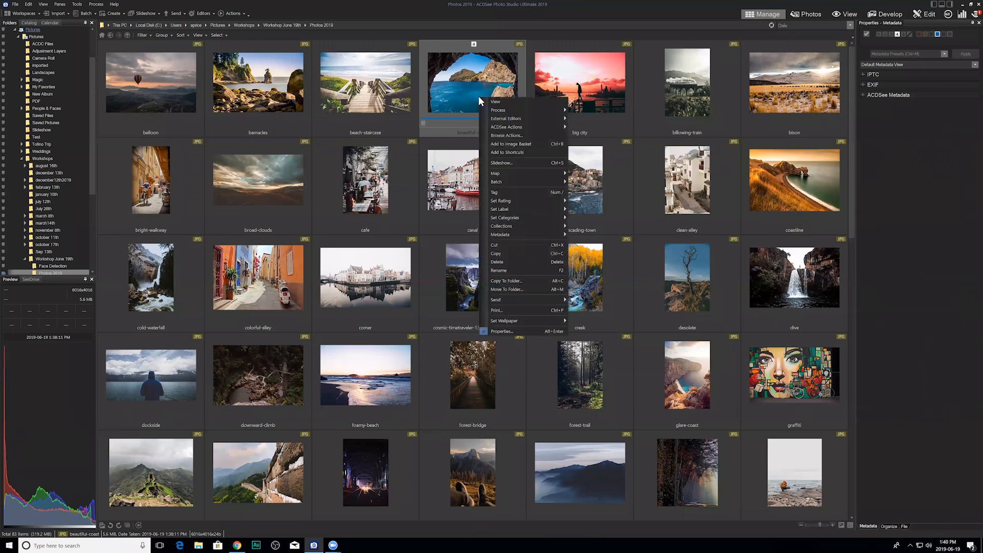
pyautogui.rightClick(453, 91)
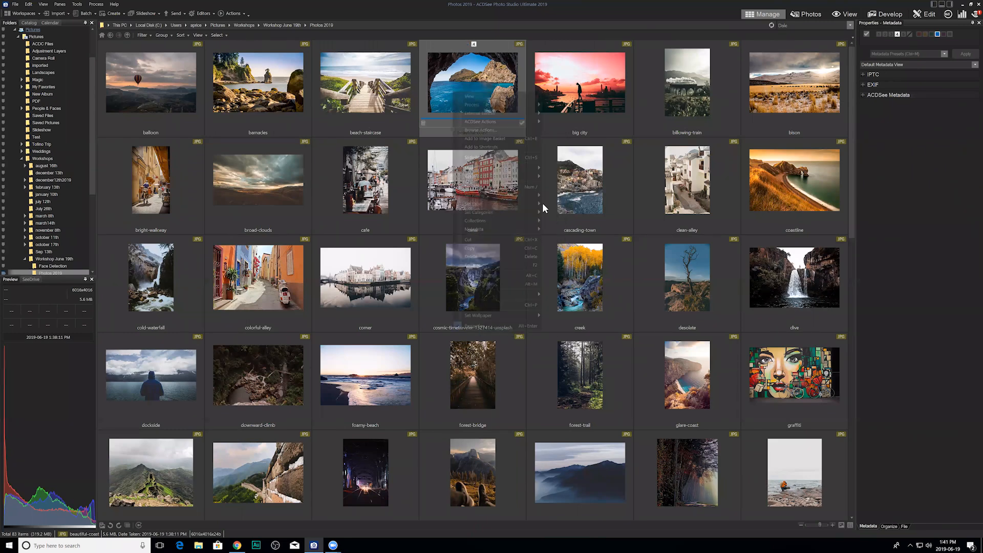
pyautogui.moveTo(499, 228)
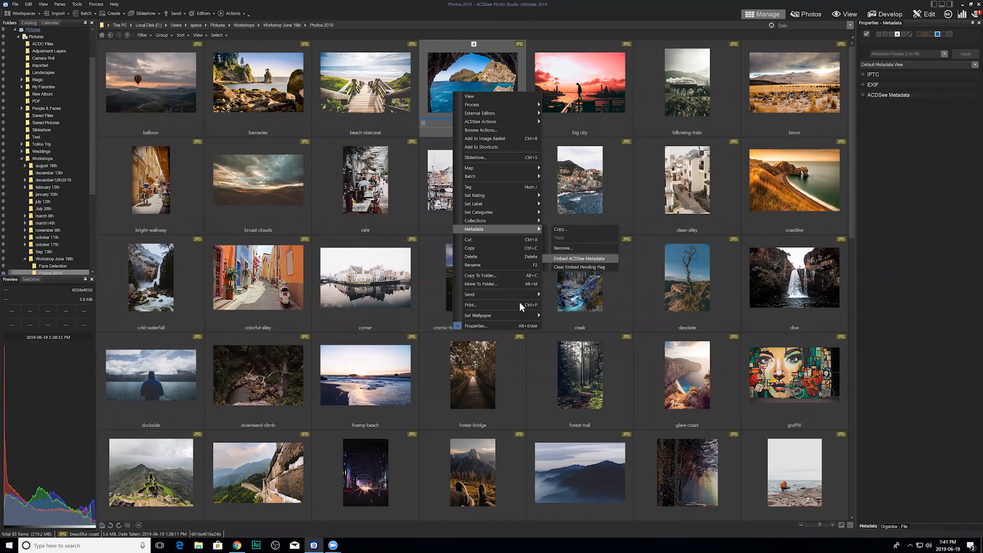
pyautogui.click(585, 259)
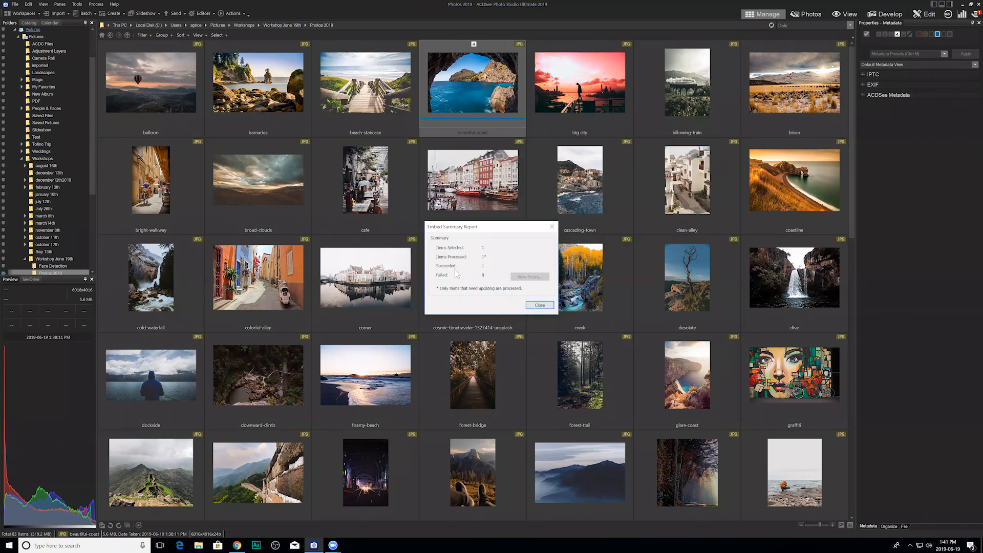
pyautogui.click(539, 305)
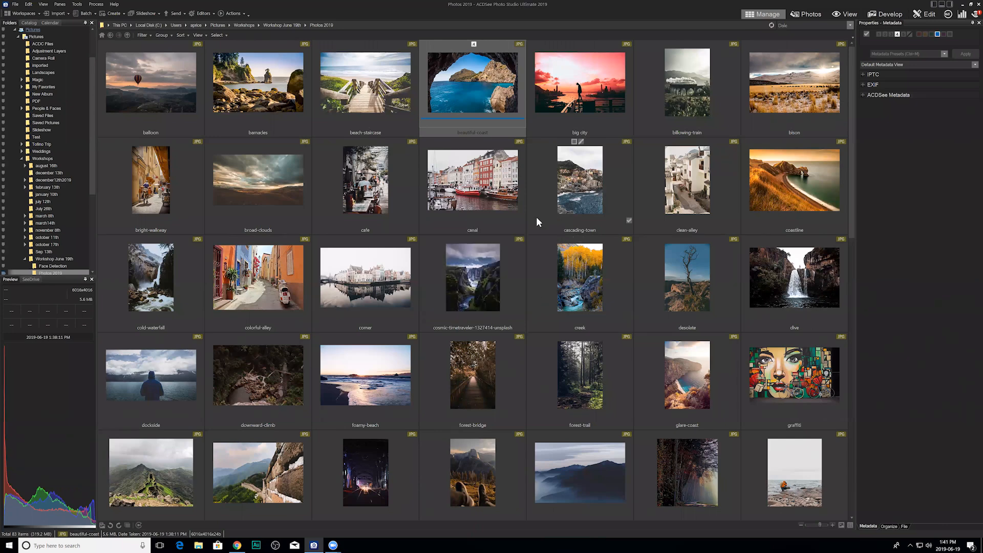
# Step: Examine the "beautiful-coast" photo's EXIF, ACDSee Metadata and IPTC fields after embedding, leaving the groups collapsed
pyautogui.click(871, 86)
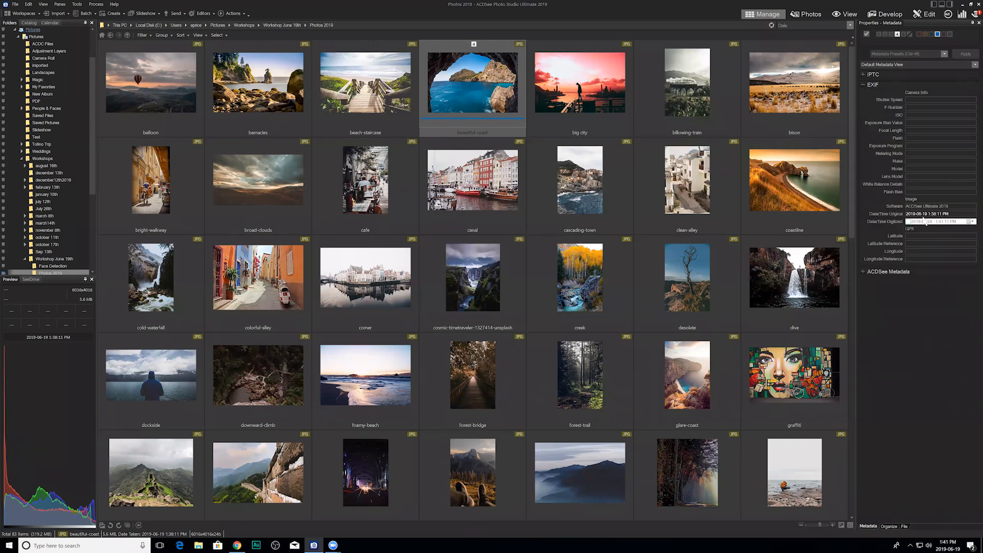
pyautogui.click(873, 272)
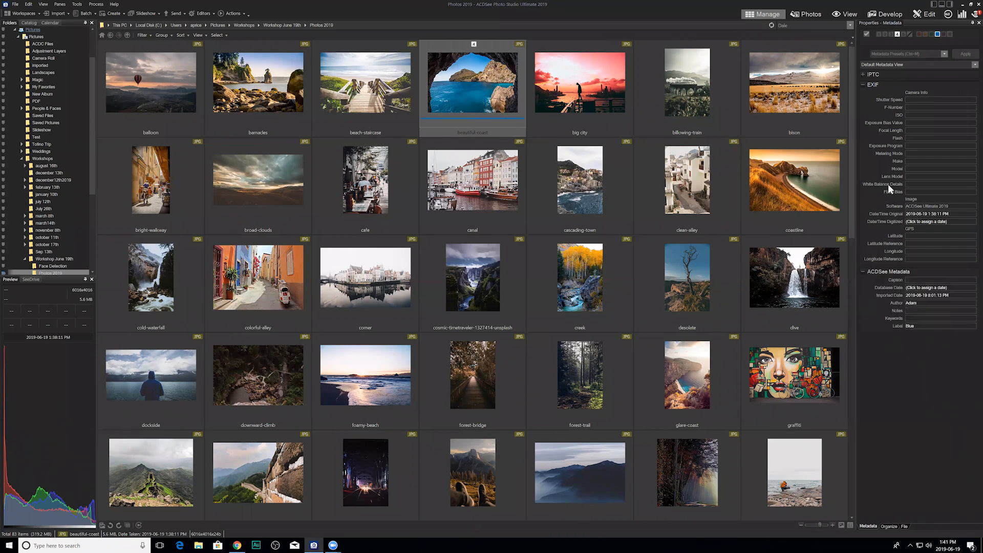
pyautogui.click(872, 75)
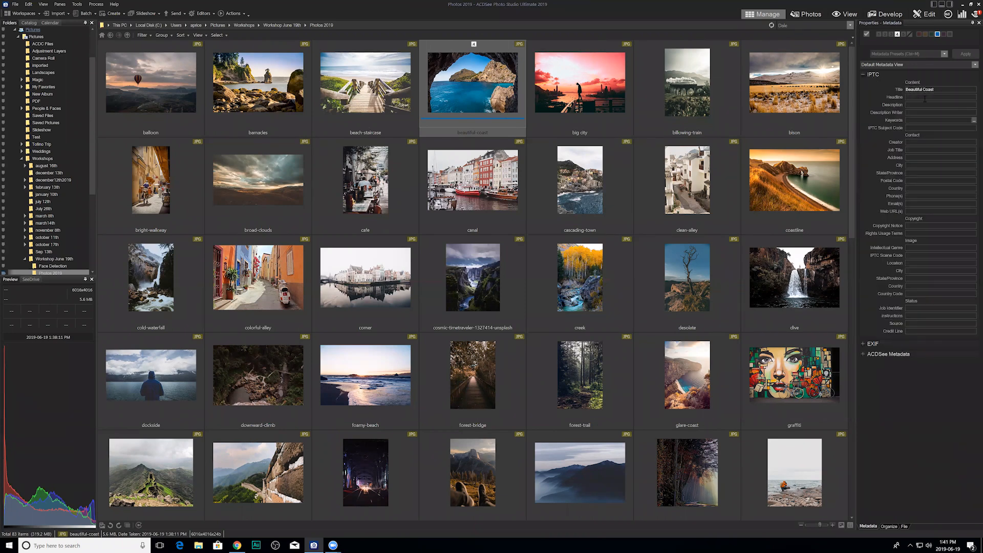
pyautogui.click(865, 75)
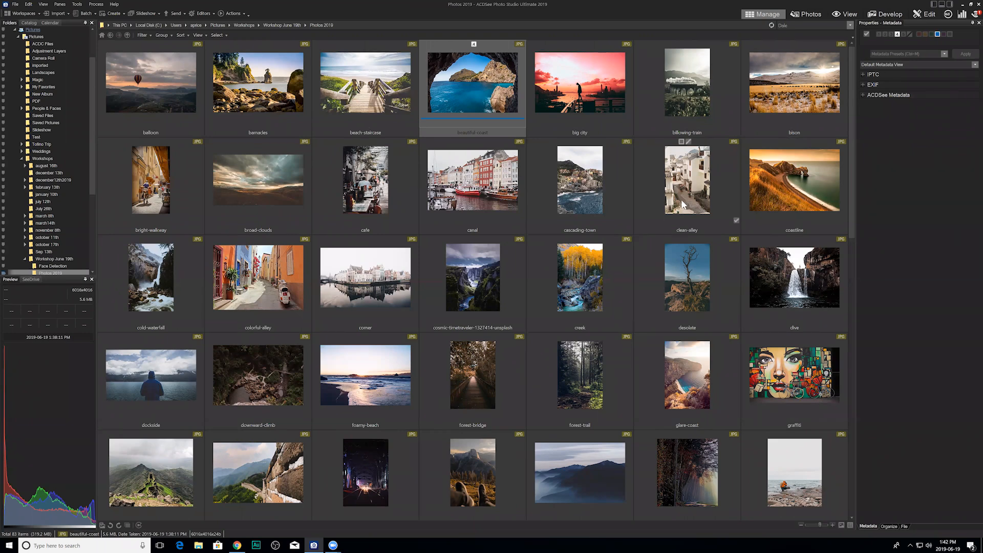
# Step: Go to the Face Detection folder inside Workshop June 19th and open the photo "Dale2" in Edit mode
pyautogui.scroll(-3, 397, 194)
pyautogui.scroll(3, 400, 194)
pyautogui.click(110, 35)
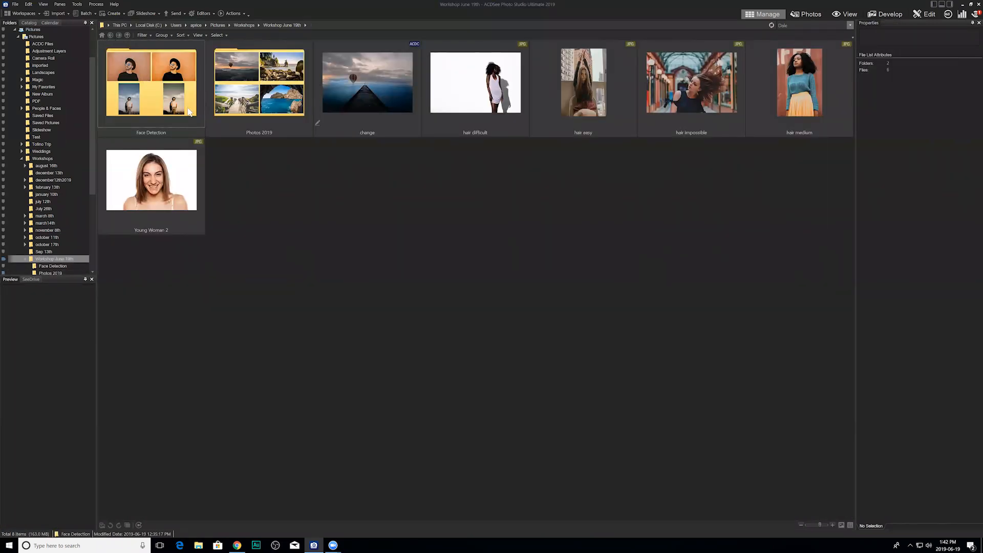
pyautogui.doubleClick(173, 94)
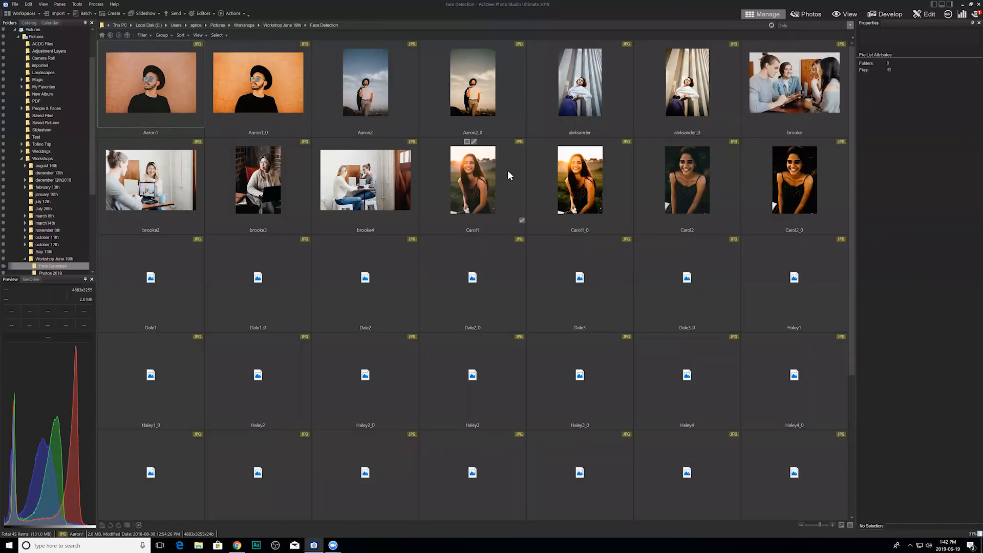
pyautogui.scroll(-2, 456, 199)
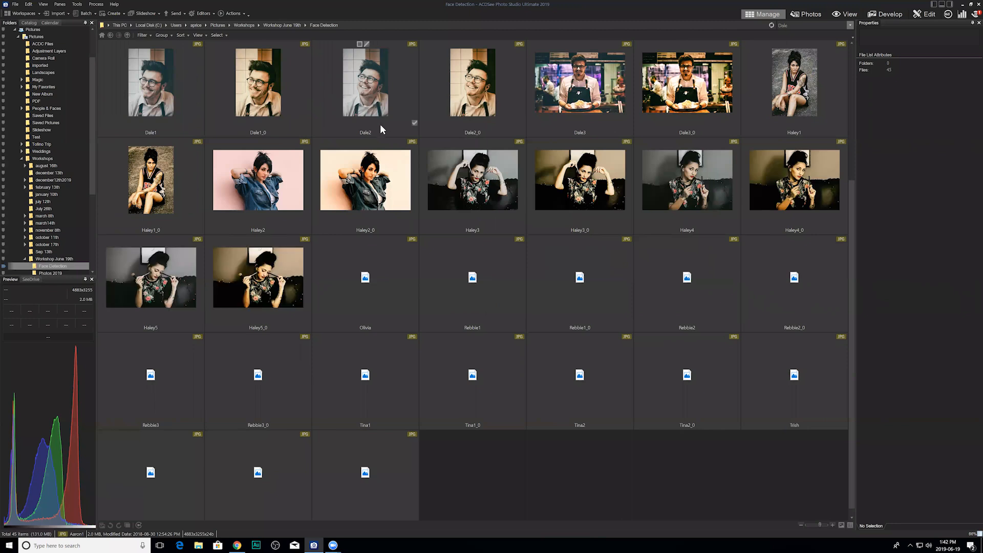
pyautogui.click(365, 90)
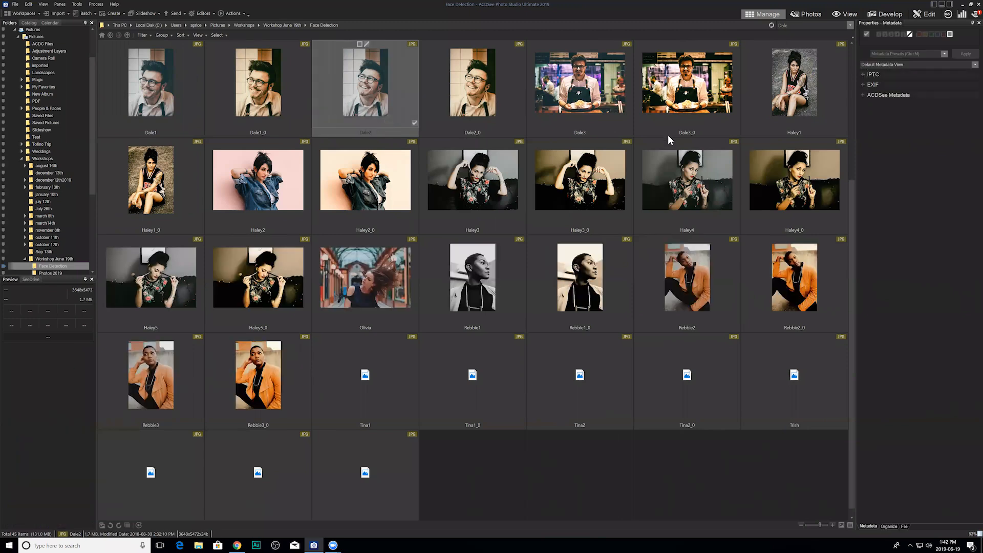
pyautogui.click(930, 14)
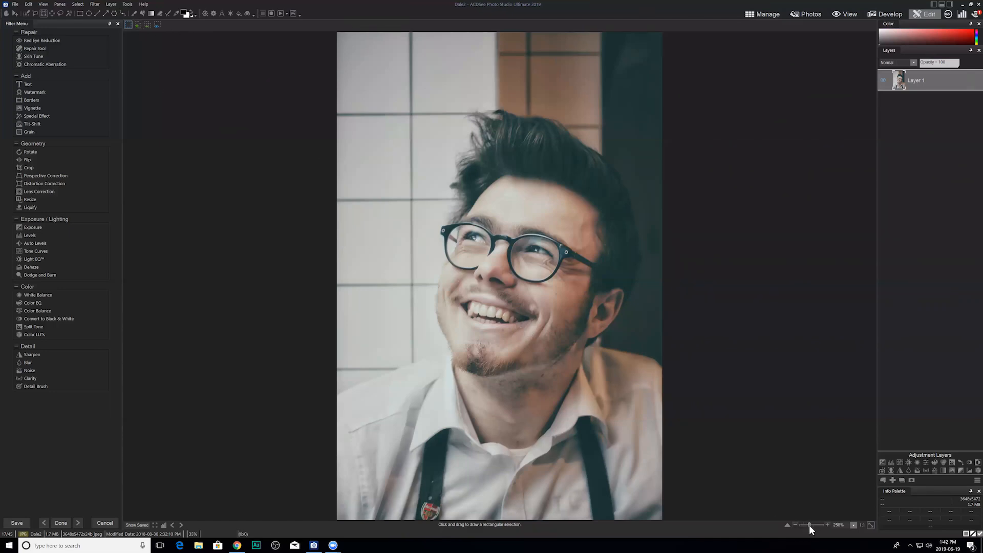
# Step: Set up the Brush Selection tool for the man's teeth with a nib width of about 55, keeping Smart Brushing on Magic
pyautogui.moveTo(810, 524); pyautogui.dragTo(808, 525)
pyautogui.moveTo(857, 493); pyautogui.dragTo(856, 497)
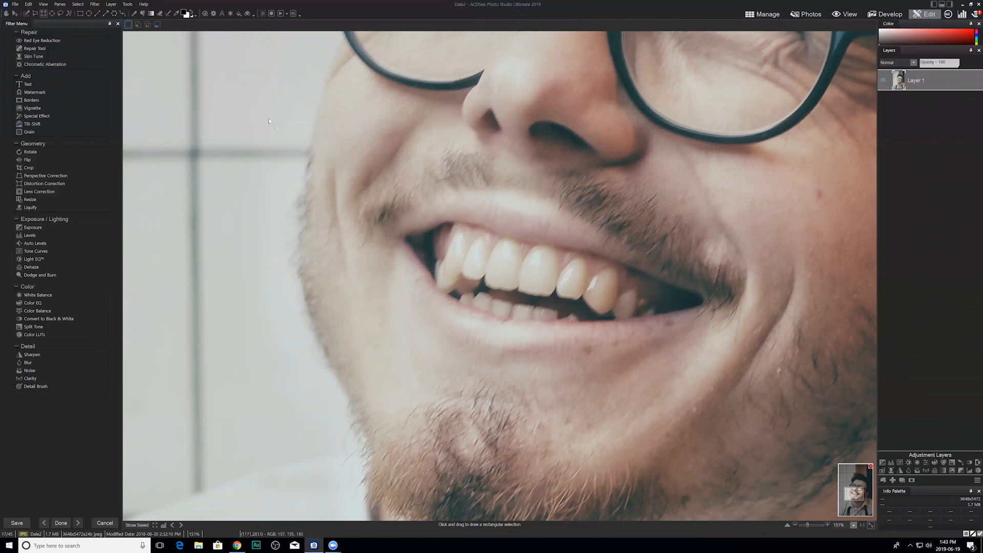
pyautogui.click(24, 13)
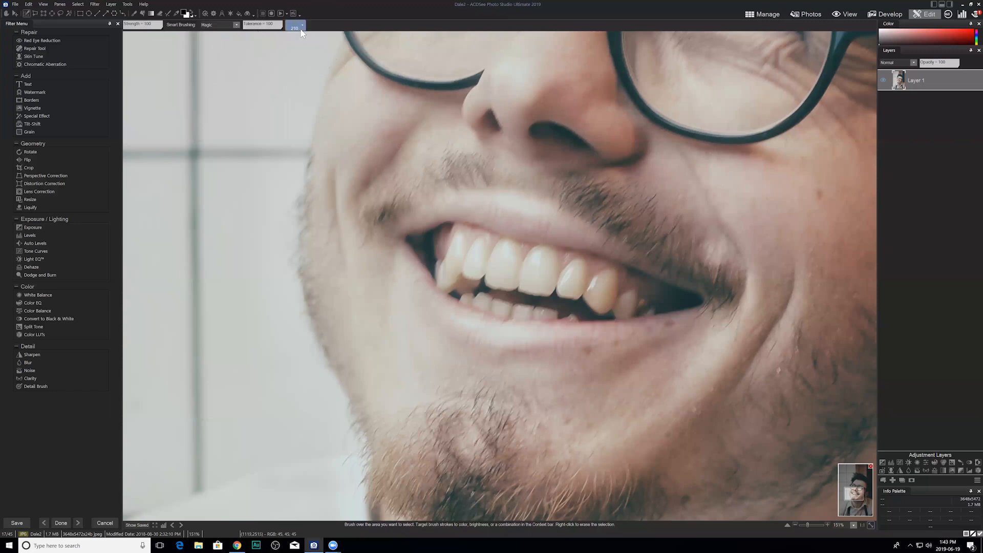
pyautogui.click(302, 24)
pyautogui.moveTo(318, 37); pyautogui.dragTo(277, 32)
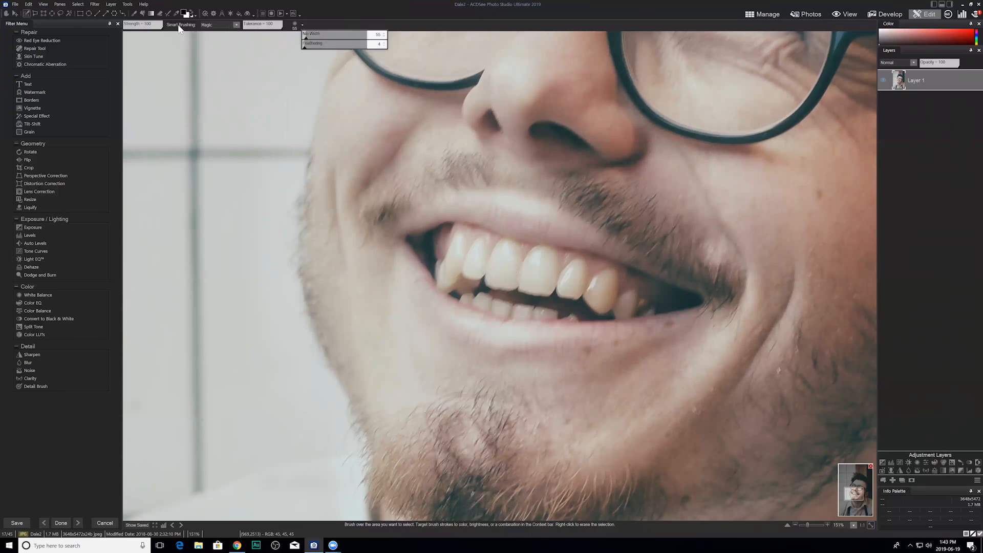
pyautogui.click(179, 26)
pyautogui.click(236, 24)
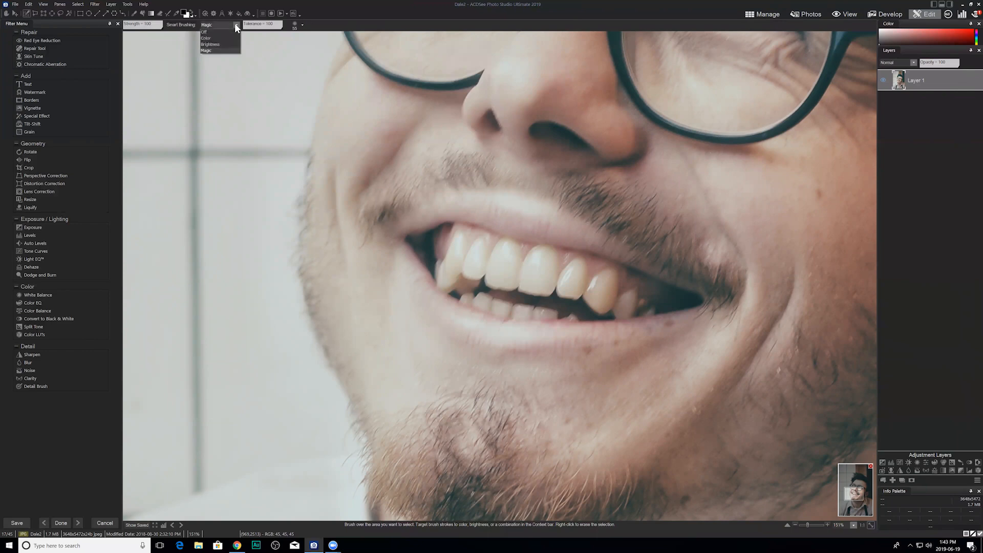
pyautogui.click(236, 24)
# Step: Brush a selection over the man's upper teeth, lower the brush tolerance, and extend the selection over his lower teeth
pyautogui.moveTo(455, 268)
pyautogui.mouseDown()
pyautogui.moveTo(446, 267)
pyautogui.moveTo(458, 264)
pyautogui.moveTo(455, 241)
pyautogui.moveTo(468, 267)
pyautogui.moveTo(481, 244)
pyautogui.moveTo(491, 263)
pyautogui.moveTo(500, 241)
pyautogui.moveTo(515, 243)
pyautogui.moveTo(512, 285)
pyautogui.moveTo(506, 256)
pyautogui.moveTo(543, 252)
pyautogui.moveTo(577, 289)
pyautogui.moveTo(609, 279)
pyautogui.moveTo(606, 308)
pyautogui.moveTo(635, 306)
pyautogui.mouseUp()
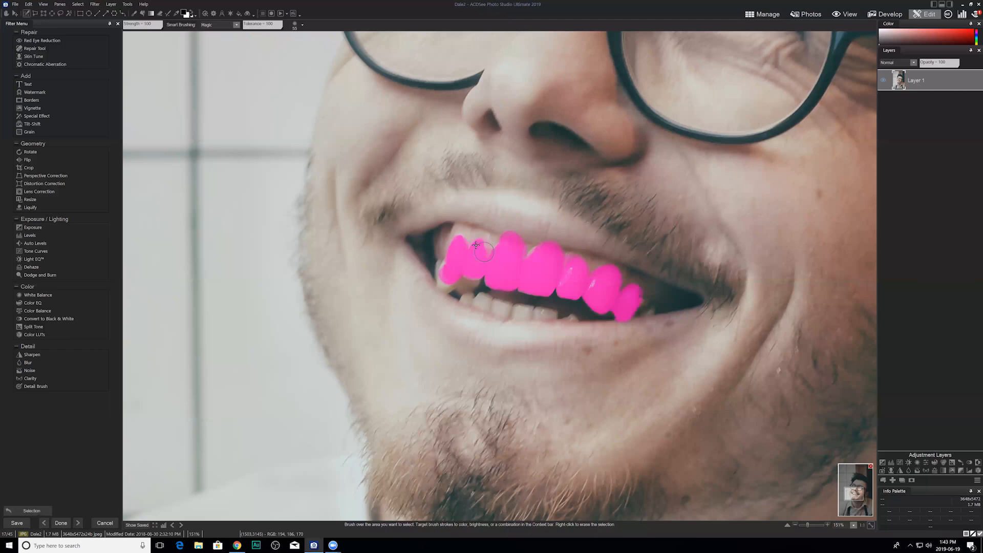
pyautogui.moveTo(439, 281)
pyautogui.mouseDown()
pyautogui.moveTo(445, 232)
pyautogui.moveTo(505, 253)
pyautogui.moveTo(500, 225)
pyautogui.moveTo(542, 239)
pyautogui.moveTo(512, 251)
pyautogui.moveTo(615, 269)
pyautogui.mouseUp()
pyautogui.moveTo(271, 26); pyautogui.dragTo(262, 26)
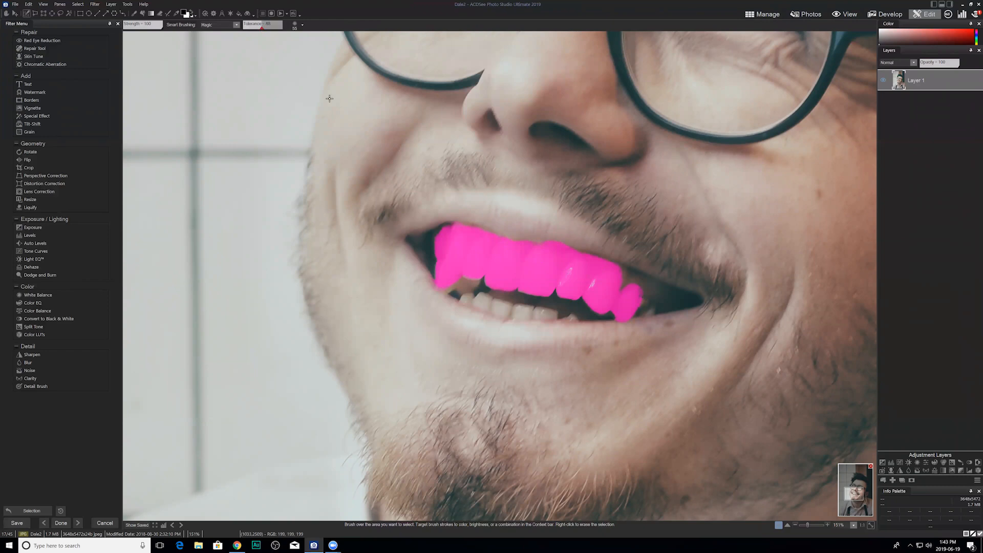
pyautogui.moveTo(466, 301)
pyautogui.mouseDown()
pyautogui.moveTo(465, 280)
pyautogui.moveTo(451, 283)
pyautogui.moveTo(477, 275)
pyautogui.moveTo(466, 294)
pyautogui.moveTo(490, 307)
pyautogui.moveTo(577, 320)
pyautogui.mouseUp()
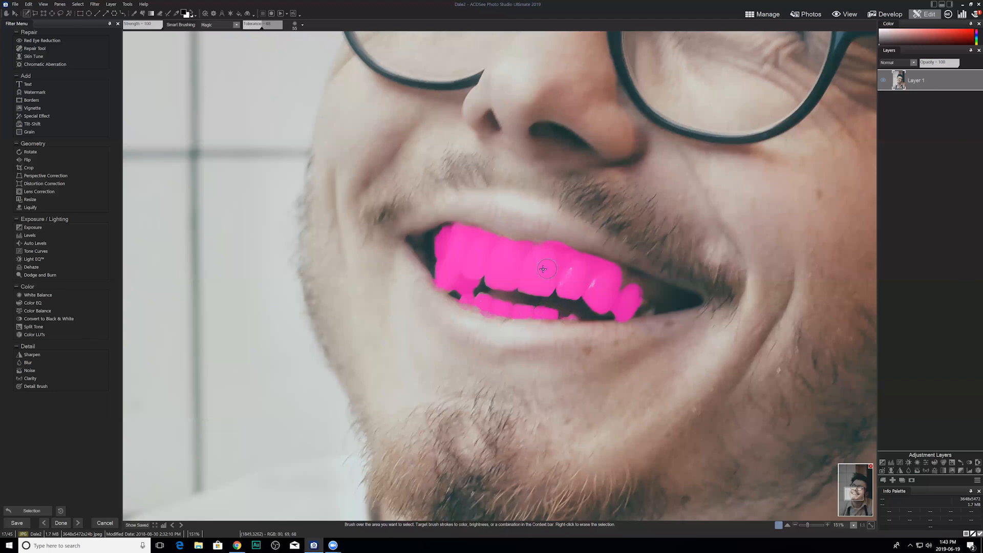
# Step: Add a layer mask to Layer 1 from the teeth selection and clear the selection
pyautogui.click(916, 482)
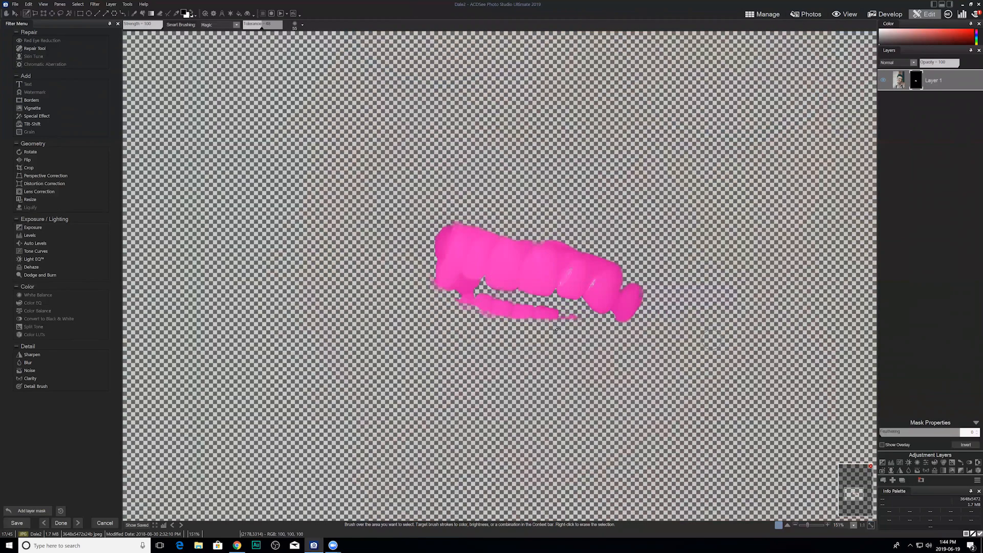
pyautogui.click(78, 4)
pyautogui.click(92, 21)
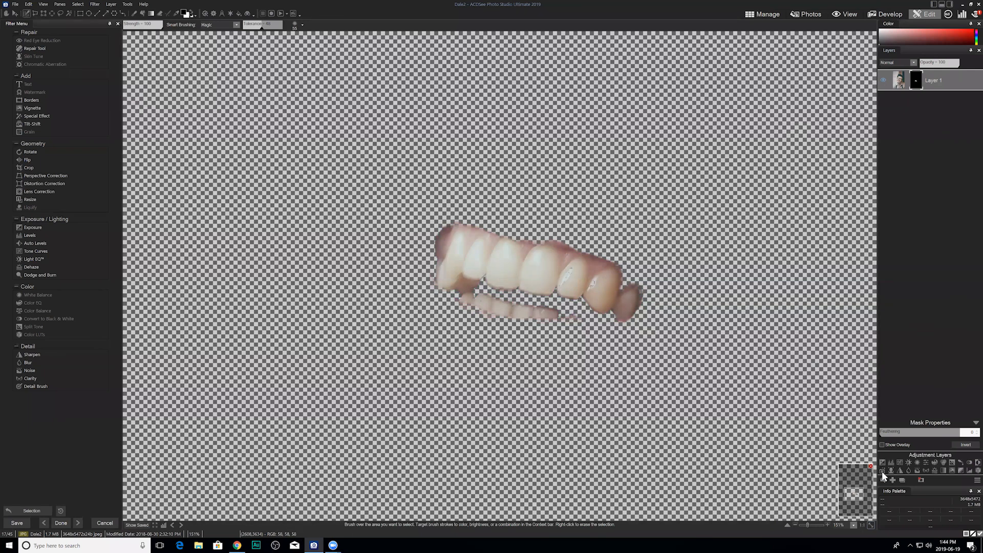
# Step: Add a Sharpen adjustment layer over the masked teeth with strength 52 and radius 10
pyautogui.click(900, 470)
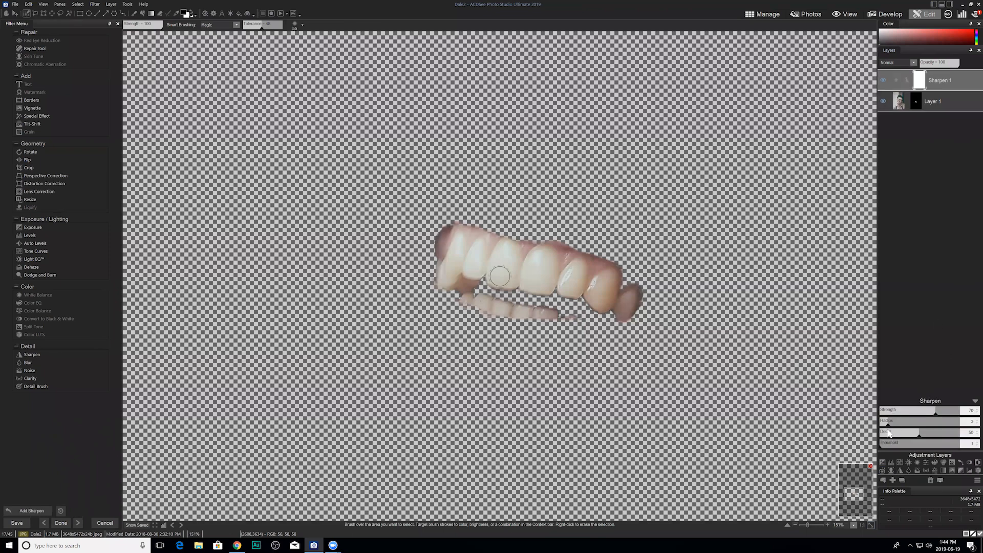
pyautogui.moveTo(935, 412); pyautogui.dragTo(922, 412)
pyautogui.click(921, 421)
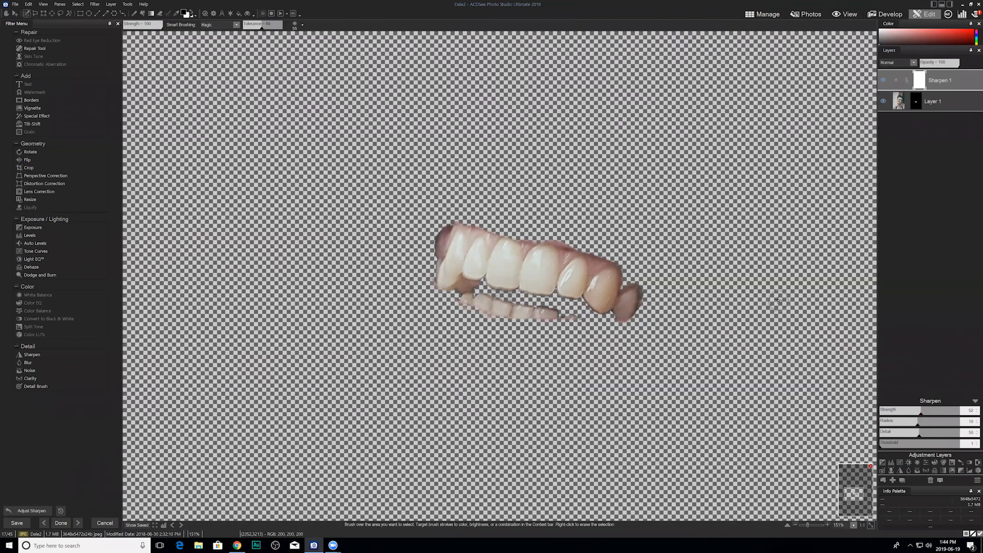
# Step: Add a Vibrance adjustment layer above the Sharpen layer and adjust its vibrance, saturation and lightness to whiten the teeth
pyautogui.click(926, 462)
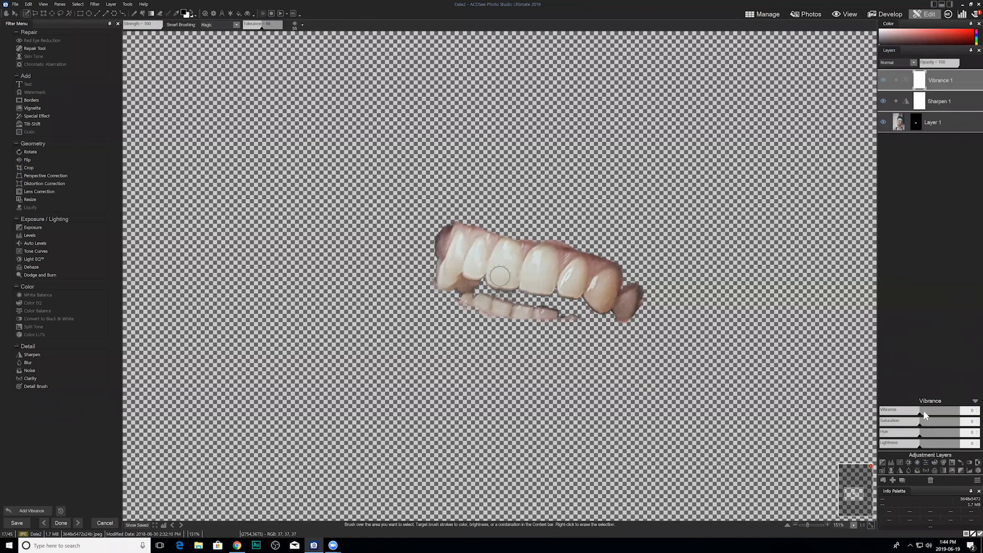
pyautogui.moveTo(923, 412)
pyautogui.mouseDown()
pyautogui.moveTo(920, 423)
pyautogui.moveTo(910, 412)
pyautogui.mouseUp()
pyautogui.moveTo(920, 423)
pyautogui.mouseDown()
pyautogui.moveTo(951, 424)
pyautogui.moveTo(917, 423)
pyautogui.mouseUp()
pyautogui.rightClick(913, 410)
pyautogui.click(903, 411)
pyautogui.moveTo(928, 445); pyautogui.dragTo(915, 411)
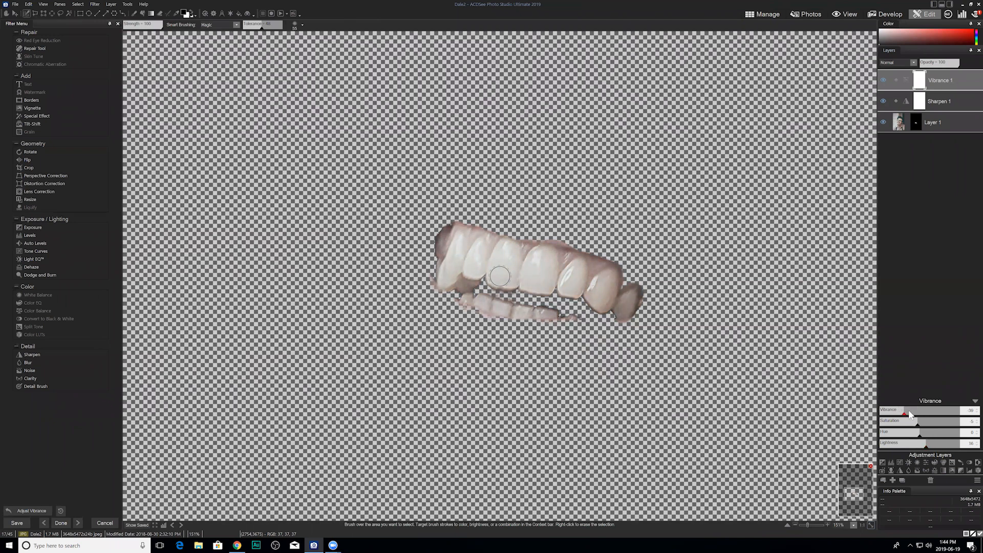
pyautogui.moveTo(939, 443); pyautogui.dragTo(931, 442)
pyautogui.click(975, 401)
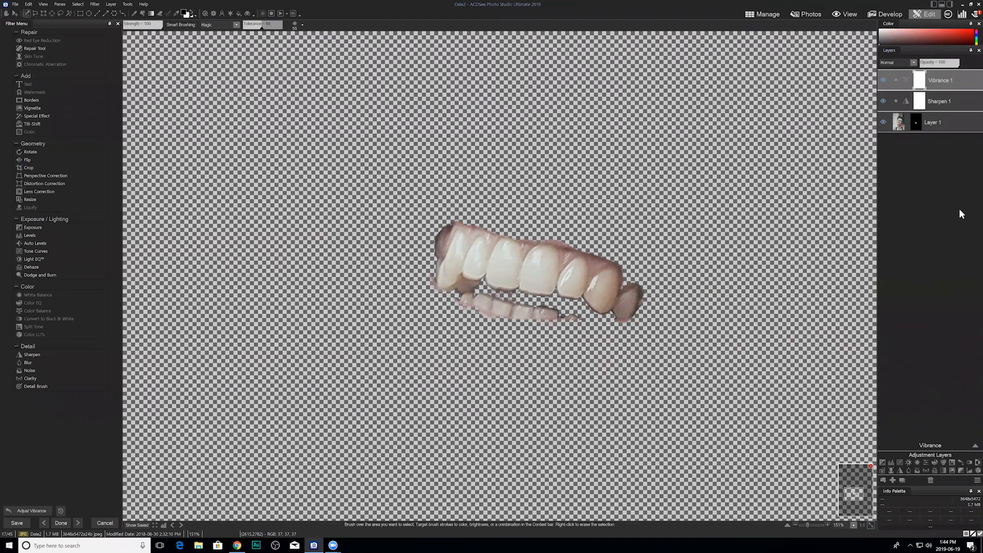
# Step: Remove the Vibrance and Sharpen adjustment layers and delete the teeth mask from Layer 1
pyautogui.click(929, 480)
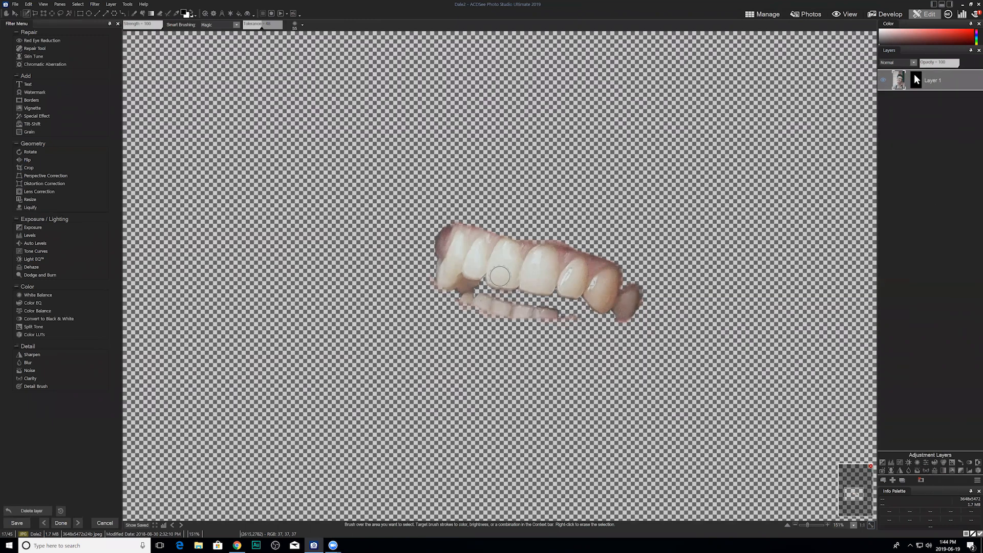
pyautogui.click(916, 77)
pyautogui.click(921, 480)
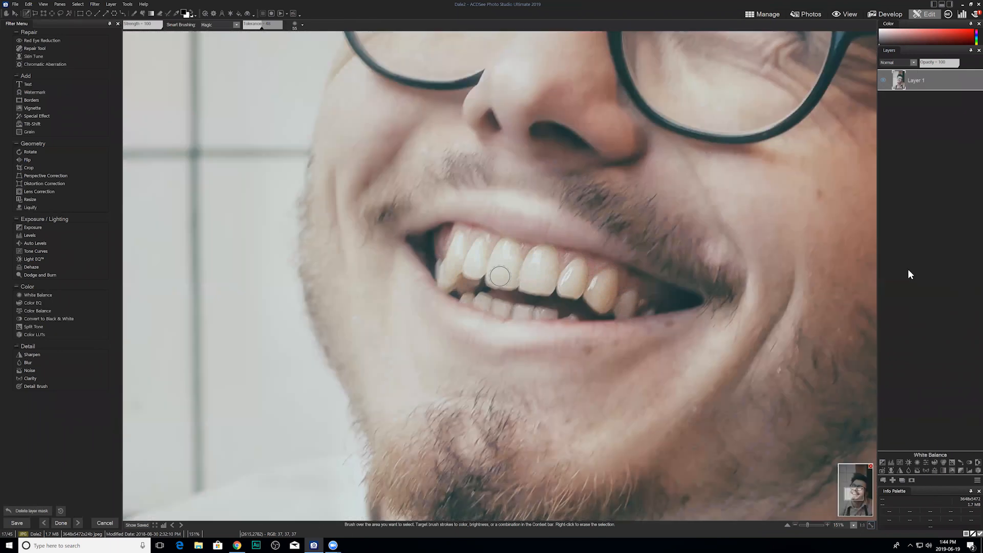
# Step: Bring the man's eyes and glasses into close view
pyautogui.click(797, 526)
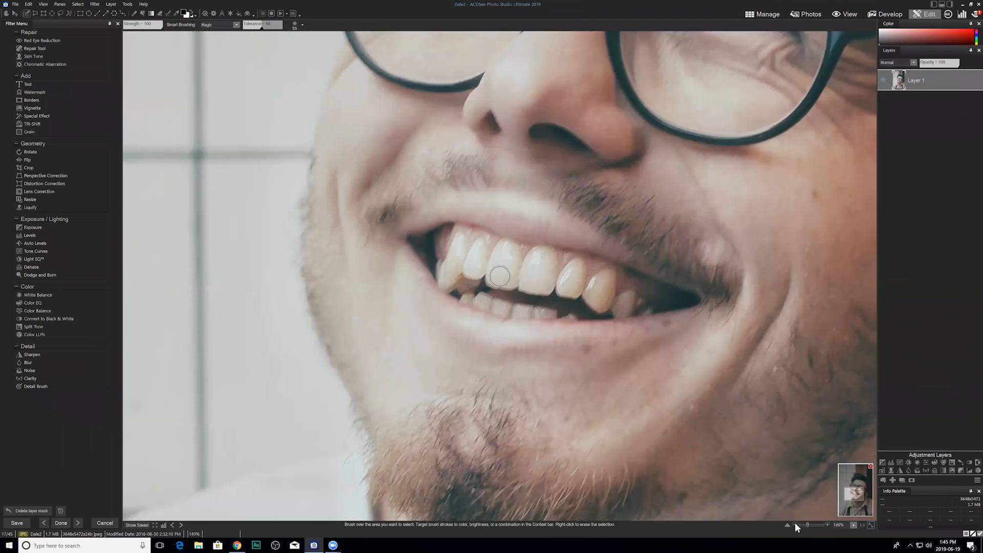
pyautogui.click(796, 527)
pyautogui.moveTo(806, 525); pyautogui.dragTo(808, 527)
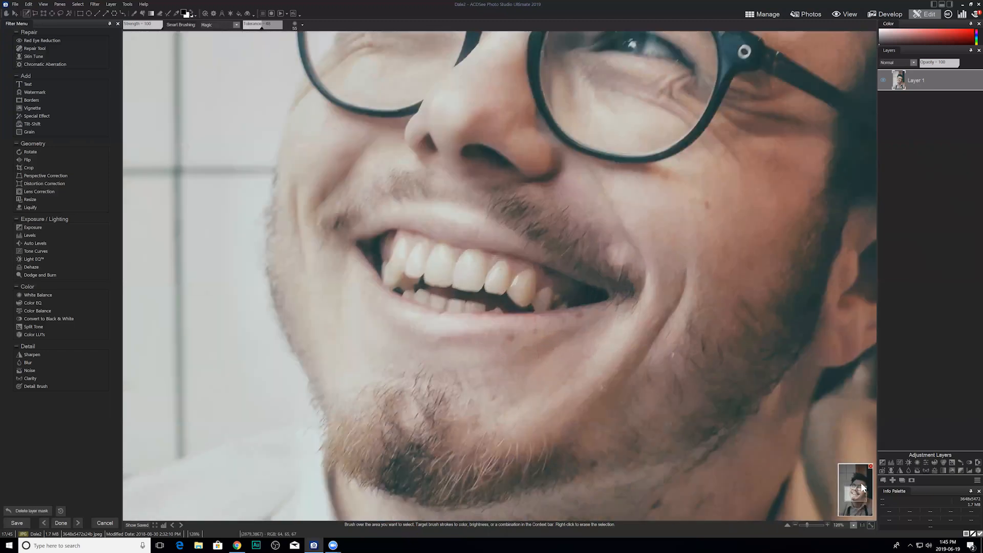
pyautogui.moveTo(861, 482); pyautogui.dragTo(859, 491)
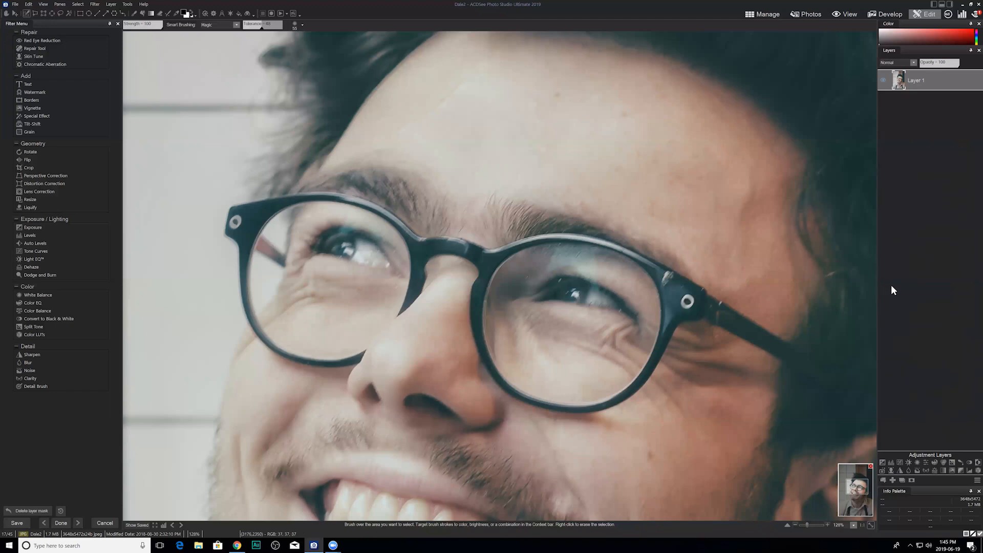
# Step: Add a Vibrance adjustment layer with Vibrance and Saturation at about 18, and set its mask to black
pyautogui.click(926, 462)
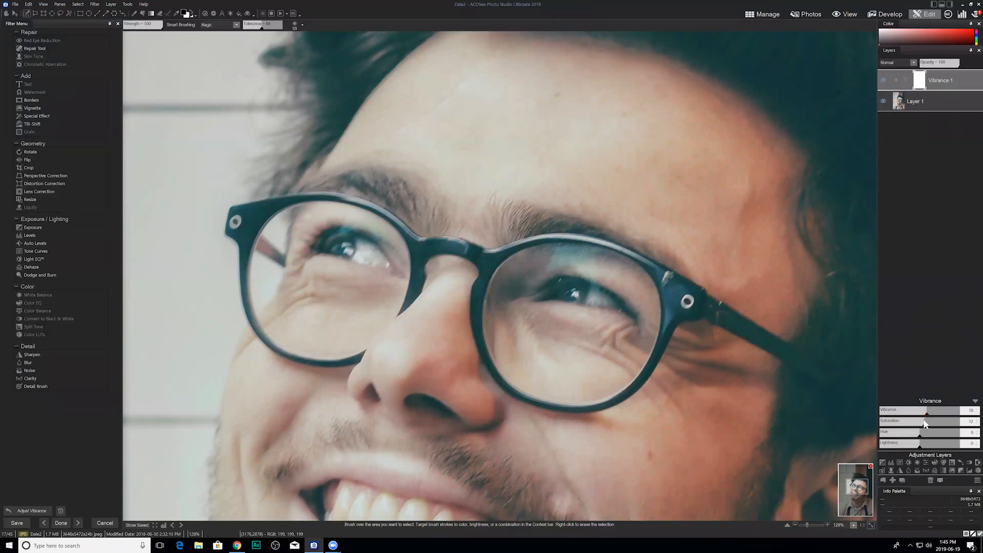
pyautogui.moveTo(928, 422); pyautogui.dragTo(927, 421)
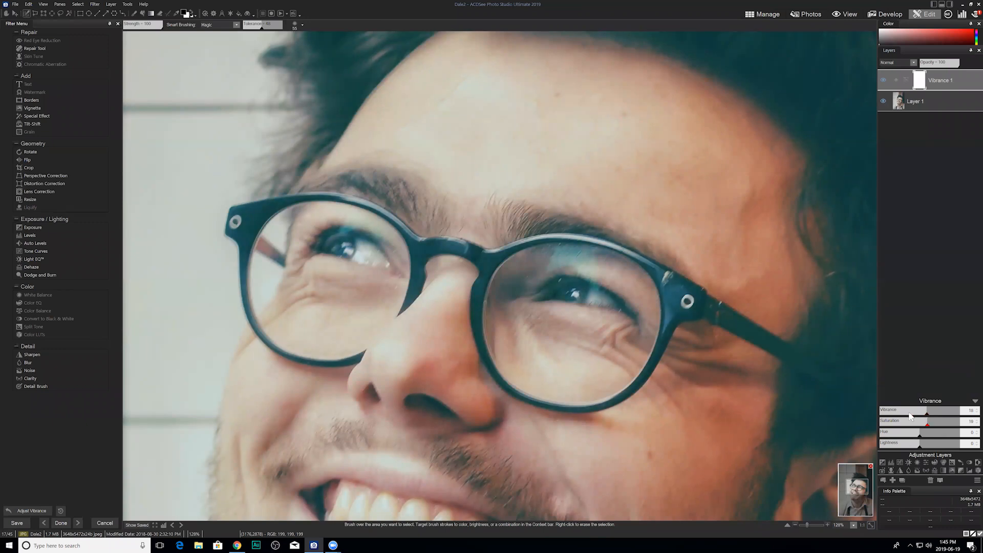
pyautogui.click(922, 84)
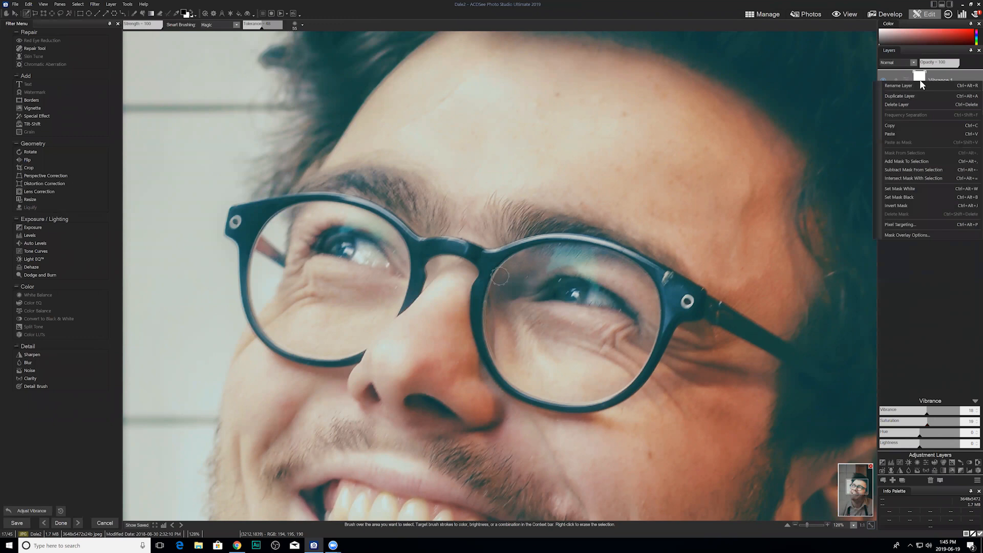
pyautogui.click(915, 198)
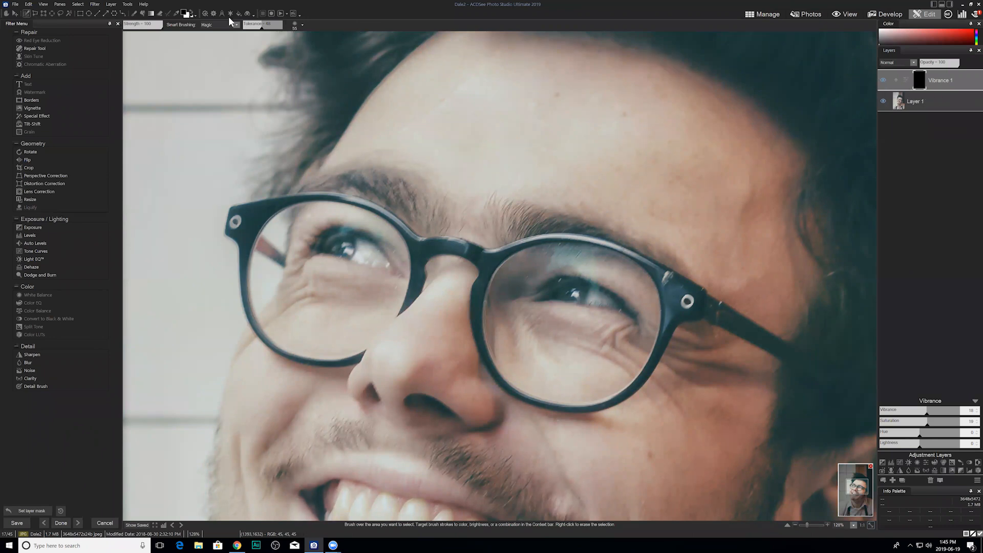
# Step: Paint the layer mask over the iris behind the larger lens with a white brush about 87 wide
pyautogui.click(194, 14)
pyautogui.click(134, 14)
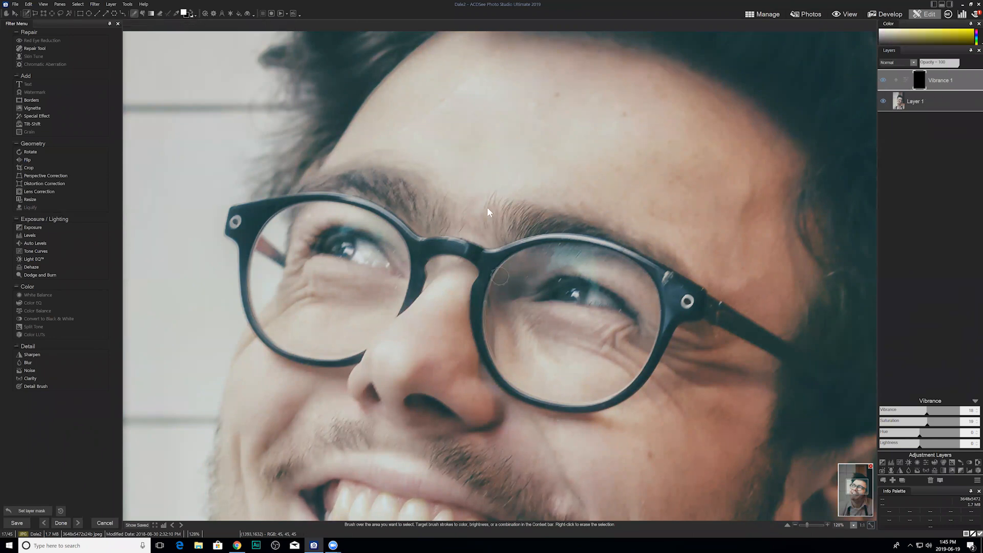
pyautogui.click(288, 25)
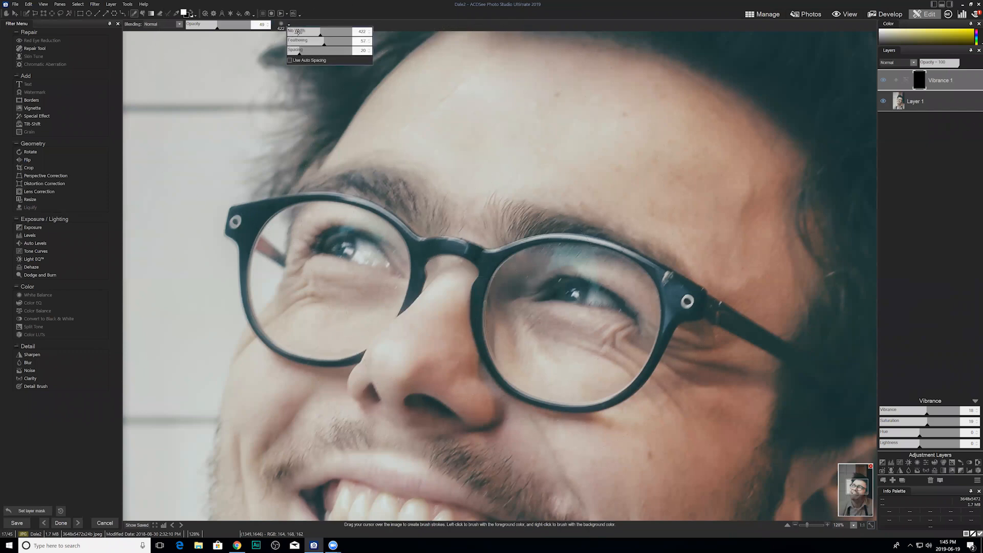
pyautogui.moveTo(314, 34)
pyautogui.mouseDown()
pyautogui.moveTo(293, 34)
pyautogui.moveTo(295, 42)
pyautogui.mouseUp()
pyautogui.moveTo(554, 304); pyautogui.dragTo(579, 292)
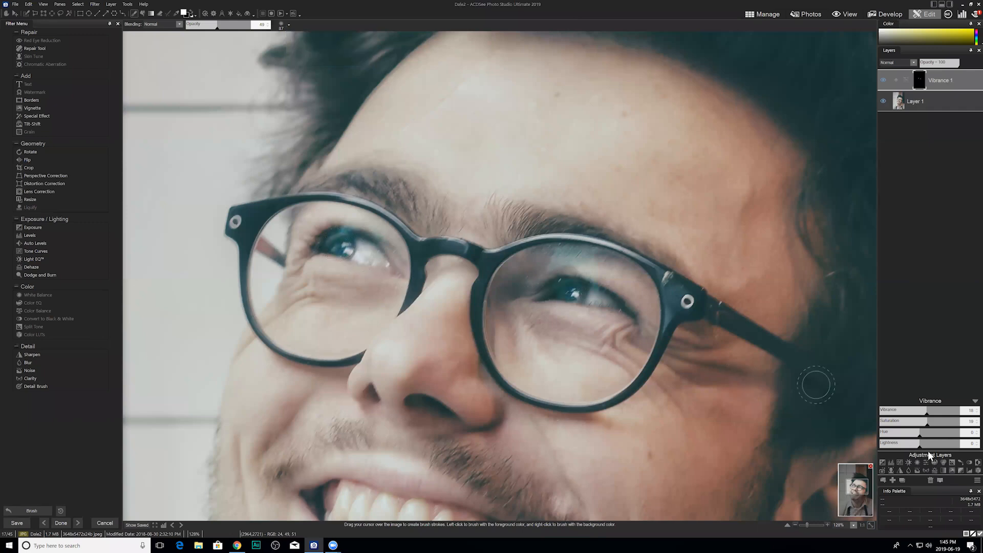
# Step: Try Hue 10 and Saturation 36 on the adjustment layer while painting both irises, and exit to Manage mode discarding the changes
pyautogui.moveTo(921, 436)
pyautogui.mouseDown()
pyautogui.moveTo(947, 437)
pyautogui.moveTo(928, 437)
pyautogui.mouseUp()
pyautogui.moveTo(315, 230); pyautogui.dragTo(319, 237)
pyautogui.moveTo(923, 427); pyautogui.dragTo(934, 427)
pyautogui.moveTo(578, 271); pyautogui.dragTo(652, 275)
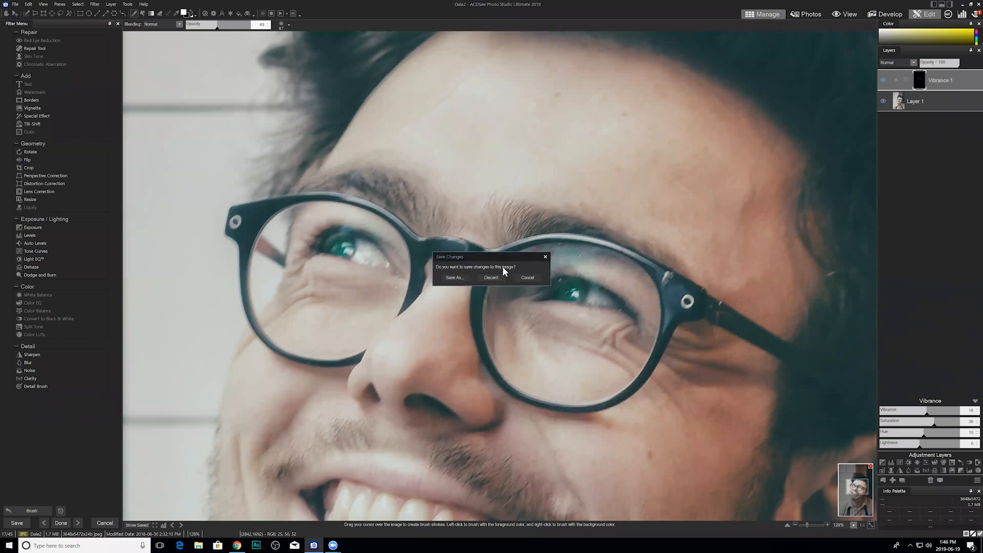
pyautogui.click(491, 277)
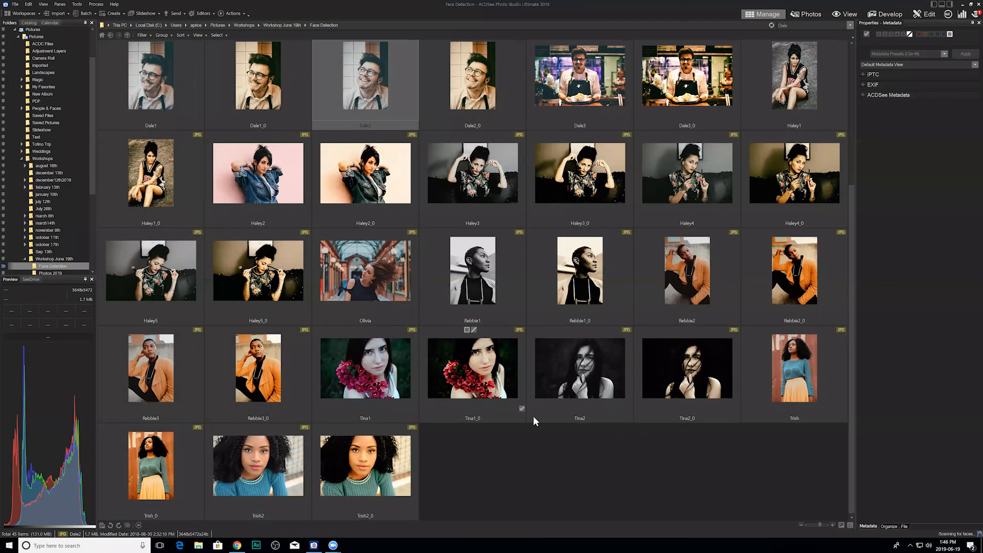
# Step: Open the unedited photo of the man in the black hat against the orange wall in View mode
pyautogui.scroll(3, 528, 404)
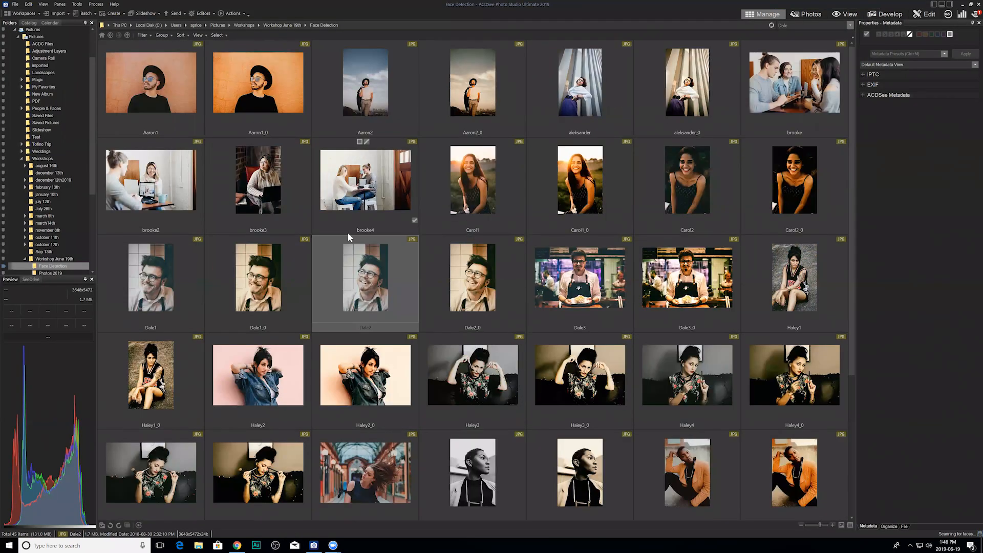
pyautogui.click(775, 96)
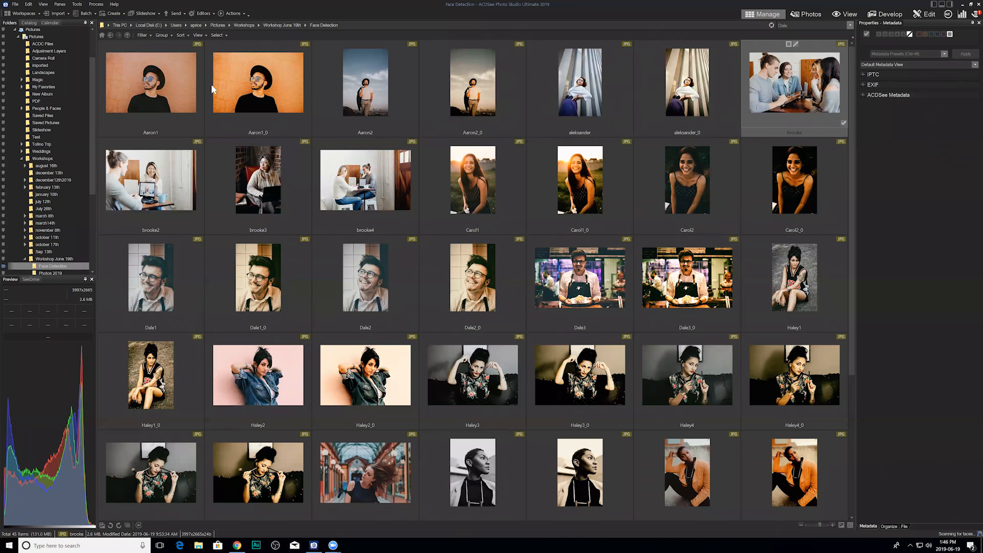
pyautogui.click(189, 84)
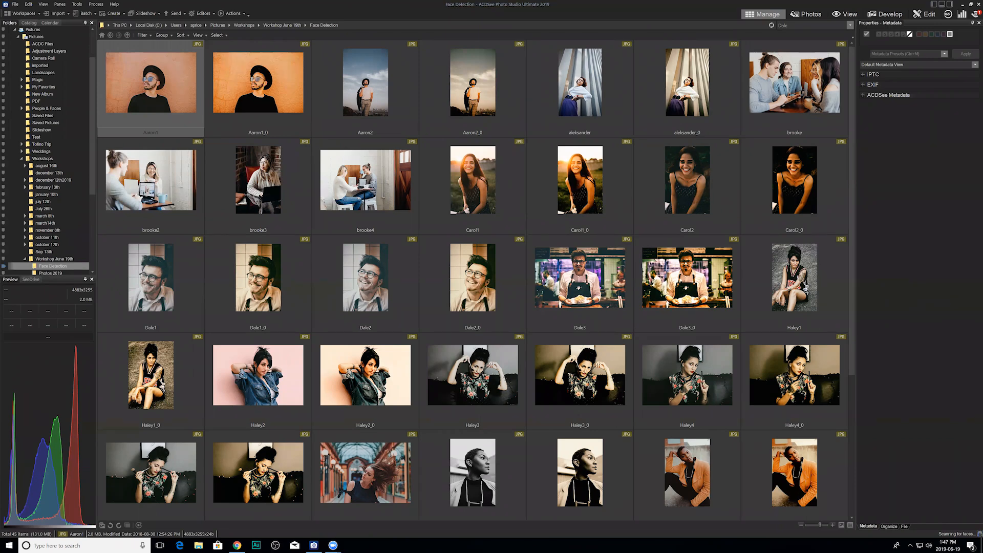
pyautogui.click(844, 13)
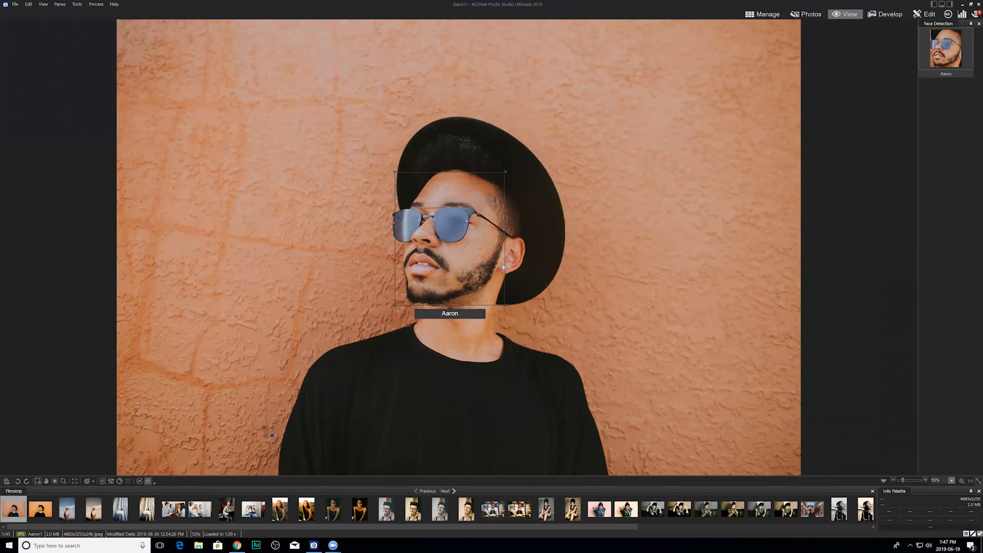
# Step: Compare the detected faces and name labels in the original and edited photos of the man in the black hat
pyautogui.click(50, 511)
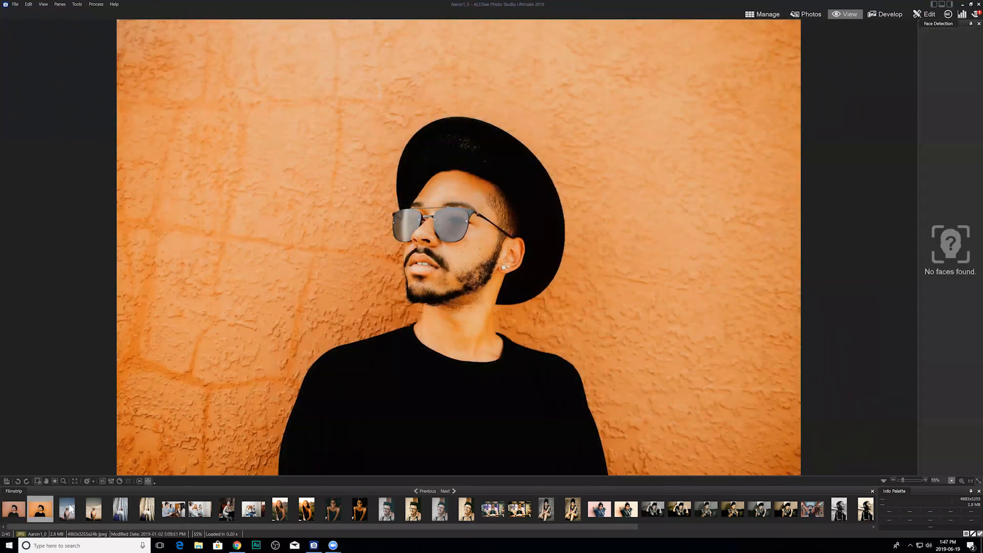
pyautogui.click(14, 510)
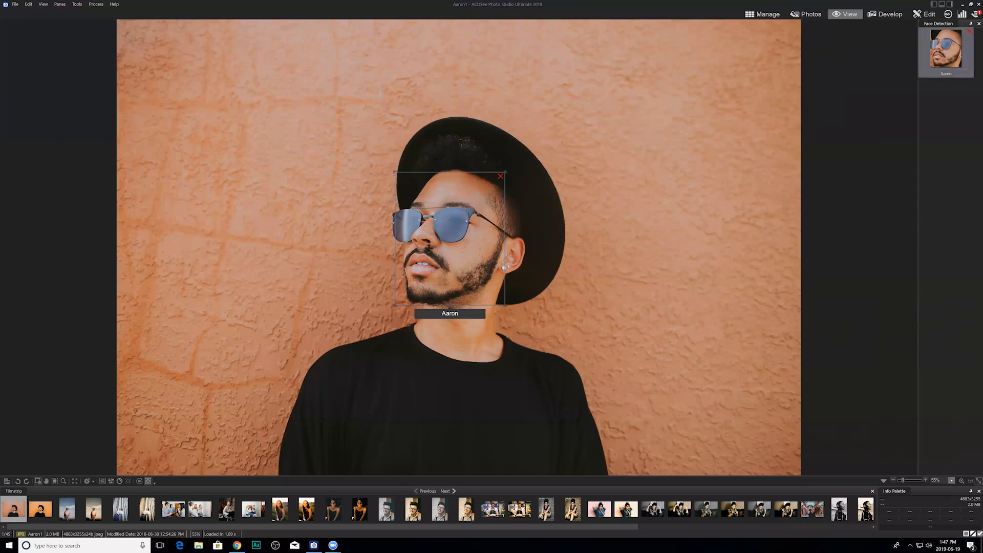
pyautogui.click(65, 516)
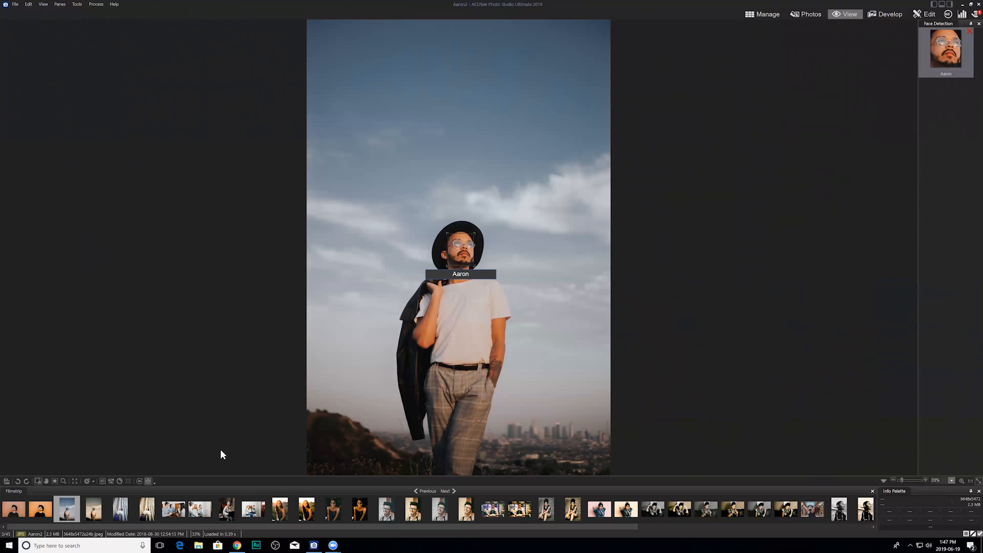
pyautogui.click(95, 509)
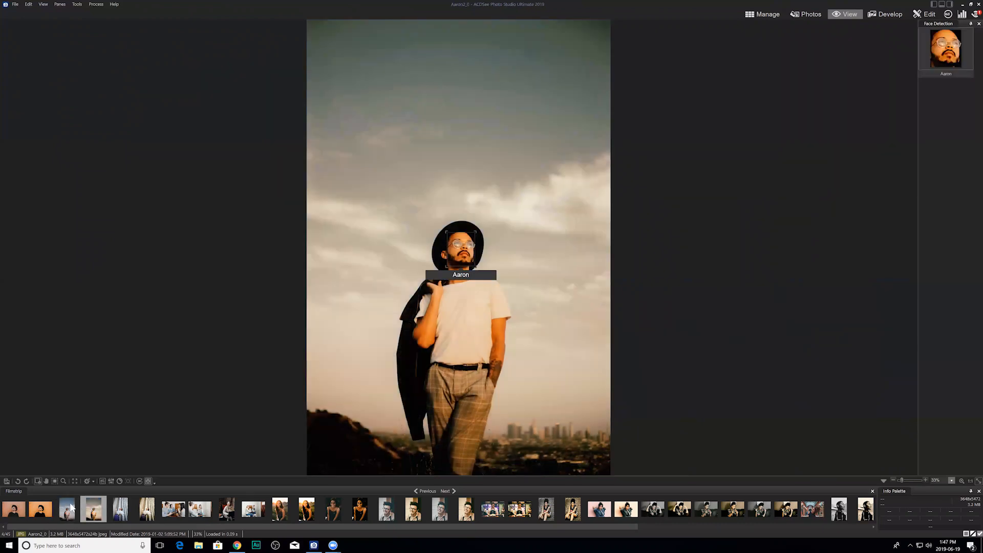
pyautogui.click(70, 507)
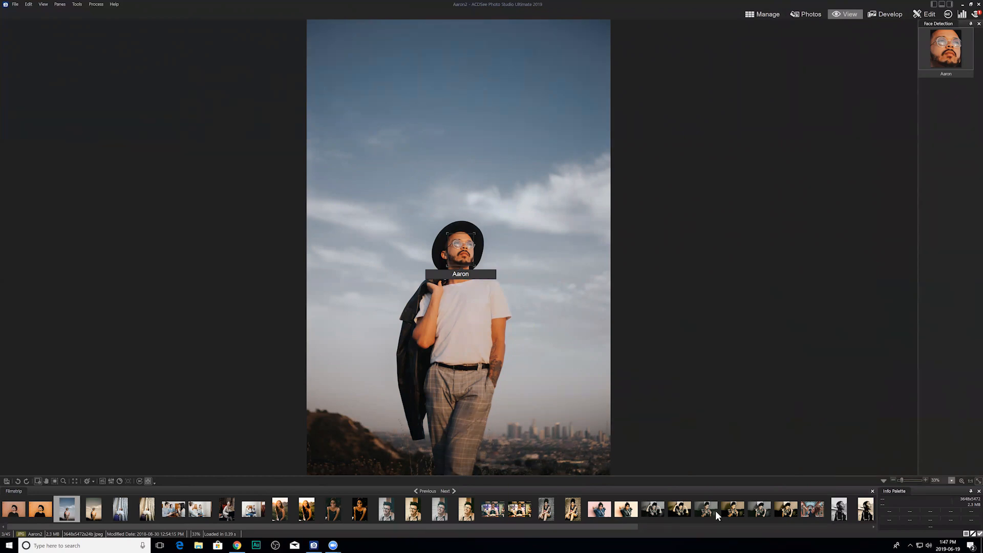
# Step: Open the group photo of four people at a table and toggle its face outlines off and on again
pyautogui.click(171, 513)
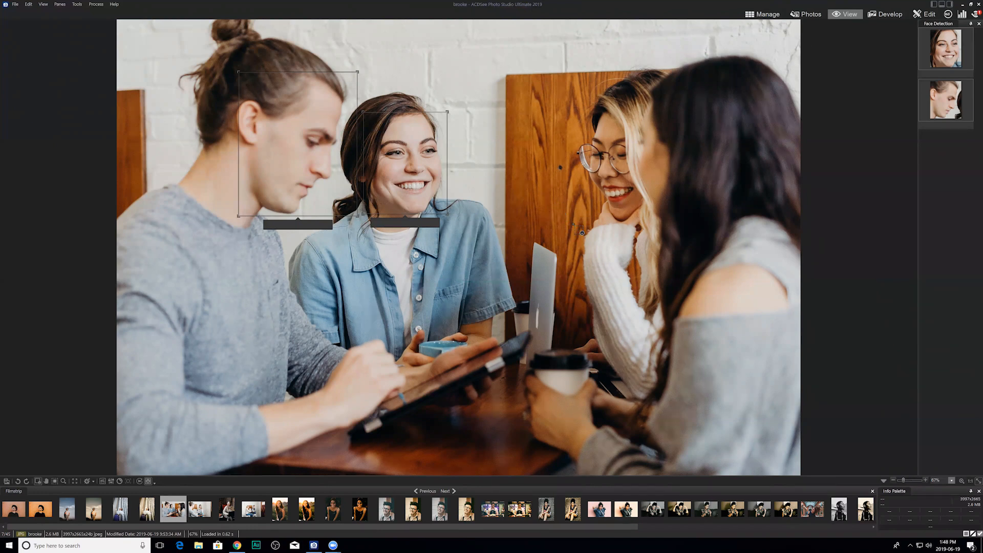
pyautogui.click(147, 481)
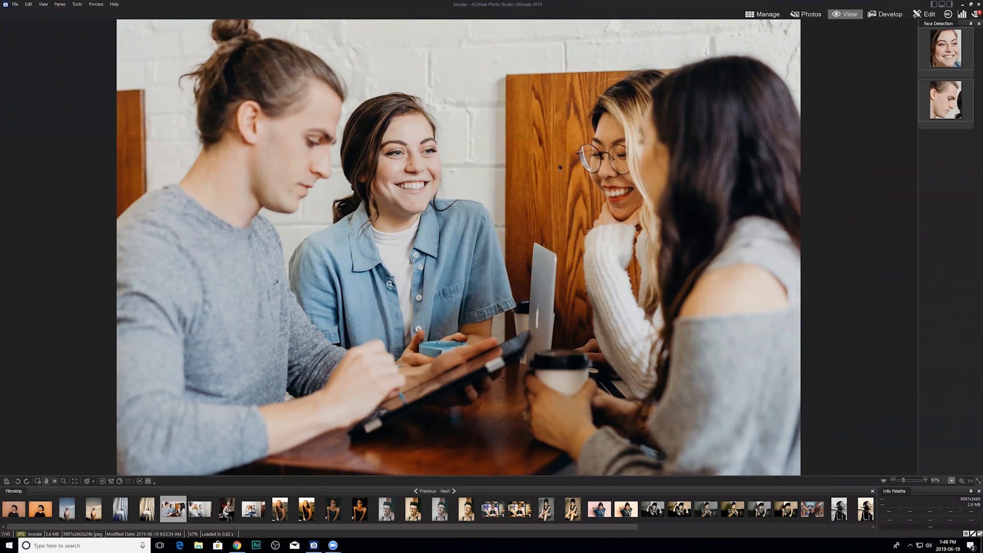
pyautogui.click(146, 481)
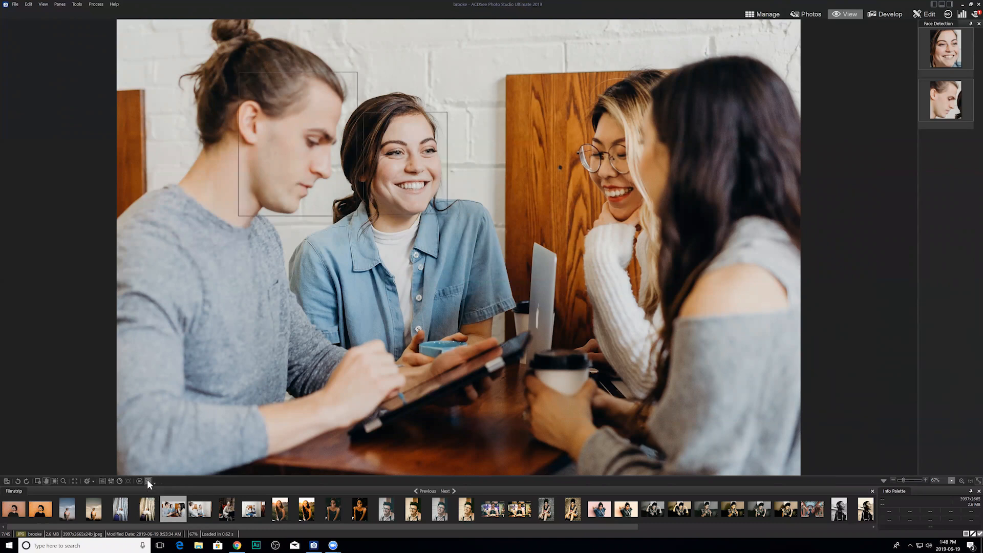
# Step: Outline the undetected face of the woman with glasses using the face tool and label it with her first name
pyautogui.click(38, 481)
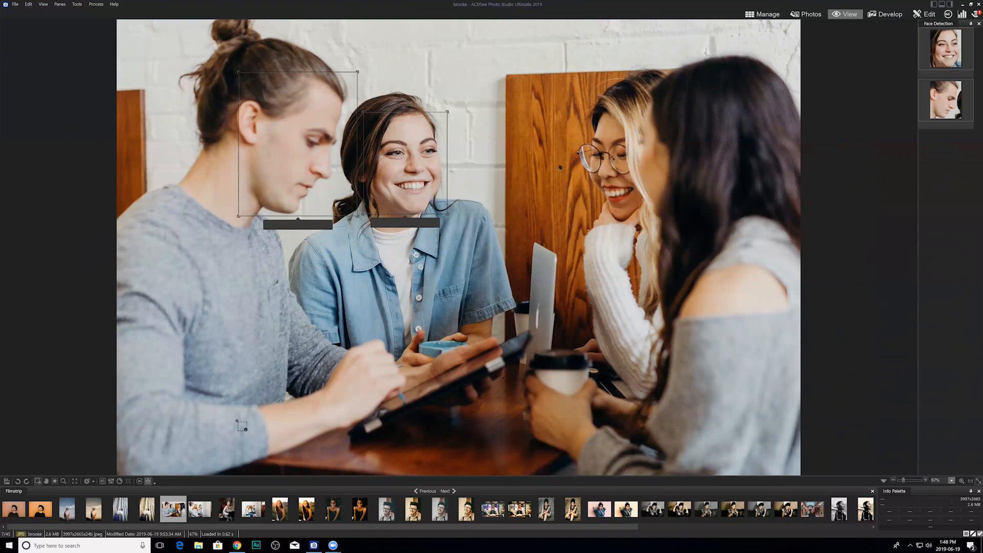
pyautogui.click(39, 480)
pyautogui.moveTo(564, 91); pyautogui.dragTo(656, 223)
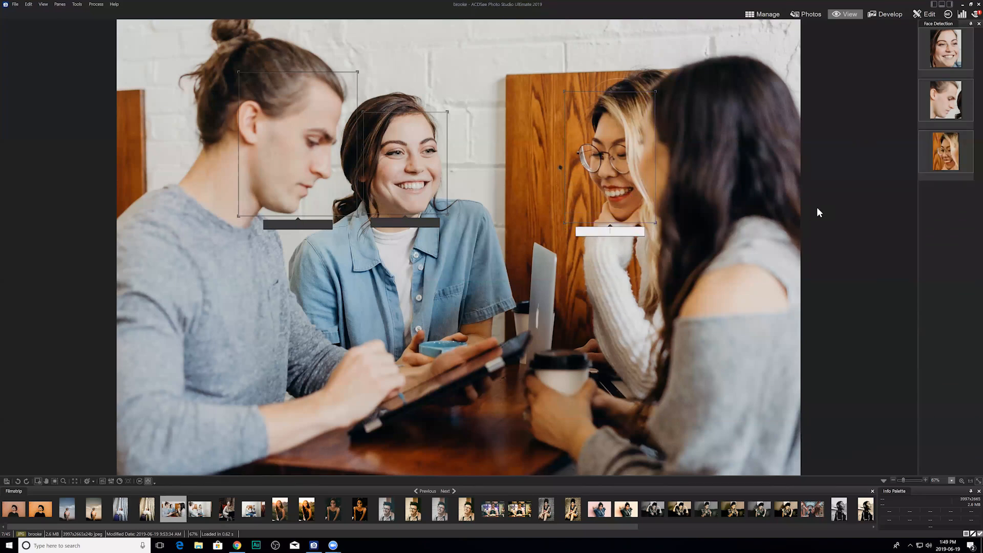
pyautogui.write('brooke')
pyautogui.press('Return')
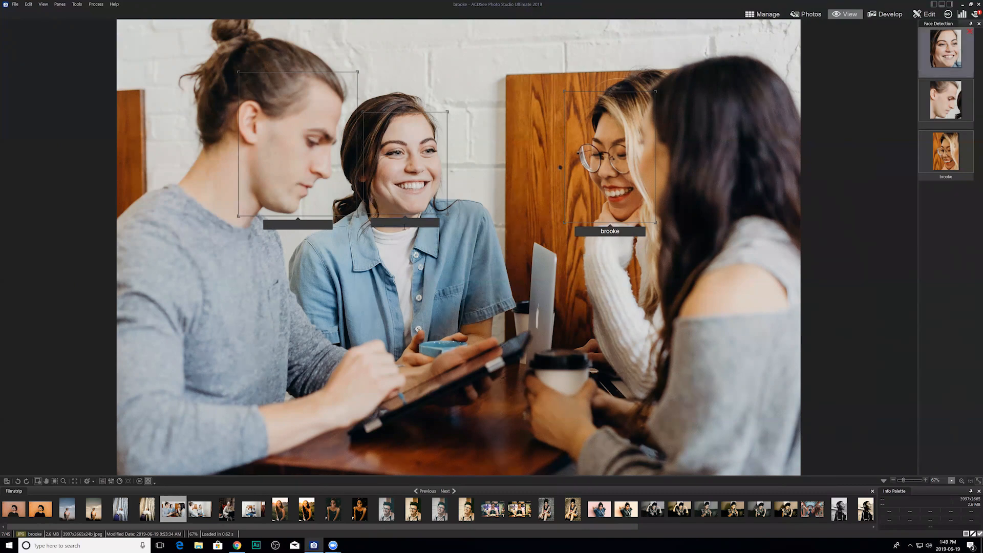
# Step: Label the faces of the smiling woman in the denim shirt and the man beside her with their first names
pyautogui.click(436, 223)
pyautogui.write('sara')
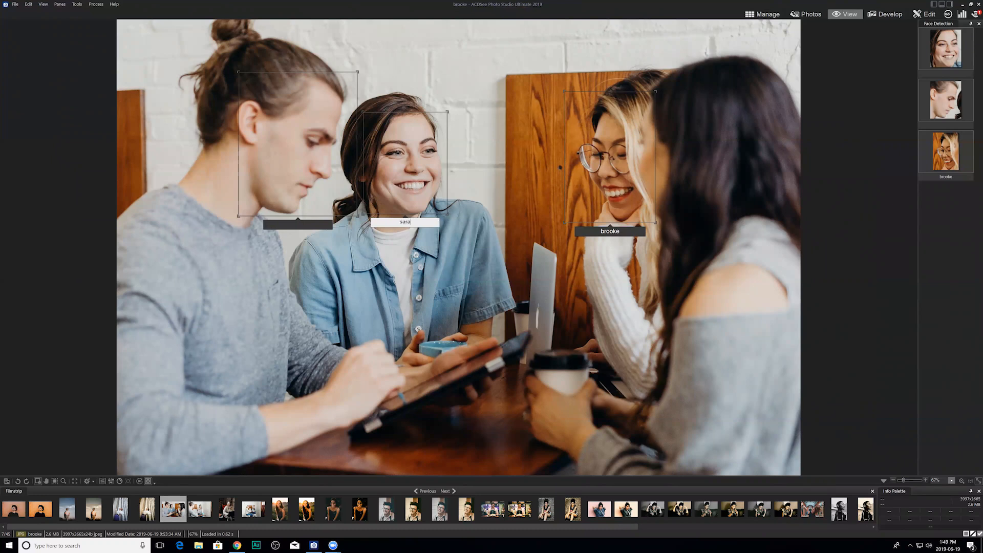
pyautogui.press('Return')
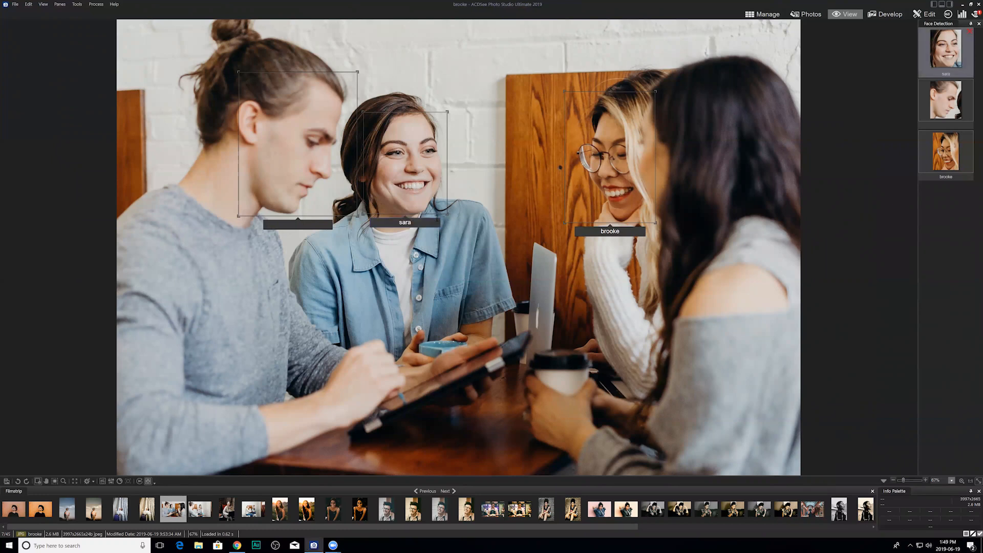
pyautogui.click(312, 224)
pyautogui.write('mike')
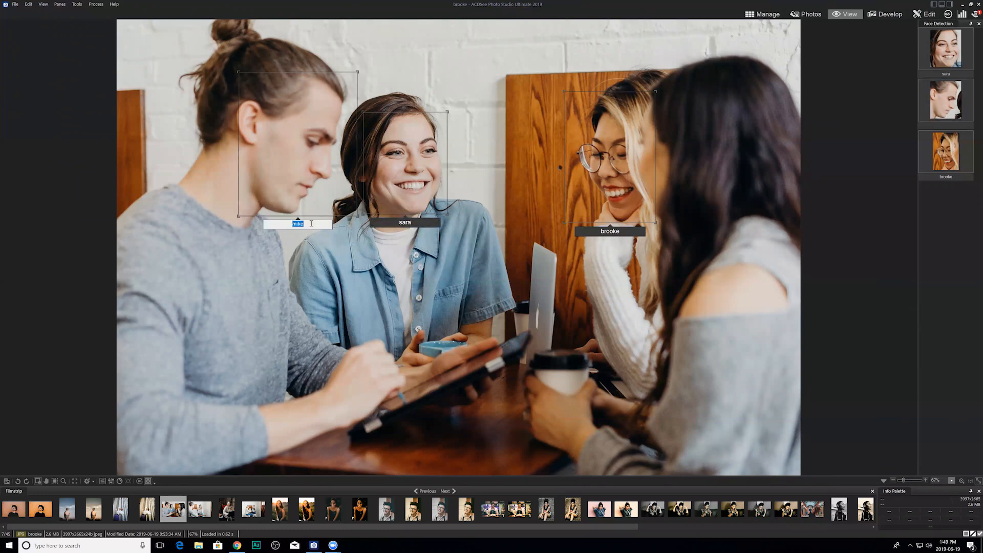
pyautogui.press('Return')
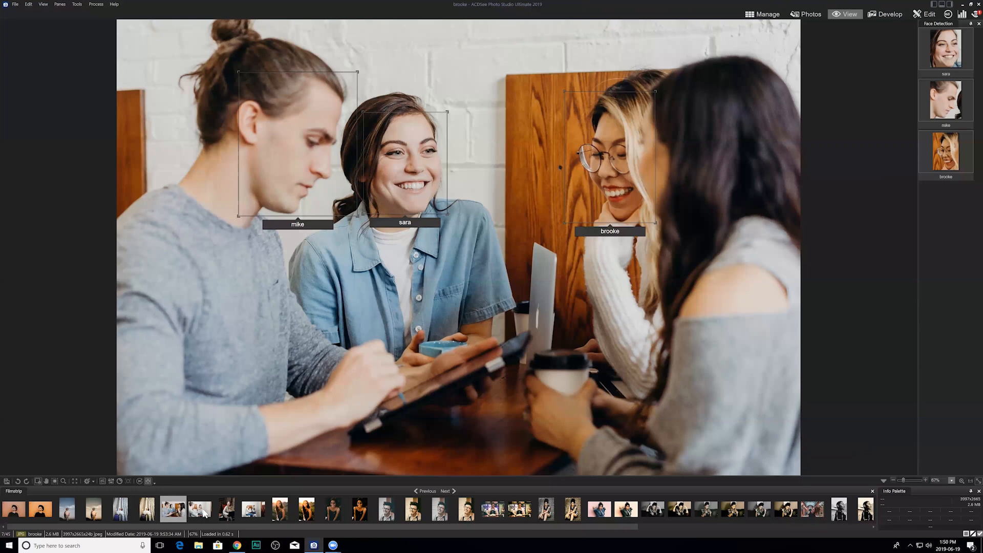
# Step: In the next photo, label the woman with glasses holding a cup with the same name as in the group photo
pyautogui.click(202, 514)
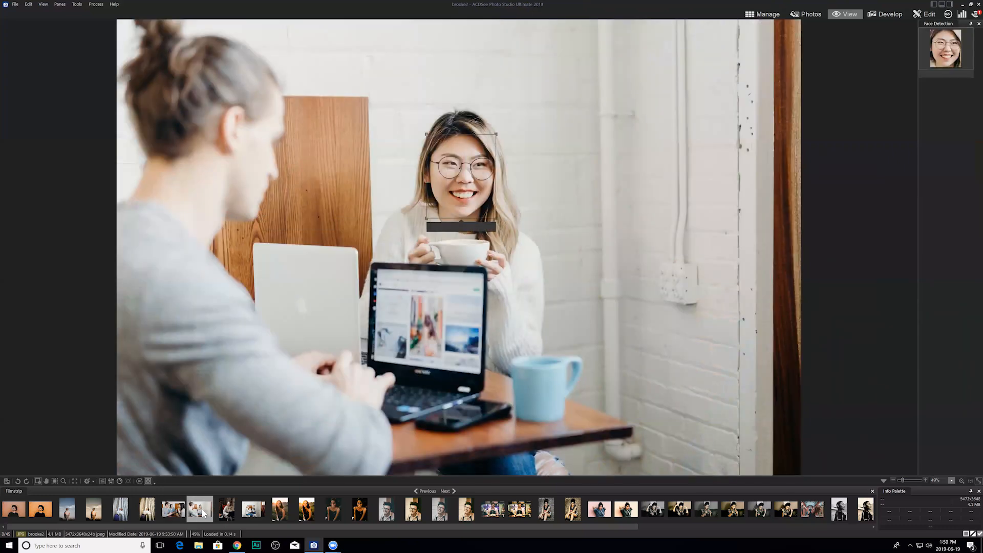
pyautogui.click(182, 510)
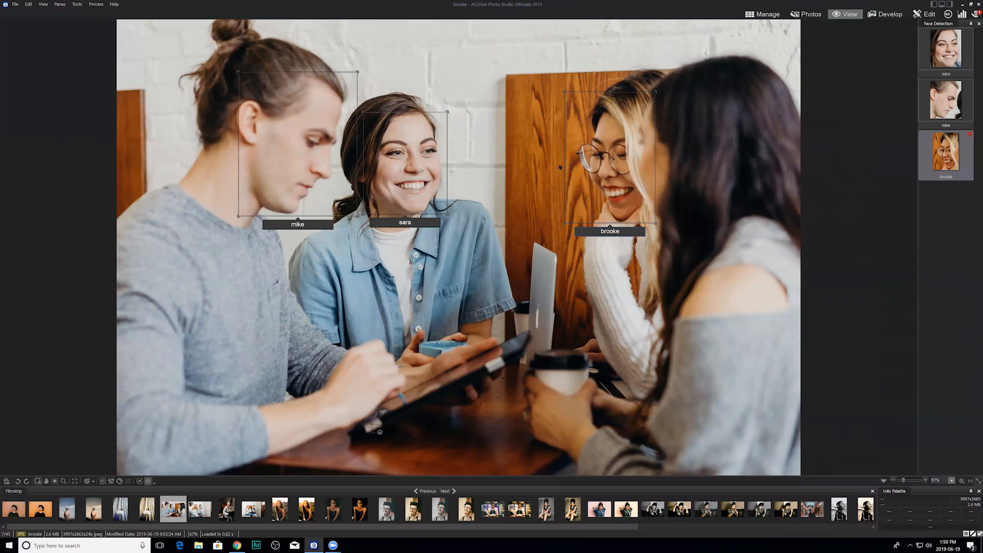
pyautogui.click(203, 515)
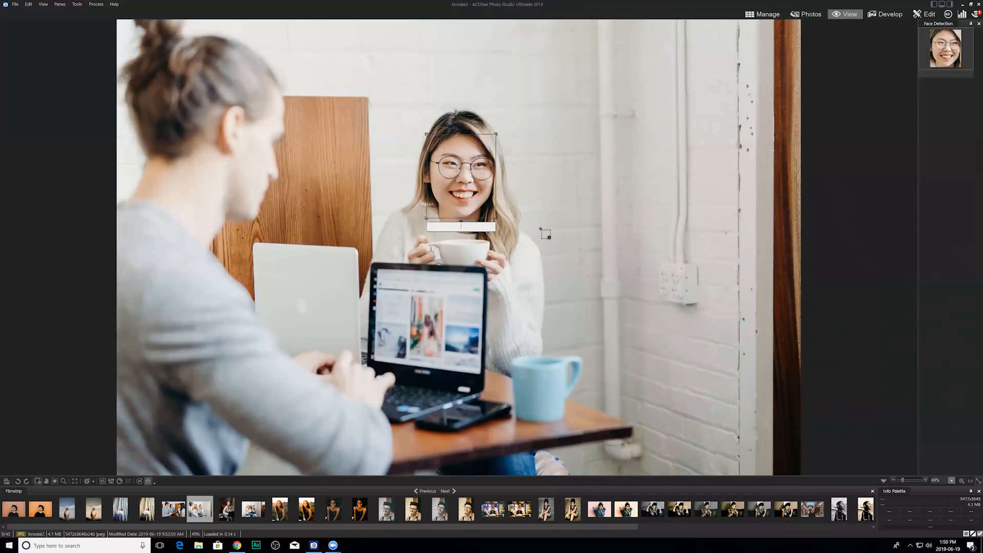
pyautogui.write('brooke')
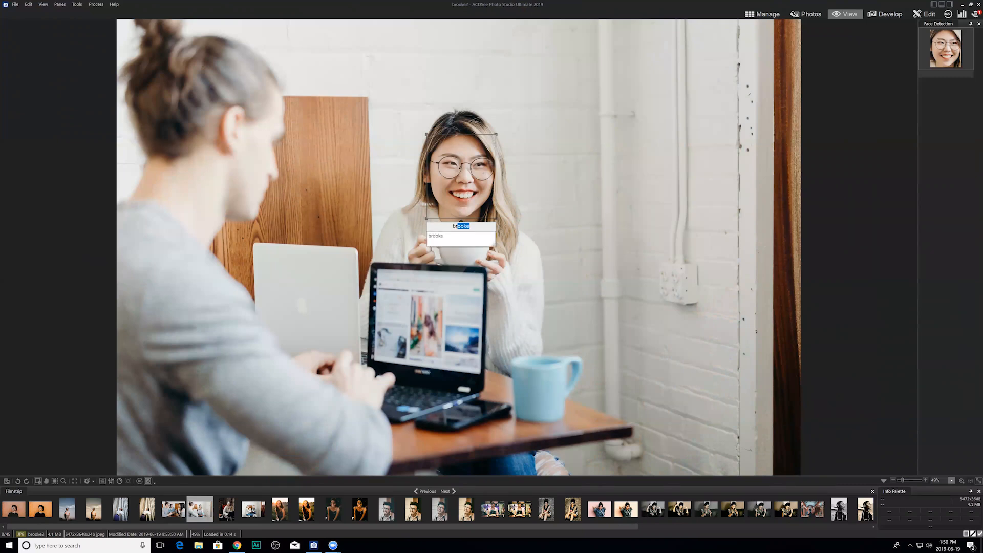
pyautogui.click(437, 236)
pyautogui.click(514, 231)
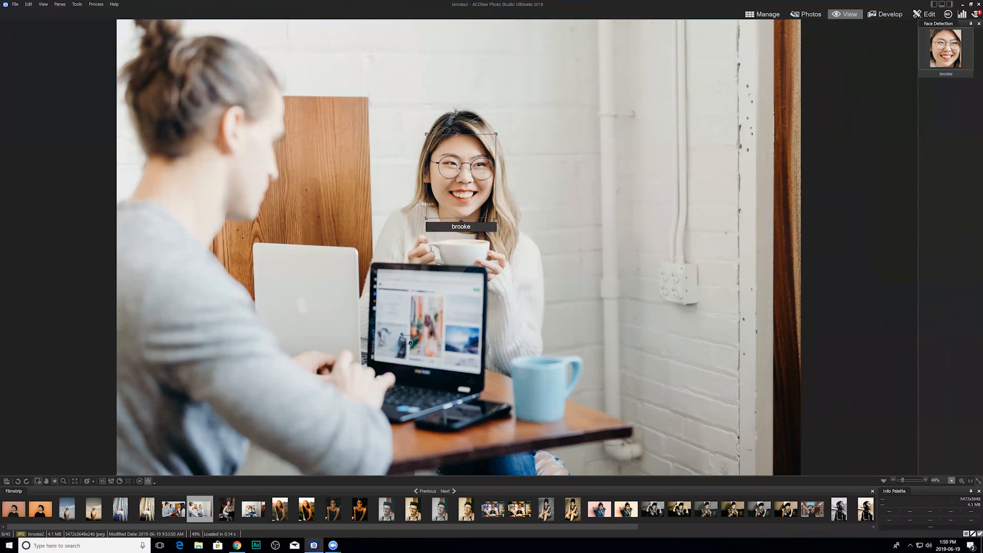
# Step: Check the face detection in the following two photos, the woman at a laptop and the couple at the café table
pyautogui.click(229, 511)
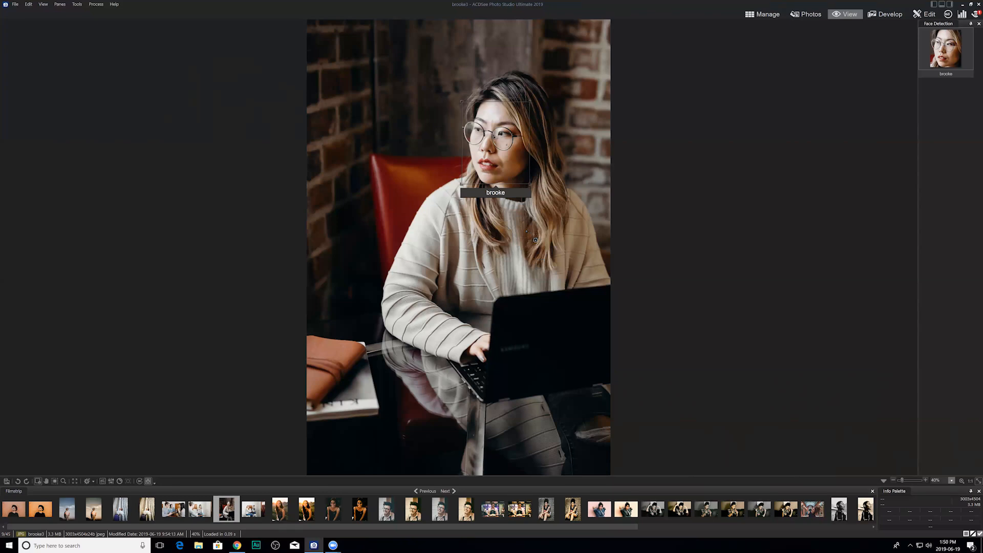
pyautogui.click(261, 512)
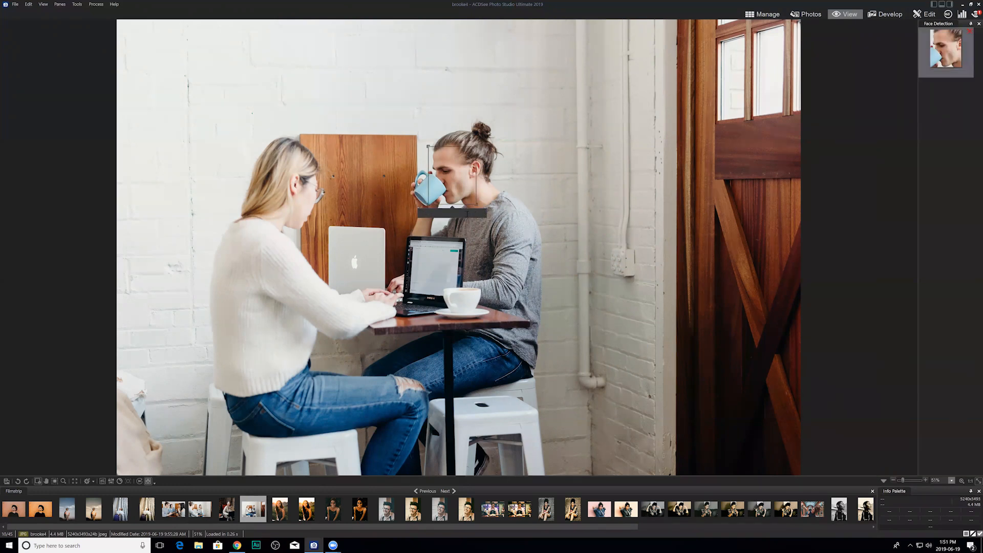
# Step: Check the face labels in the sunset portrait and the darker portrait of the long-haired woman in the patterned dress
pyautogui.click(286, 515)
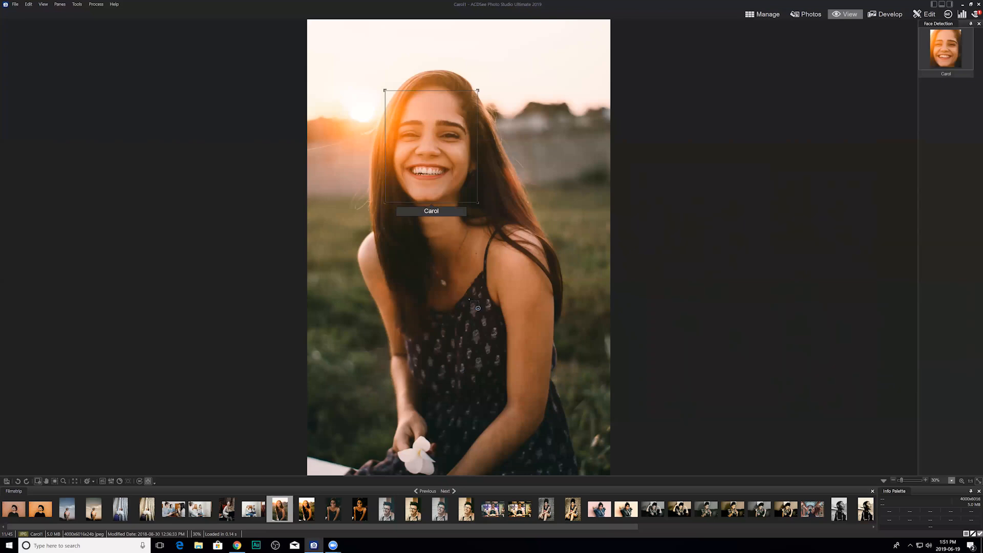
pyautogui.click(334, 511)
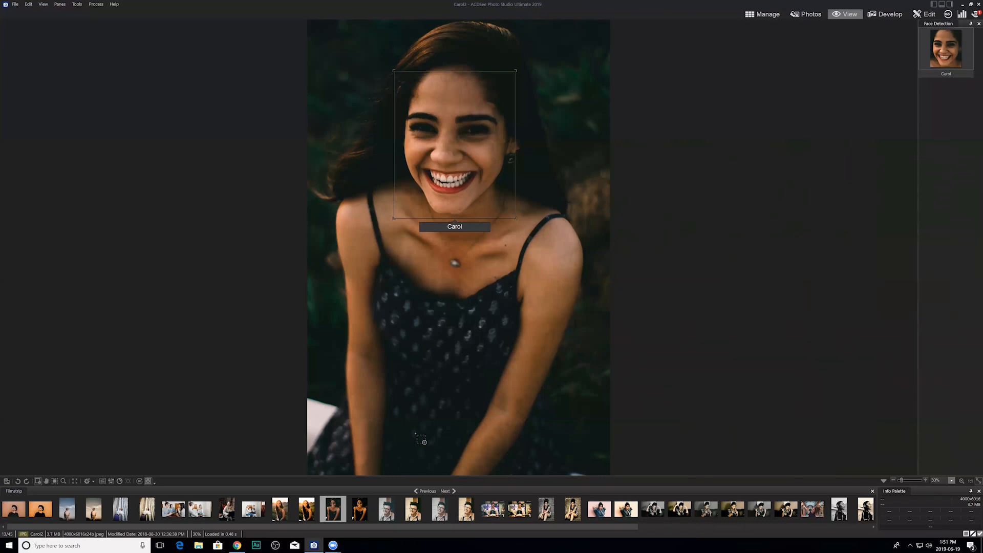
# Step: In the group photo, remove the face outline of the woman with glasses, redraw it and label it with a different first name
pyautogui.click(179, 514)
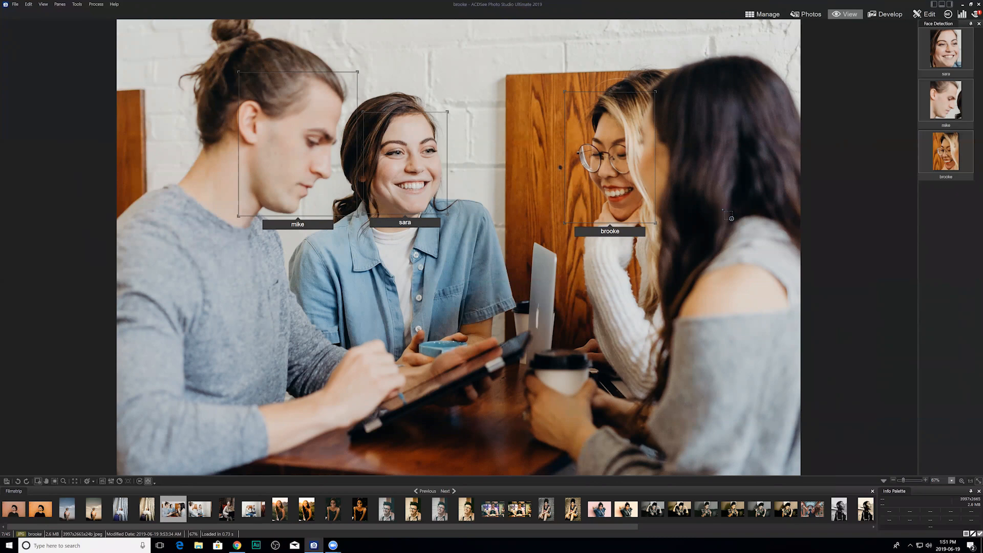
pyautogui.click(651, 95)
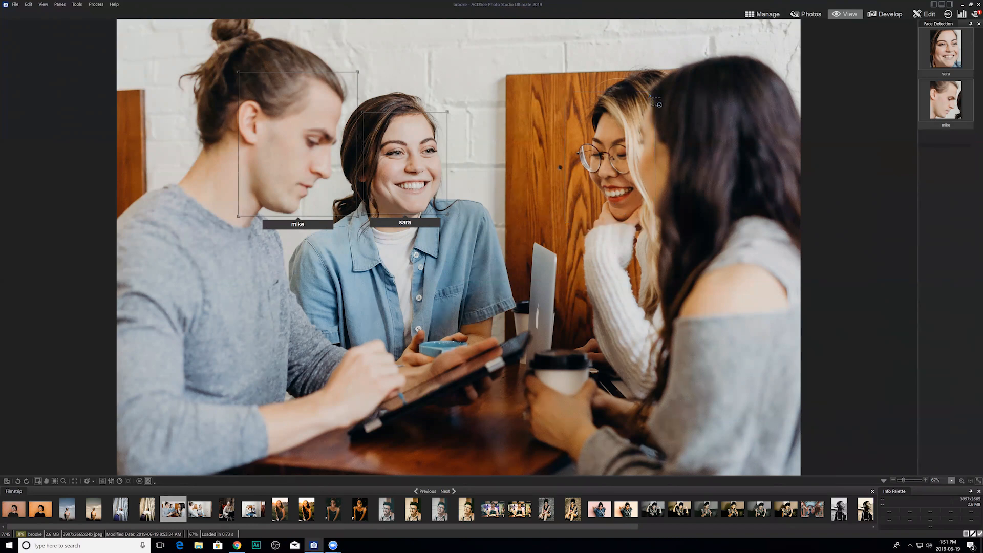
pyautogui.moveTo(576, 94); pyautogui.dragTo(662, 237)
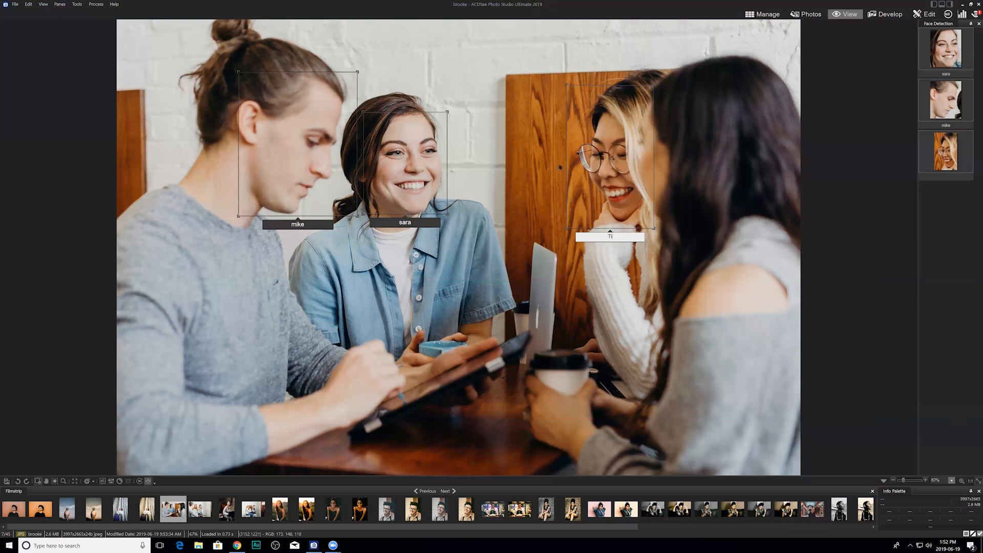
pyautogui.write('Tina')
pyautogui.press('Return')
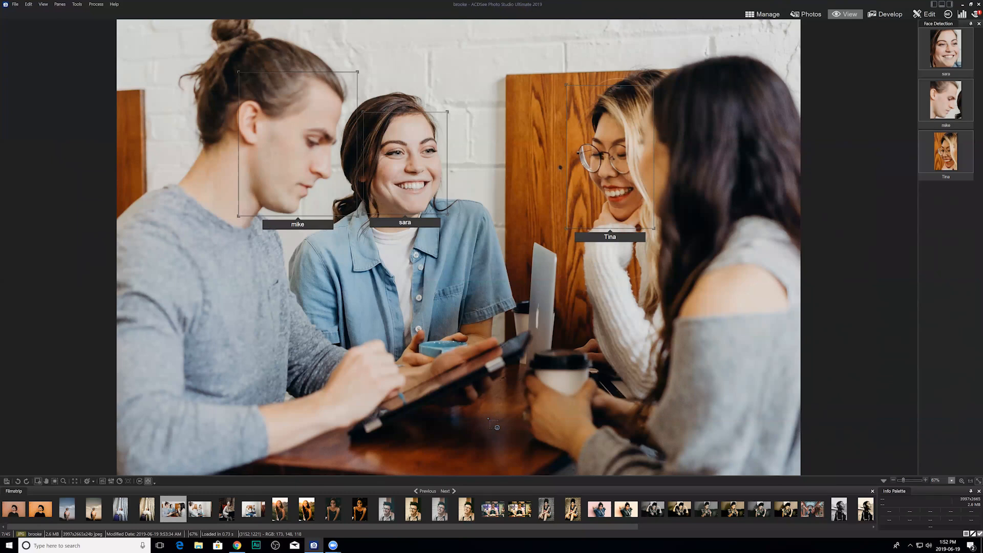
# Step: Check the face detection in the portraits of the man with glasses and the woman in the denim jacket
pyautogui.click(388, 518)
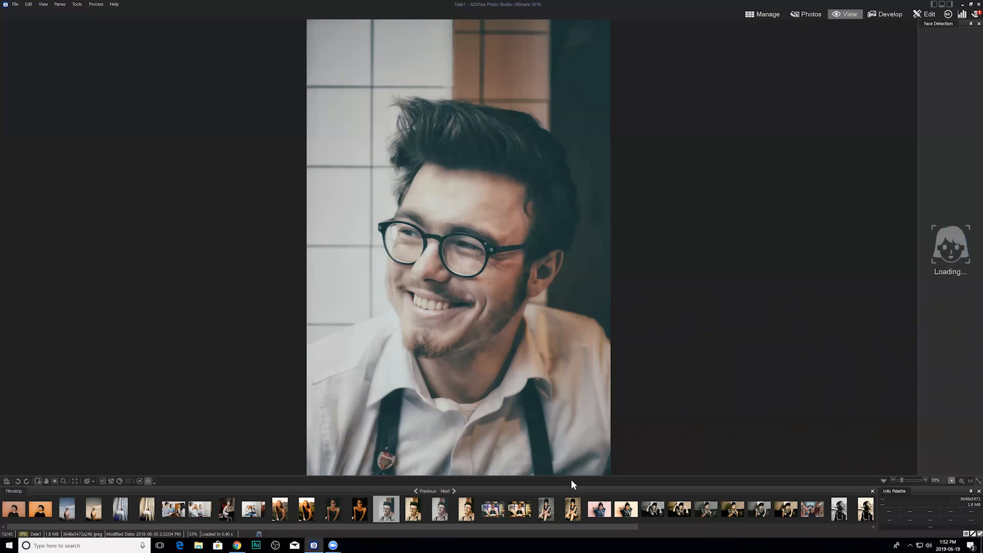
pyautogui.click(605, 513)
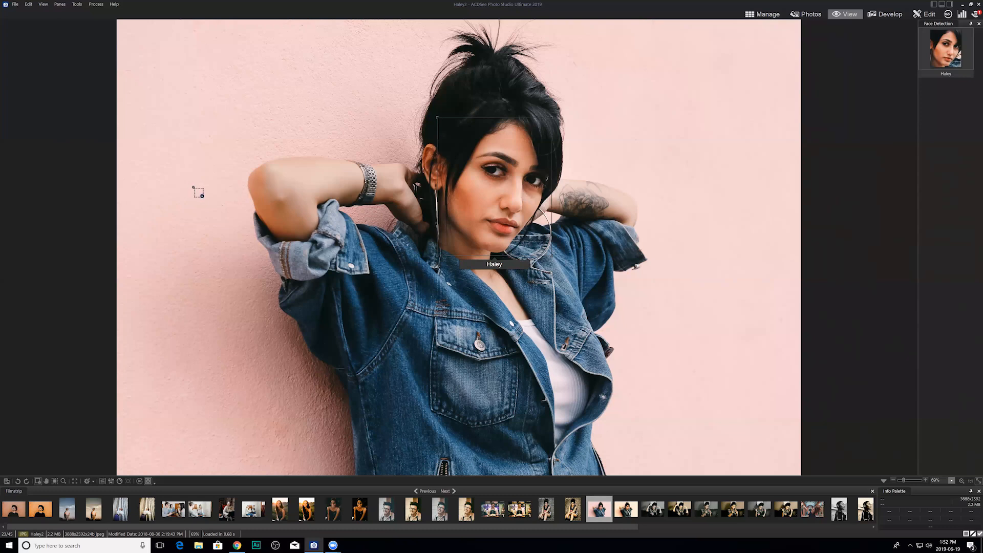
# Step: Open the People Manager, move it clear of the face and enlarge it to show the full list of people
pyautogui.click(75, 4)
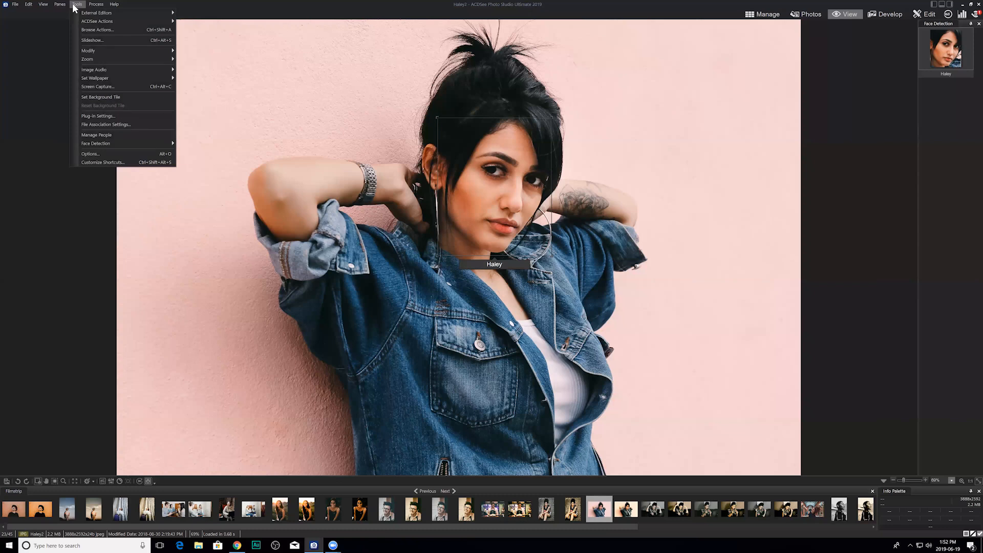
pyautogui.click(102, 135)
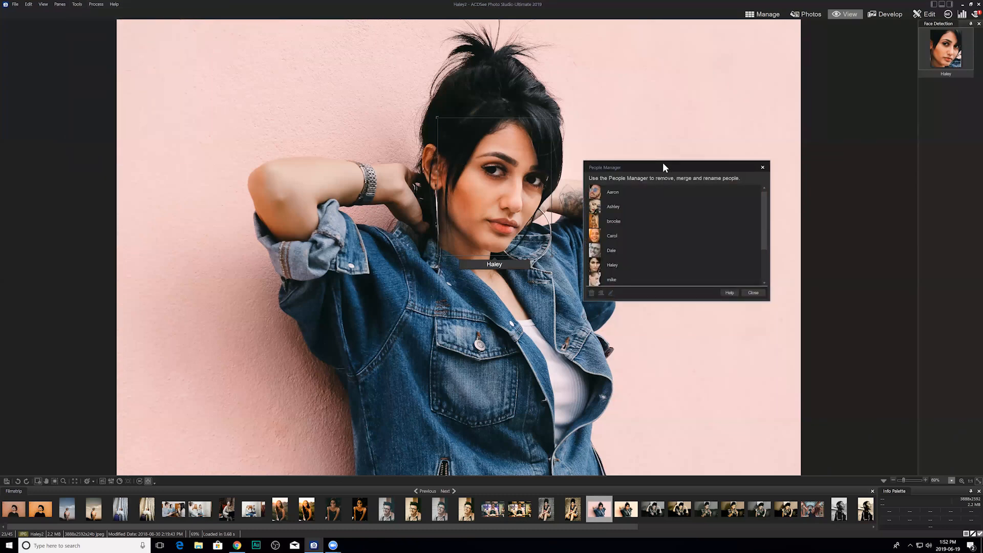
pyautogui.moveTo(662, 165); pyautogui.dragTo(699, 71)
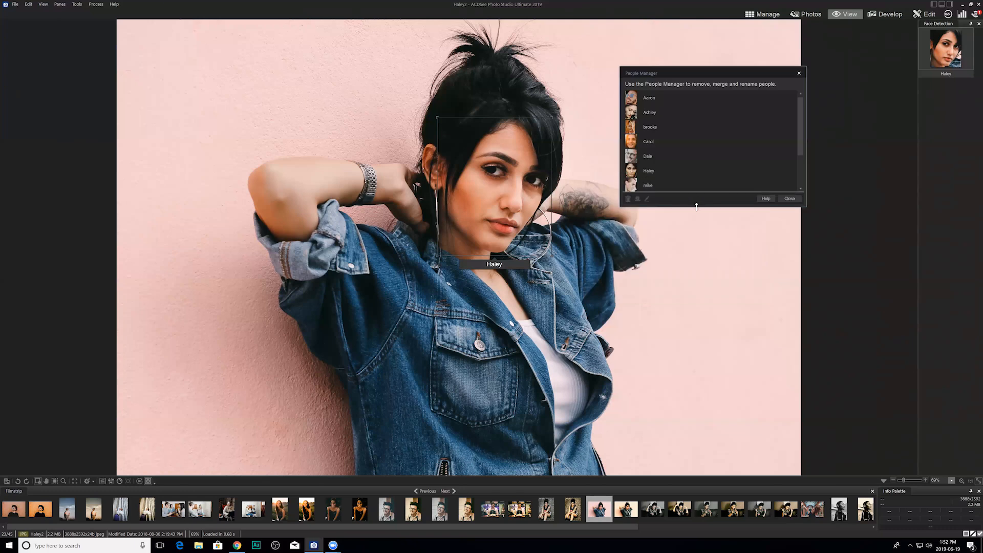
pyautogui.moveTo(696, 206); pyautogui.dragTo(697, 302)
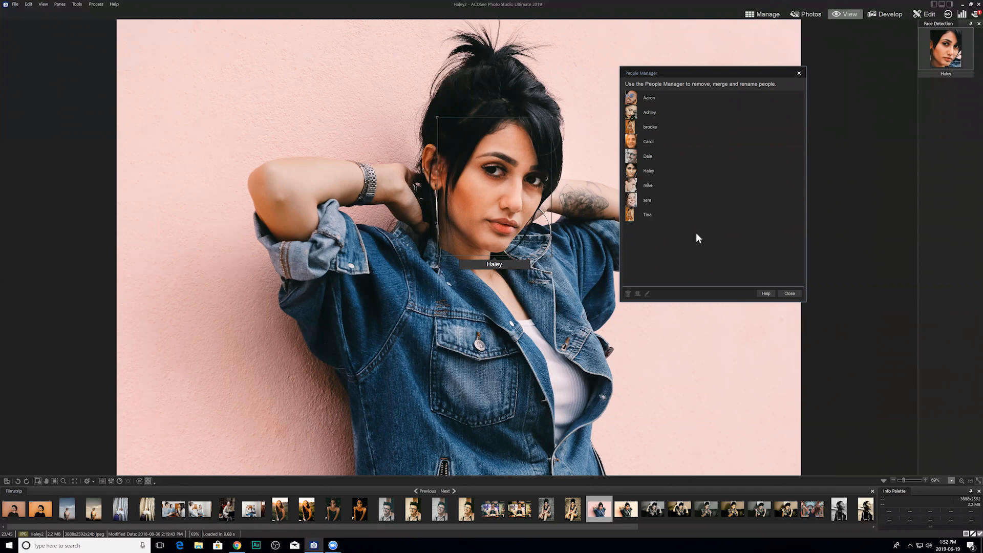
# Step: Review the entries for the woman with glasses and the woman in the denim jacket, and close the People Manager
pyautogui.click(667, 129)
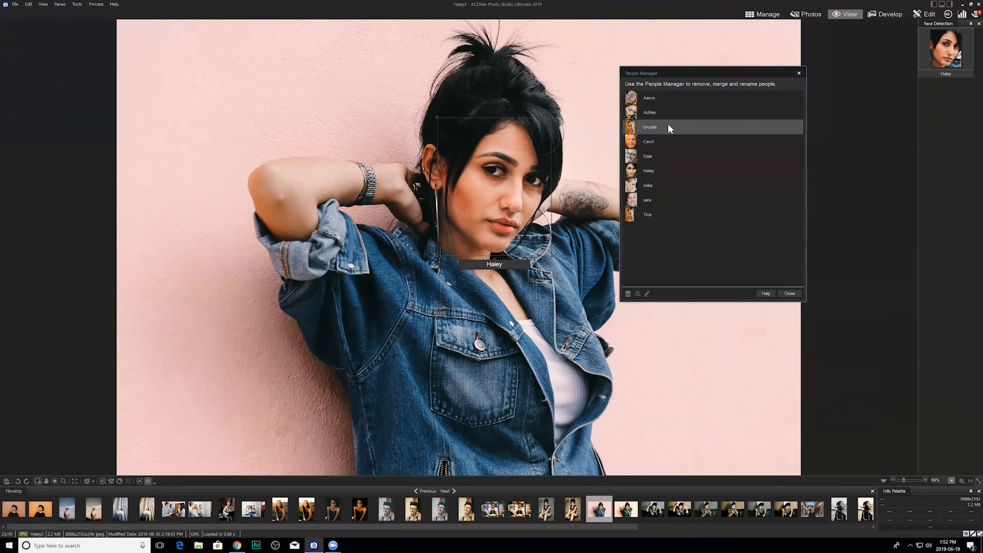
pyautogui.click(670, 214)
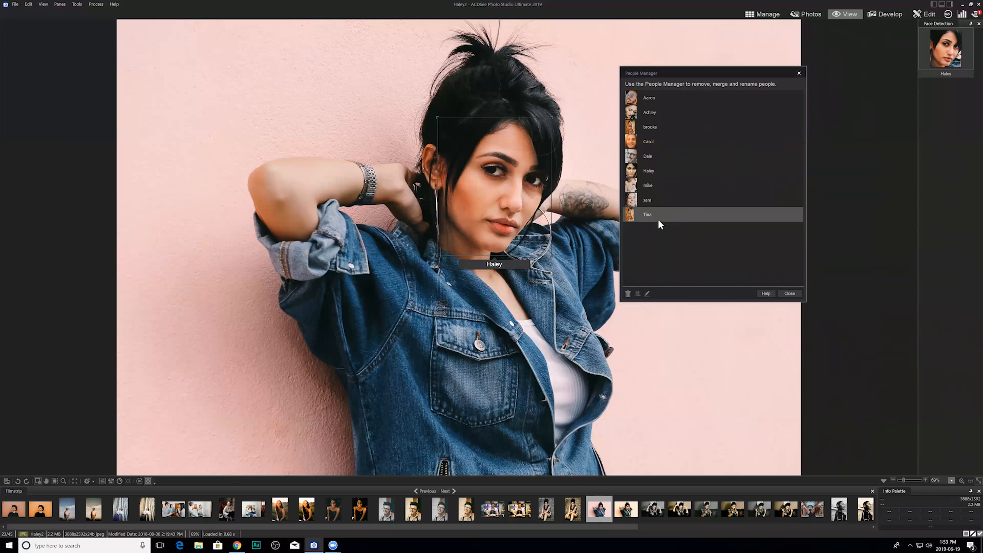
pyautogui.click(669, 170)
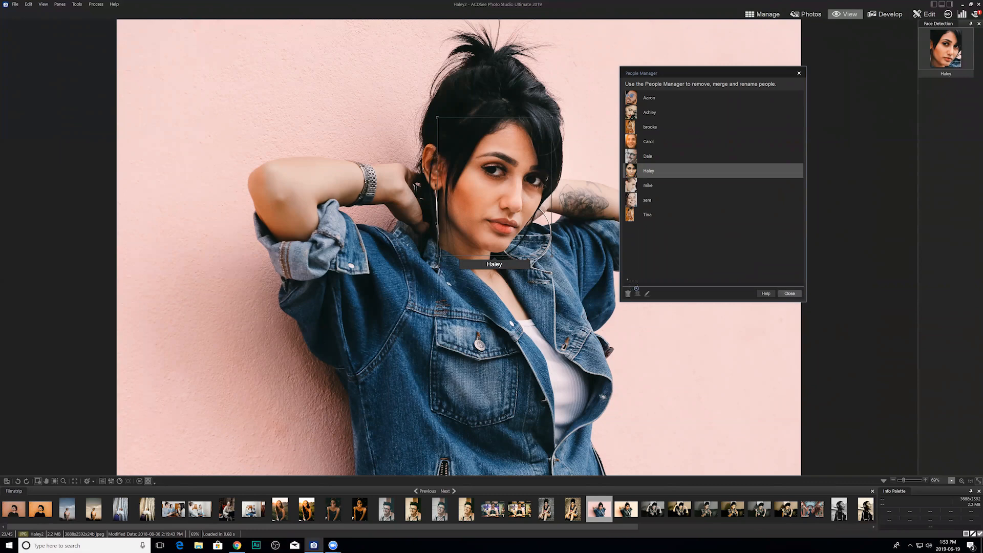
pyautogui.click(796, 293)
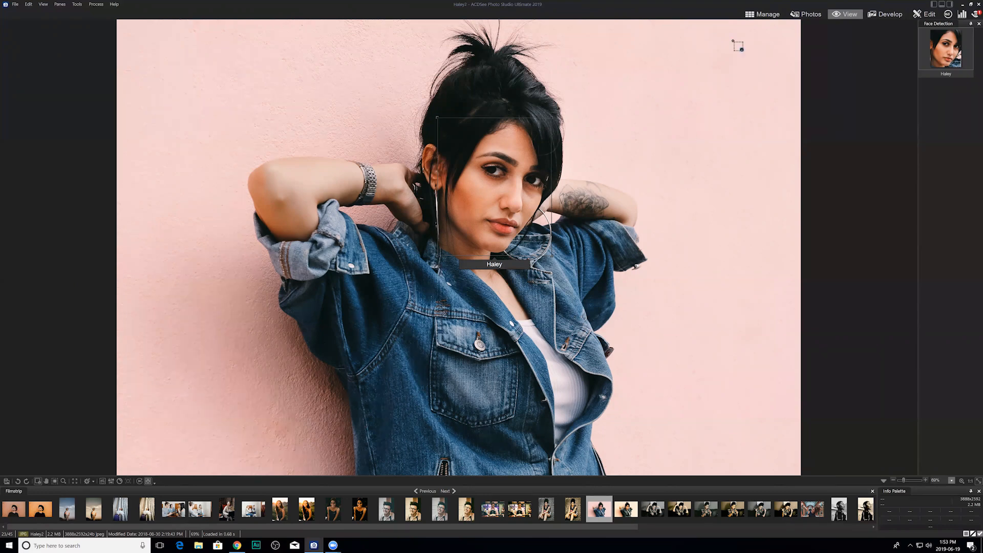
# Step: Switch to Manage mode and look through the Catalog's groups, including the People category
pyautogui.click(761, 14)
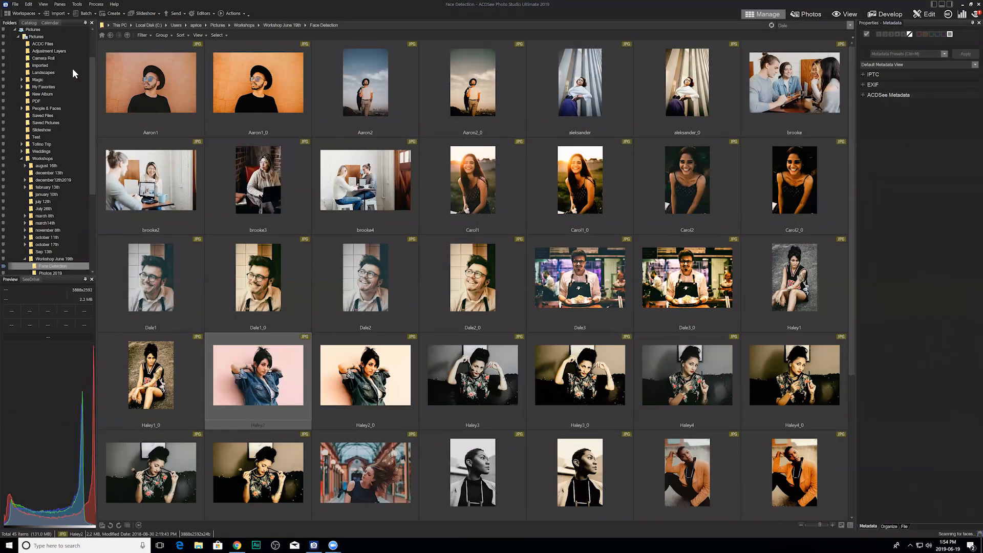
pyautogui.click(29, 23)
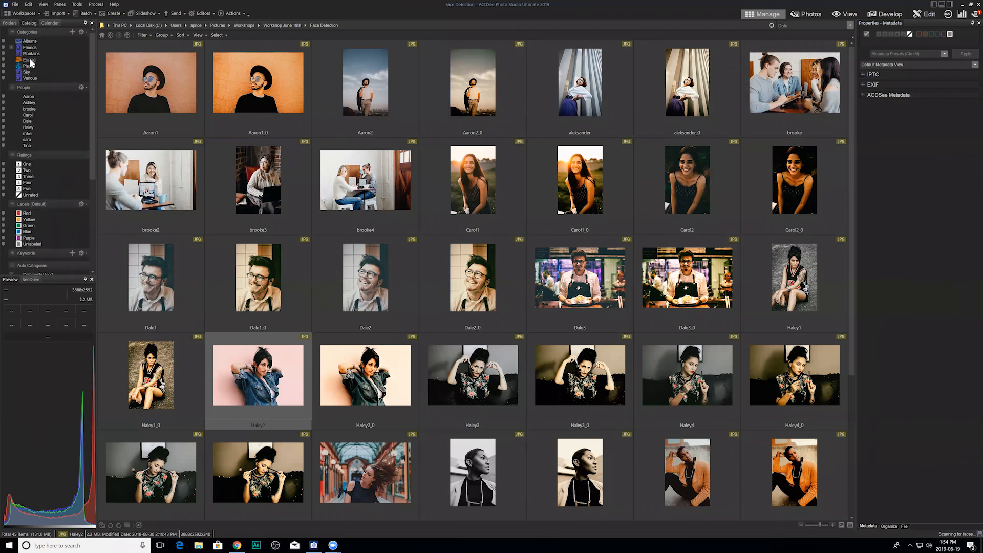
pyautogui.click(3, 60)
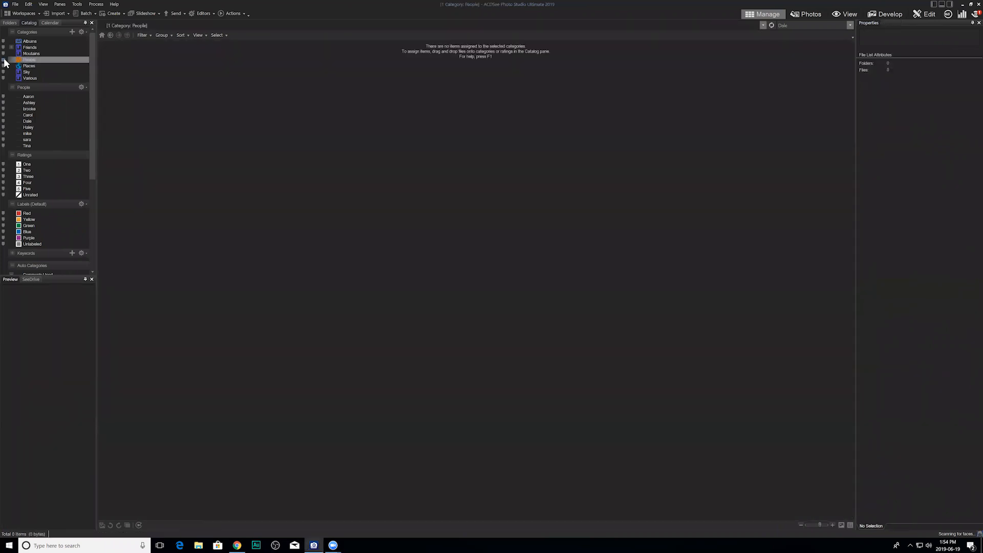
pyautogui.click(29, 60)
pyautogui.scroll(-5, 82, 104)
pyautogui.scroll(-3, 86, 106)
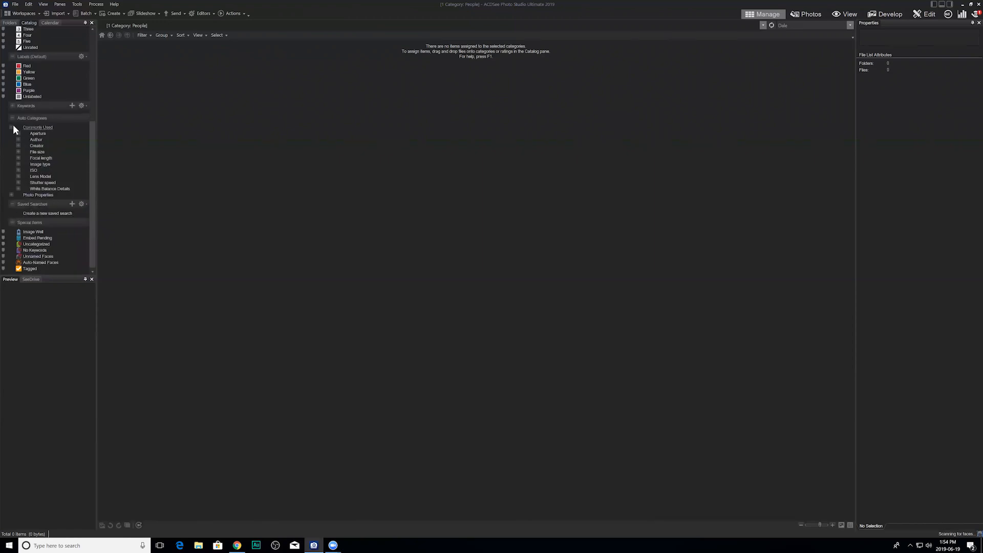
pyautogui.scroll(8, 40, 161)
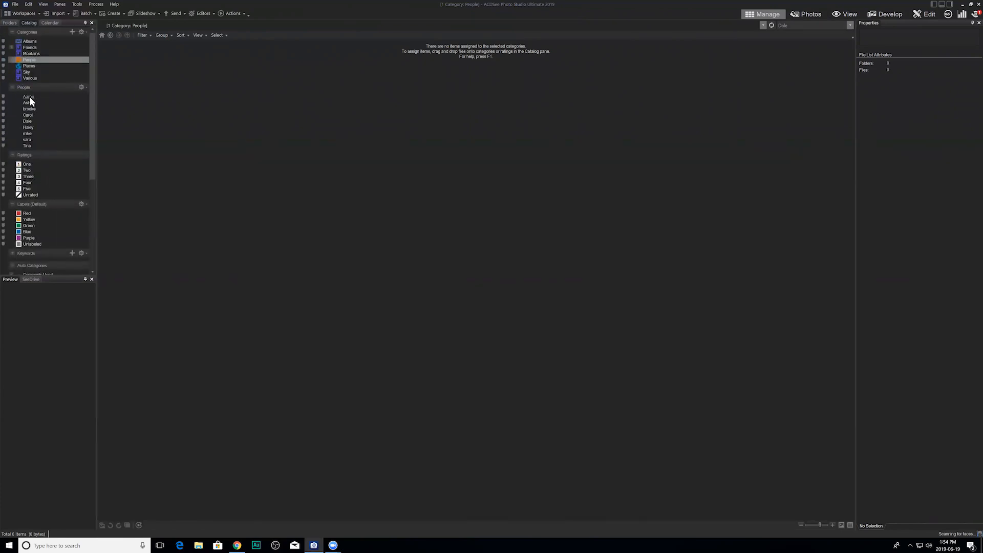
# Step: View the catalogued photos of the first three named people and of the last one in the People list
pyautogui.click(29, 97)
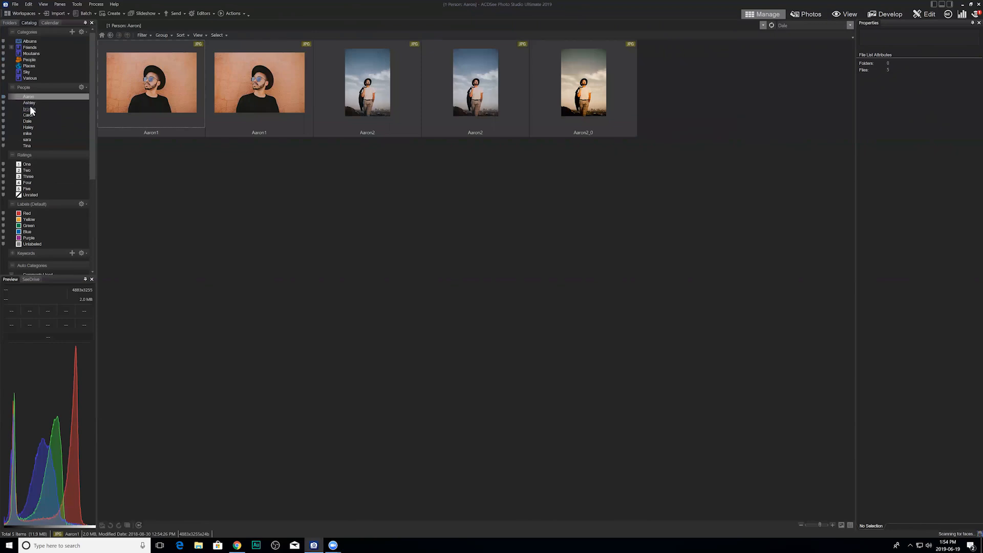
pyautogui.click(29, 103)
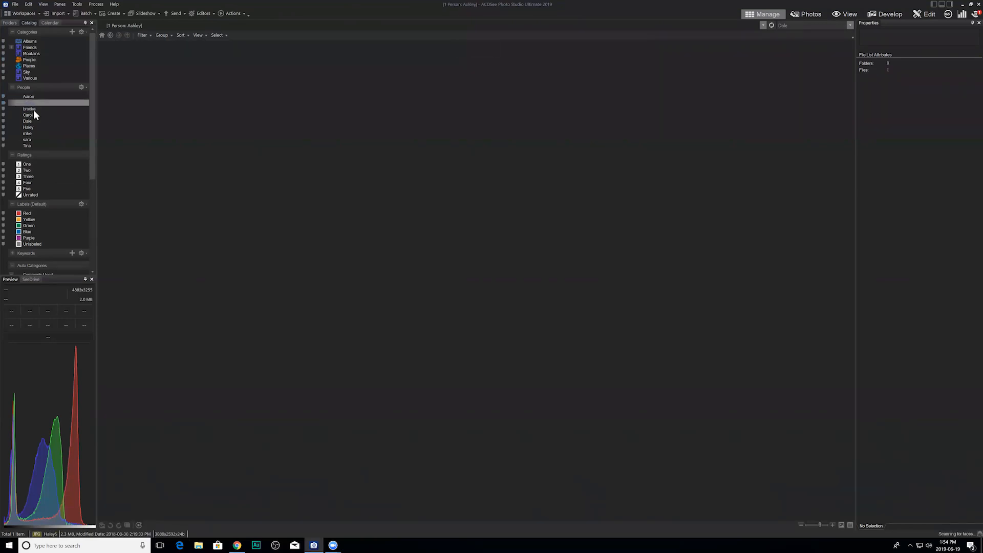
pyautogui.click(29, 109)
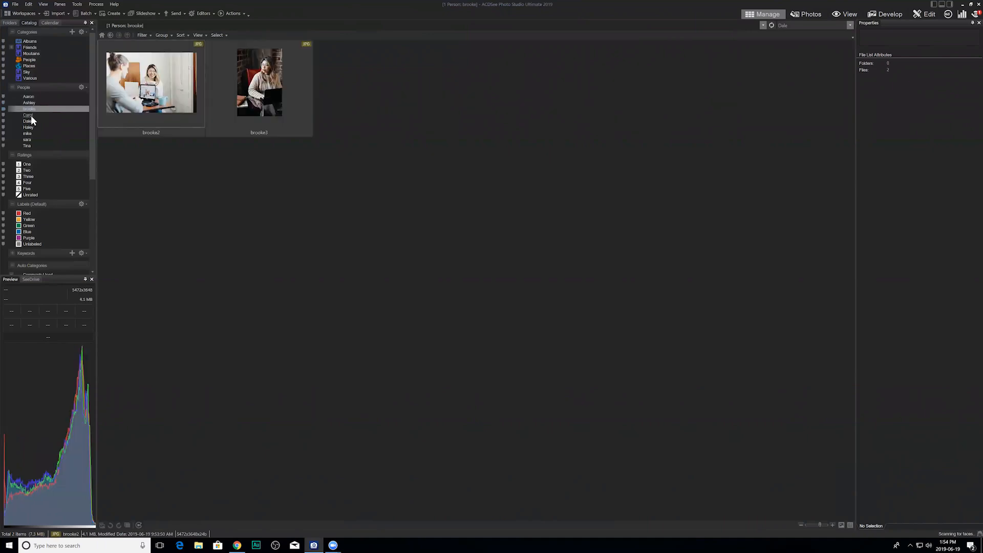
pyautogui.click(27, 146)
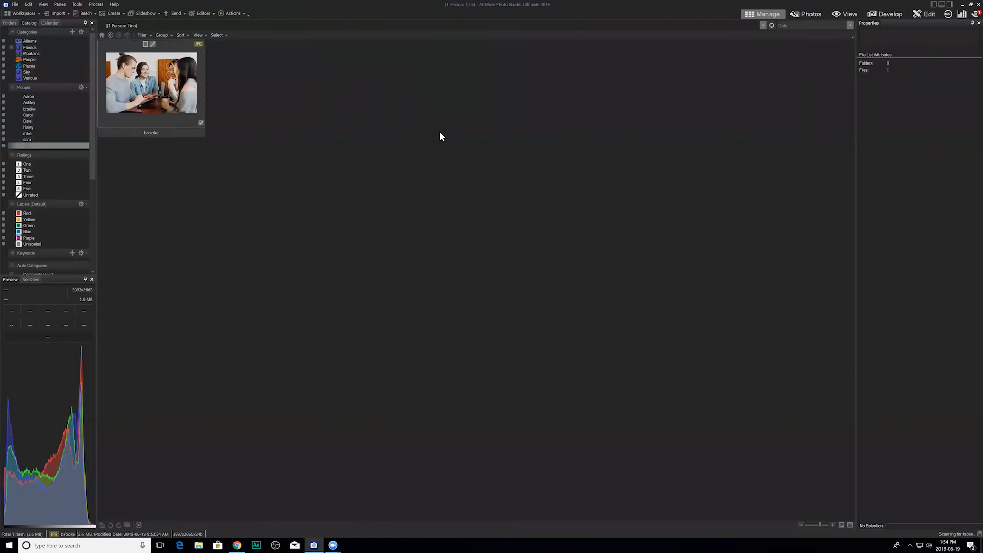
# Step: Search the photo library for the person's name already entered in the quick search
pyautogui.click(817, 25)
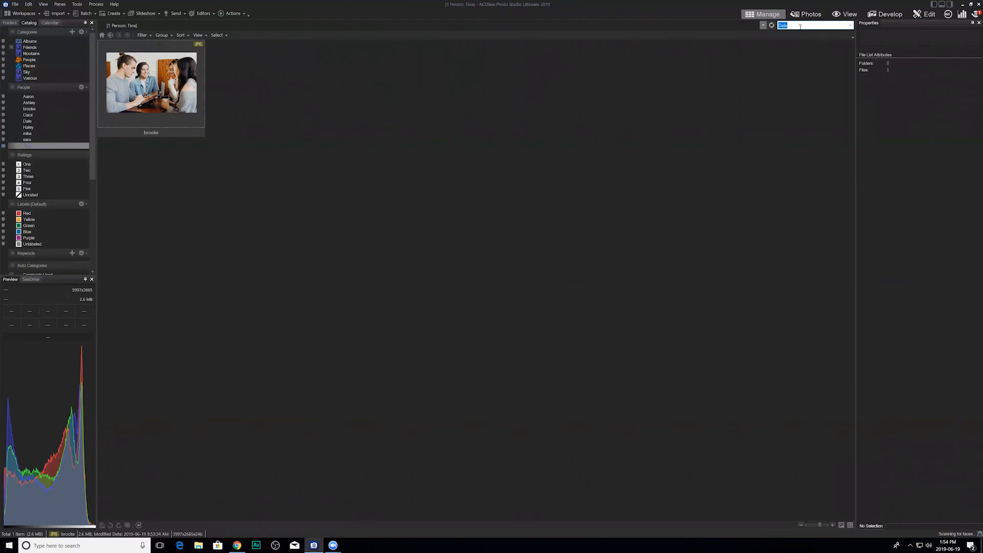
pyautogui.click(800, 26)
pyautogui.press('Return')
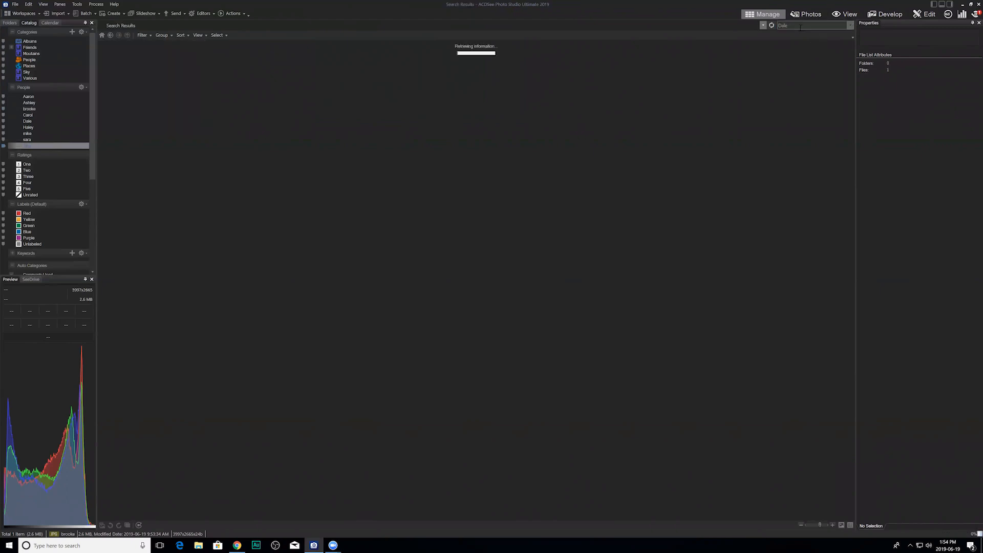
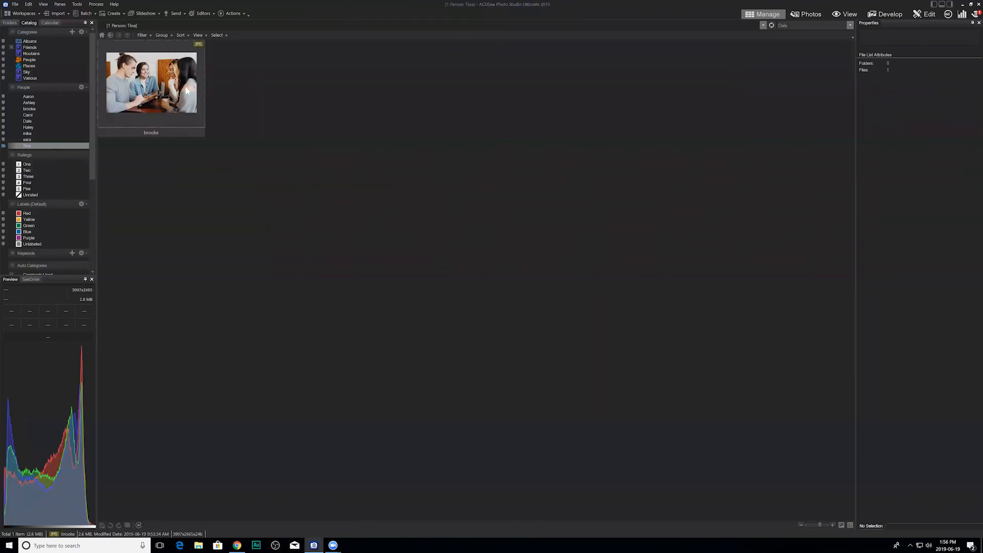
# Step: Open the group photo in Develop mode
pyautogui.click(186, 92)
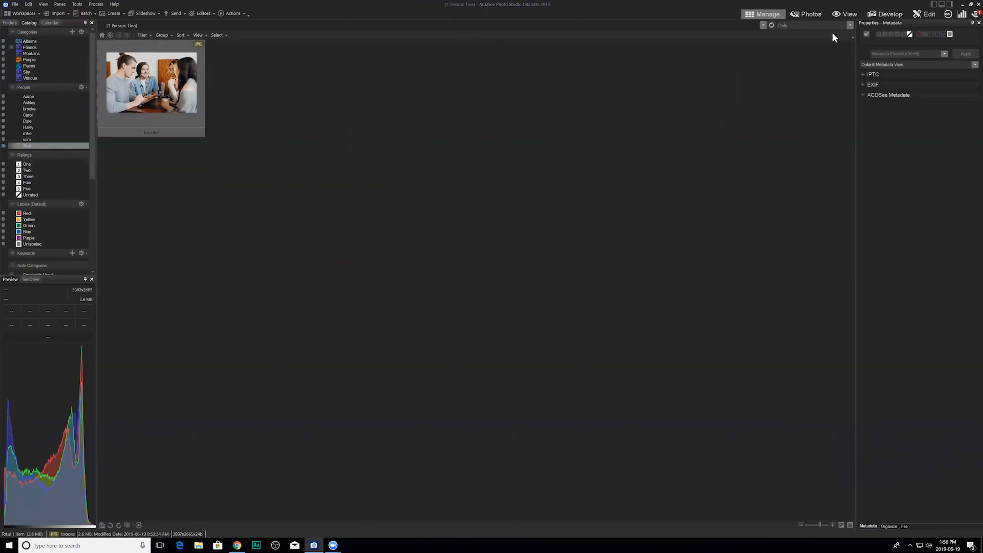
pyautogui.click(884, 12)
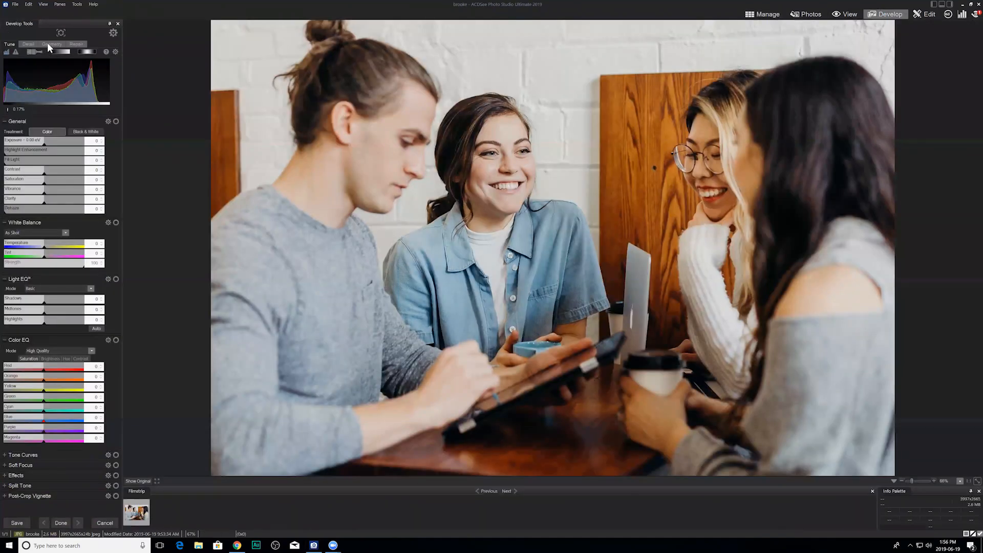
# Step: Try cropping the group photo to about 3047 × 2032 pixels at its original proportions, reset it and return to the Tune adjustments
pyautogui.click(47, 44)
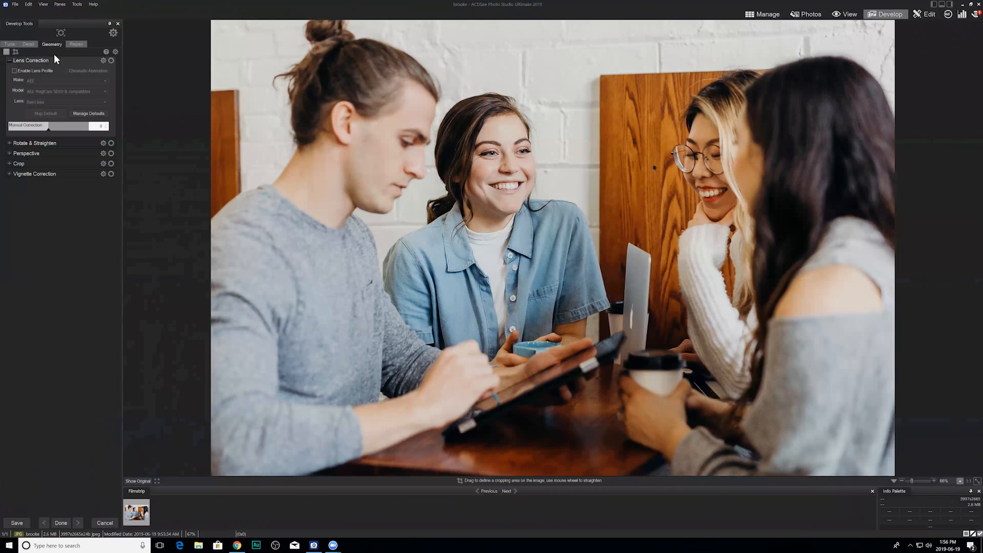
pyautogui.click(30, 165)
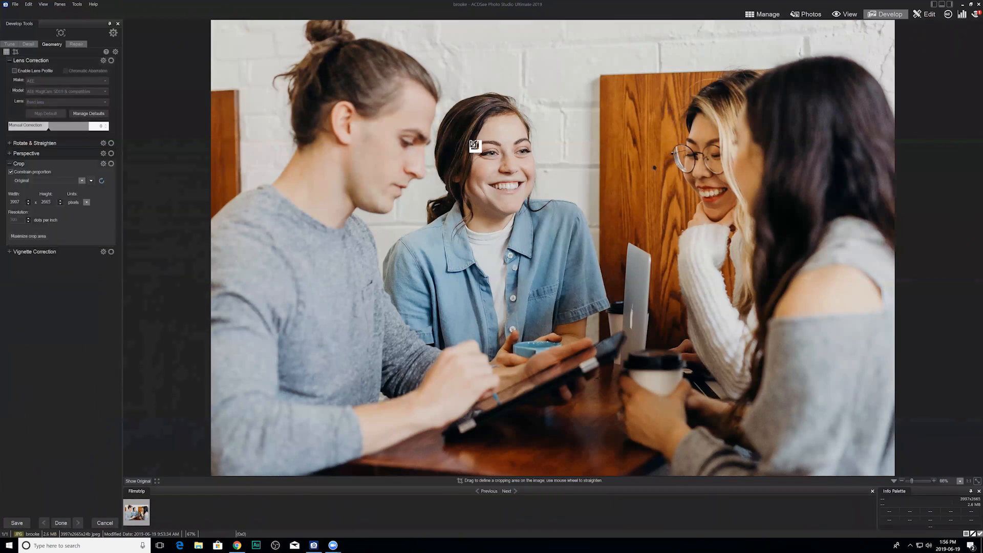
pyautogui.moveTo(298, 63); pyautogui.dragTo(766, 353)
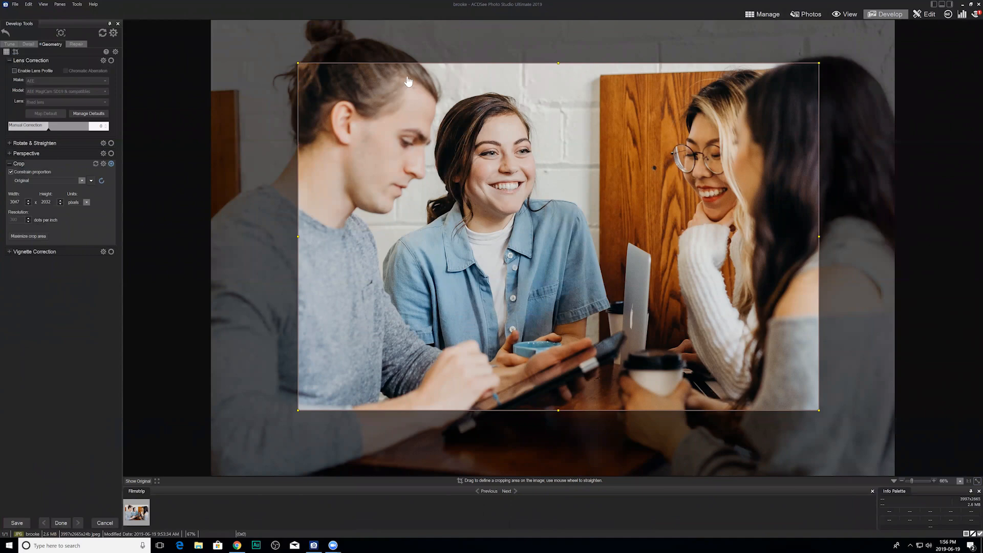
pyautogui.click(101, 34)
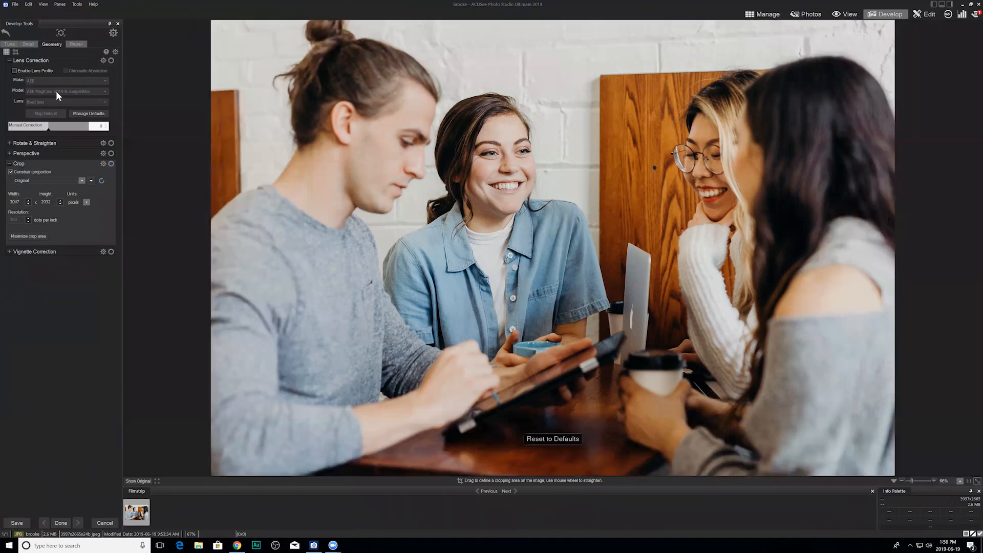
pyautogui.click(10, 45)
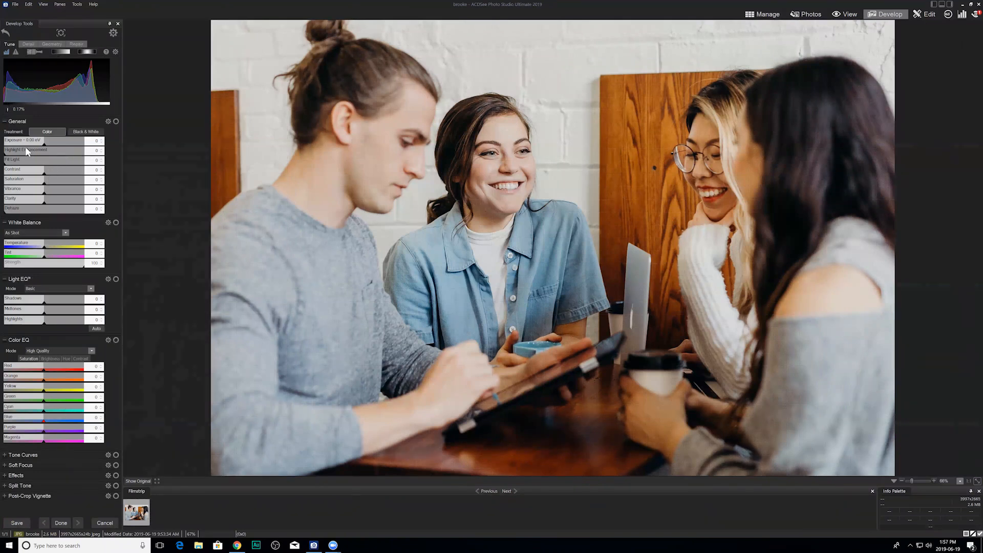
# Step: View the Detail, Geometry and Repair tools available for the group photo in Develop mode
pyautogui.click(27, 44)
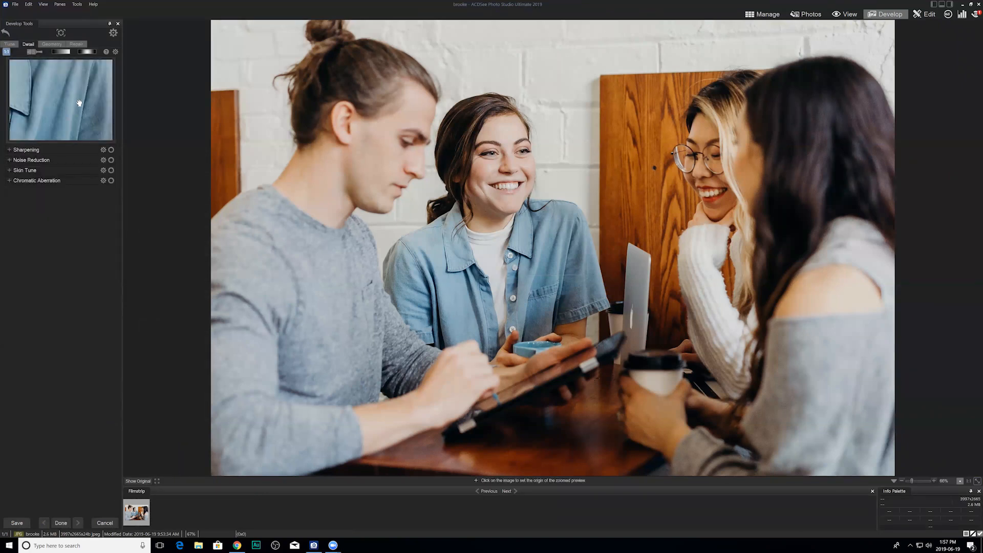
pyautogui.click(49, 44)
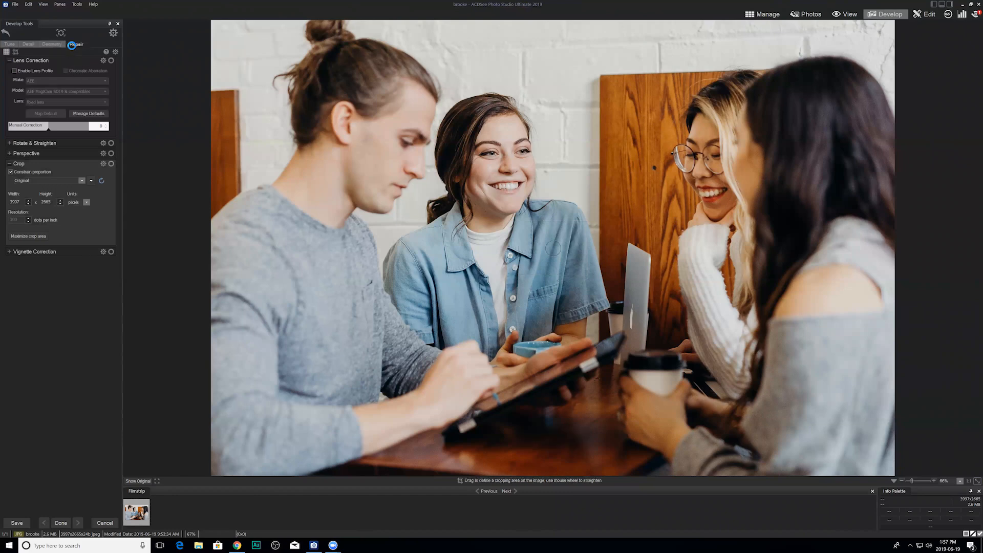
pyautogui.click(71, 45)
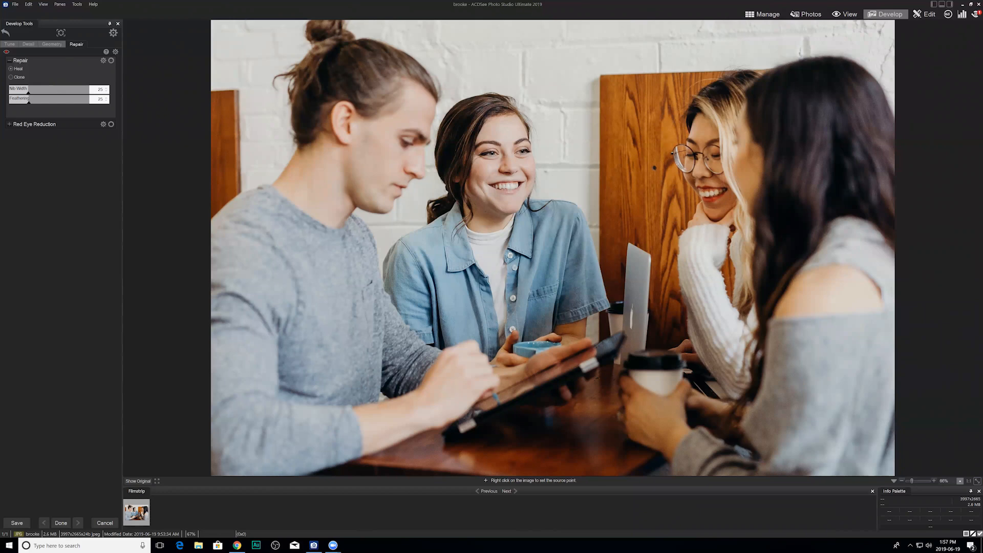
# Step: Return to Manage mode and open the Workshop June 19th folder
pyautogui.click(763, 14)
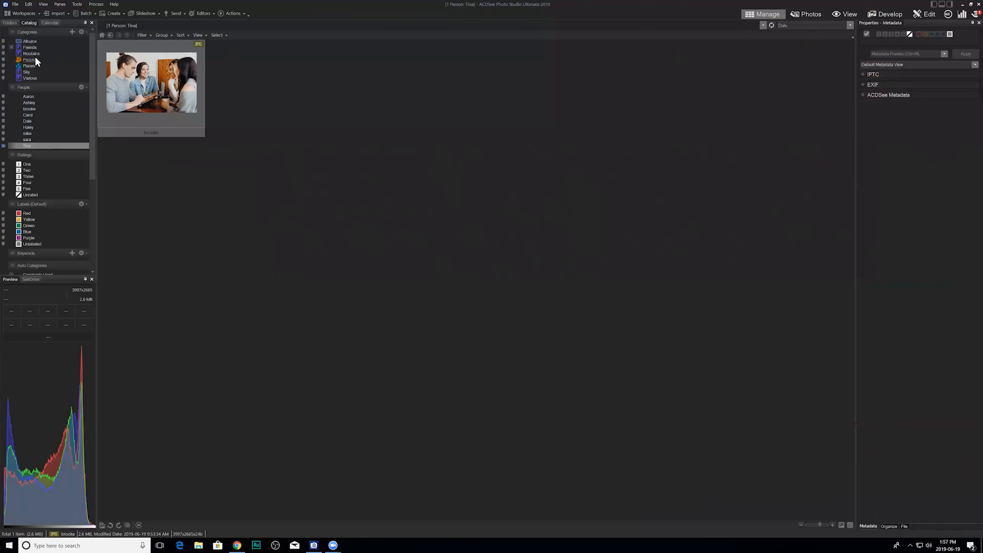
pyautogui.click(11, 23)
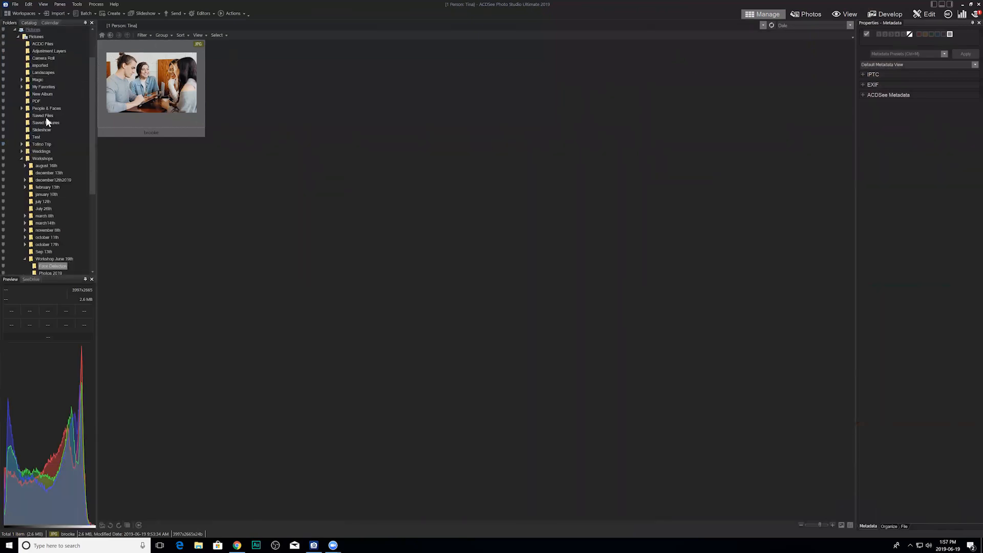
pyautogui.click(57, 259)
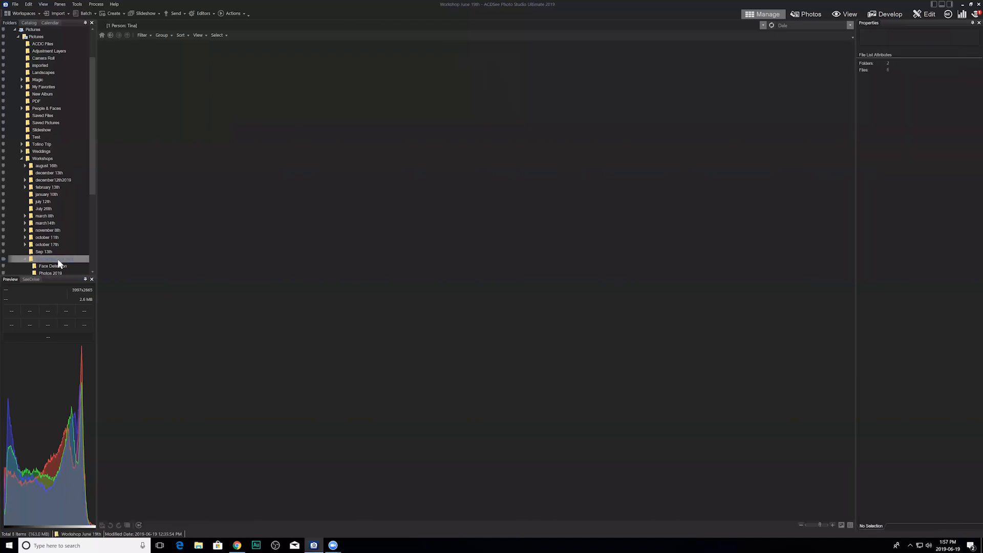
# Step: View the external photo editor configuration and close it without adding an editor
pyautogui.click(202, 14)
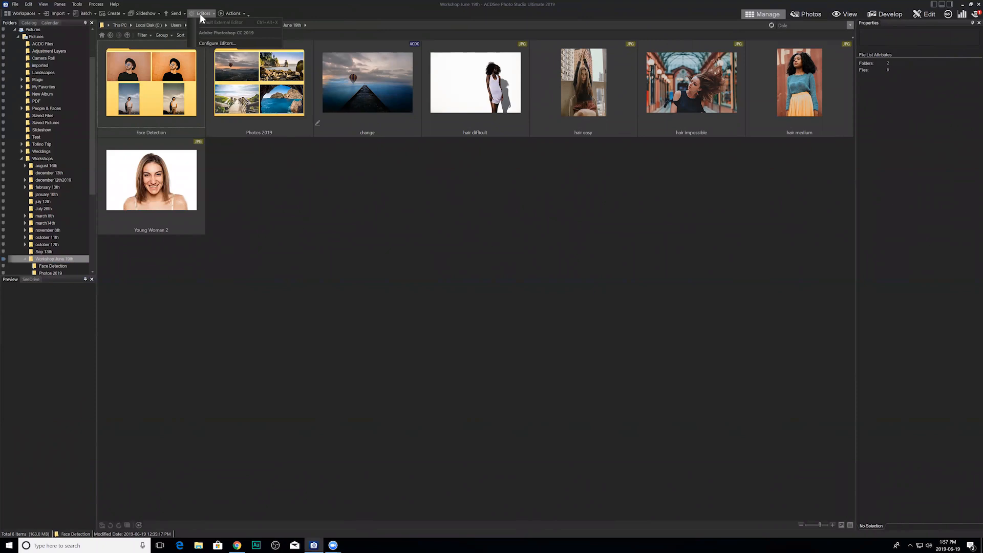
pyautogui.click(209, 43)
pyautogui.click(477, 273)
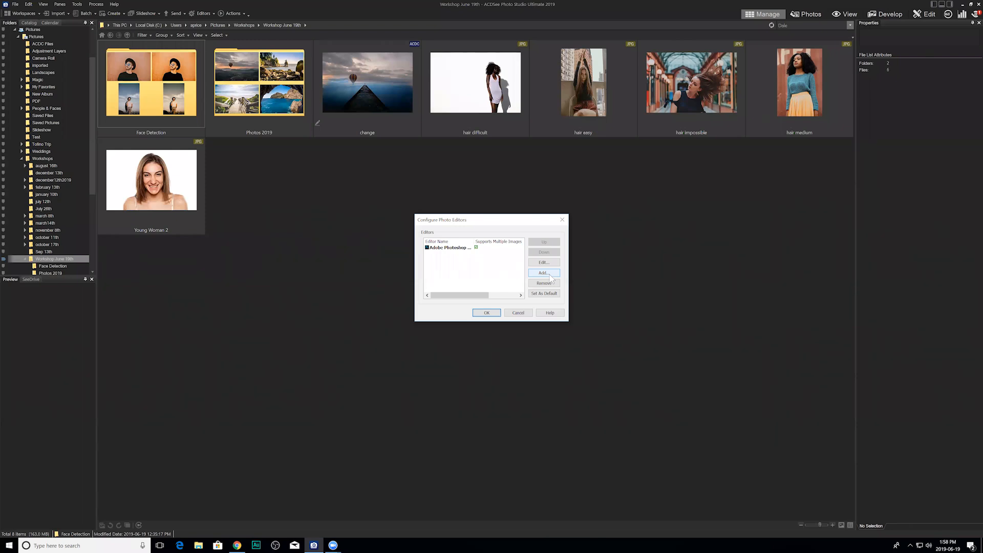
pyautogui.click(486, 312)
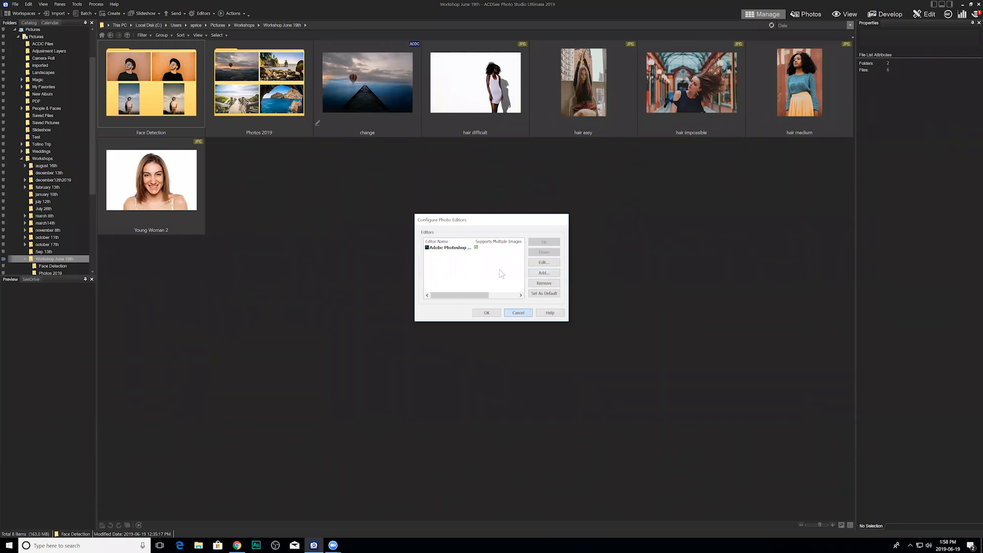
# Step: Examine the external editor options for the hair easy photo, including Adobe Photoshop CC 2019, without opening one
pyautogui.click(373, 77)
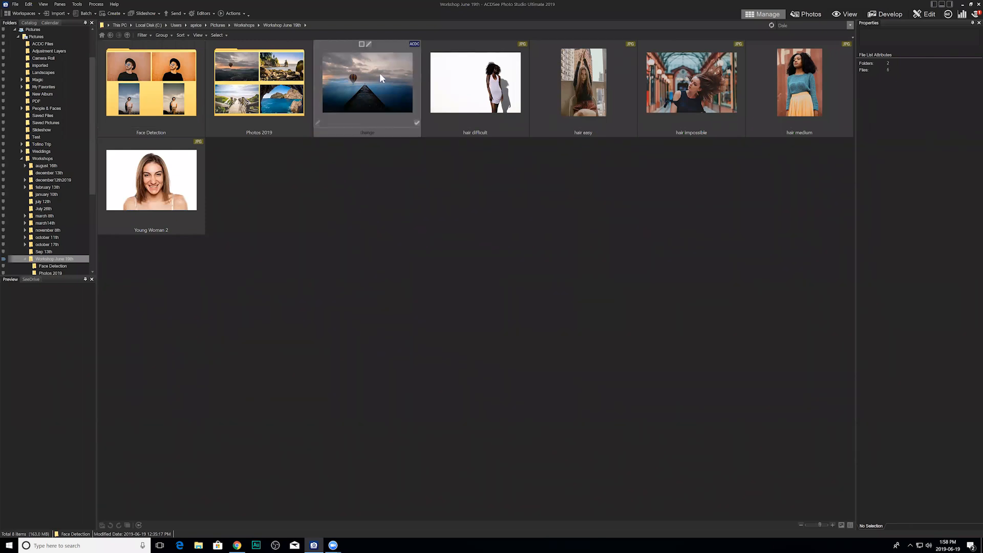
pyautogui.click(494, 86)
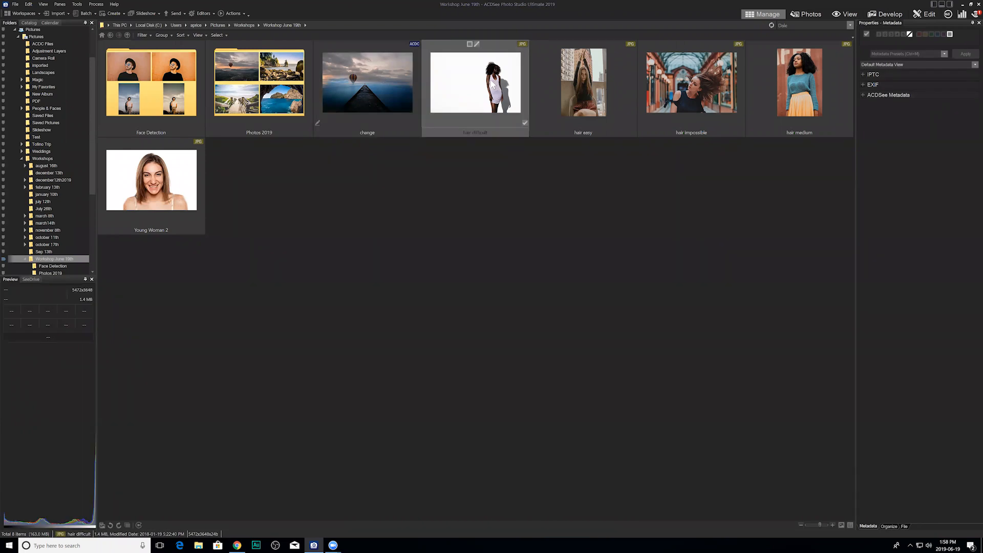
pyautogui.click(566, 76)
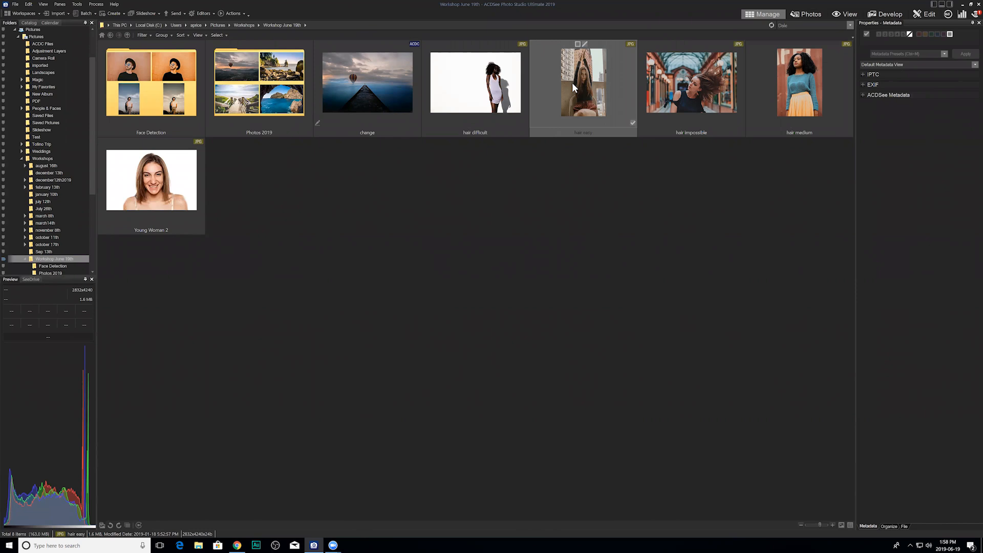
pyautogui.rightClick(573, 82)
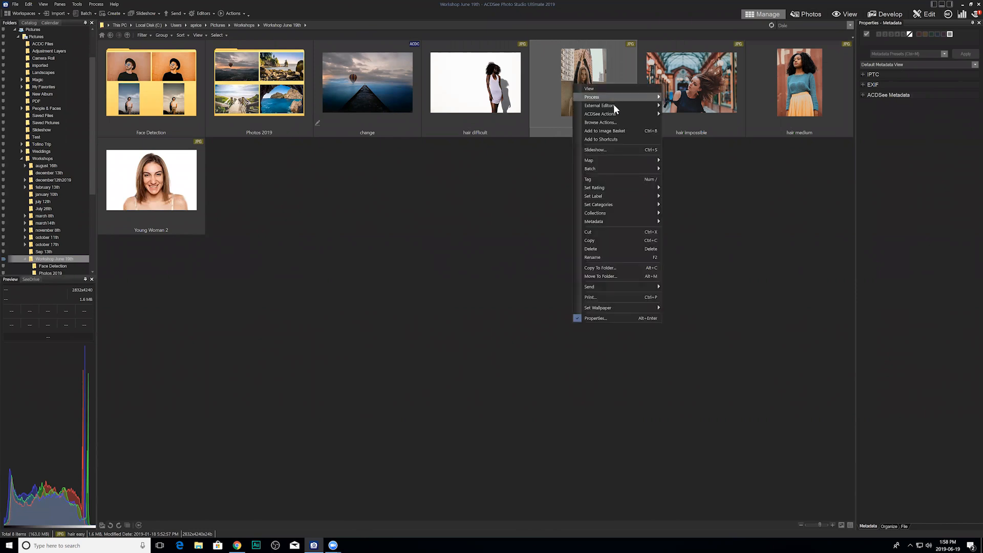
pyautogui.moveTo(614, 105)
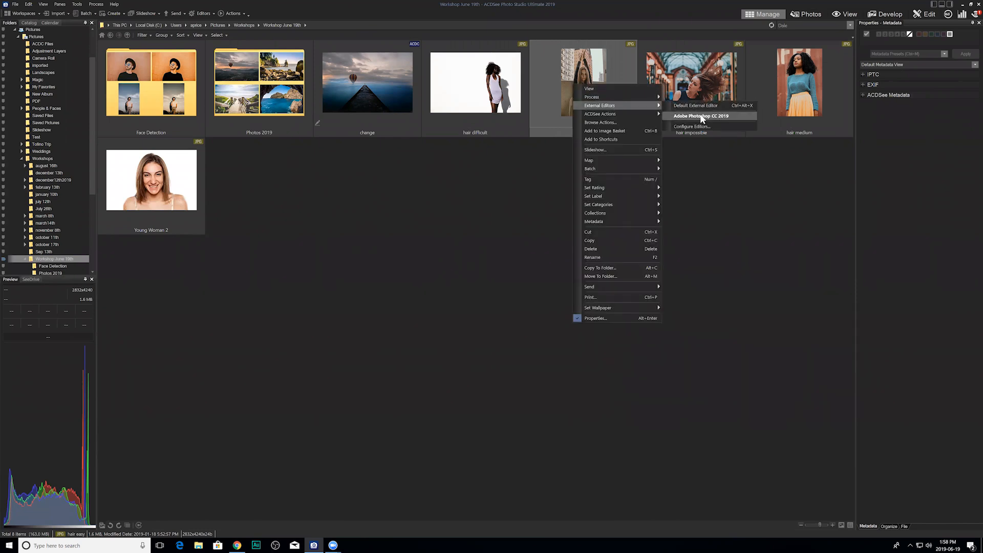
pyautogui.click(720, 223)
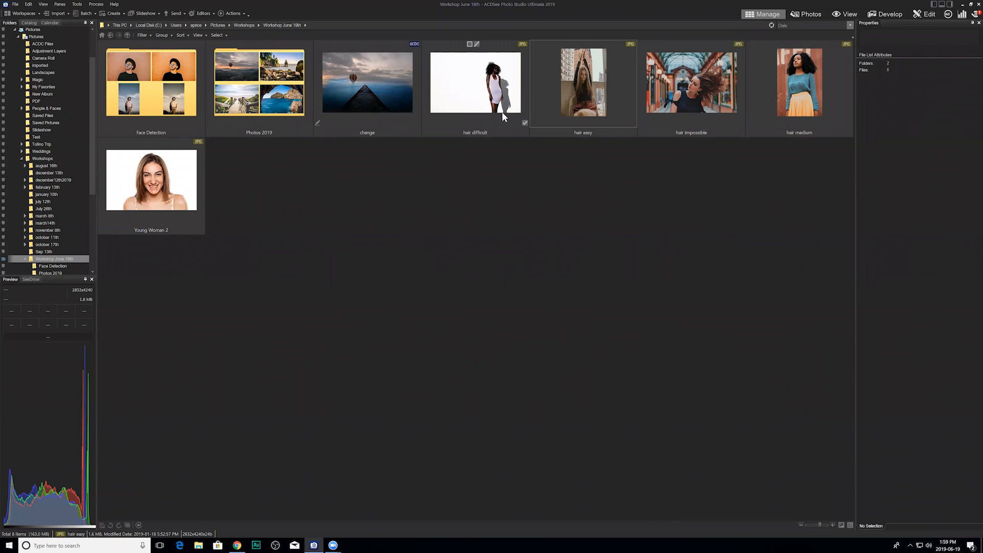
# Step: Apply the Default Workspace and dock the Properties pane between the Folders and Preview panes
pyautogui.click(610, 99)
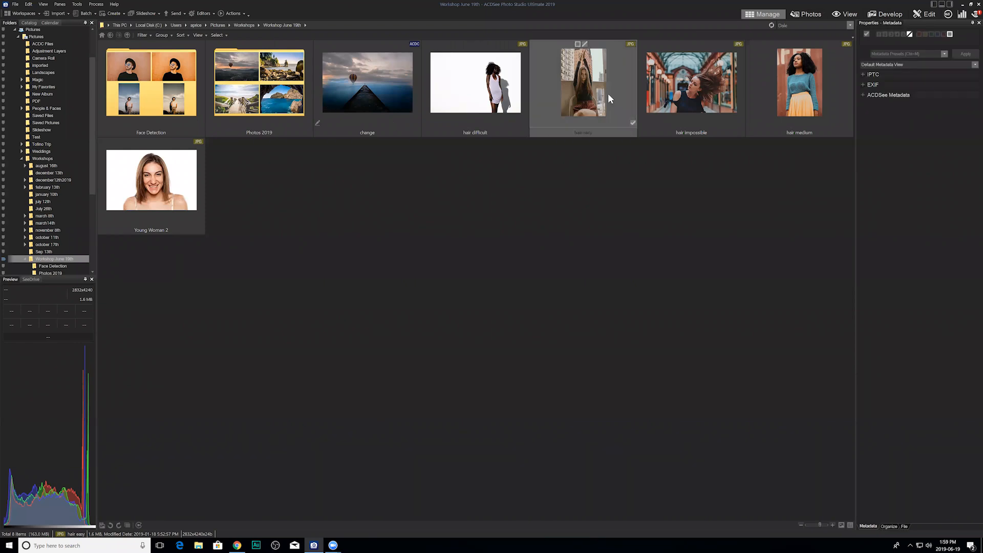
pyautogui.click(32, 13)
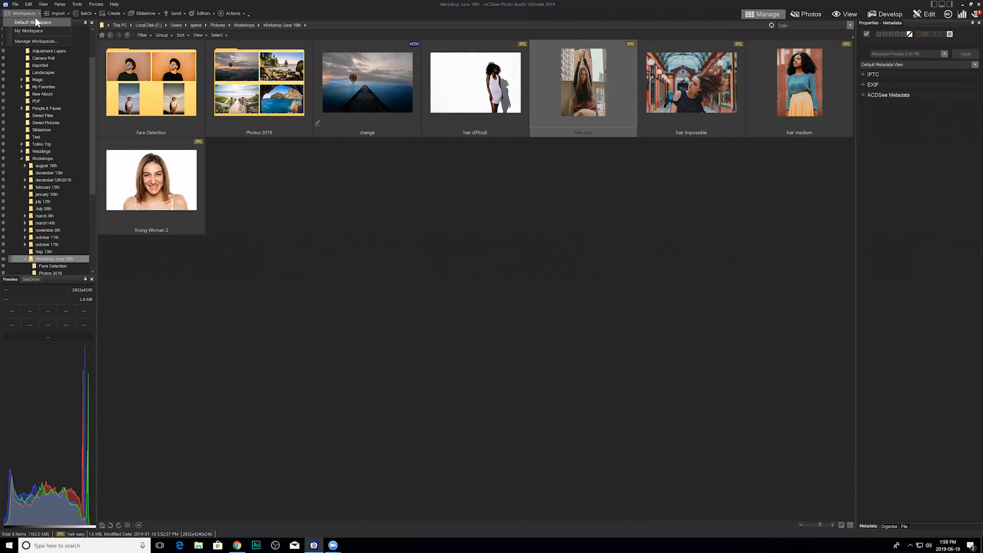
pyautogui.click(35, 21)
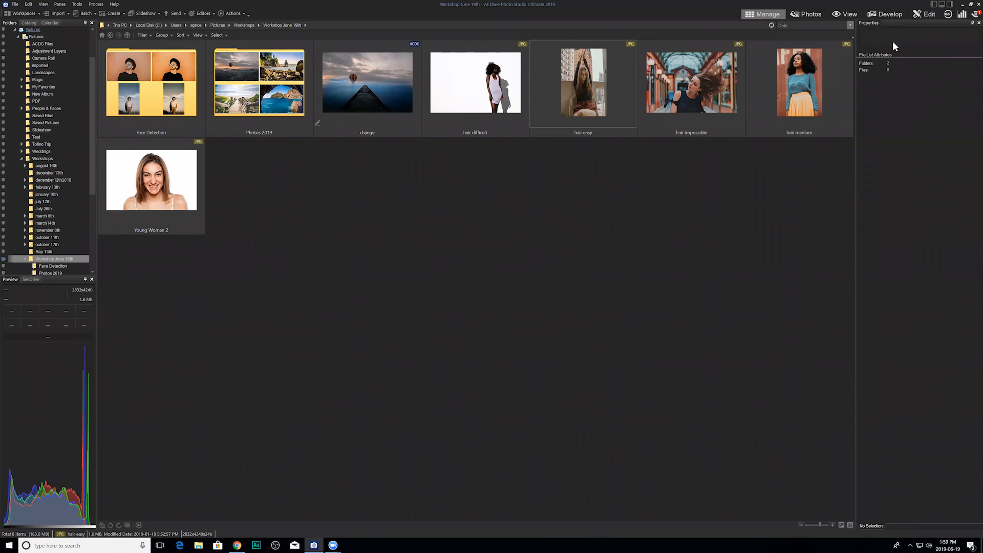
pyautogui.moveTo(897, 50); pyautogui.dragTo(48, 393)
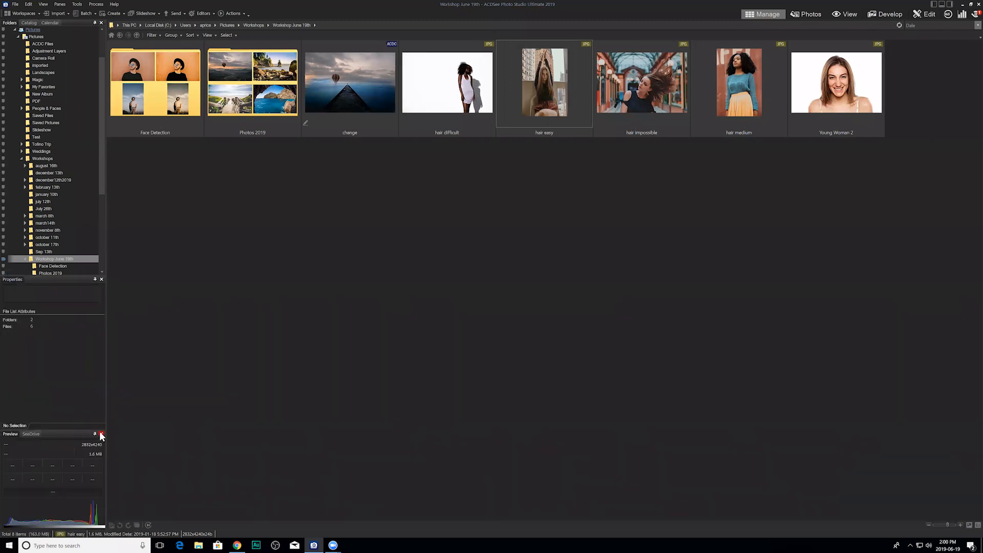
# Step: Close the Preview and SeeDrive panes and enlarge the Properties pane upwards beneath the folder tree
pyautogui.click(102, 435)
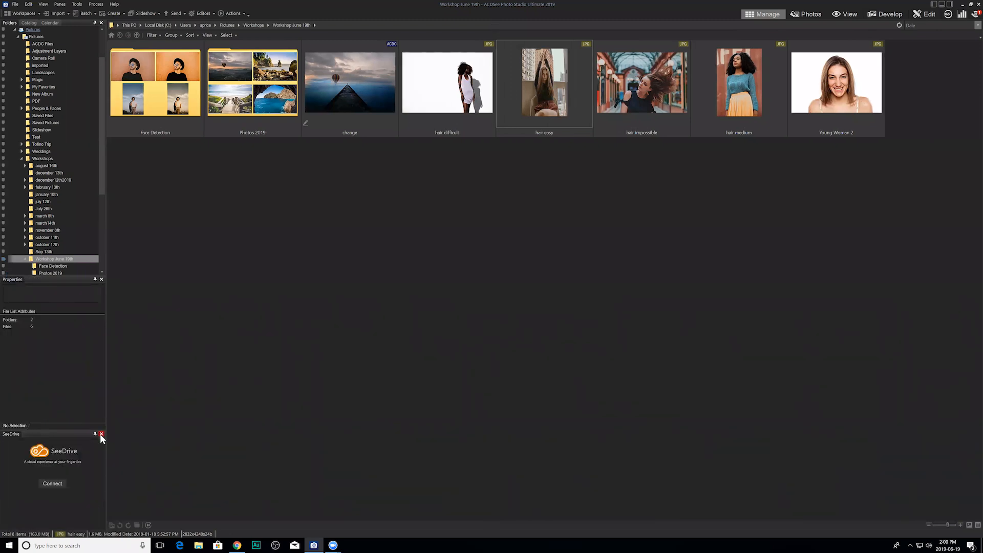
pyautogui.click(102, 435)
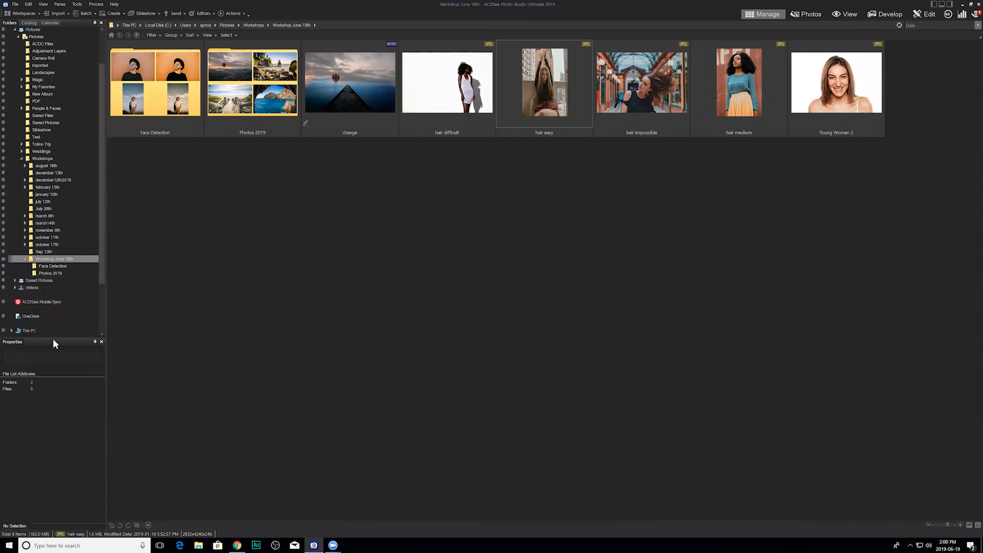
pyautogui.moveTo(52, 337); pyautogui.dragTo(52, 206)
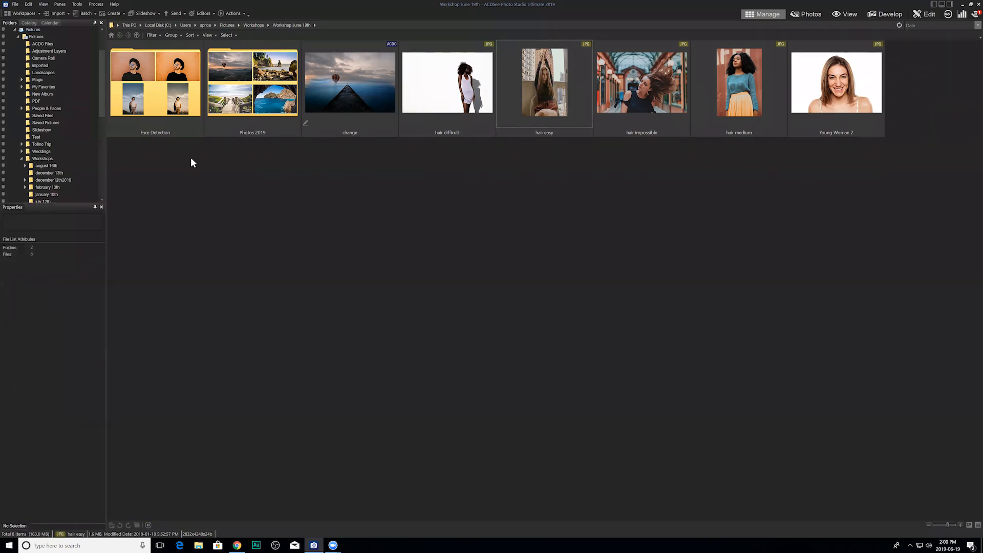
# Step: Select the hair difficult photo and shorten the Properties pane to give the folder tree more room
pyautogui.click(319, 75)
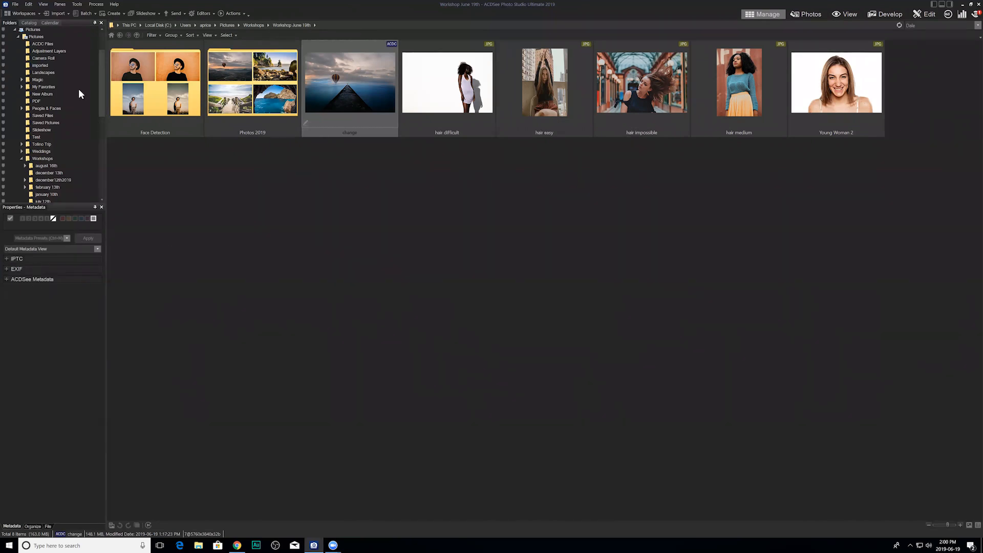
pyautogui.click(28, 14)
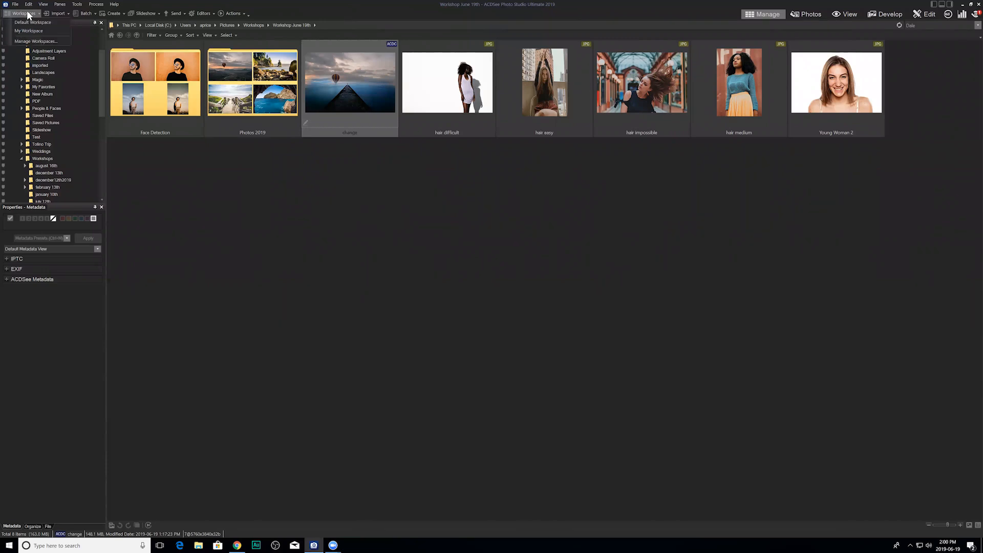
pyautogui.click(28, 14)
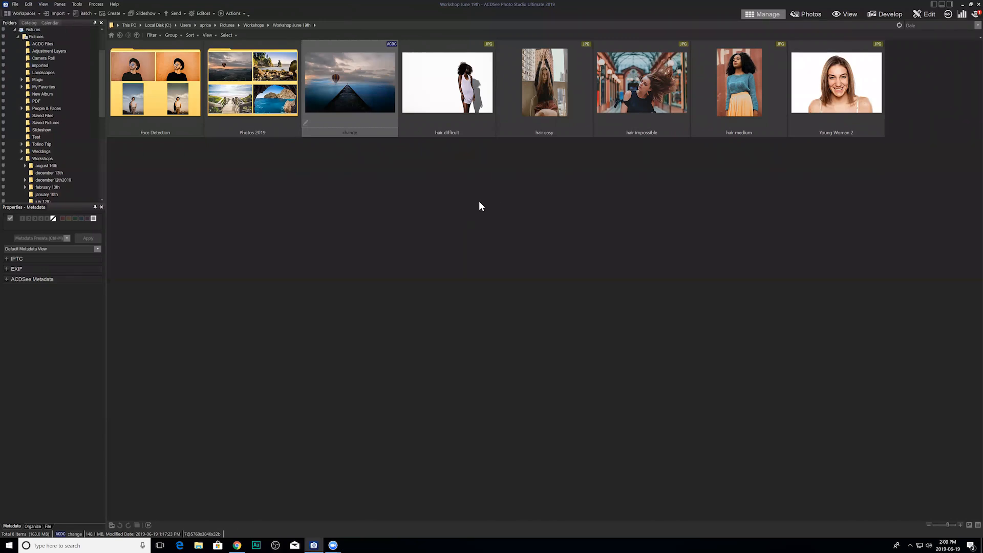
pyautogui.click(447, 205)
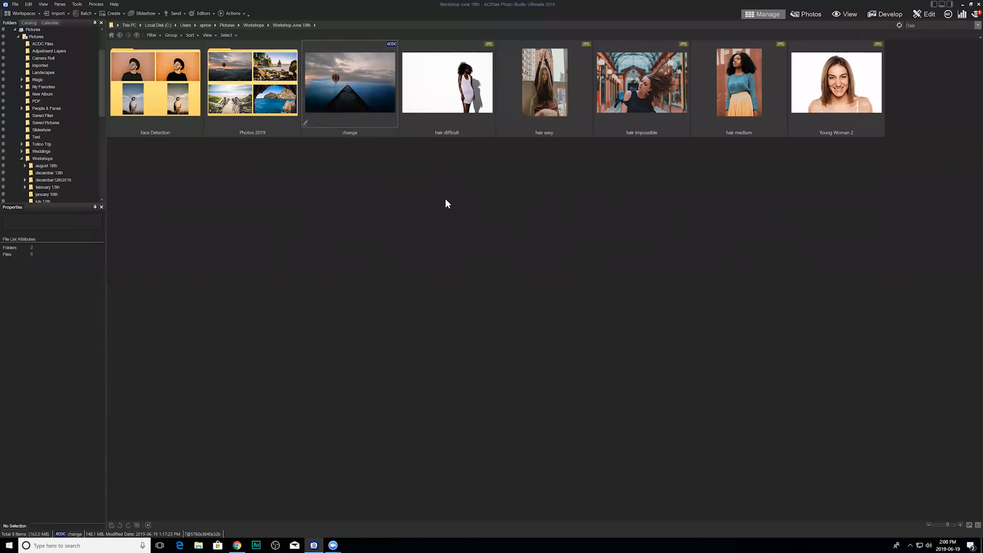
pyautogui.click(449, 96)
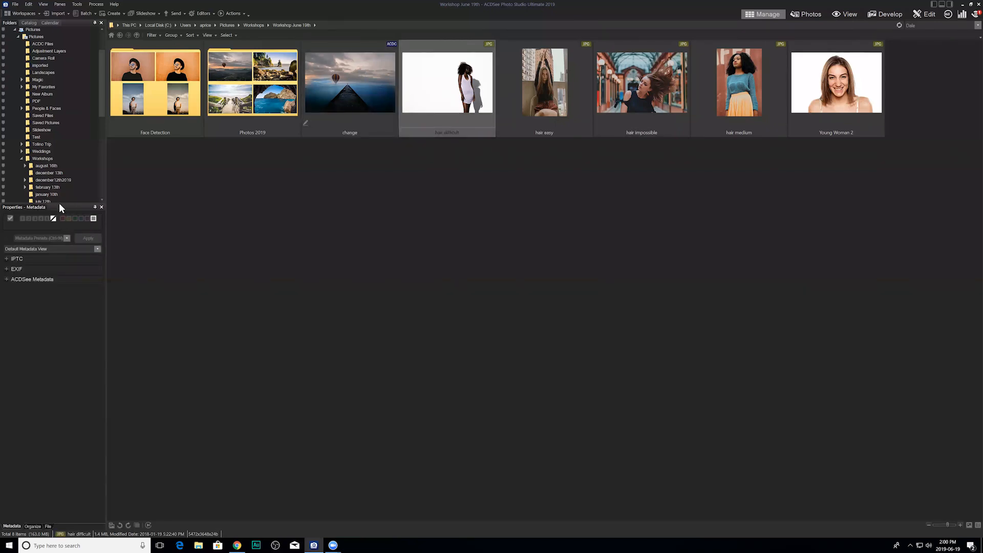
pyautogui.moveTo(60, 203); pyautogui.dragTo(66, 262)
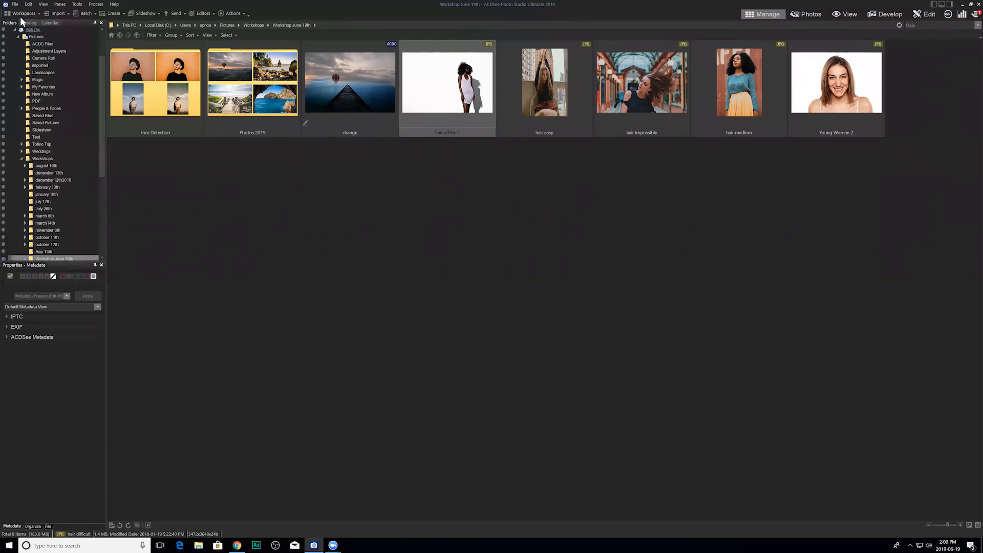
# Step: Save the current pane layout as a new workspace named My Best Workspace
pyautogui.click(33, 13)
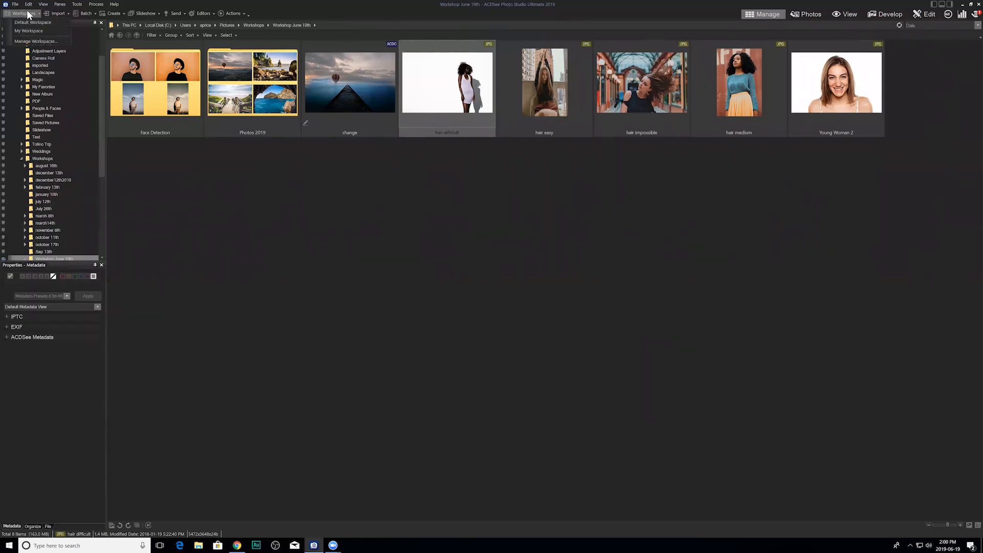
pyautogui.click(36, 42)
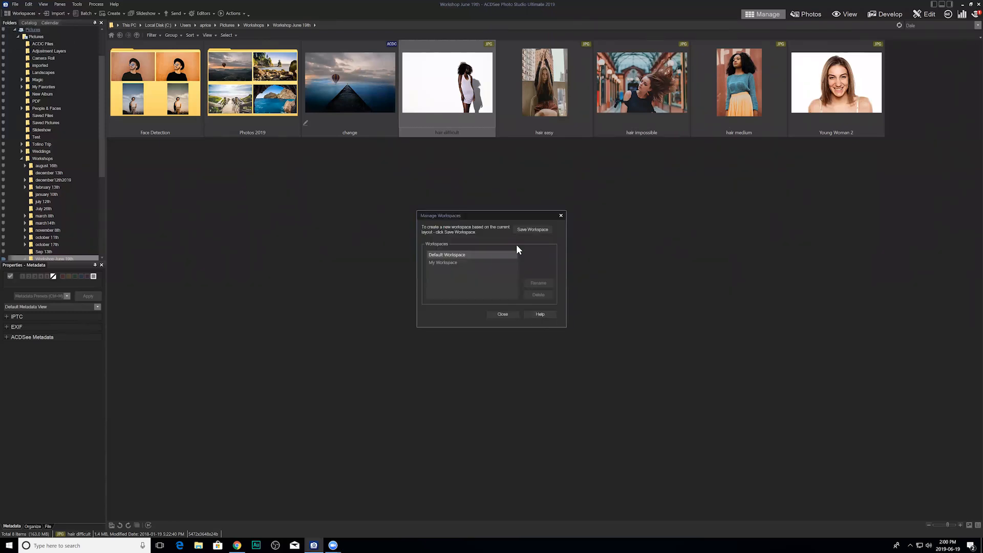
pyautogui.click(524, 229)
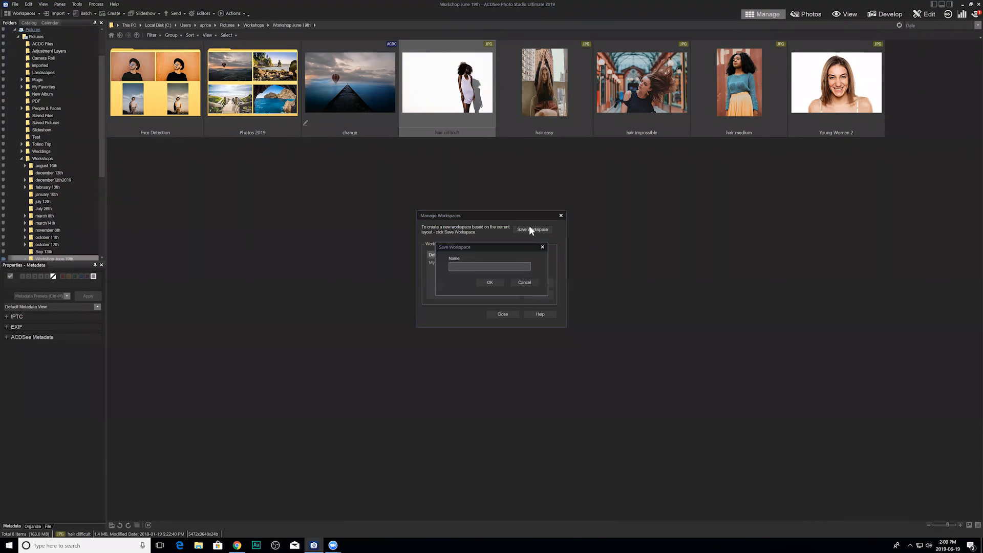
pyautogui.write('My Best Workspace')
pyautogui.click(482, 283)
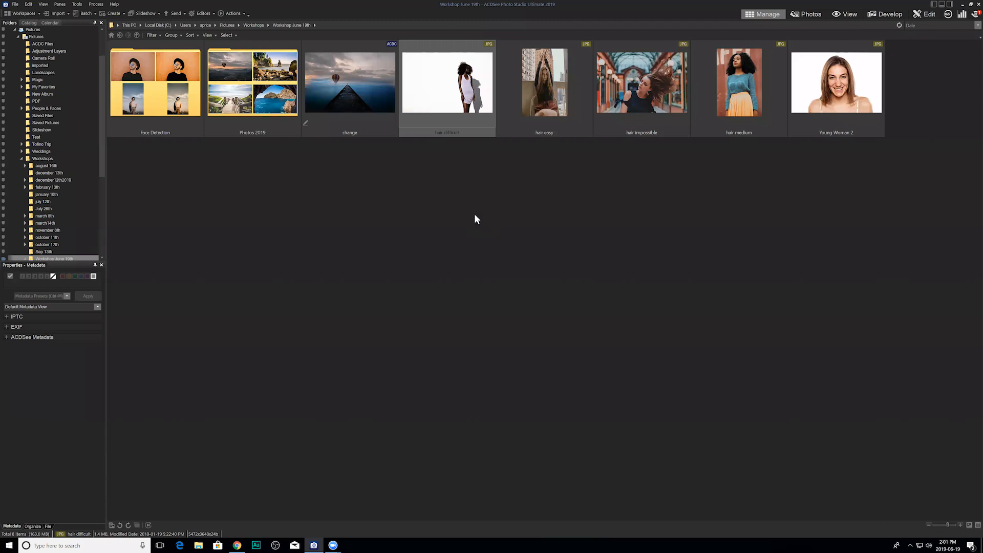
# Step: Examine the available database commands, such as converting, backing up and optimizing, without running any
pyautogui.click(77, 4)
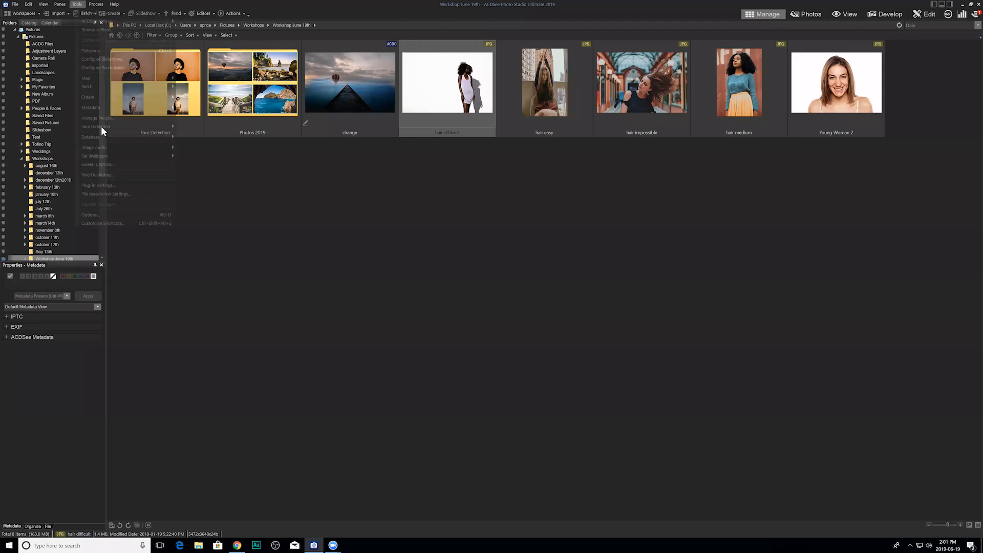
pyautogui.moveTo(114, 134)
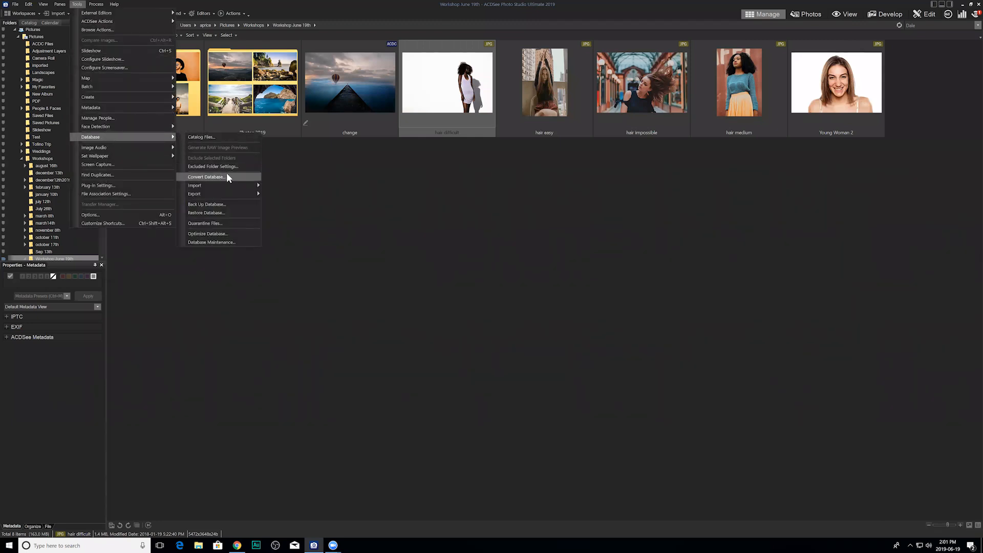
pyautogui.click(409, 183)
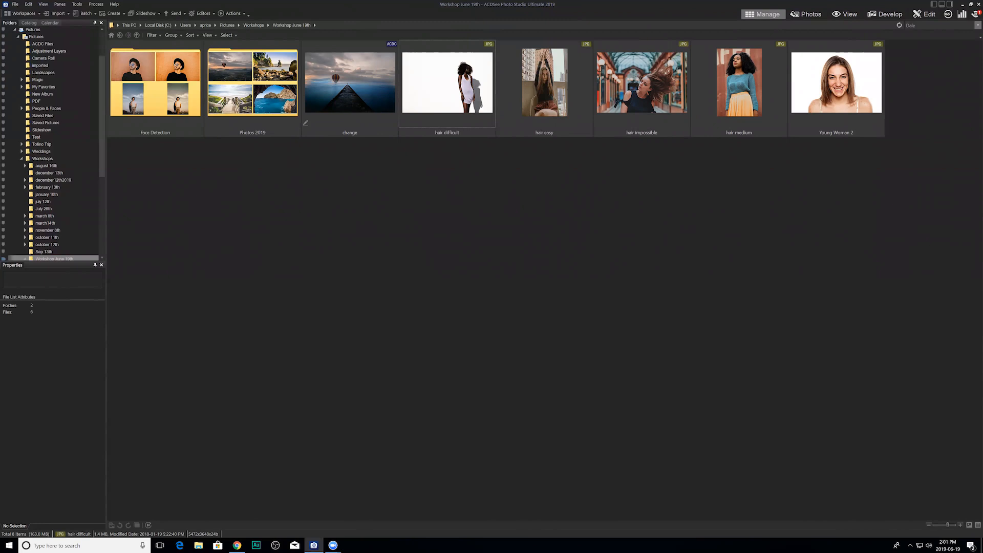
# Step: Open the big city photo from the Photos 2019 folder in Develop mode and lower its Light EQ midtones to -66
pyautogui.click(577, 94)
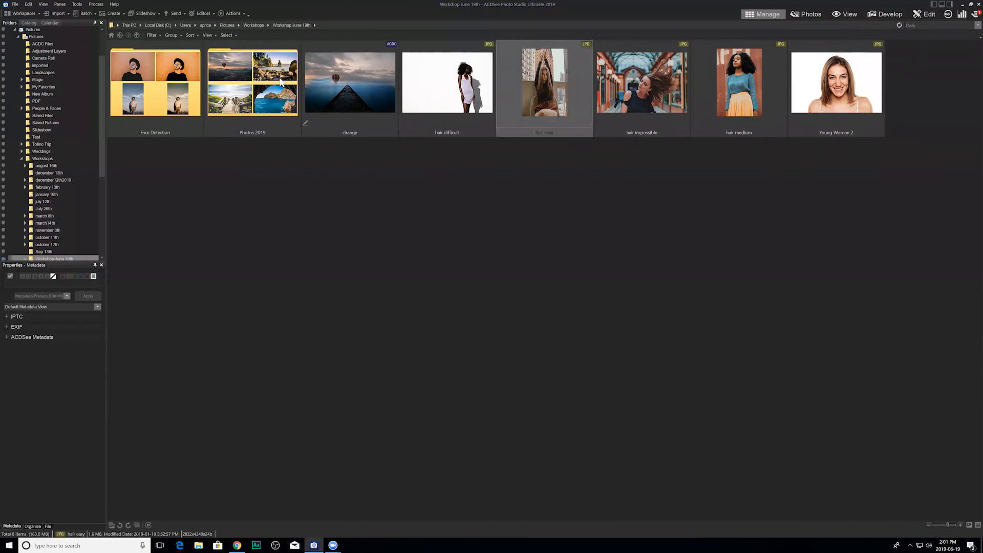
pyautogui.doubleClick(281, 81)
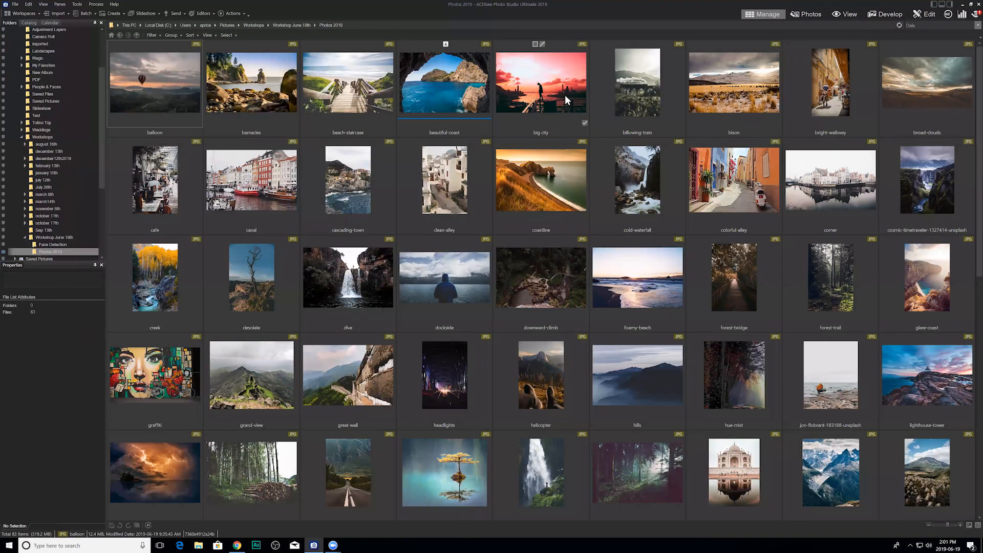
pyautogui.click(565, 94)
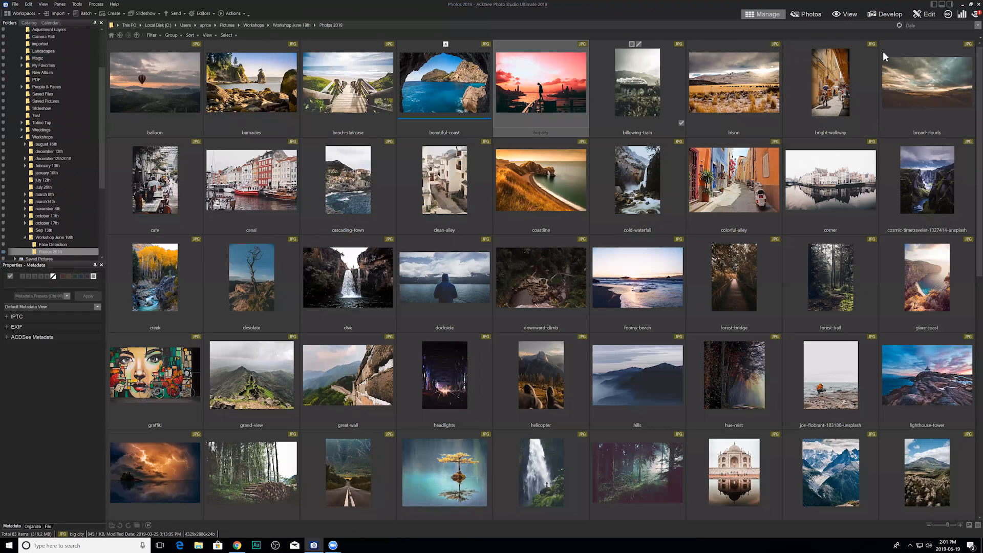
pyautogui.click(892, 15)
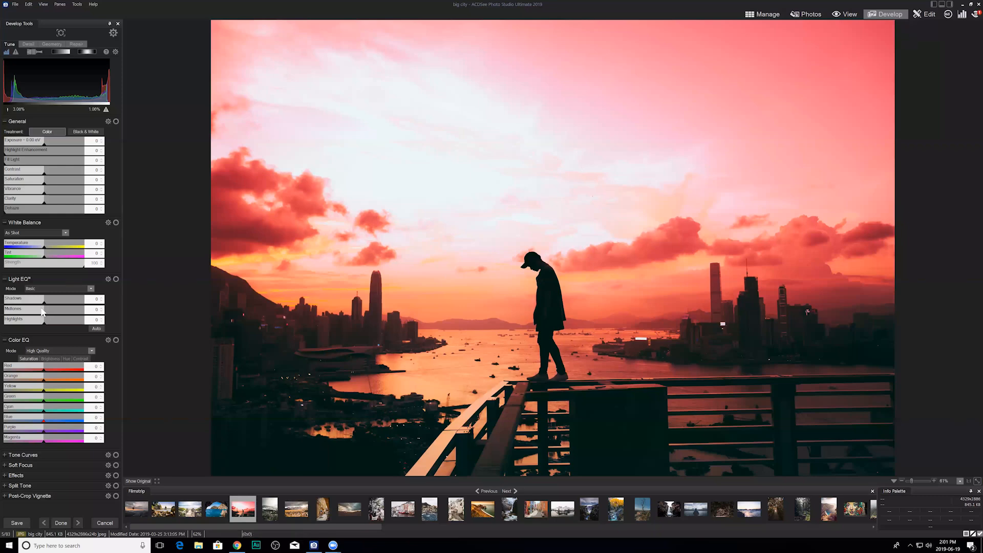
pyautogui.moveTo(43, 312); pyautogui.dragTo(19, 310)
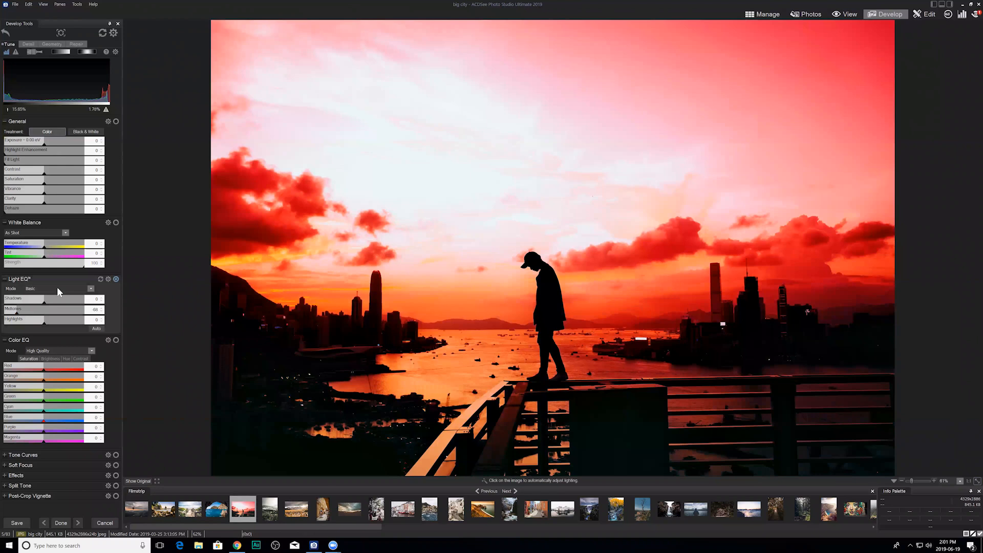
# Step: Examine the file formats offered for saving the developed photo under another name, and cancel without saving
pyautogui.click(17, 523)
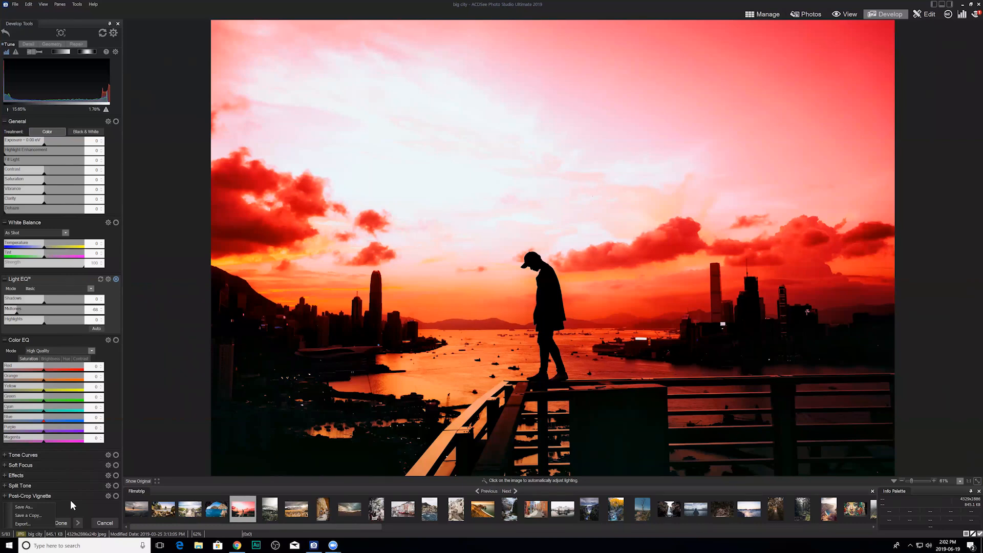
pyautogui.click(32, 507)
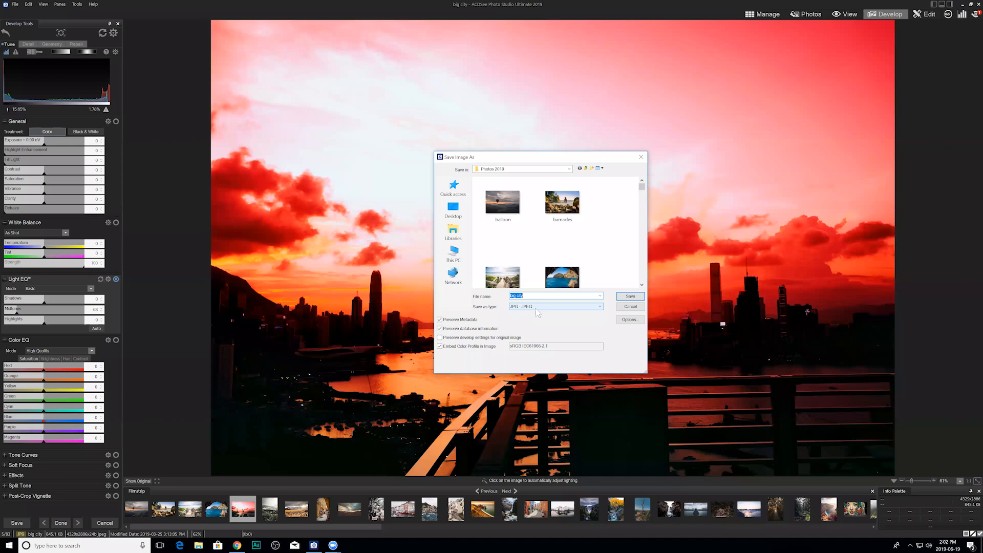
pyautogui.click(536, 309)
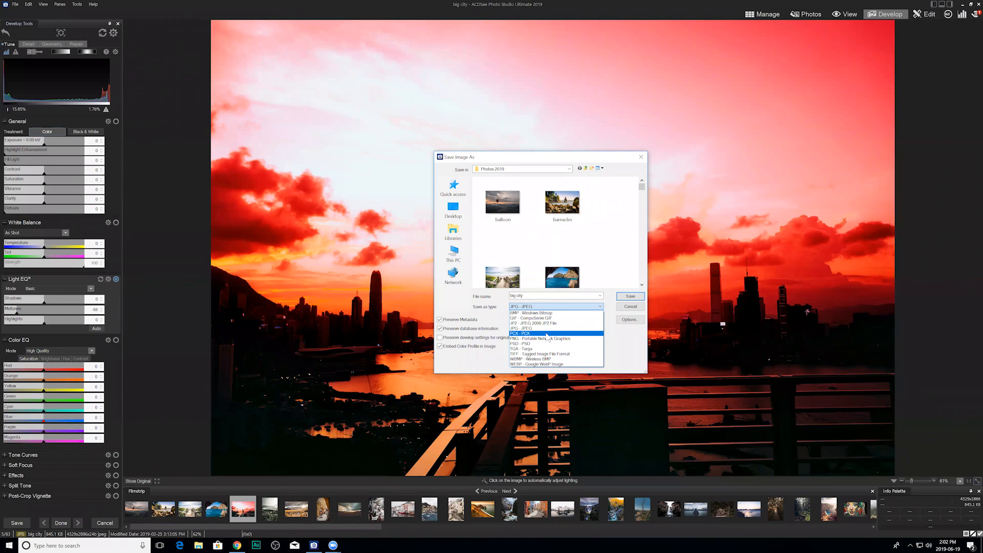
pyautogui.click(632, 310)
pyautogui.click(632, 307)
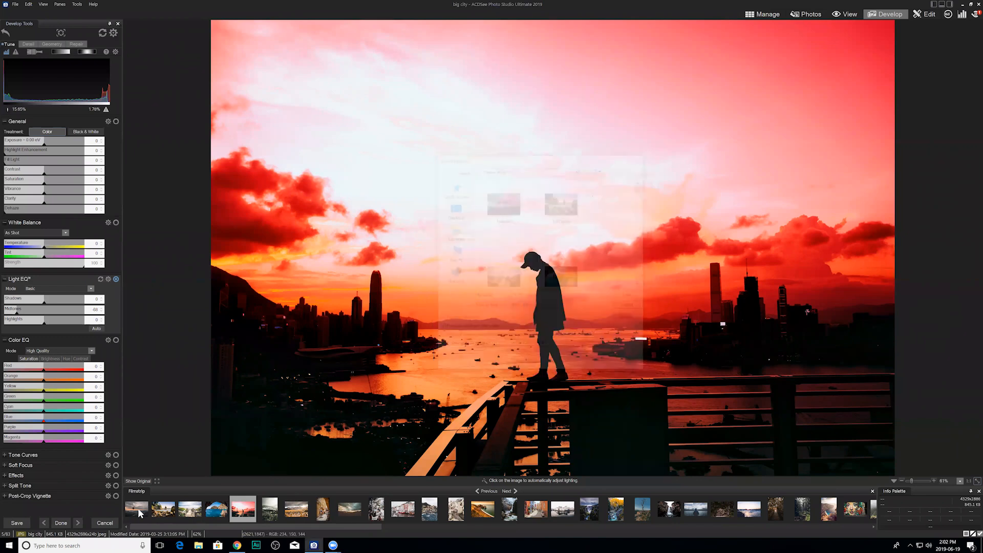
# Step: Finish developing the big city photo and save the changes to it
pyautogui.click(17, 523)
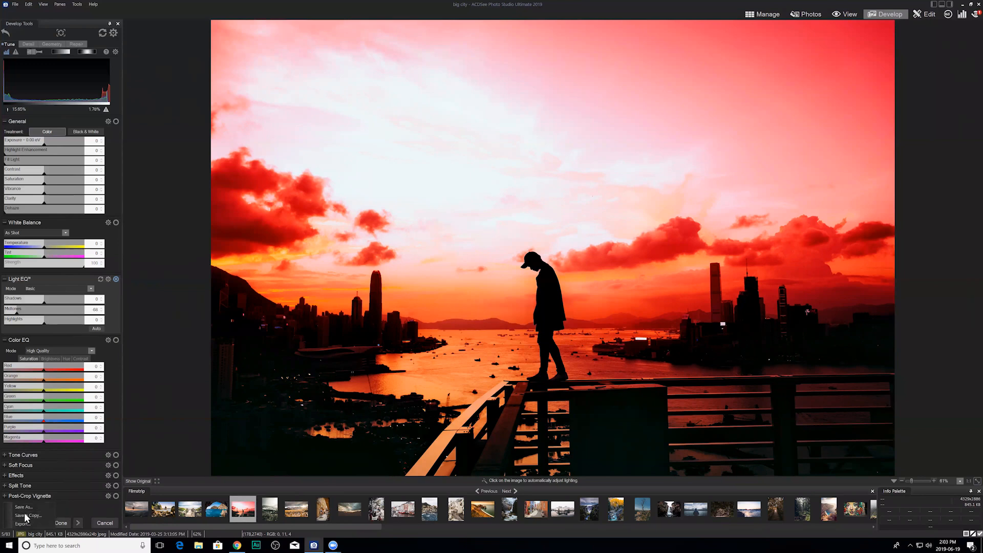
pyautogui.click(59, 523)
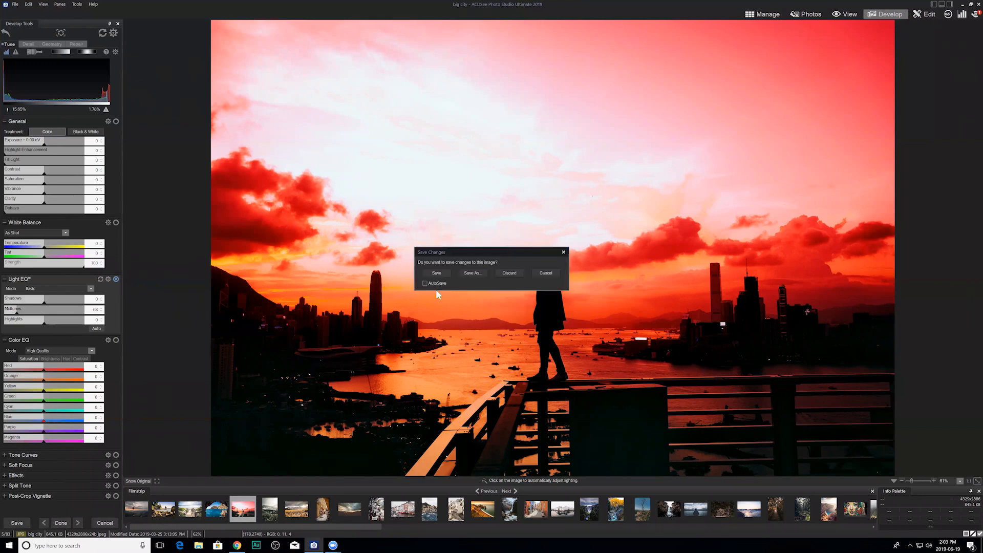
pyautogui.click(437, 272)
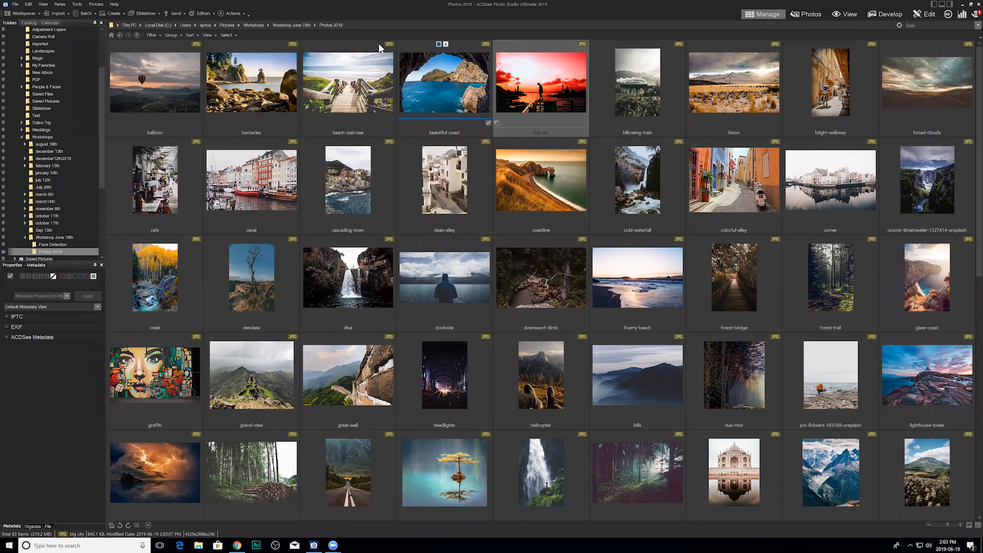
# Step: Open the change image from the Workshop June 19th folder in Edit mode and show the filmstrip
pyautogui.click(119, 35)
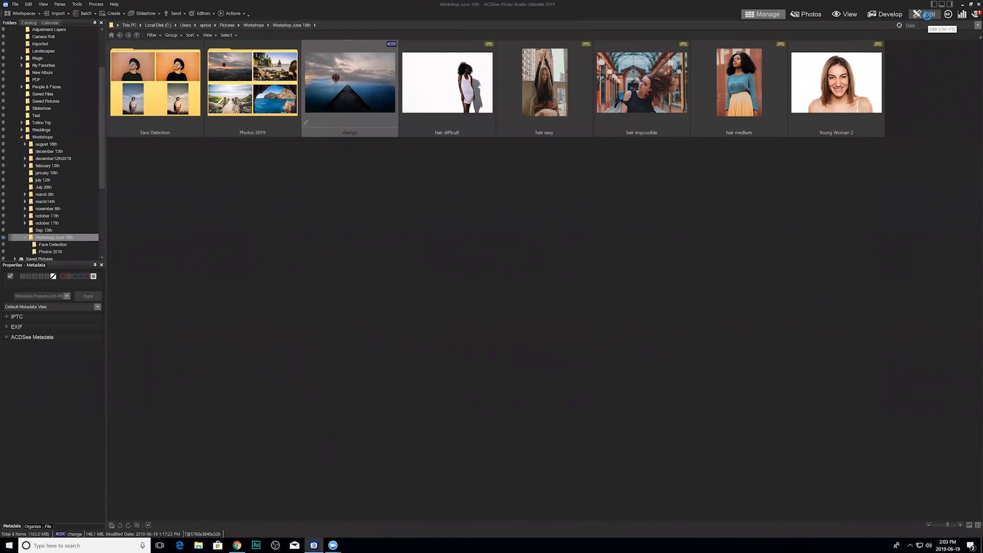
pyautogui.click(928, 17)
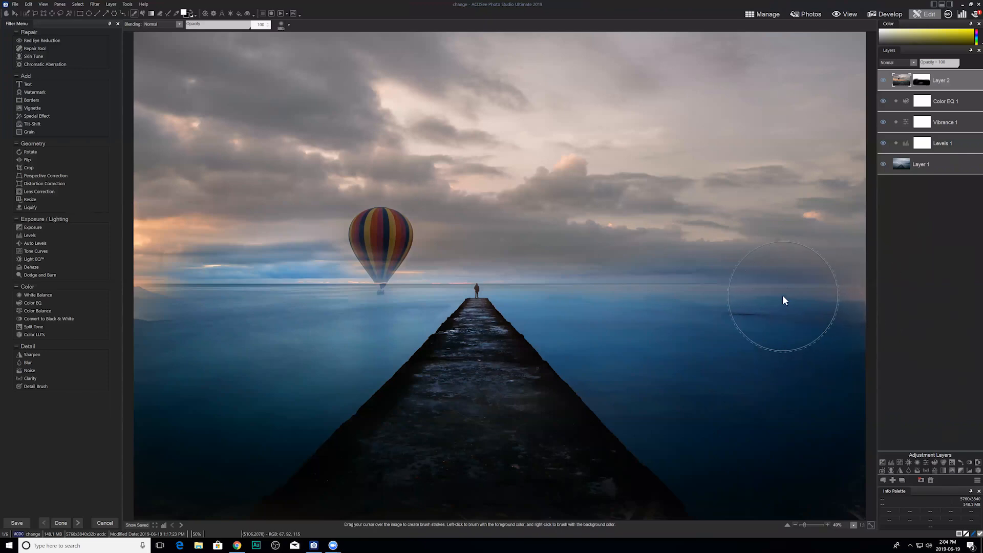
pyautogui.click(788, 525)
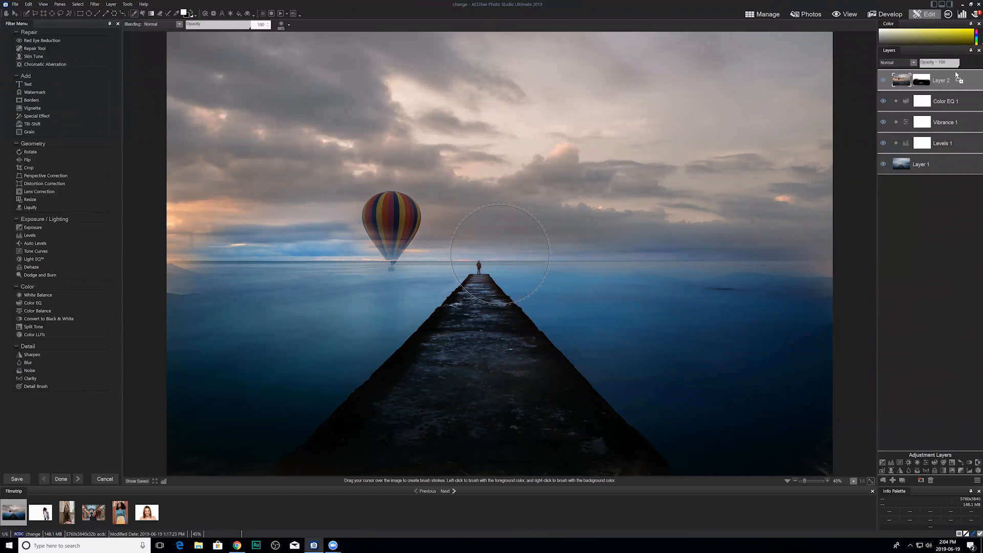
# Step: Add the hair medium photo from the filmstrip as a new layer, scaling and moving it over the seascape
pyautogui.moveTo(956, 75); pyautogui.dragTo(956, 75)
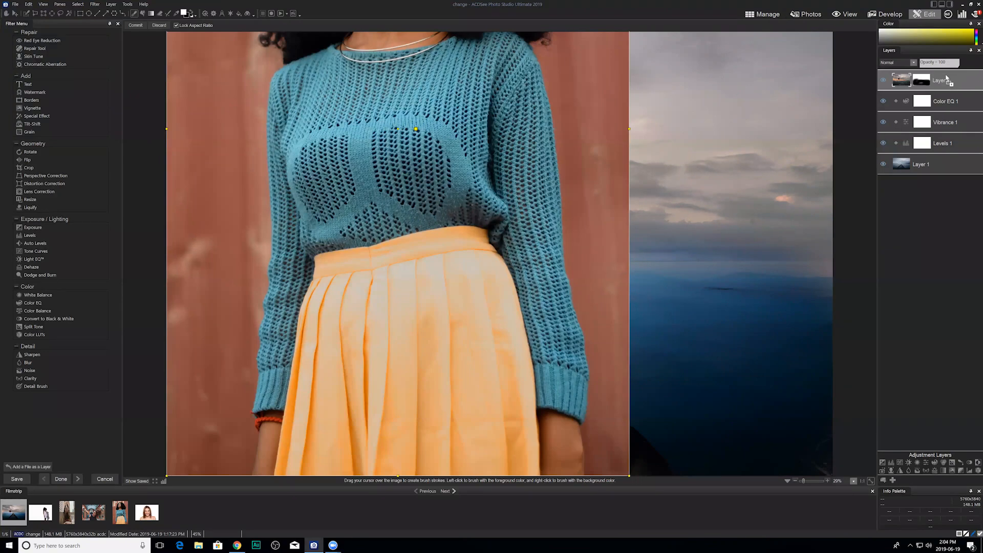
pyautogui.moveTo(513, 150); pyautogui.dragTo(570, 235)
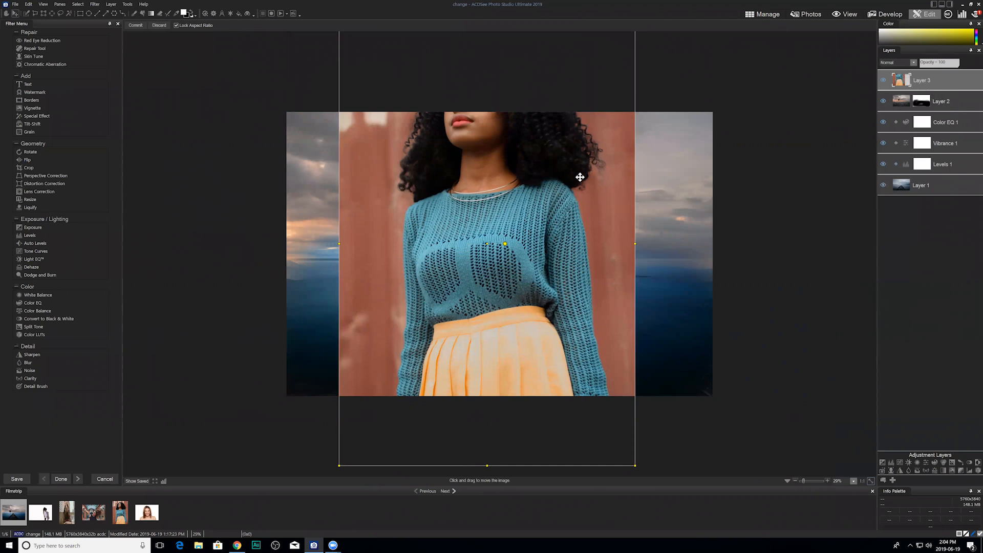
pyautogui.moveTo(523, 187); pyautogui.dragTo(532, 223)
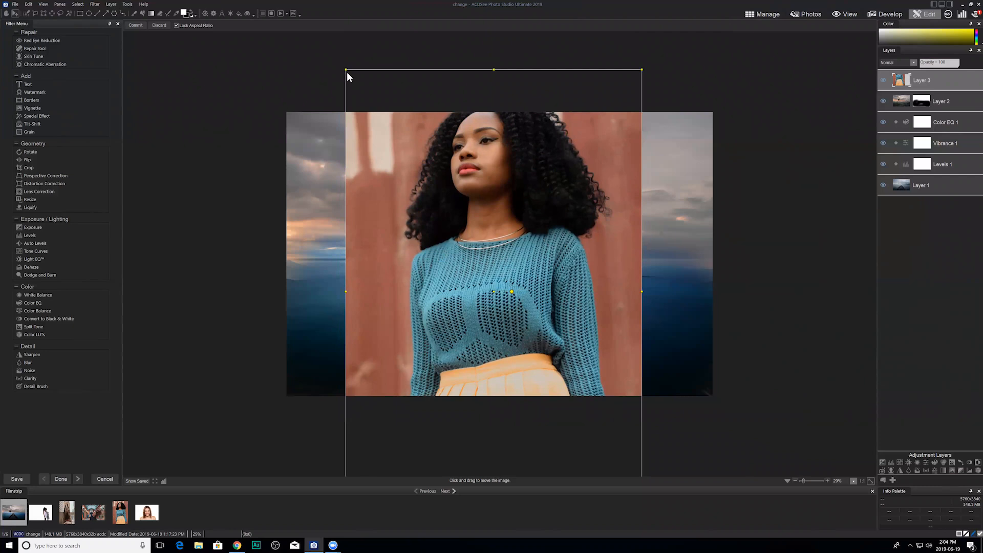
pyautogui.moveTo(343, 71); pyautogui.dragTo(410, 93)
pyautogui.moveTo(485, 181); pyautogui.dragTo(519, 149)
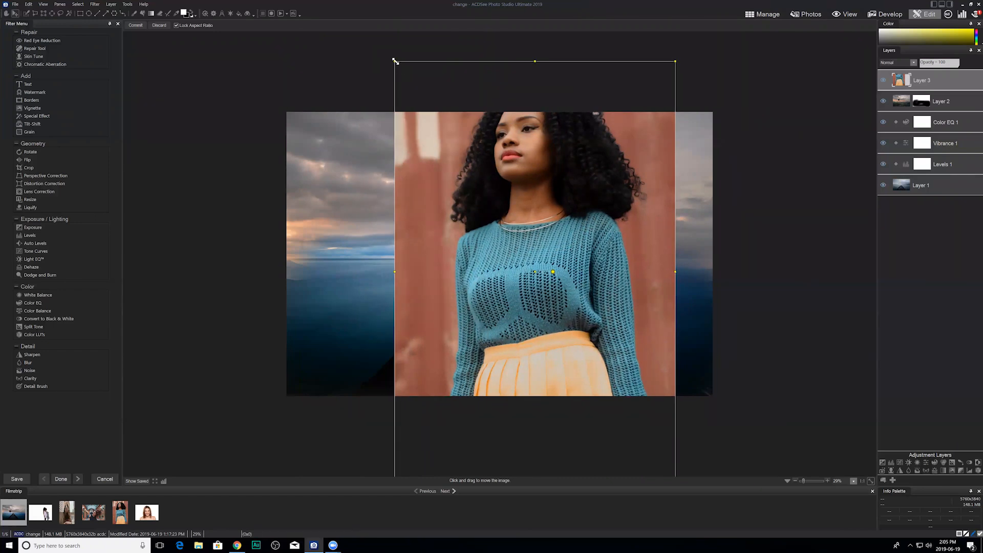
pyautogui.moveTo(394, 61); pyautogui.dragTo(355, 22)
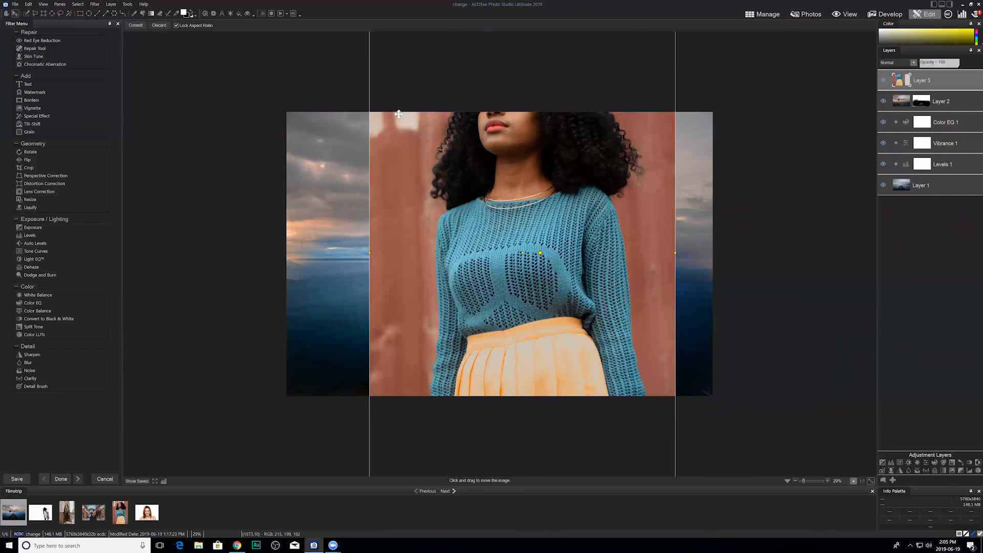
pyautogui.moveTo(431, 154); pyautogui.dragTo(421, 207)
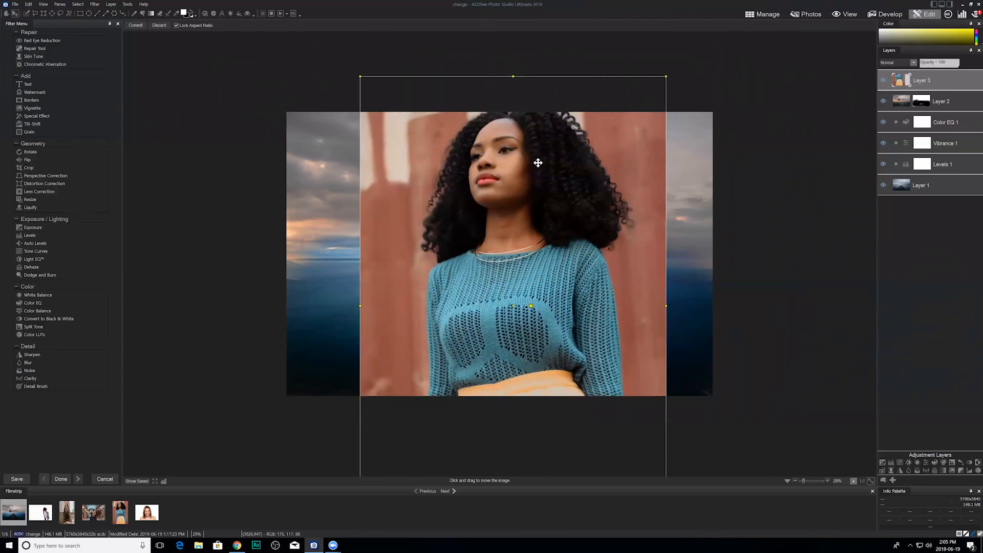
# Step: Resize the woman's layer with the aspect ratio unlocked and reposition it over the centre of the seascape
pyautogui.moveTo(358, 77); pyautogui.dragTo(392, 101)
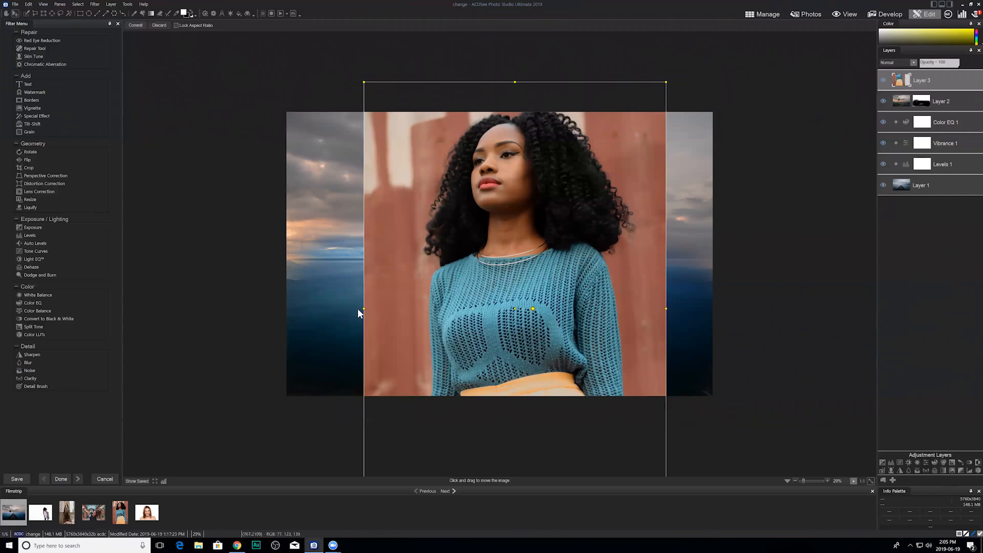
pyautogui.moveTo(363, 309)
pyautogui.mouseDown()
pyautogui.moveTo(272, 307)
pyautogui.moveTo(369, 308)
pyautogui.moveTo(361, 307)
pyautogui.mouseUp()
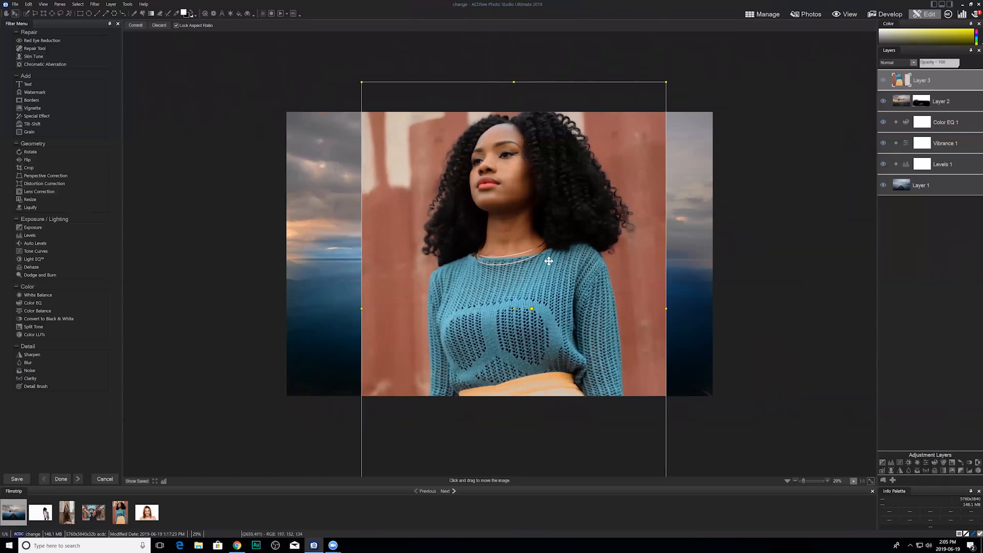
pyautogui.moveTo(545, 244); pyautogui.dragTo(556, 233)
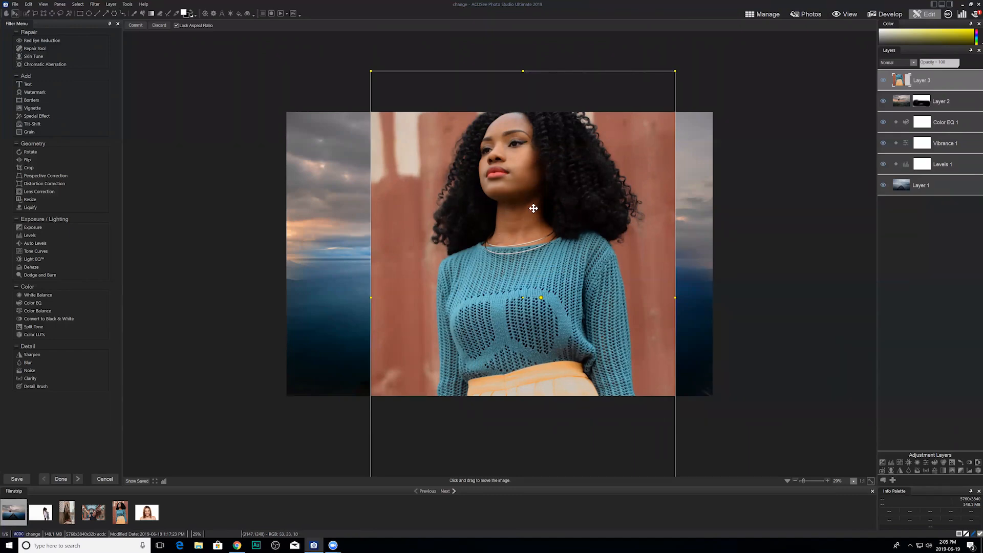
pyautogui.moveTo(514, 223); pyautogui.dragTo(491, 235)
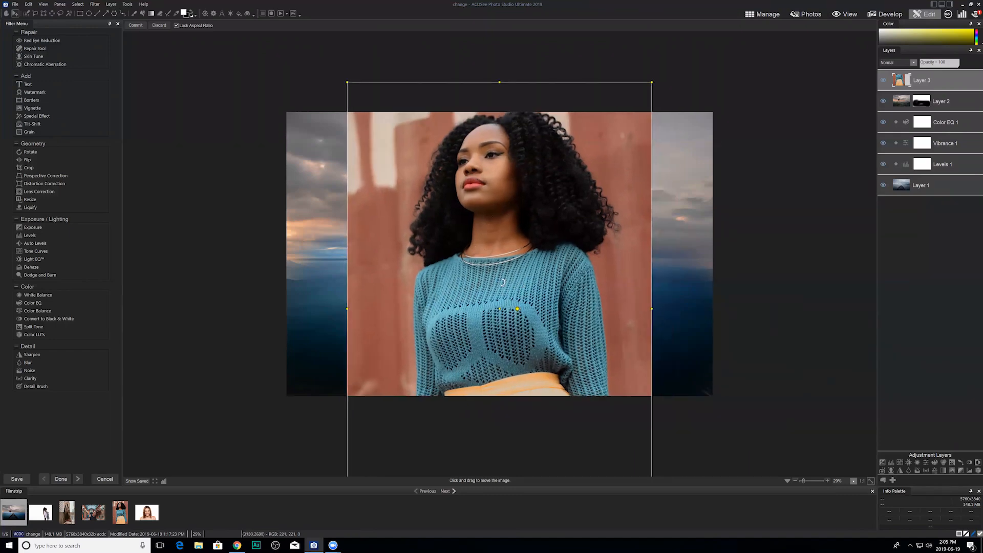
# Step: Shrink the woman's layer, place it over the right part of the seascape beside the balloon, and commit the placement
pyautogui.moveTo(518, 309); pyautogui.dragTo(558, 324)
pyautogui.moveTo(575, 193); pyautogui.dragTo(591, 173)
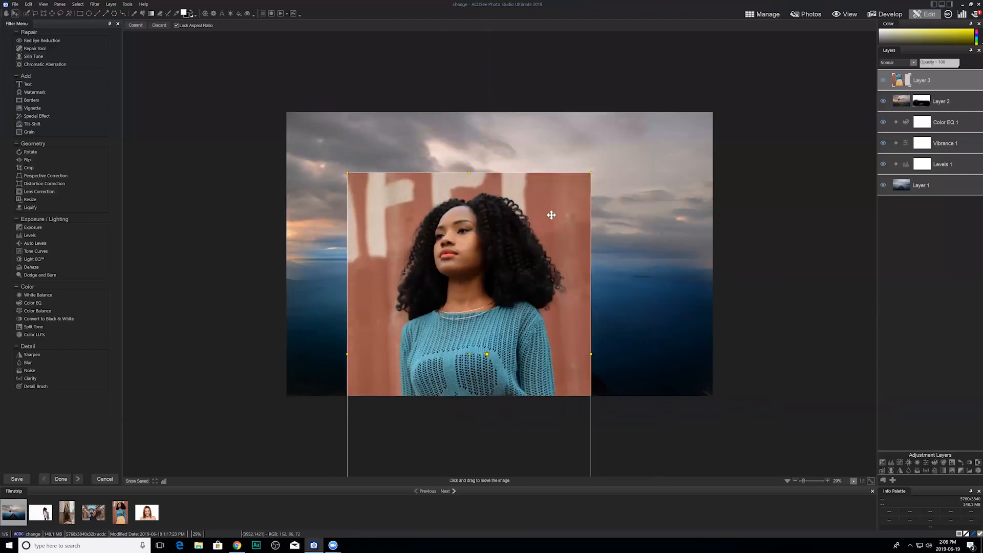
pyautogui.moveTo(545, 226); pyautogui.dragTo(650, 134)
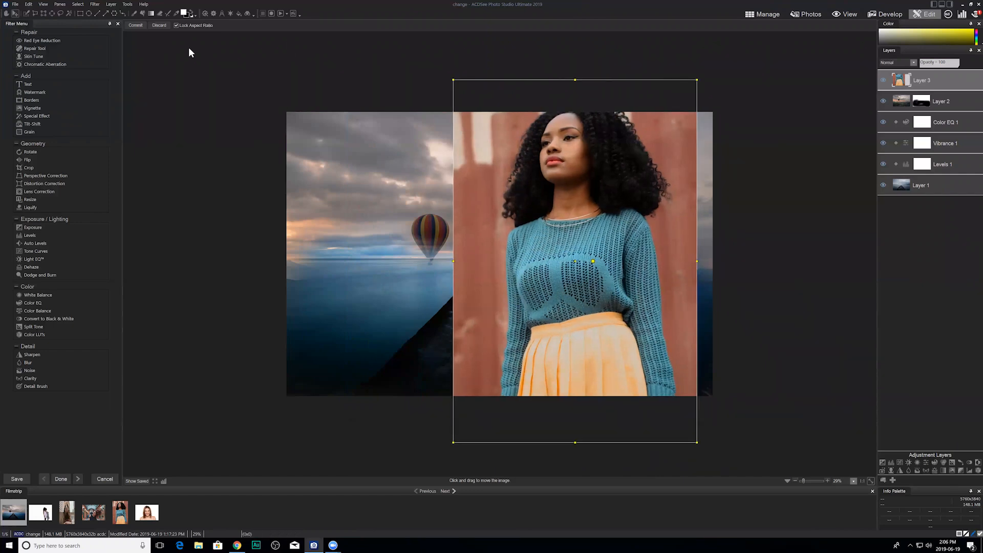
pyautogui.click(134, 25)
pyautogui.click(484, 84)
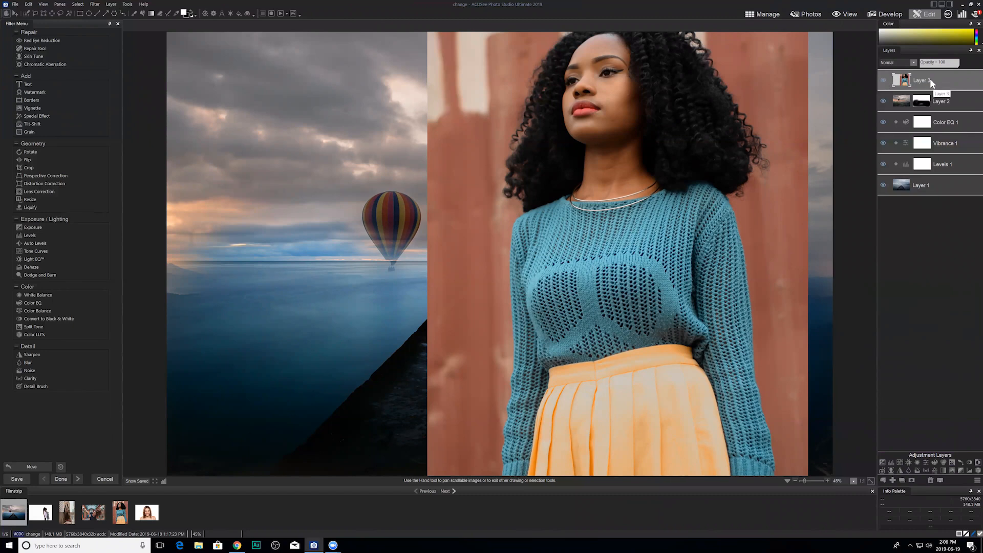
# Step: Move Layer 3 below Layer 2 in the layer order
pyautogui.moveTo(930, 78)
pyautogui.mouseDown()
pyautogui.moveTo(940, 104)
pyautogui.moveTo(928, 112)
pyautogui.moveTo(938, 124)
pyautogui.moveTo(925, 129)
pyautogui.moveTo(928, 148)
pyautogui.moveTo(923, 69)
pyautogui.mouseUp()
pyautogui.moveTo(908, 84); pyautogui.dragTo(905, 106)
pyautogui.moveTo(950, 82)
pyautogui.mouseDown()
pyautogui.moveTo(951, 162)
pyautogui.moveTo(939, 73)
pyautogui.mouseUp()
pyautogui.moveTo(931, 94)
pyautogui.mouseDown()
pyautogui.moveTo(941, 110)
pyautogui.moveTo(942, 101)
pyautogui.mouseUp()
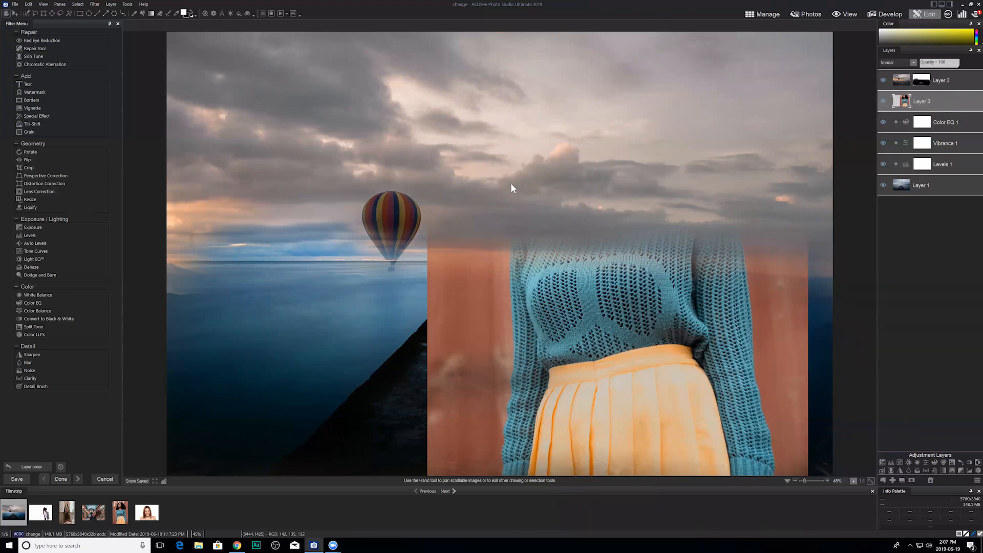
# Step: Set Layer 2's mask to white and subsequently replace it with a fully black mask
pyautogui.click(957, 80)
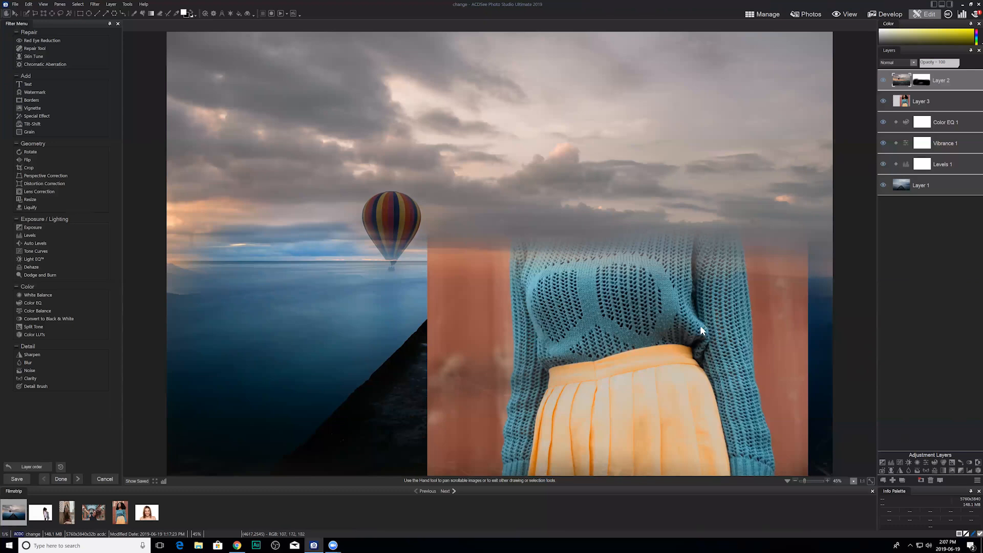
pyautogui.click(919, 80)
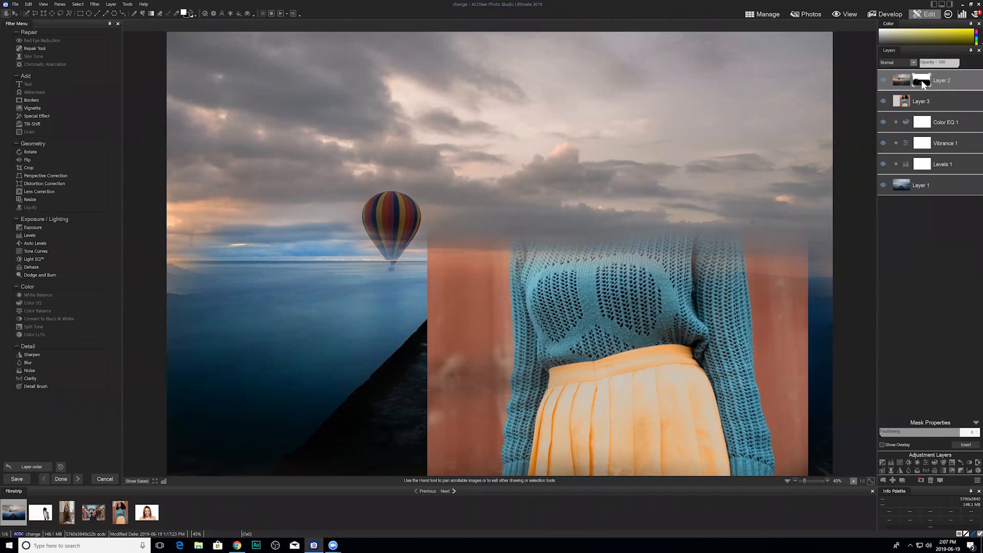
pyautogui.rightClick(928, 85)
pyautogui.click(902, 190)
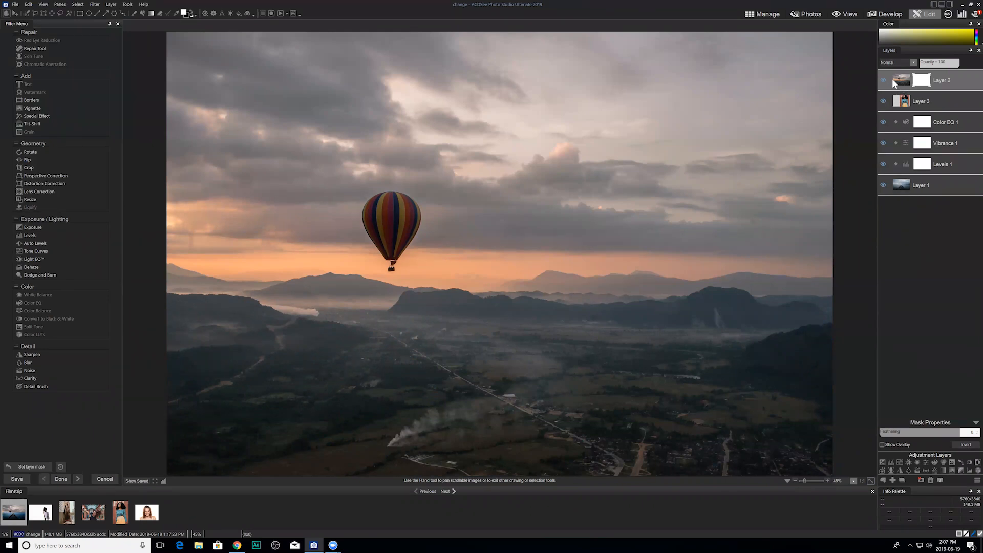
pyautogui.rightClick(921, 81)
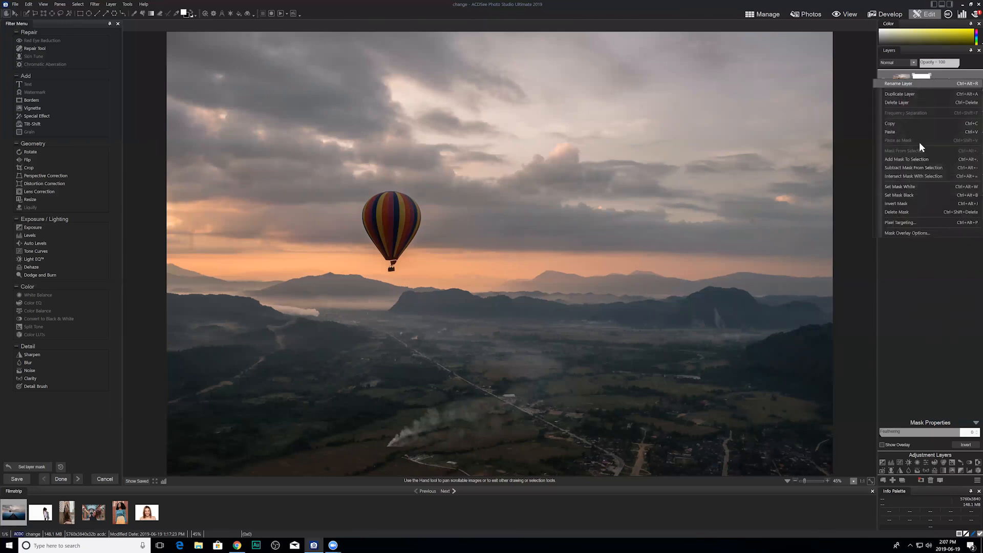
pyautogui.click(914, 195)
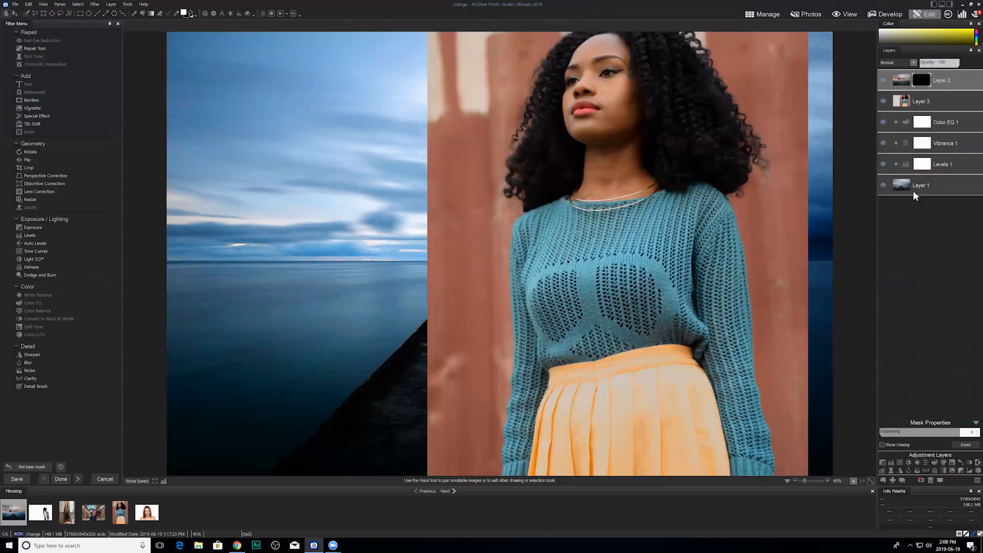
# Step: Brush white across the upper half of Layer 2's black mask to bring back the sunset sky and hot-air balloon
pyautogui.click(905, 78)
pyautogui.click(922, 81)
pyautogui.click(135, 15)
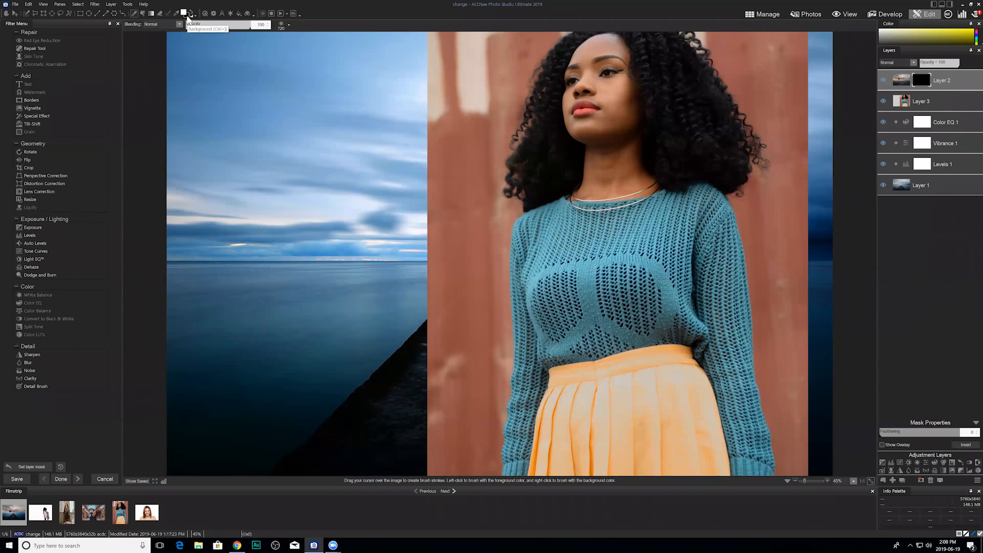
pyautogui.click(288, 191)
pyautogui.moveTo(532, 192)
pyautogui.mouseDown()
pyautogui.moveTo(745, 197)
pyautogui.moveTo(821, 213)
pyautogui.moveTo(159, 210)
pyautogui.moveTo(277, 173)
pyautogui.moveTo(703, 160)
pyautogui.moveTo(802, 140)
pyautogui.moveTo(815, 127)
pyautogui.moveTo(781, 105)
pyautogui.moveTo(743, 101)
pyautogui.moveTo(206, 89)
pyautogui.moveTo(203, 55)
pyautogui.moveTo(352, 40)
pyautogui.moveTo(818, 41)
pyautogui.mouseUp()
pyautogui.moveTo(350, 209)
pyautogui.mouseDown()
pyautogui.moveTo(275, 228)
pyautogui.moveTo(828, 267)
pyautogui.mouseUp()
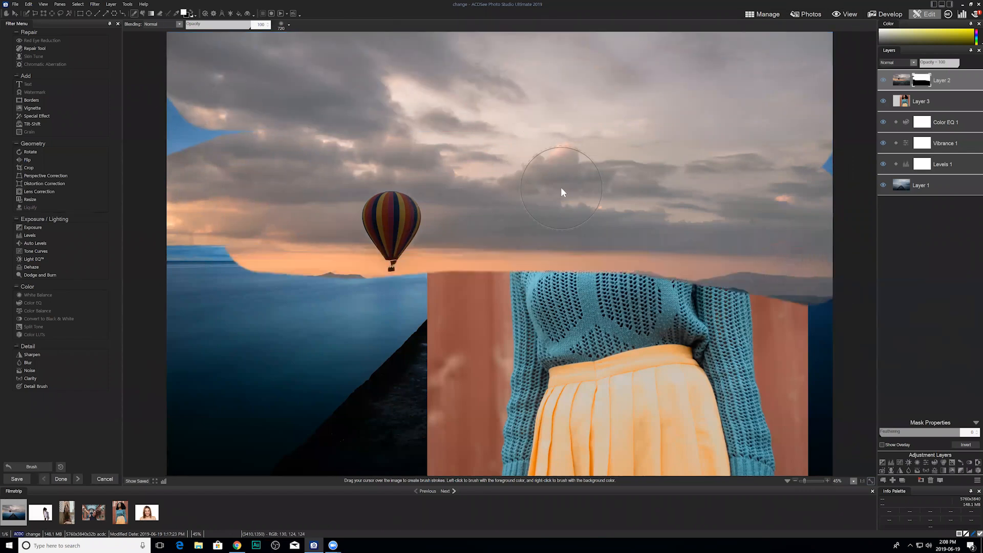
# Step: With Layer 2 temporarily hidden, add a mask to Layer 3 and brush away the wall on both sides of the woman
pyautogui.click(883, 81)
pyautogui.click(924, 103)
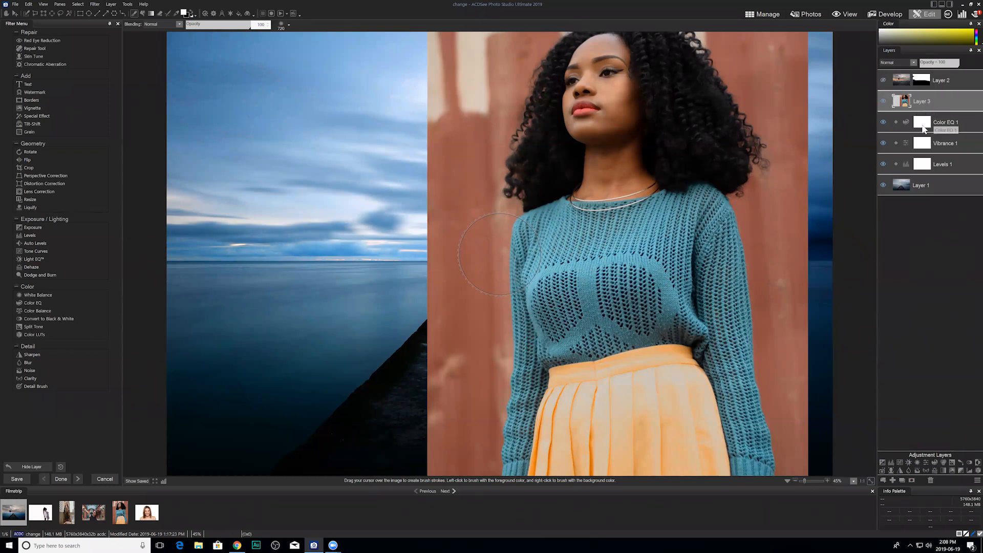
pyautogui.click(911, 480)
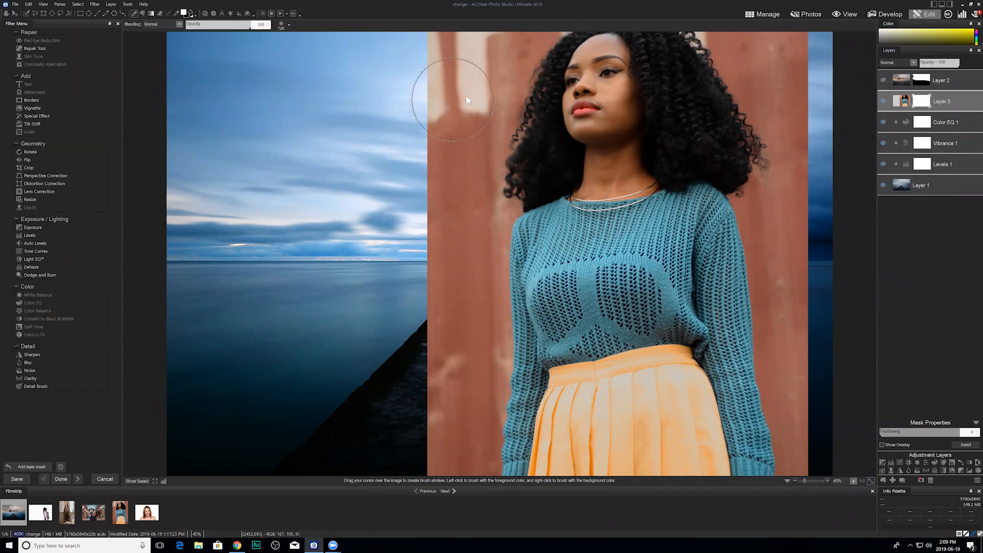
pyautogui.moveTo(466, 96)
pyautogui.mouseDown()
pyautogui.moveTo(467, 45)
pyautogui.moveTo(444, 88)
pyautogui.moveTo(475, 64)
pyautogui.moveTo(326, 43)
pyautogui.moveTo(465, 90)
pyautogui.moveTo(493, 76)
pyautogui.moveTo(464, 167)
pyautogui.moveTo(494, 73)
pyautogui.moveTo(458, 88)
pyautogui.moveTo(491, 20)
pyautogui.moveTo(509, 37)
pyautogui.moveTo(494, 36)
pyautogui.moveTo(448, 208)
pyautogui.moveTo(463, 220)
pyautogui.moveTo(438, 403)
pyautogui.moveTo(455, 362)
pyautogui.moveTo(443, 507)
pyautogui.moveTo(402, 505)
pyautogui.mouseUp()
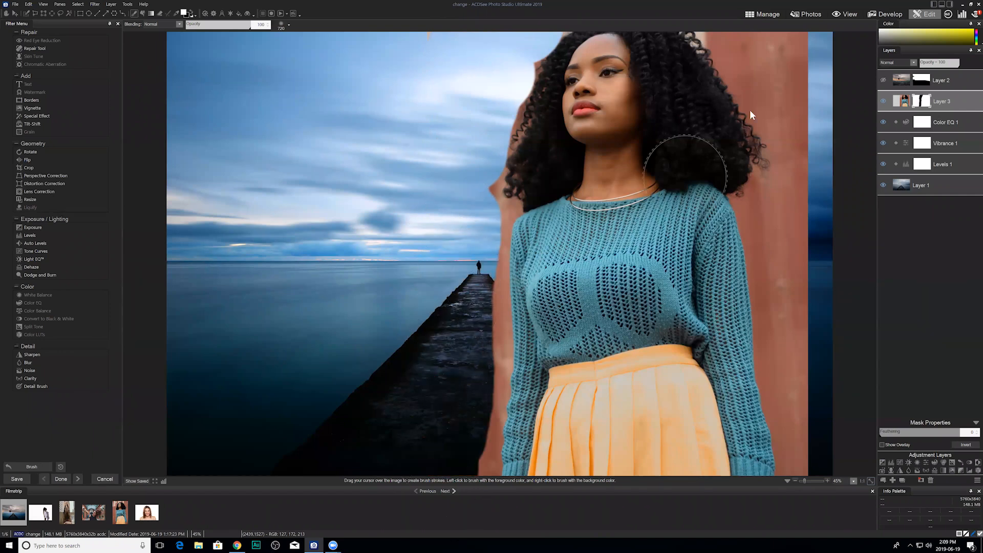
pyautogui.moveTo(745, 31)
pyautogui.mouseDown()
pyautogui.moveTo(793, 144)
pyautogui.moveTo(794, 257)
pyautogui.moveTo(763, 344)
pyautogui.moveTo(766, 453)
pyautogui.moveTo(811, 385)
pyautogui.moveTo(806, 297)
pyautogui.mouseUp()
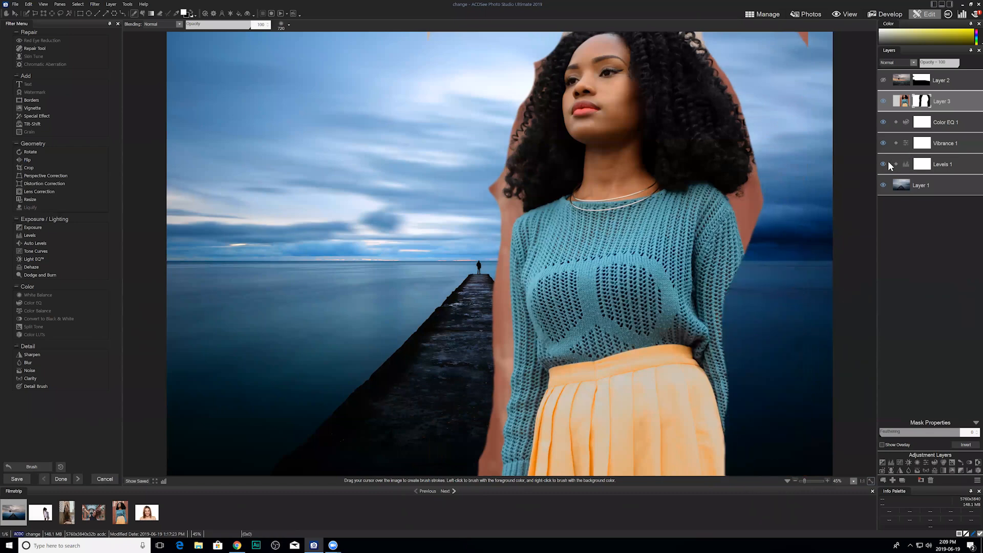
pyautogui.click(883, 81)
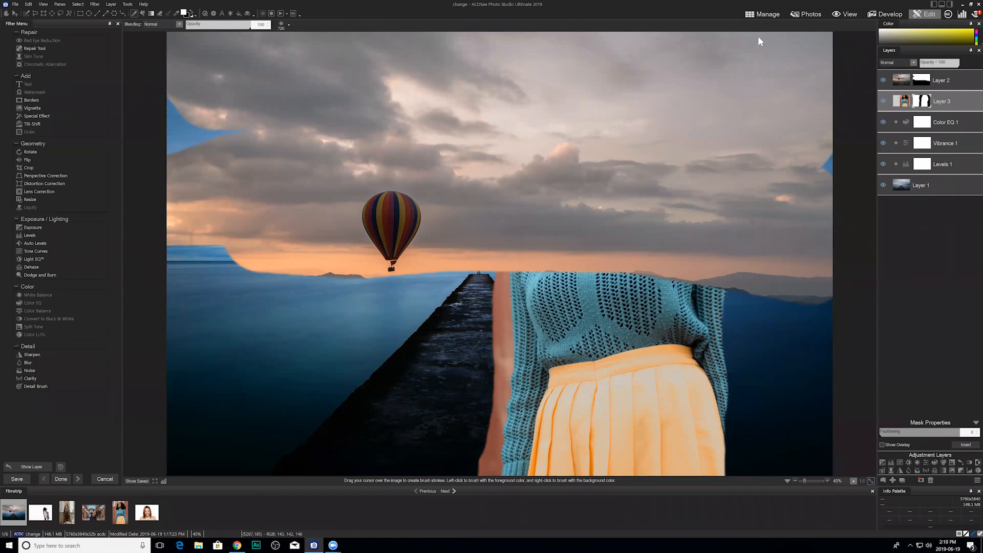
# Step: Discard the unsaved changes to the composite and open the "hair impossible" photo in Develop mode
pyautogui.click(762, 14)
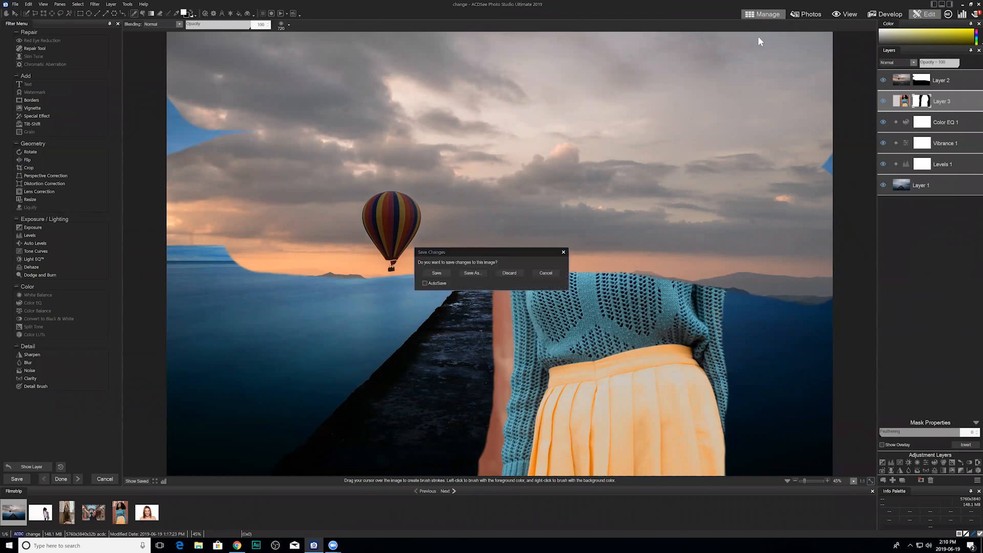
pyautogui.click(509, 273)
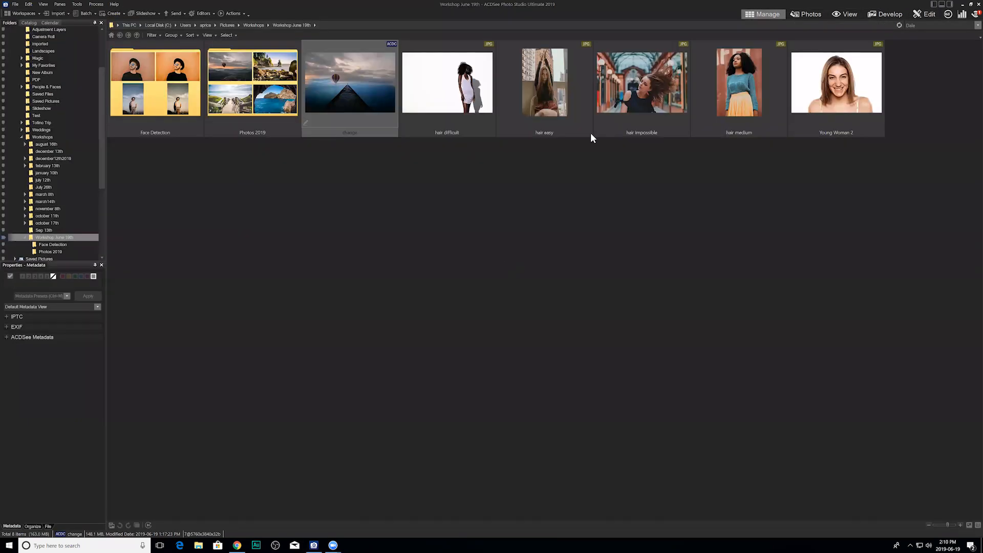
pyautogui.click(577, 102)
pyautogui.click(635, 99)
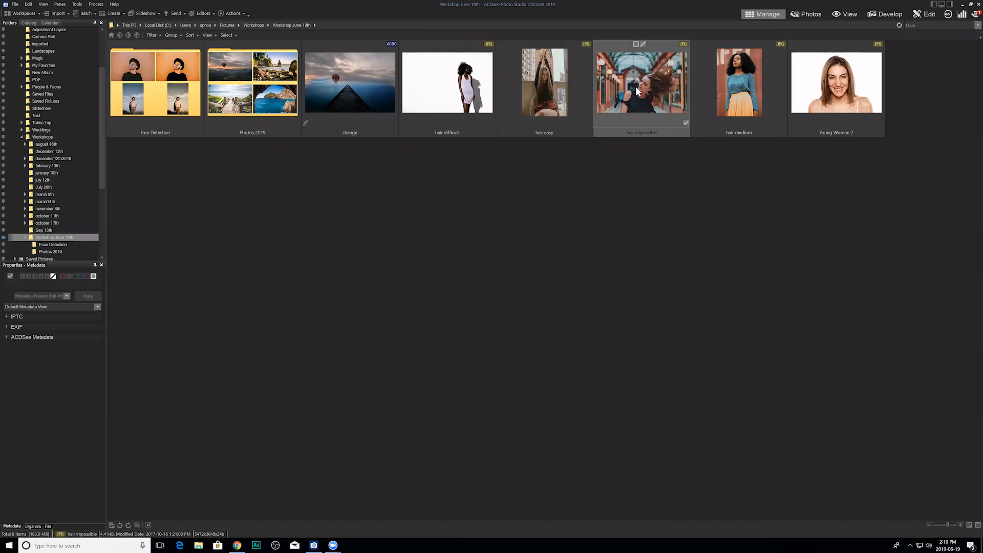
pyautogui.click(890, 15)
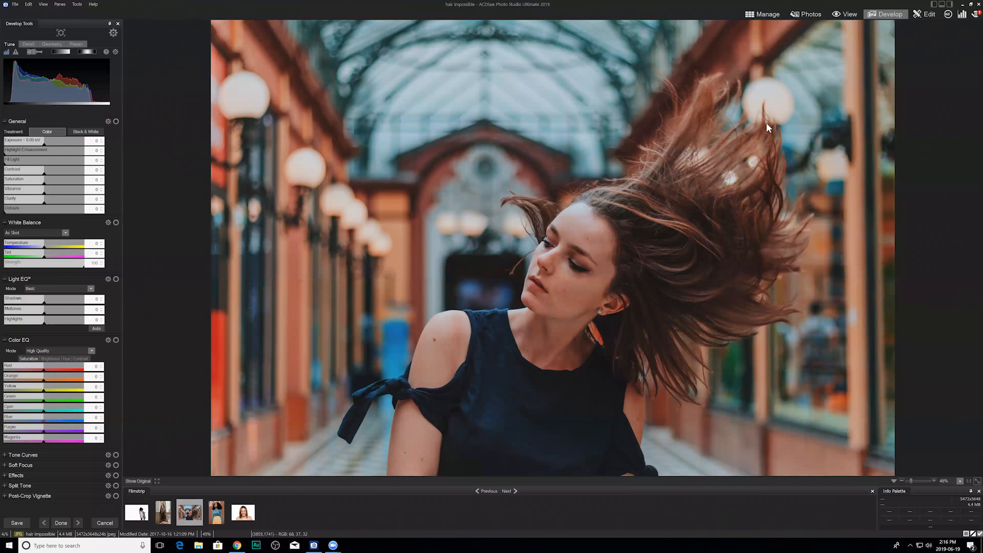
# Step: Return to Manage mode and open the "coastline" photo from the Photos 2019 folder in Edit mode
pyautogui.click(755, 13)
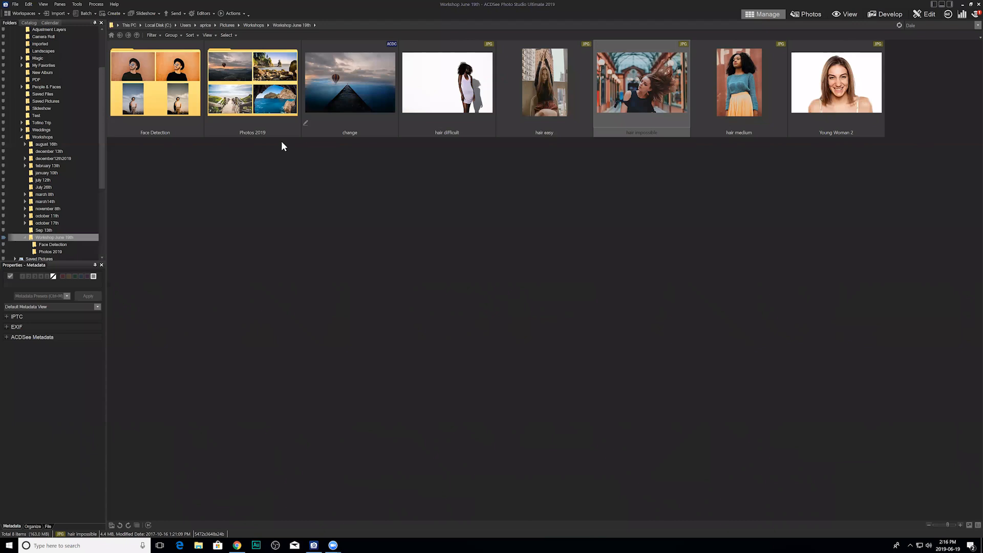
pyautogui.doubleClick(247, 95)
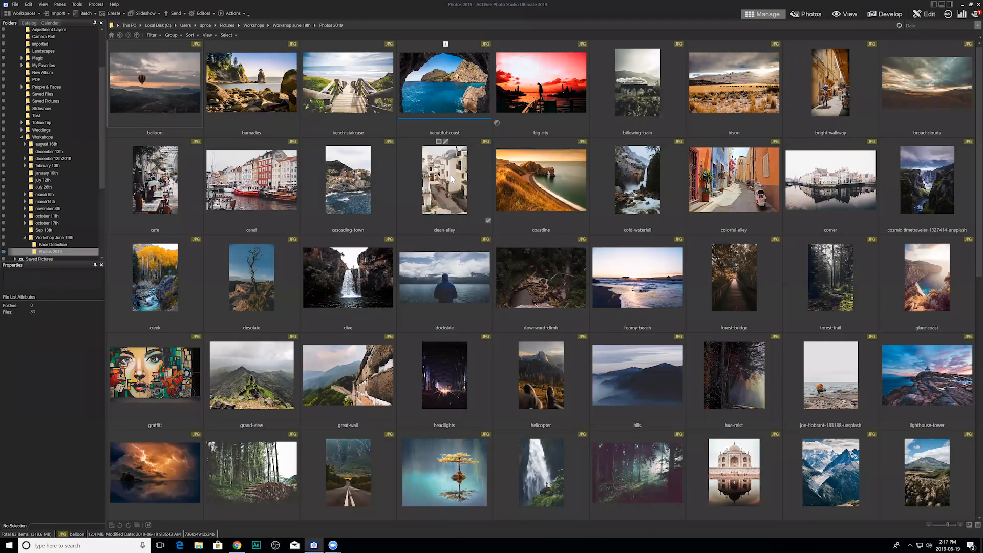
pyautogui.click(526, 187)
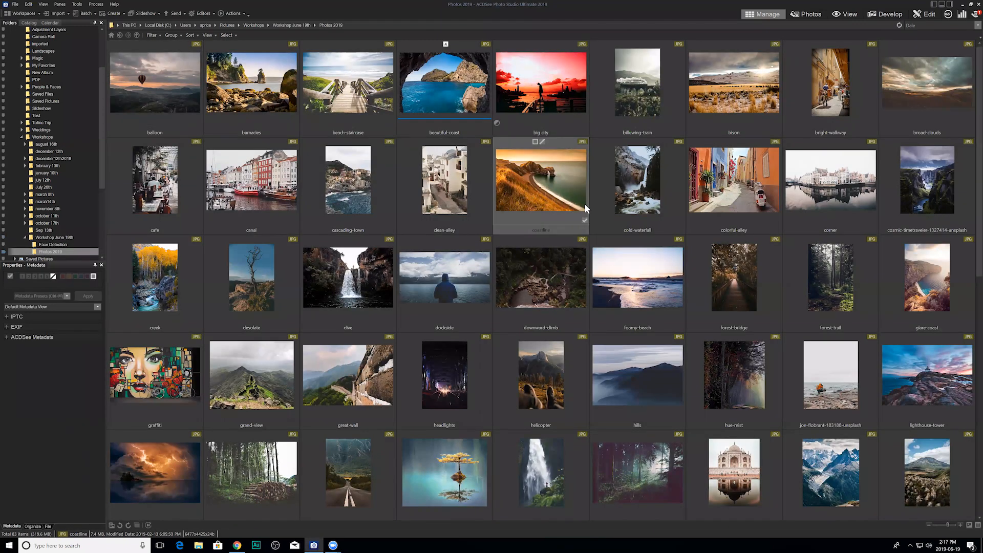
pyautogui.click(928, 15)
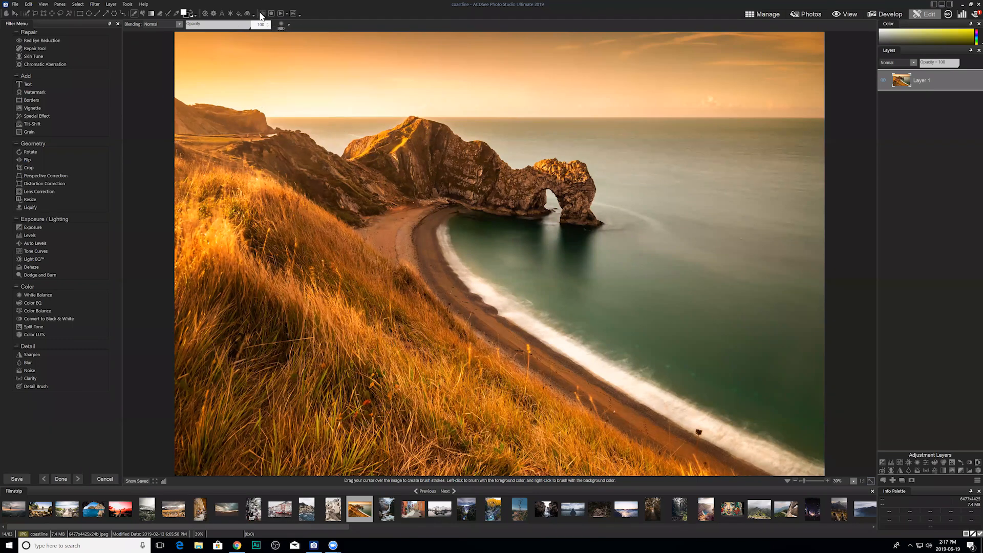
# Step: View the Blue Pixel Target category in the Actions Browser and close the browser without playing an action
pyautogui.click(294, 13)
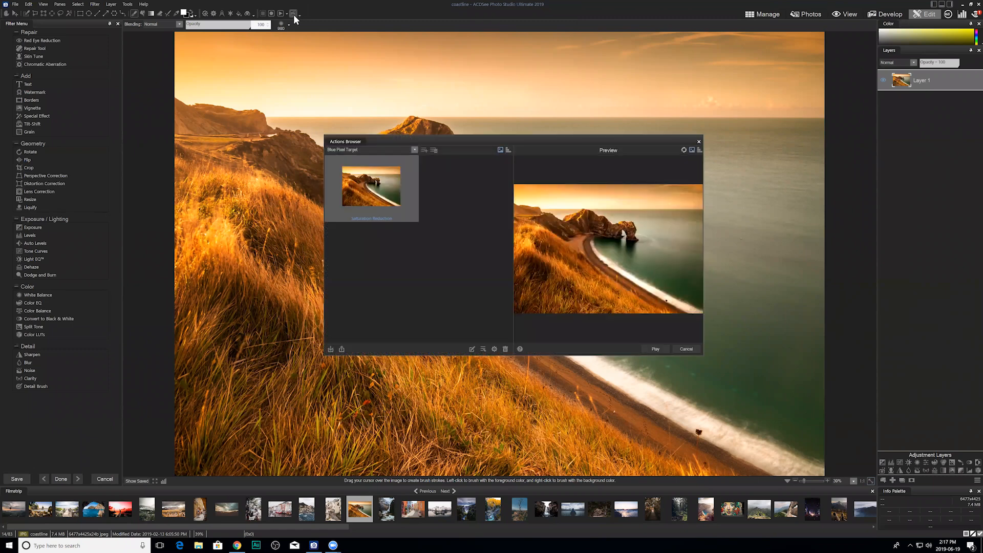
pyautogui.moveTo(512, 141); pyautogui.dragTo(498, 144)
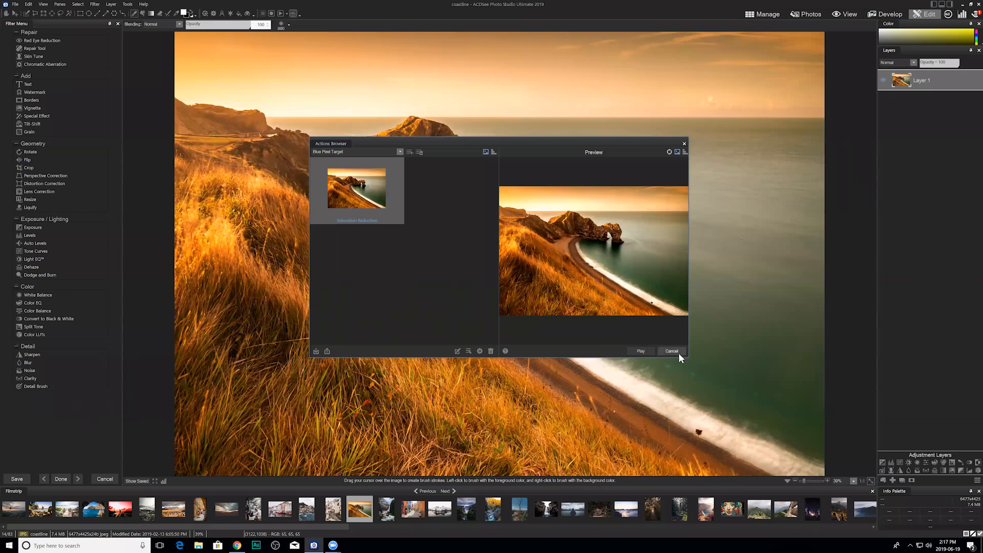
pyautogui.click(684, 144)
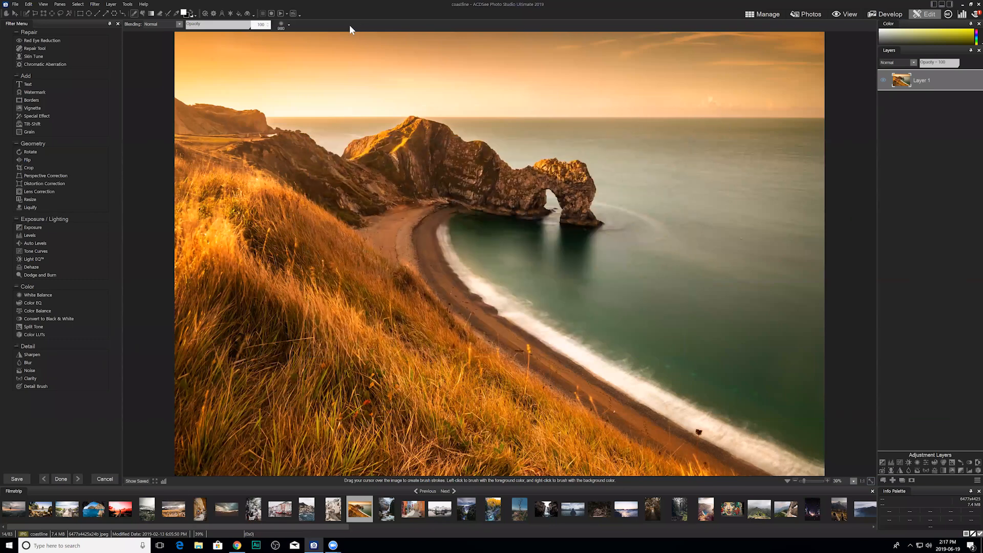
# Step: Start recording an action, add a White Balance adjustment layer with Temperature -65 and Tint 20, and compare with the saved photo
pyautogui.click(272, 12)
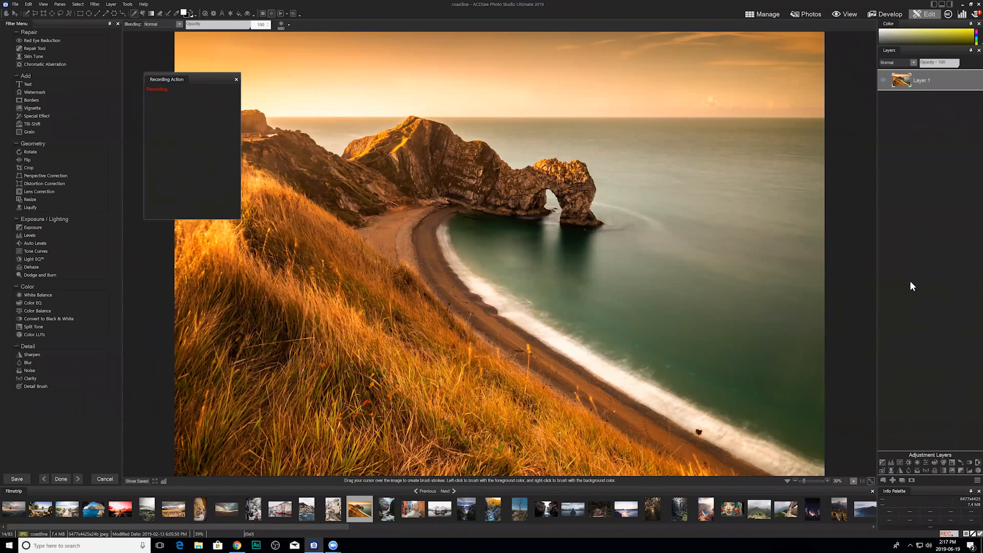
pyautogui.click(917, 462)
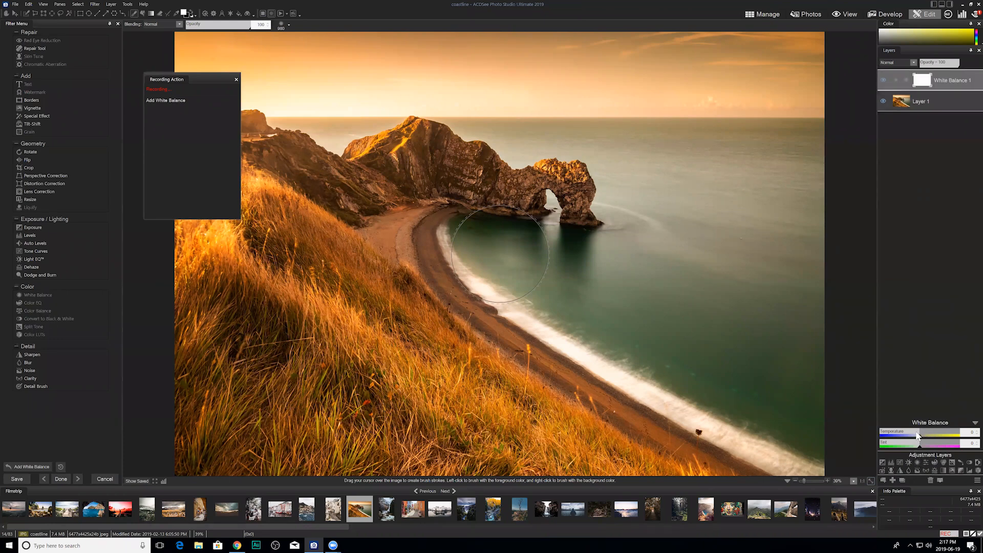
pyautogui.moveTo(921, 433); pyautogui.dragTo(892, 436)
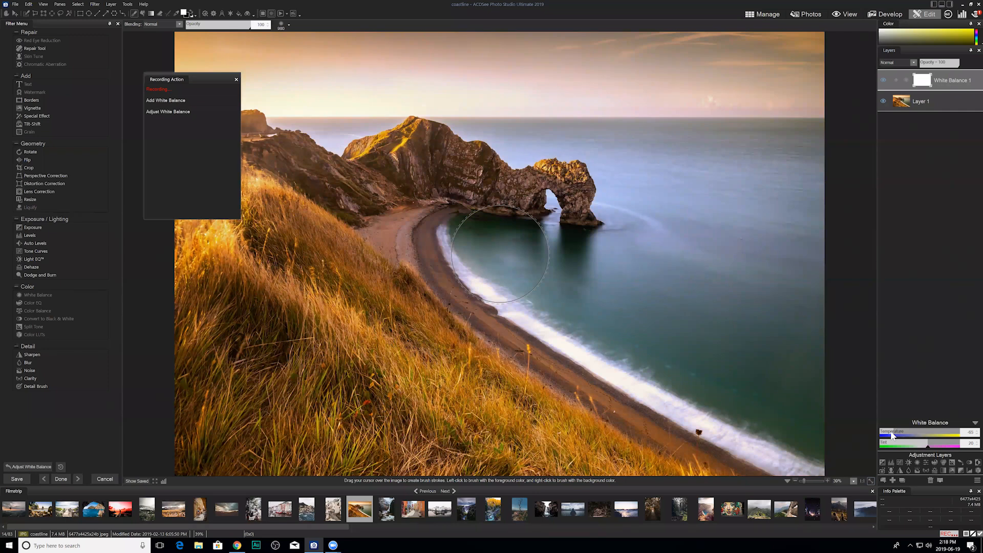
pyautogui.click(974, 424)
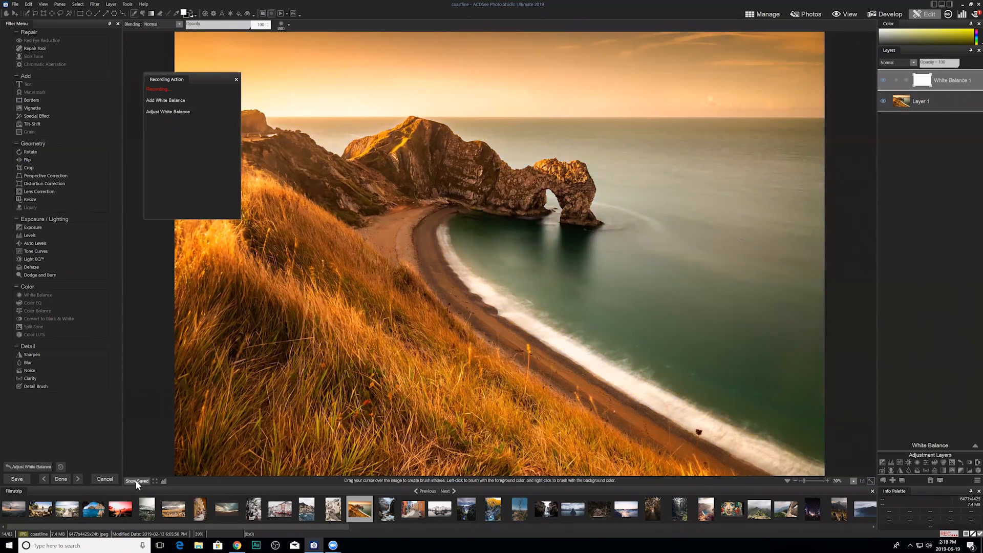
pyautogui.click(135, 480)
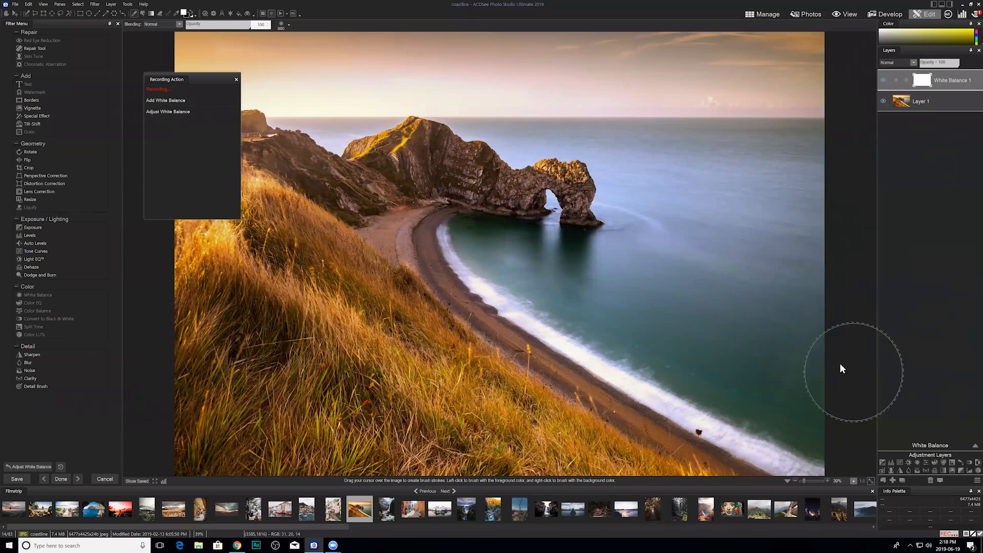
# Step: Add a Vignette adjustment layer to the recorded action, adjusting its Strength and setting Distance to 62
pyautogui.click(951, 470)
pyautogui.click(910, 422)
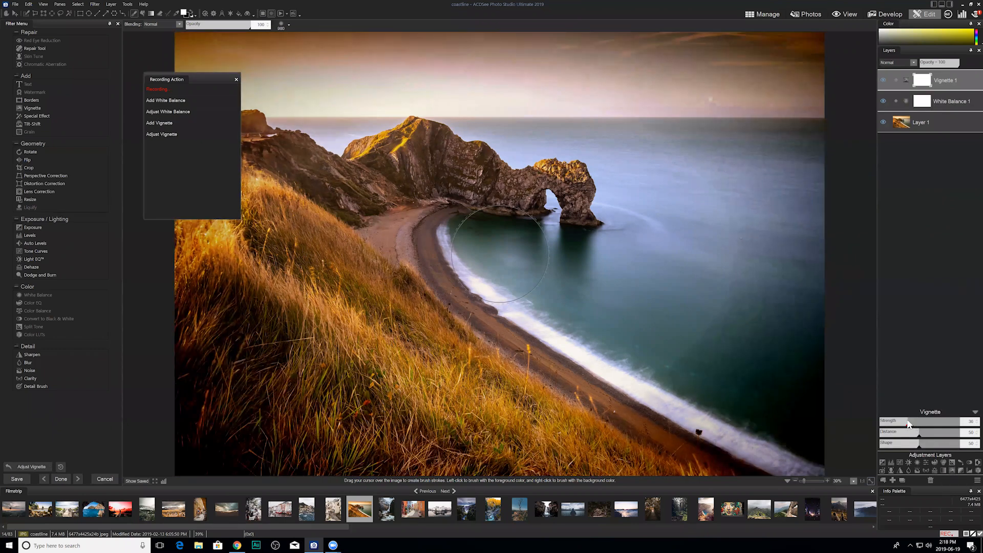
pyautogui.click(912, 435)
pyautogui.moveTo(913, 435); pyautogui.dragTo(929, 435)
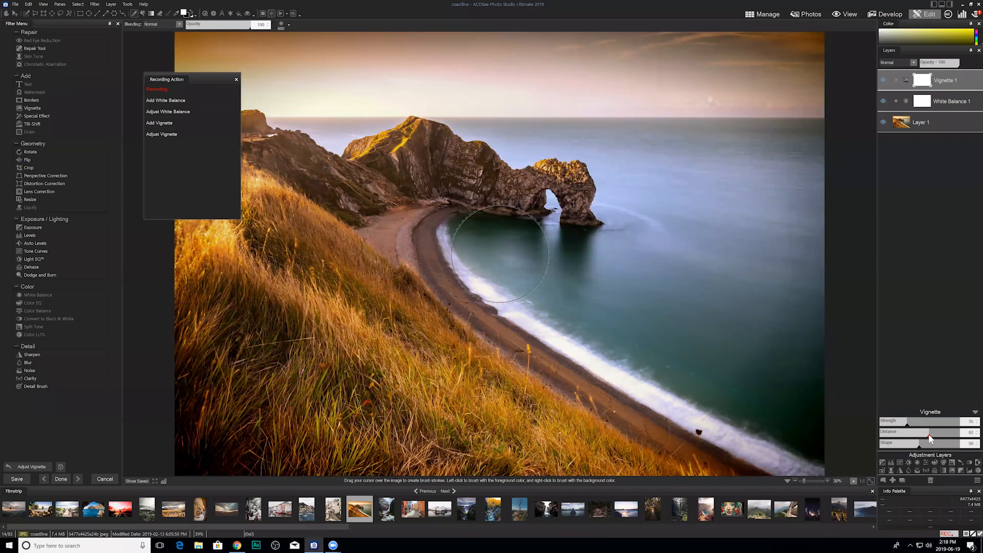
pyautogui.click(975, 411)
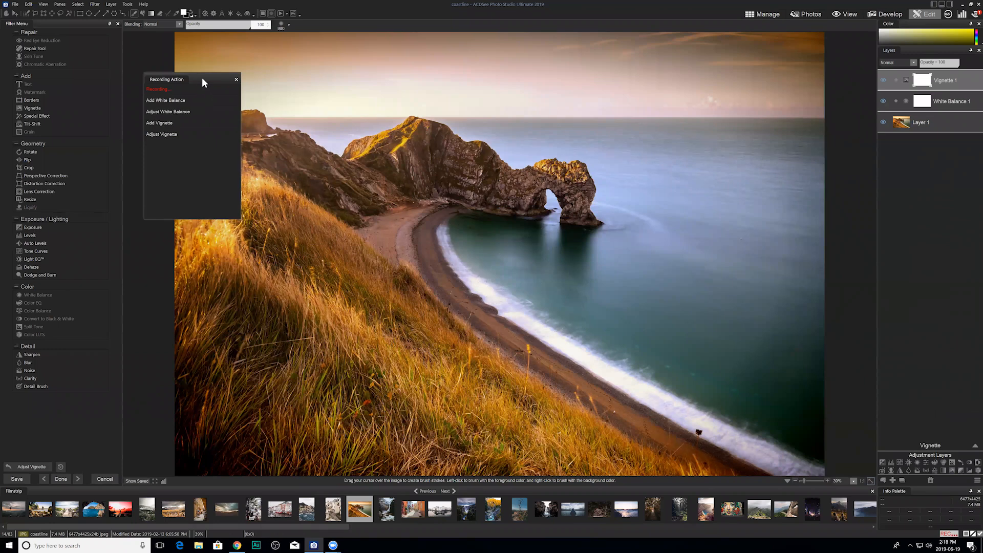
pyautogui.moveTo(202, 79); pyautogui.dragTo(201, 183)
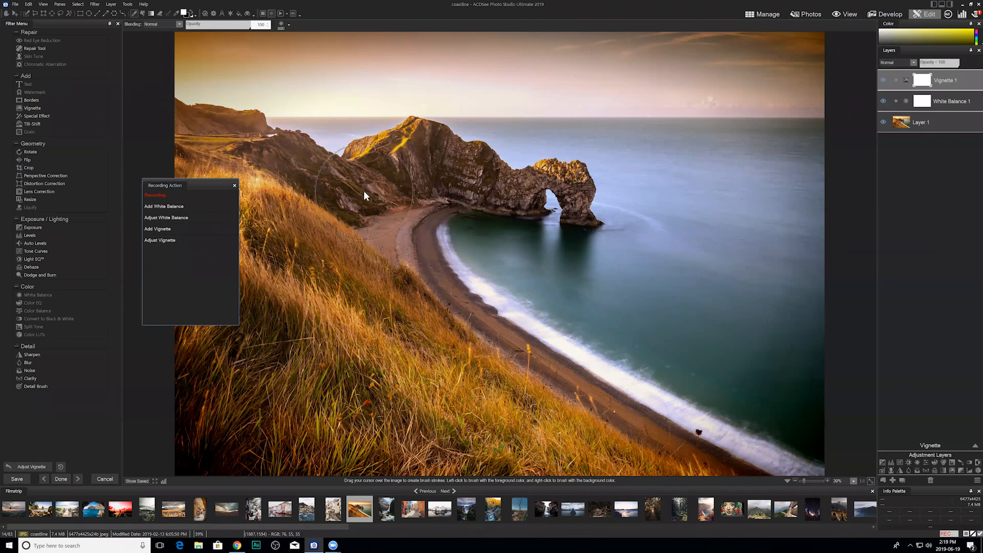
# Step: Save the recorded action as "warmth blue" in a new category named Warmth and discard the edits to the coastline photo
pyautogui.click(265, 16)
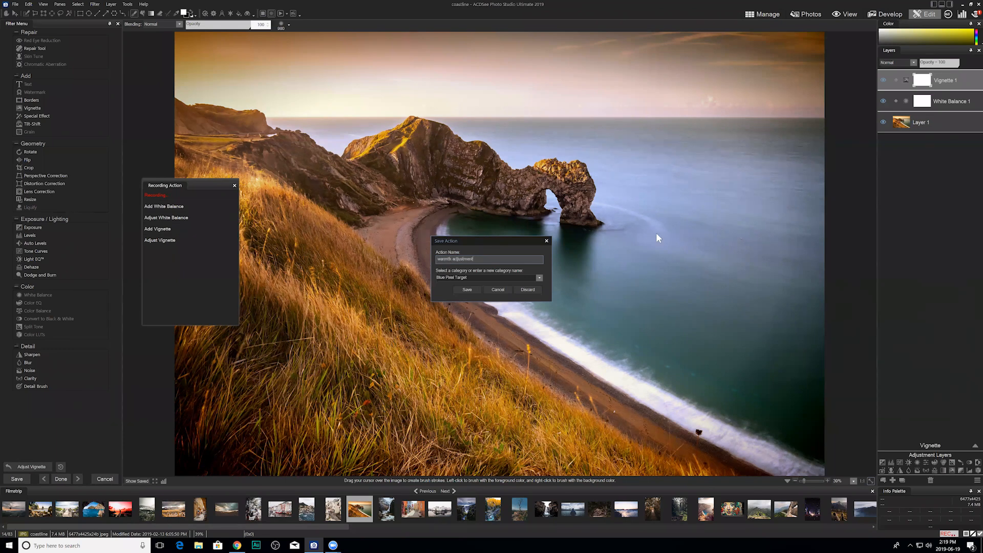
pyautogui.click(539, 277)
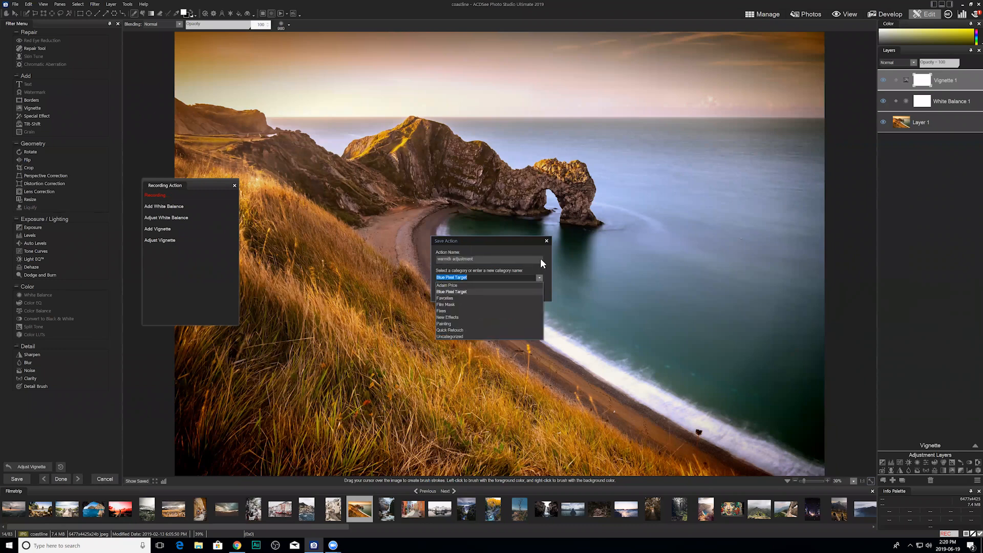
pyautogui.click(466, 279)
pyautogui.moveTo(468, 277); pyautogui.dragTo(423, 275)
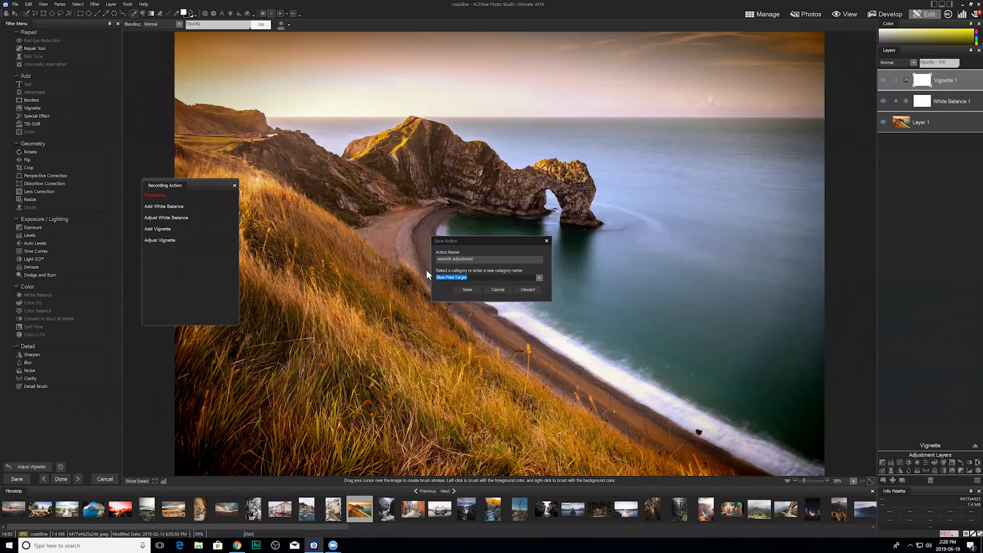
pyautogui.write('Warmth')
pyautogui.moveTo(475, 259); pyautogui.dragTo(453, 258)
pyautogui.write('bl')
pyautogui.click(467, 290)
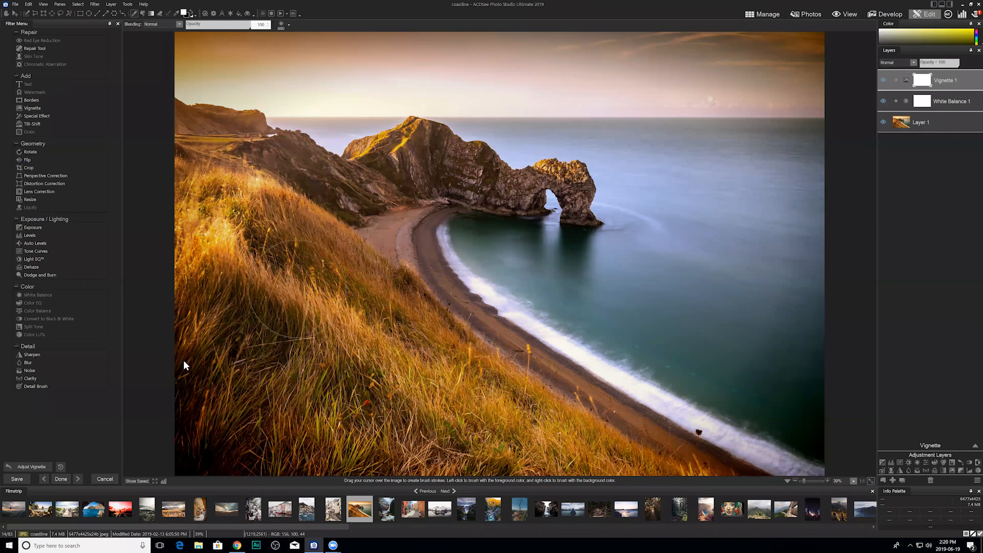
pyautogui.click(105, 479)
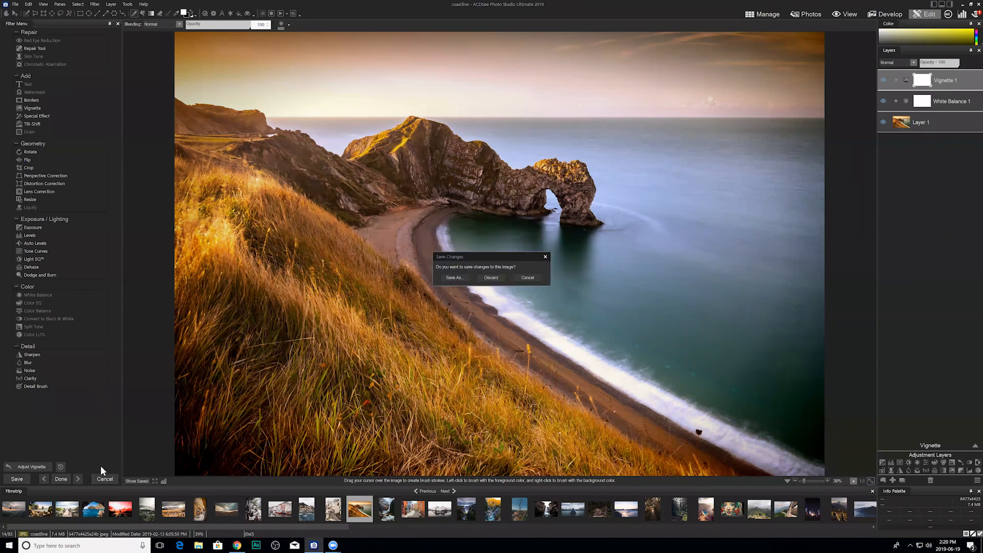
pyautogui.click(489, 278)
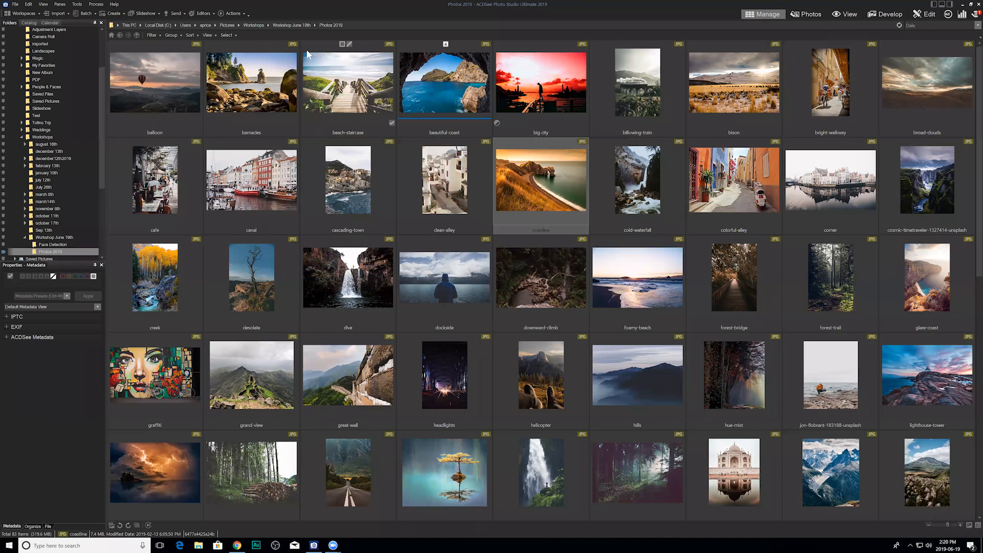
# Step: Play the "warmth blue" action from the Warmth category on the selected coastline photo and compare the new copy with the original
pyautogui.click(234, 15)
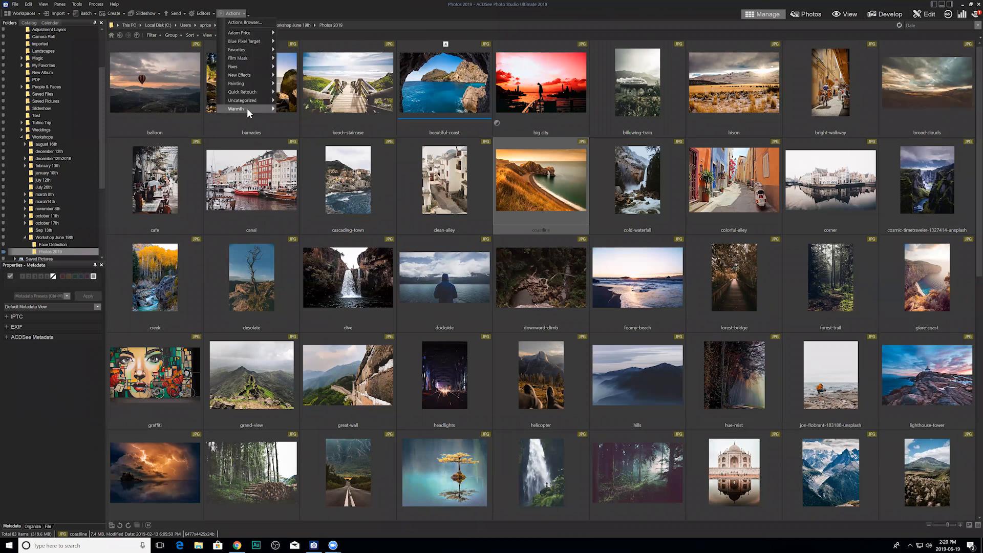
pyautogui.moveTo(247, 109)
pyautogui.moveTo(310, 106)
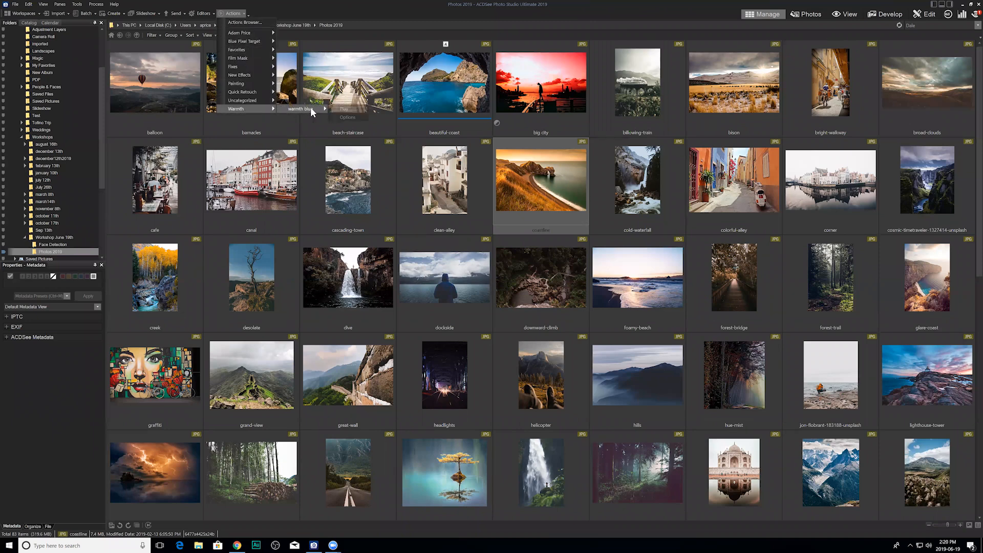
pyautogui.click(346, 111)
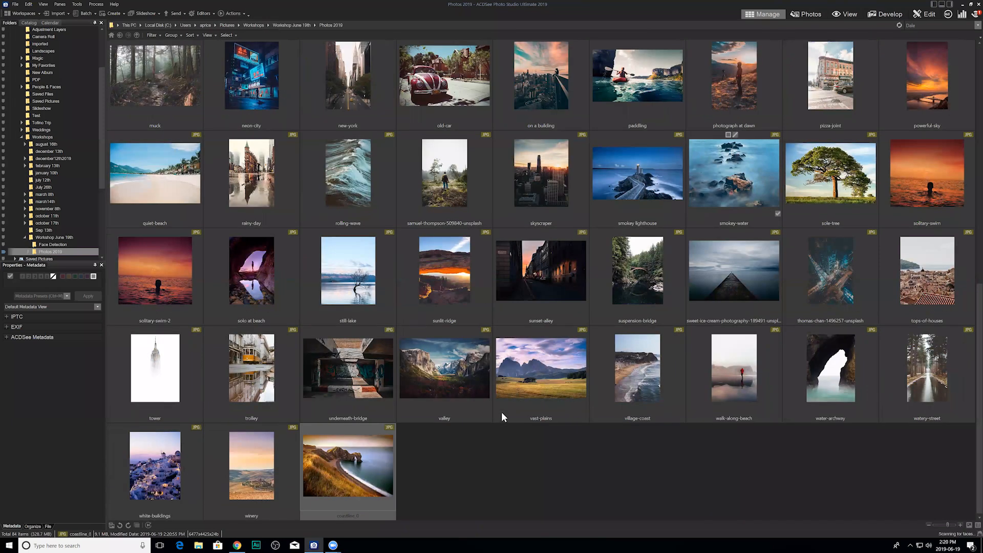
pyautogui.scroll(3, 476, 441)
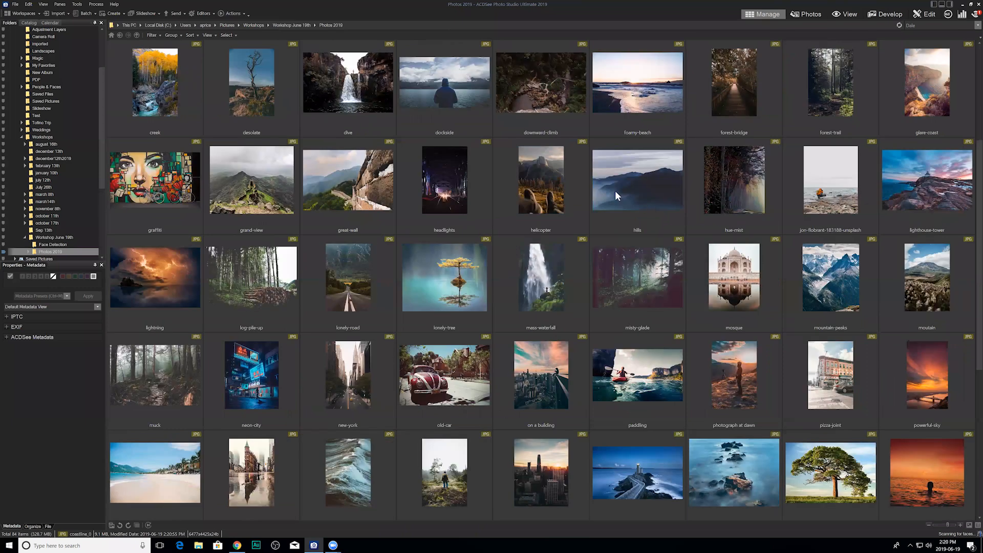
pyautogui.scroll(2, 604, 198)
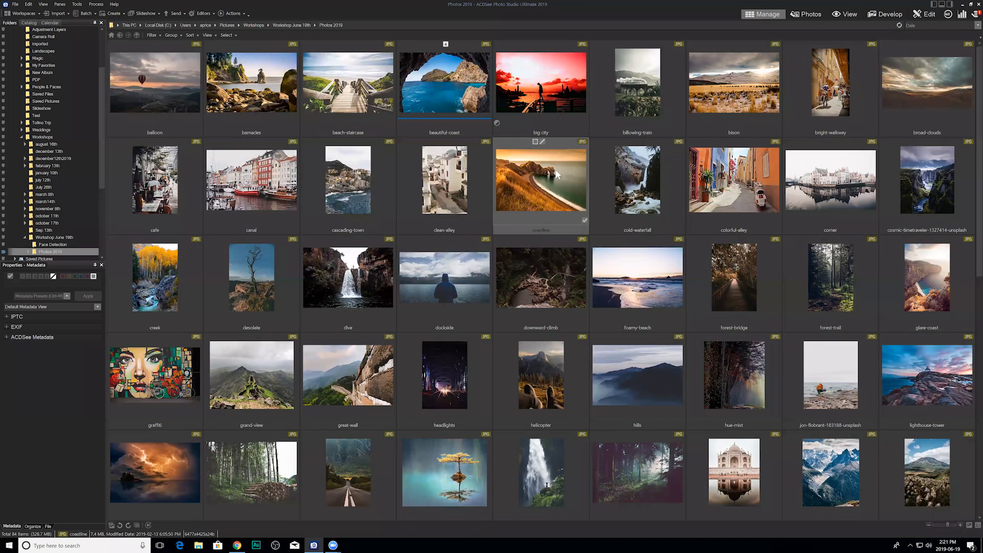
pyautogui.scroll(-5, 450, 303)
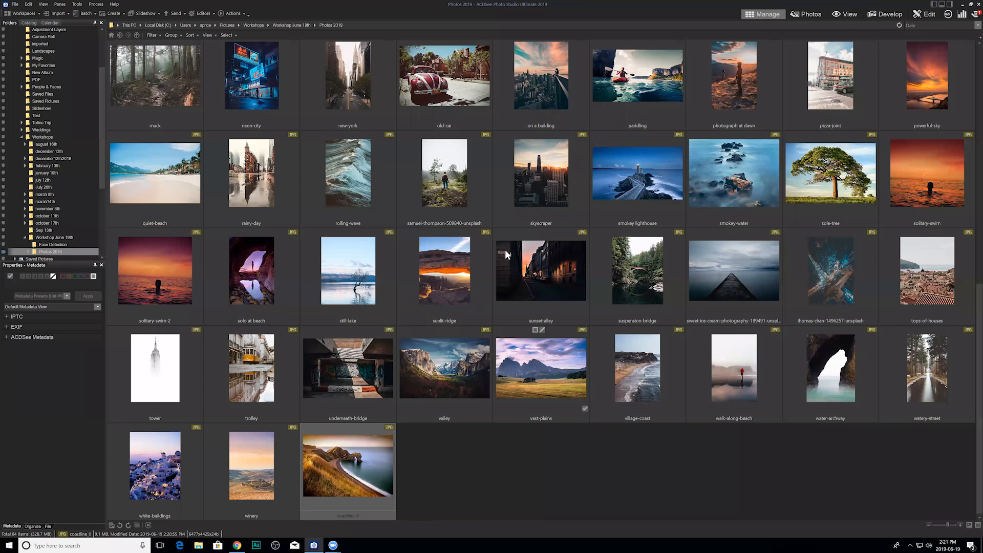
# Step: Select a range of 20 photos ending at vast-plains, view the play options of the "warmth blue" action, and clear the selection without playing it
pyautogui.click(459, 201)
pyautogui.keyDown('shift'); pyautogui.click(568, 366); pyautogui.keyUp('shift')
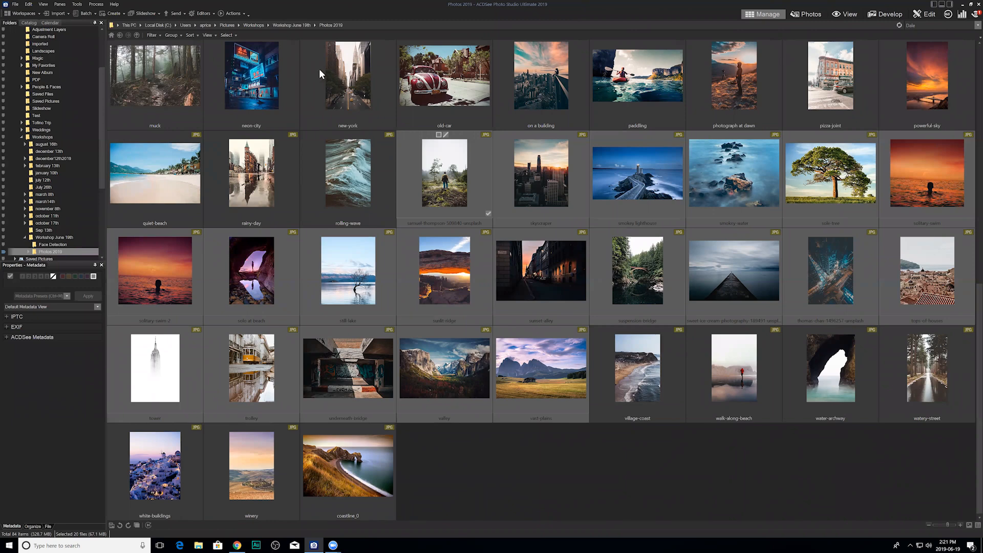
pyautogui.click(231, 14)
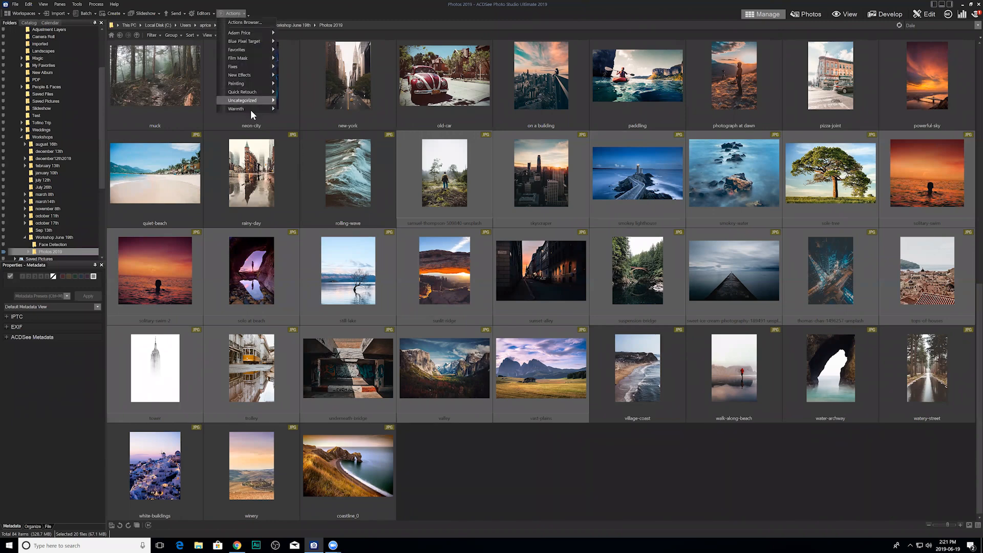
pyautogui.moveTo(251, 110)
pyautogui.moveTo(313, 109)
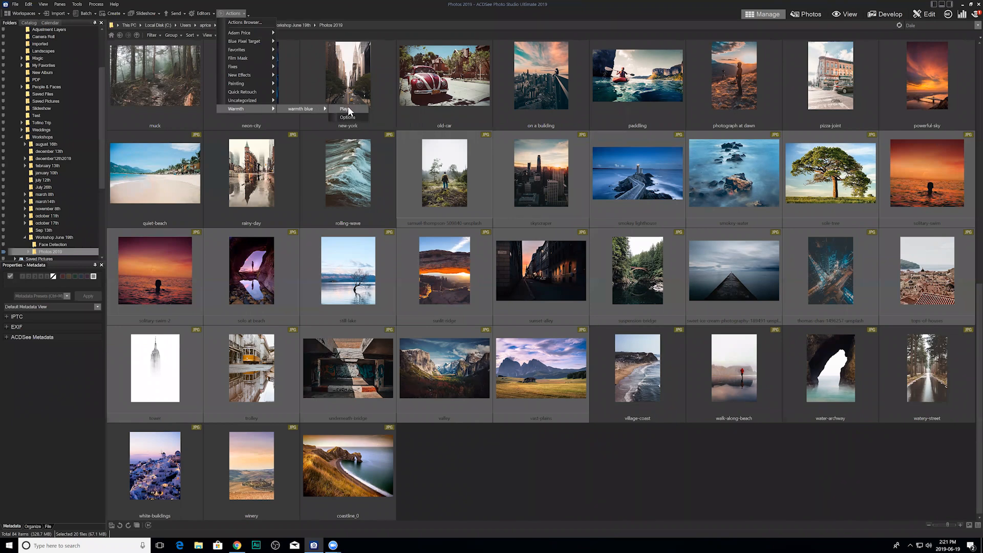
pyautogui.click(501, 444)
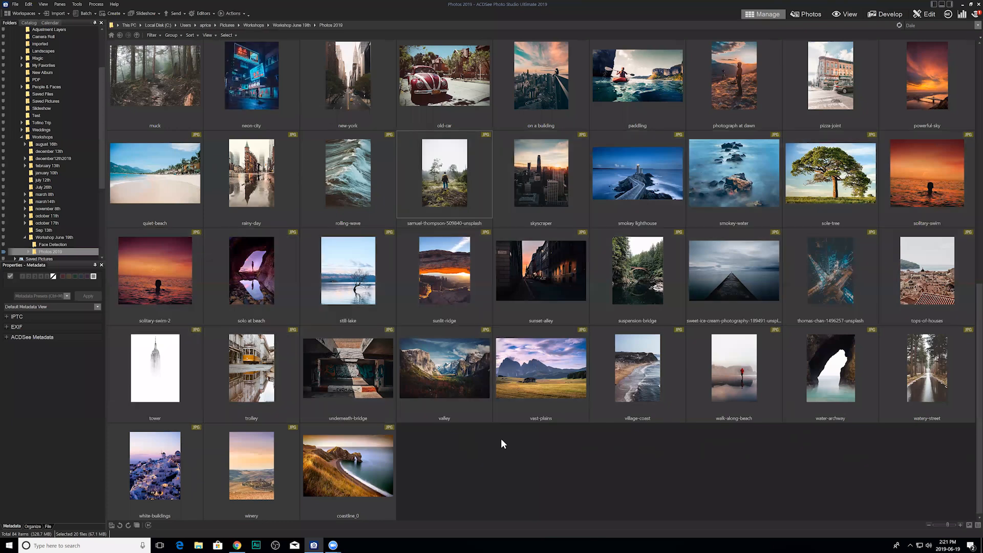
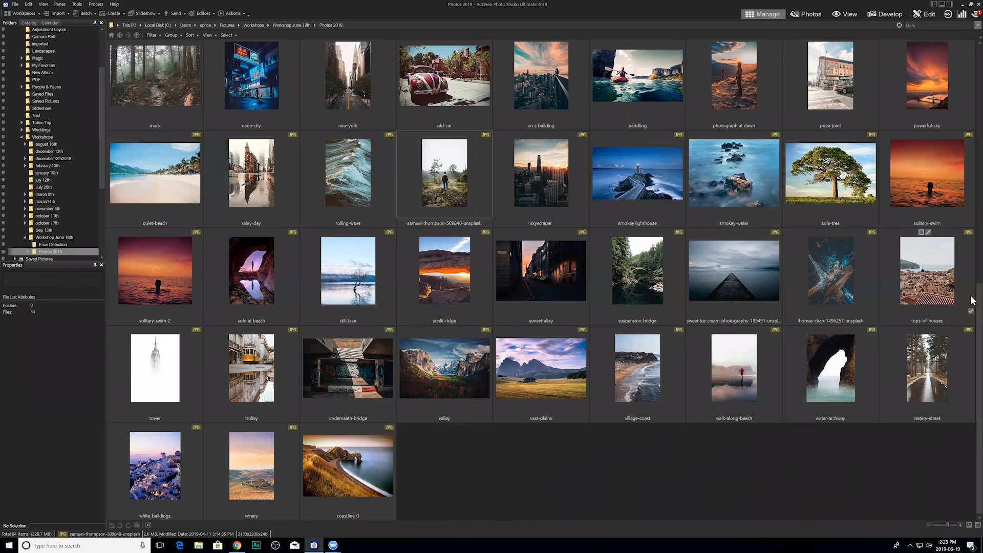
pyautogui.scroll(5, 970, 197)
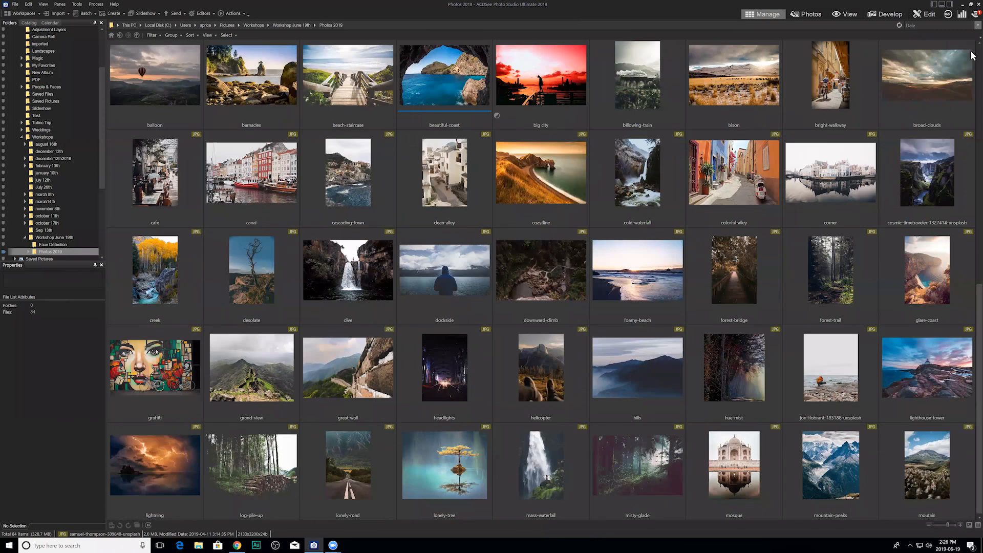
pyautogui.scroll(1, 971, 53)
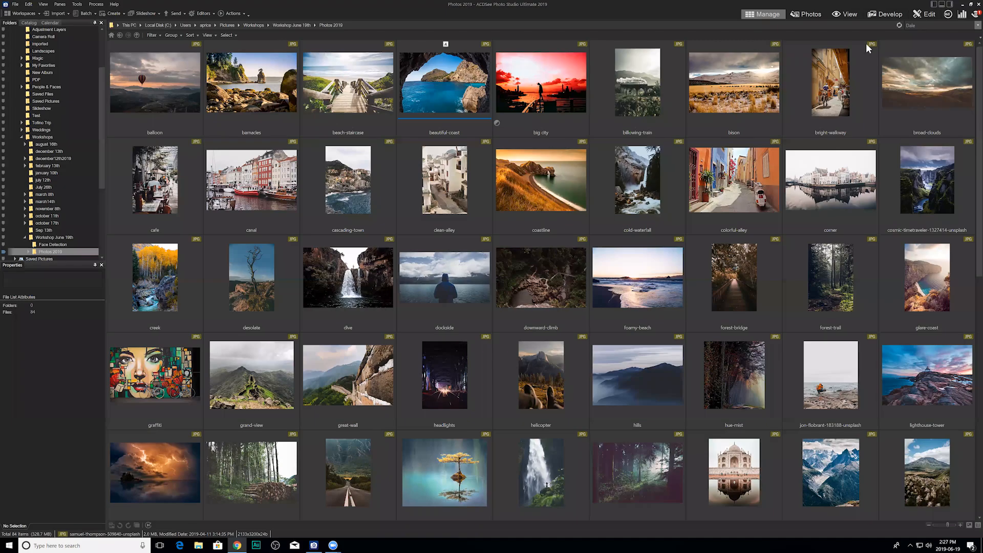
# Step: Switch to Chrome, search for "youtube" in a new tab, and open the YouTube site from the results
pyautogui.hotkey('alt', 'Tab')
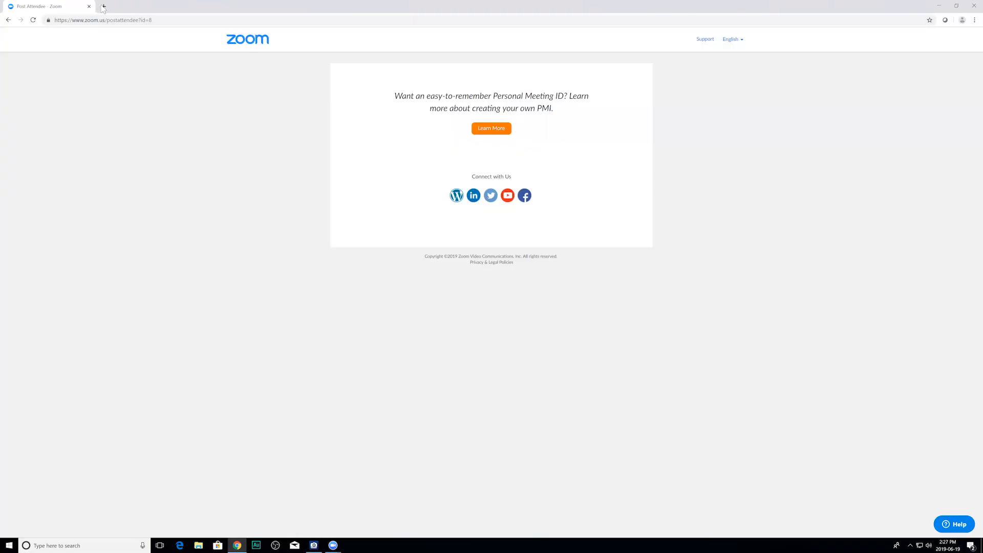
pyautogui.click(103, 6)
pyautogui.write('youtube')
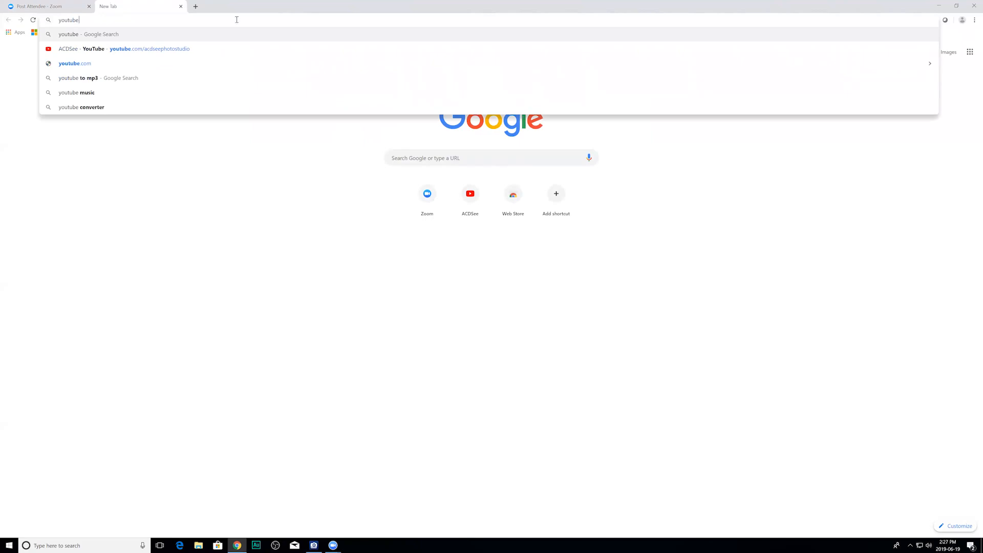
pyautogui.click(132, 32)
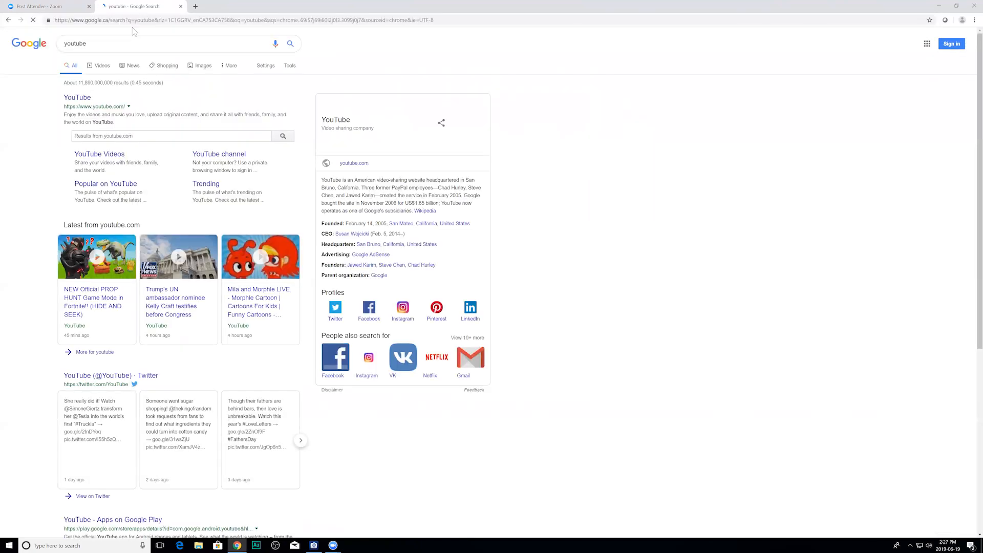
pyautogui.click(78, 98)
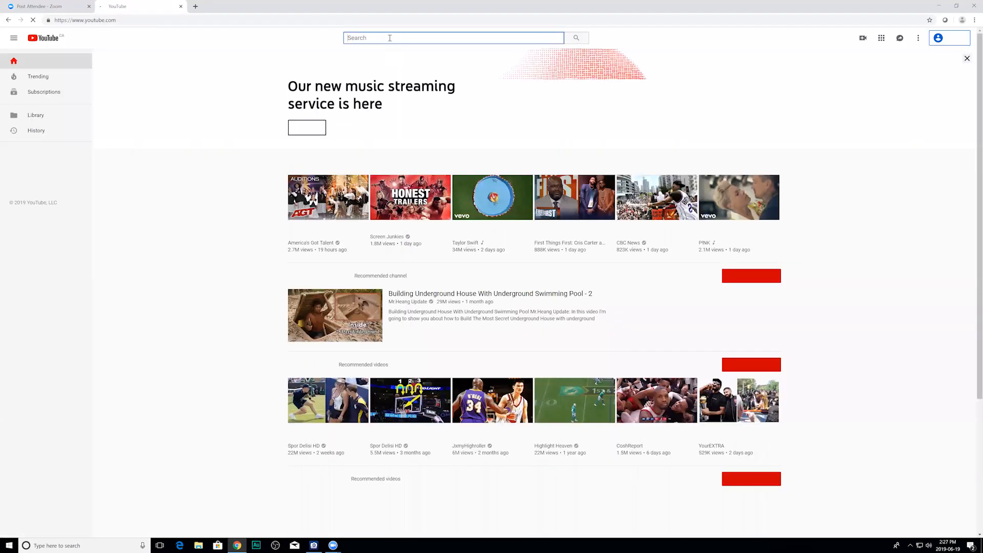
# Step: Search YouTube for "acdsee", open the ACDSee channel, and select its web address
pyautogui.write('acdsee')
pyautogui.press('Return')
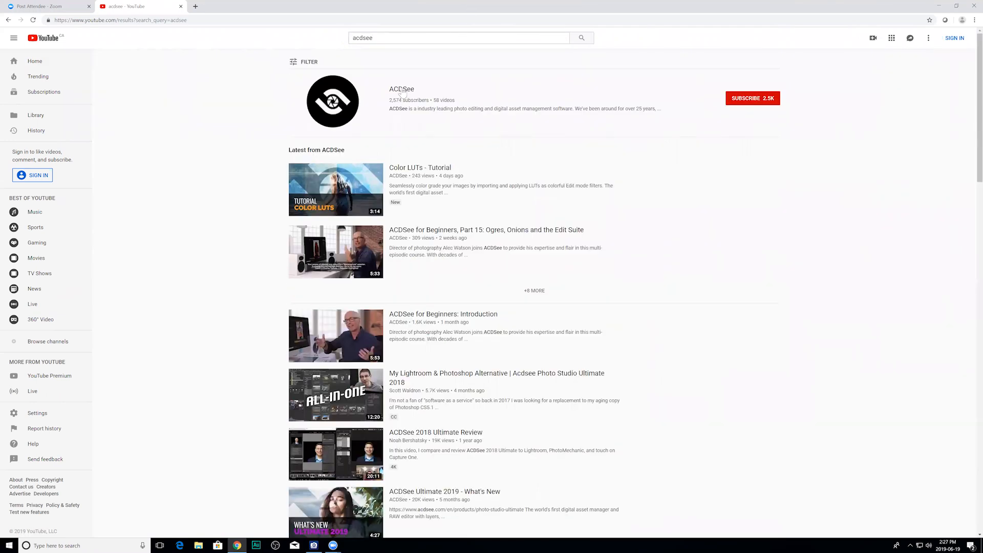
pyautogui.click(402, 90)
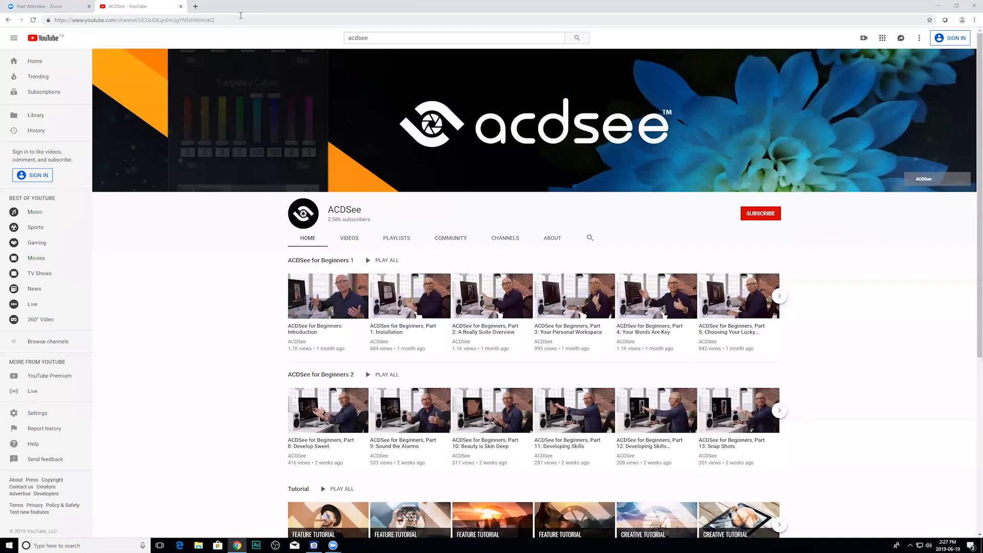
pyautogui.click(241, 15)
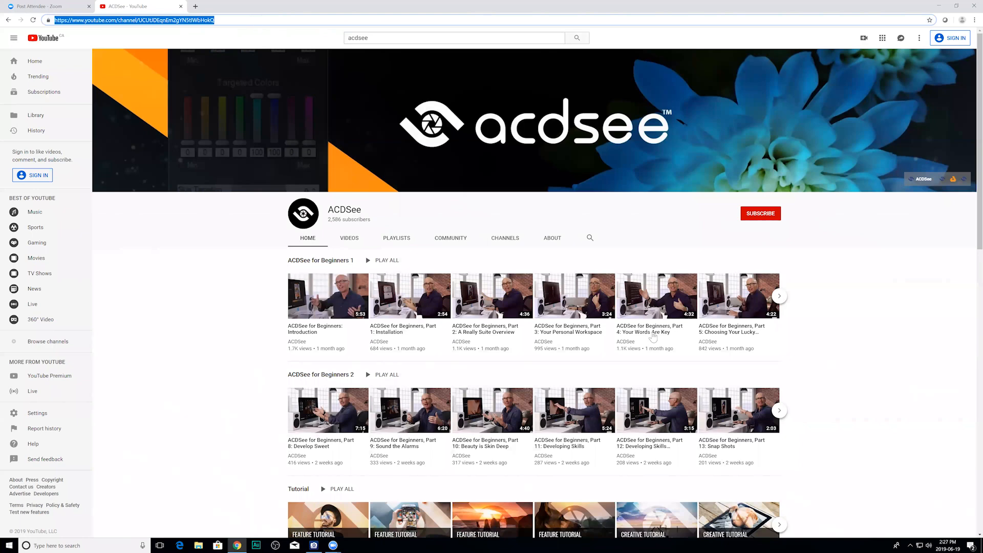
# Step: Look through the ACDSee channel's playlists, including the beginner series, Tutorial, Workshop, What's New and Spotlight sections
pyautogui.scroll(-1, 340, 257)
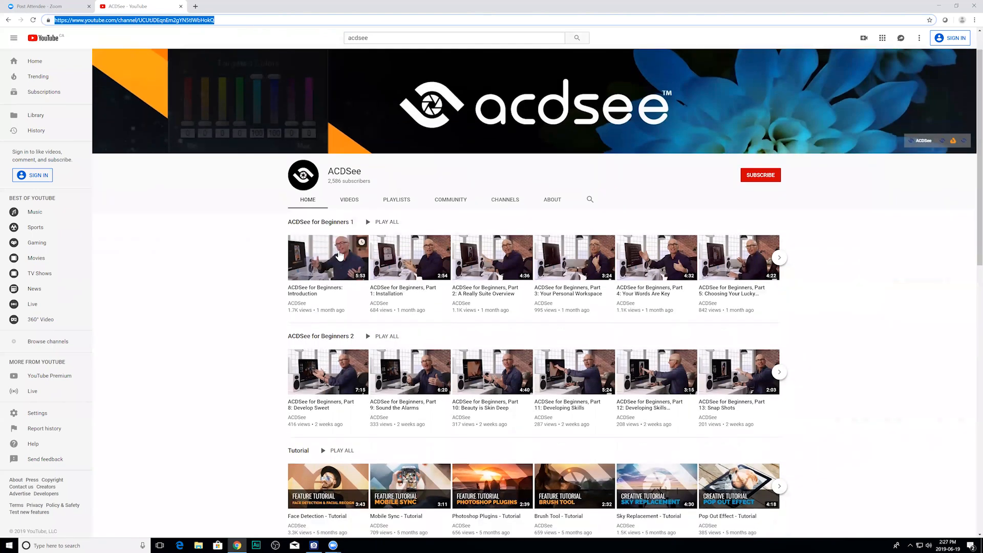
pyautogui.scroll(-2, 340, 256)
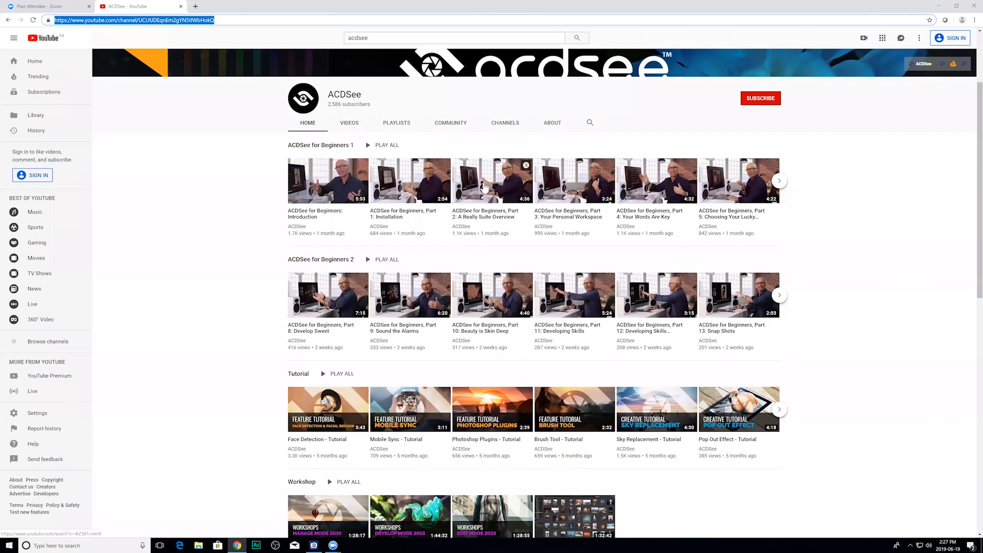
pyautogui.scroll(-1, 464, 240)
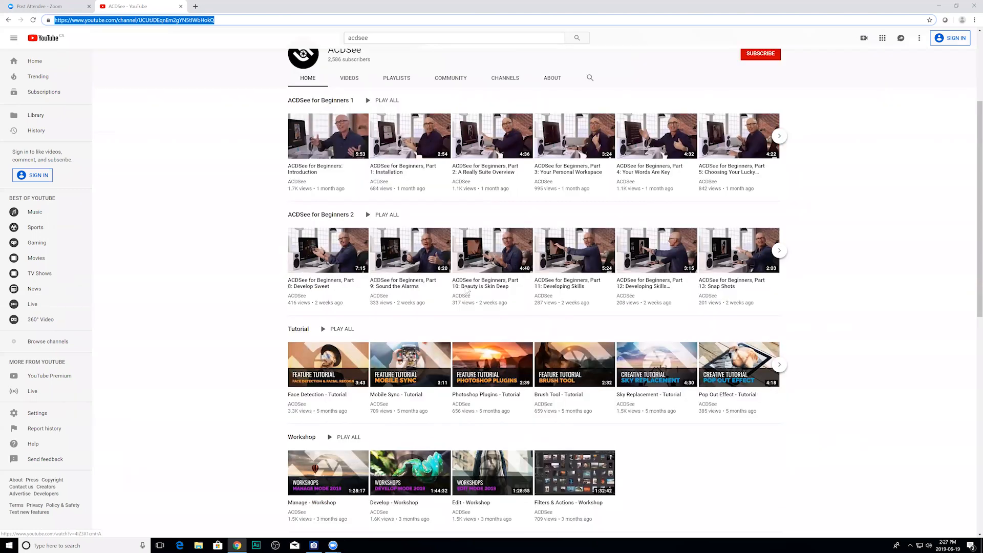
pyautogui.scroll(-1, 468, 292)
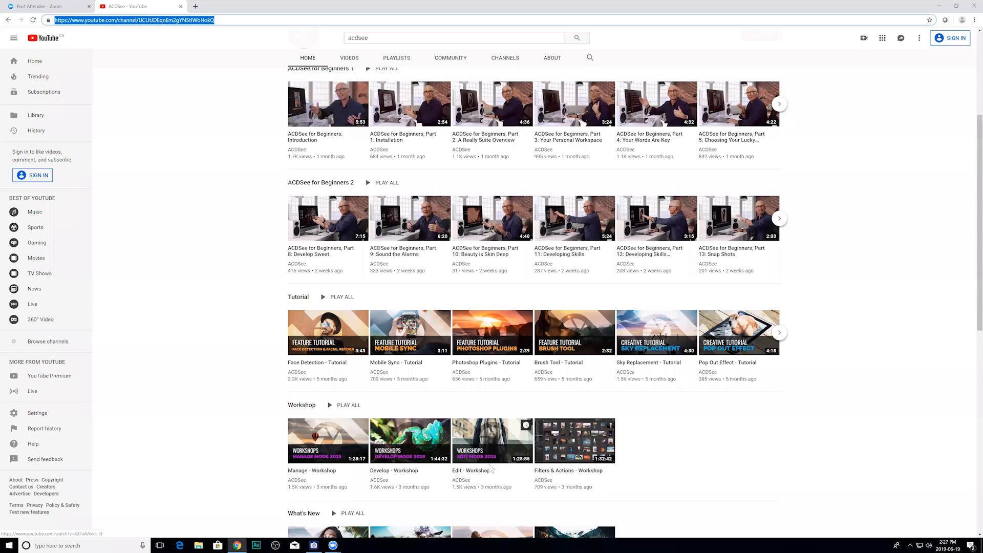
pyautogui.scroll(-3, 712, 425)
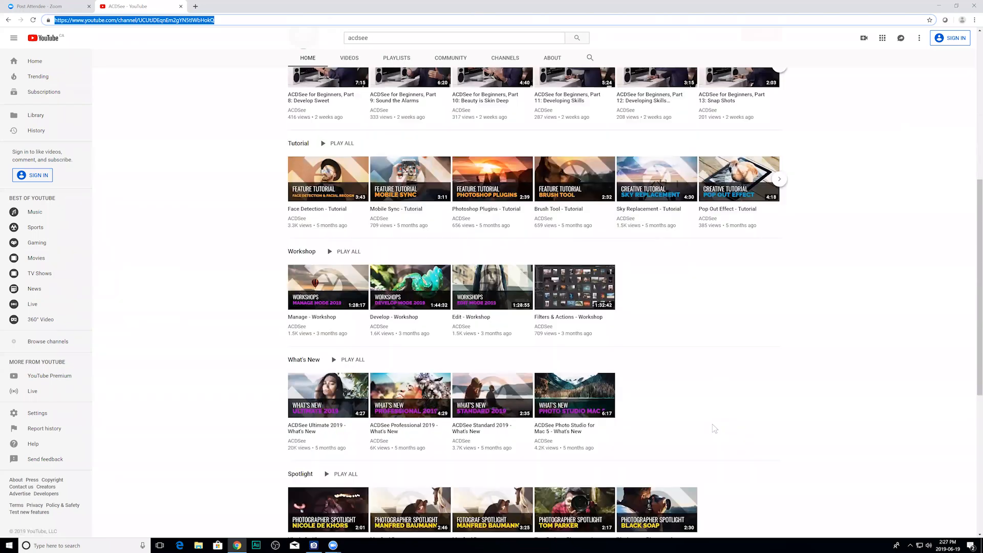
pyautogui.scroll(1, 598, 358)
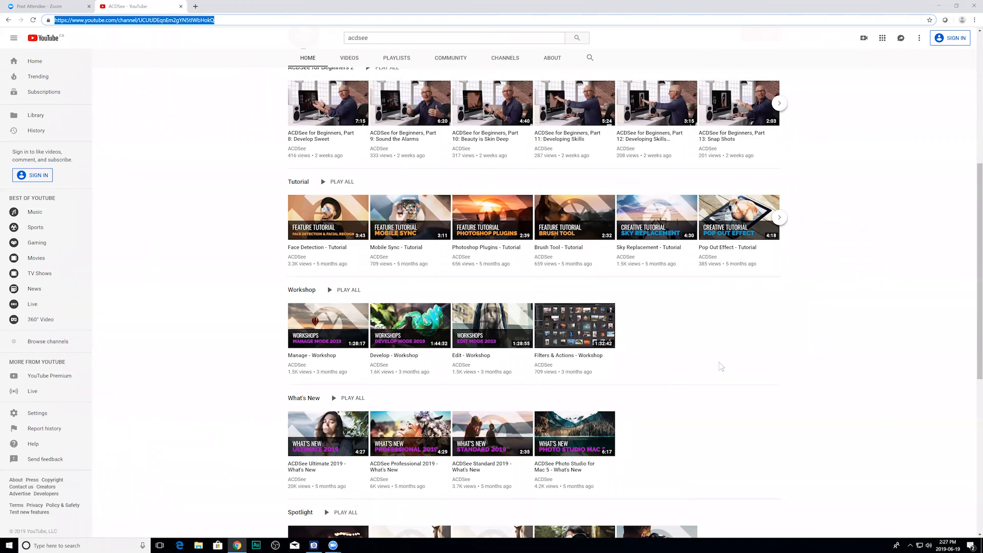
pyautogui.scroll(3, 722, 364)
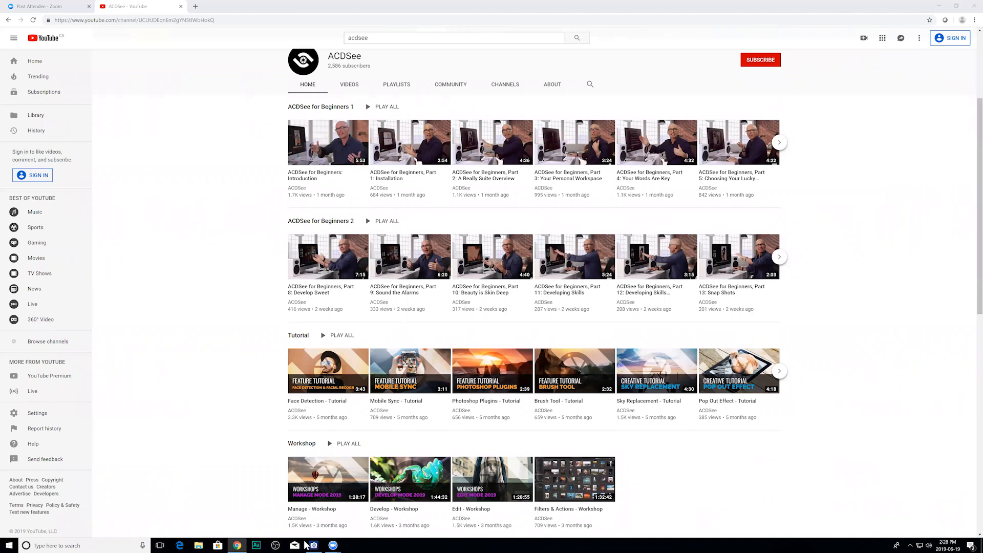
# Step: Search Windows for "word" and open Word 2013
pyautogui.click(81, 545)
pyautogui.write('word')
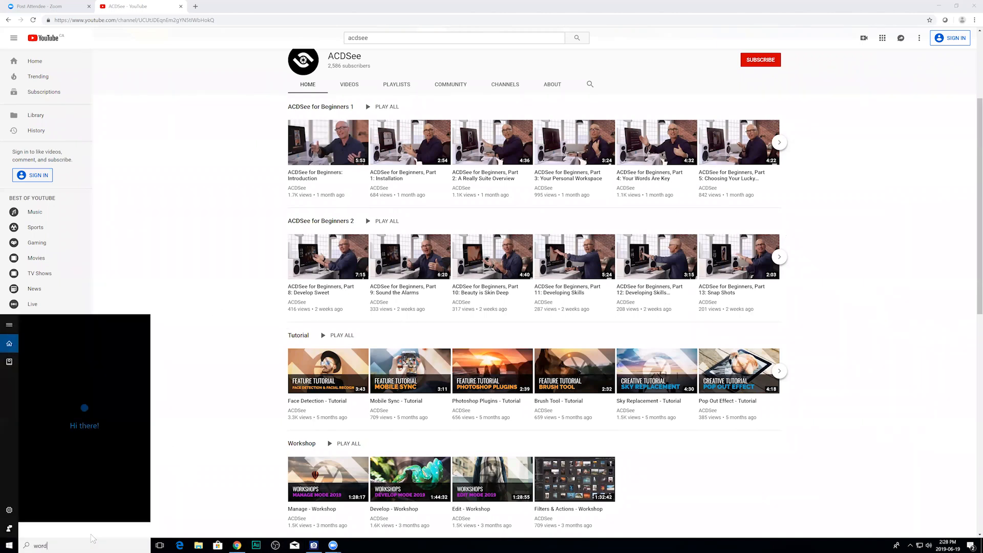
pyautogui.click(61, 357)
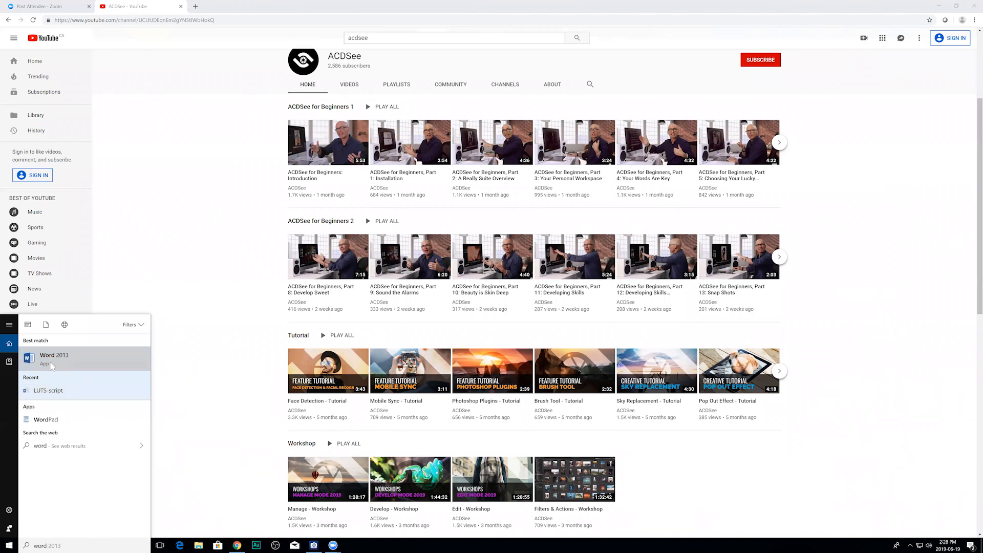